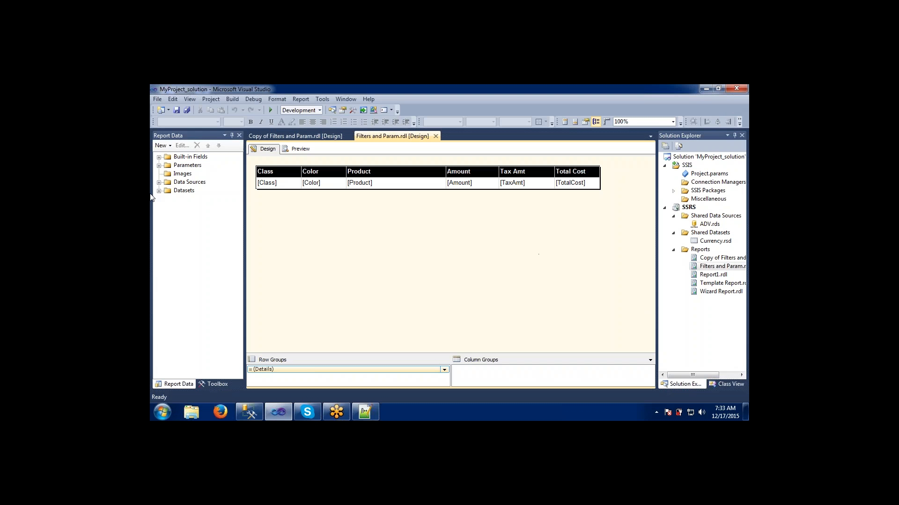
- Expand the Data Sources and Datasets folders to inspect the Prod and Color_DS dataset fields
{"action": "left_click", "coordinate": [159, 182]}
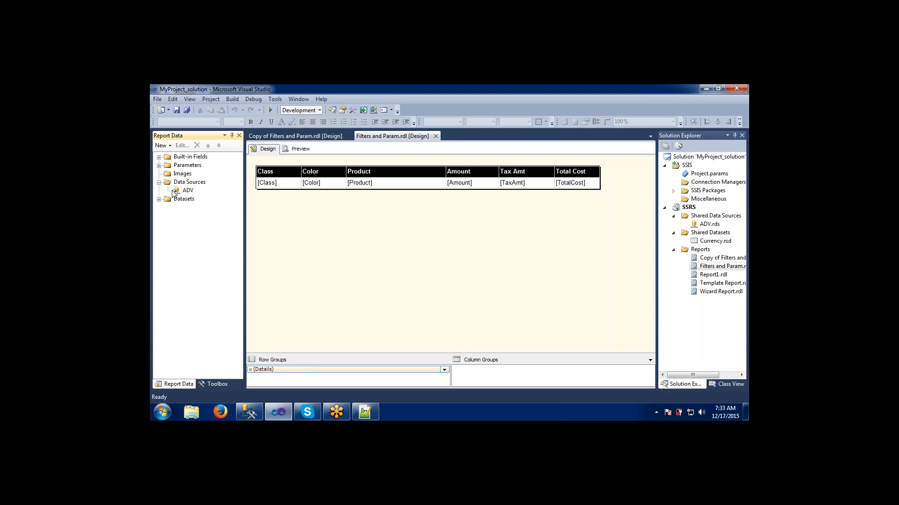
{"action": "left_click", "coordinate": [159, 199]}
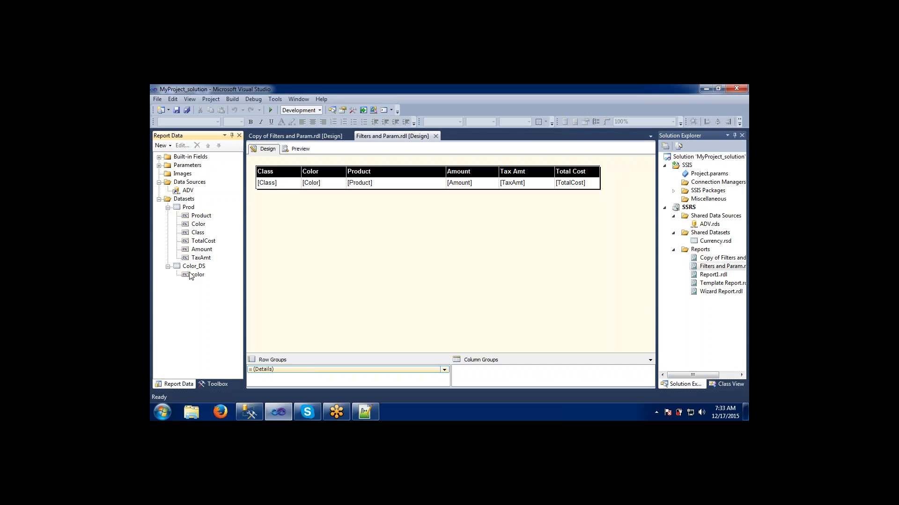
{"action": "left_click", "coordinate": [189, 209]}
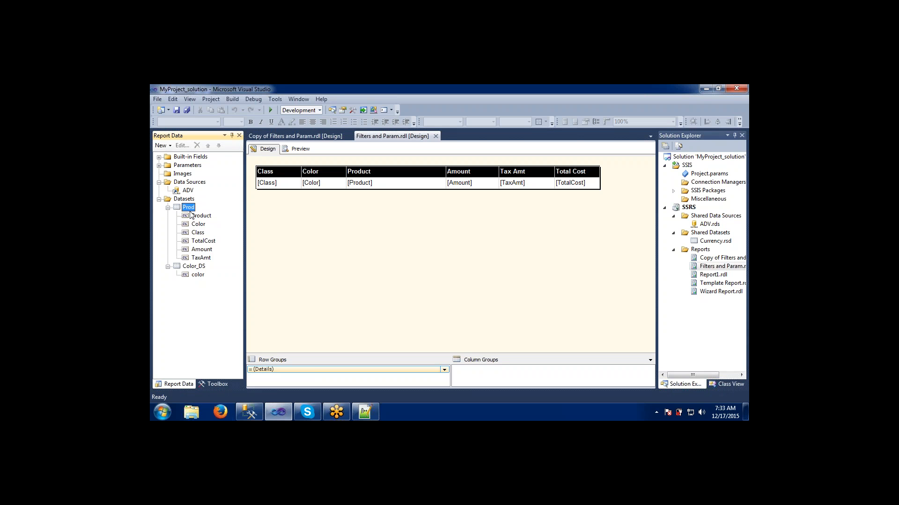
{"action": "left_click", "coordinate": [189, 267]}
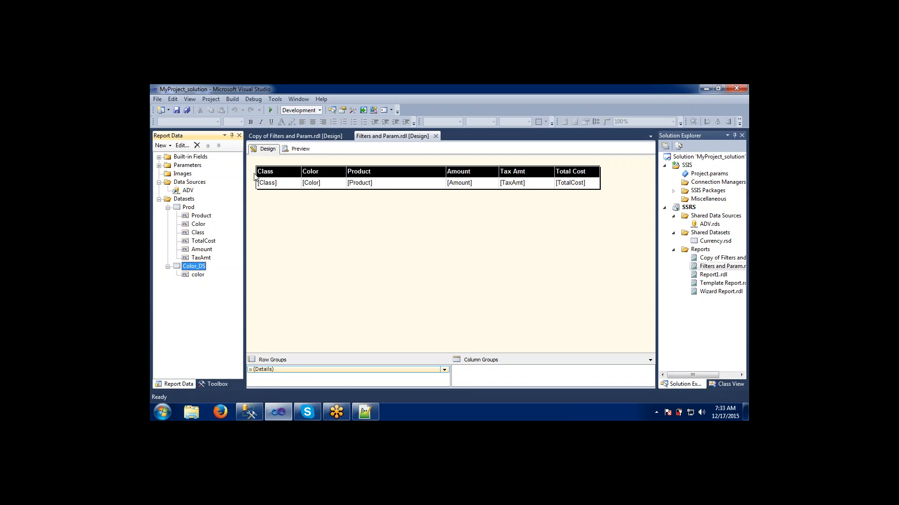
- Preview the report with the Select Color parameter set to Blue
{"action": "left_click", "coordinate": [297, 150]}
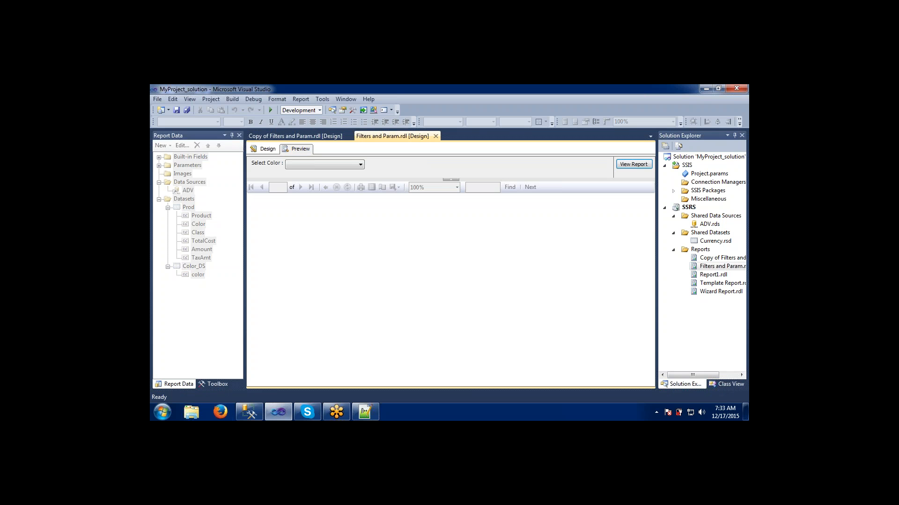
{"action": "left_click", "coordinate": [302, 163]}
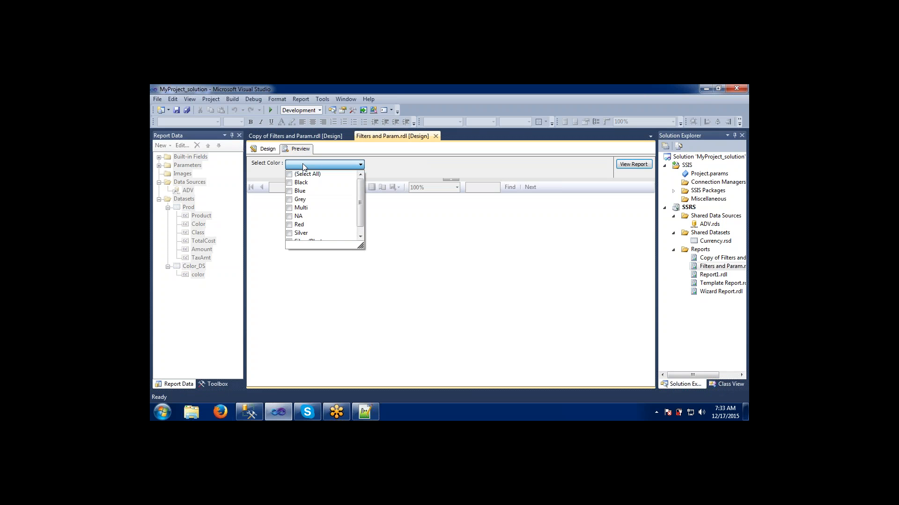
{"action": "left_click", "coordinate": [292, 192]}
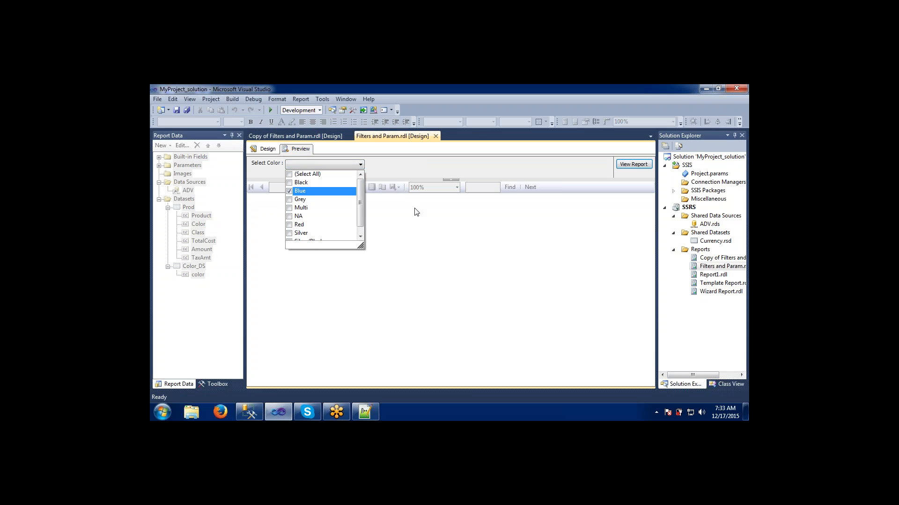
{"action": "left_click", "coordinate": [417, 213]}
{"action": "left_click", "coordinate": [632, 165]}
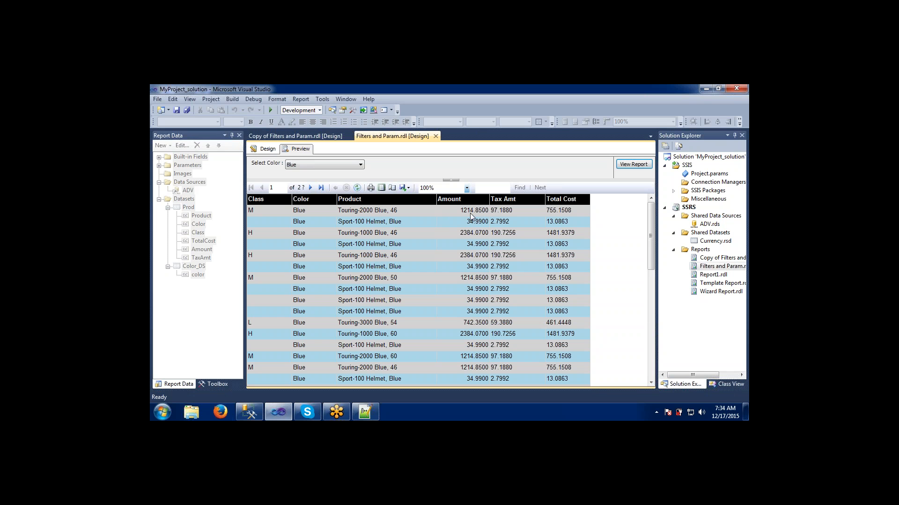
- Return to design view and left-align the Amount column
{"action": "left_click", "coordinate": [262, 150]}
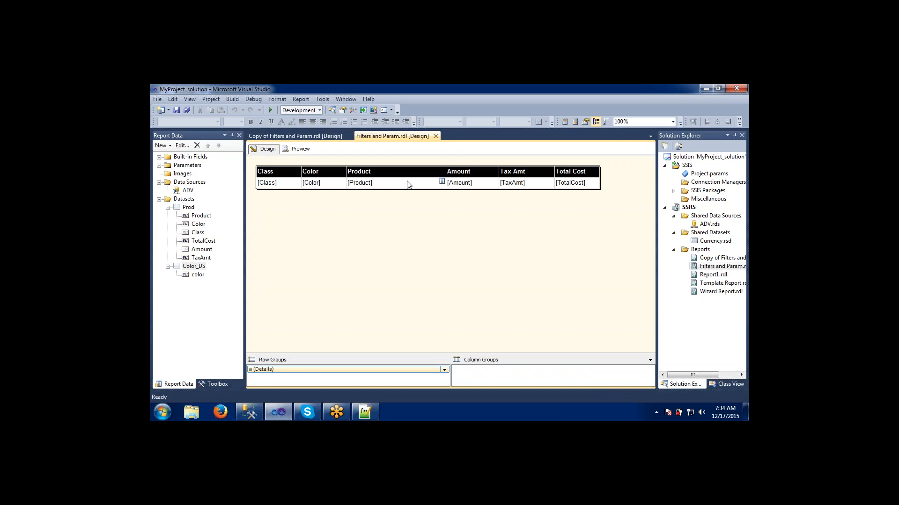
{"action": "left_click", "coordinate": [466, 173]}
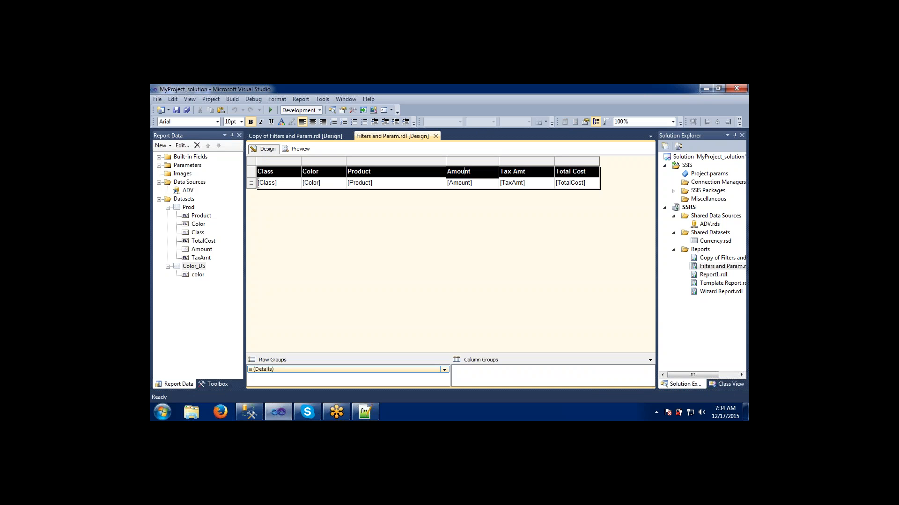
{"action": "left_click", "coordinate": [468, 161]}
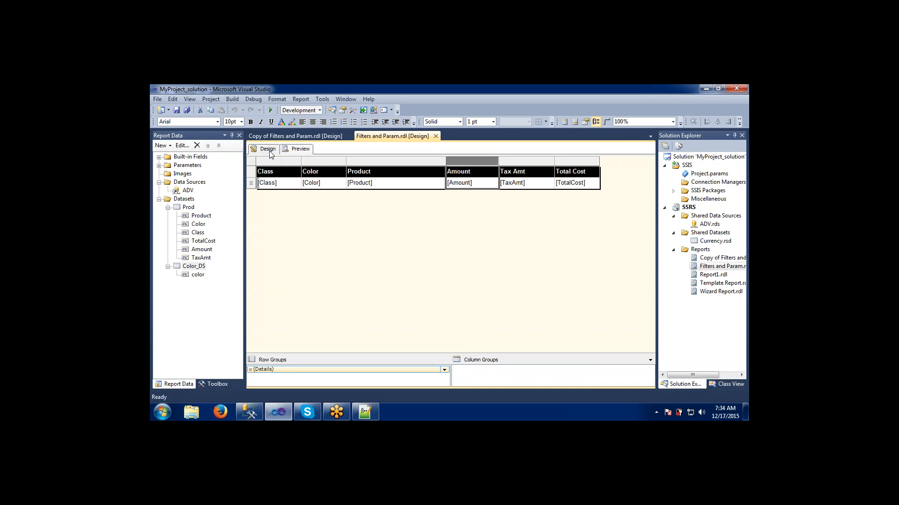
{"action": "left_click", "coordinate": [303, 123]}
- Left-align the Tax Amt and Total Cost columns
{"action": "left_click", "coordinate": [507, 161]}
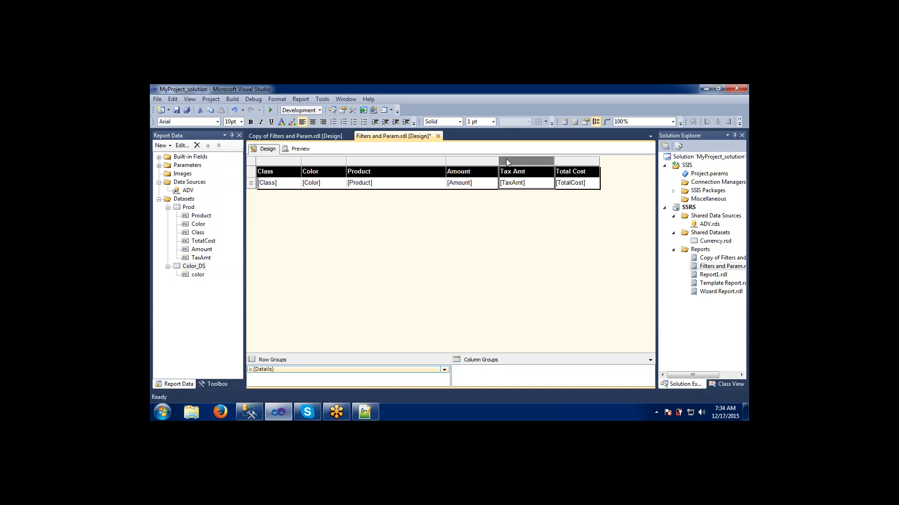
{"action": "left_click", "coordinate": [568, 162], "text": "shift"}
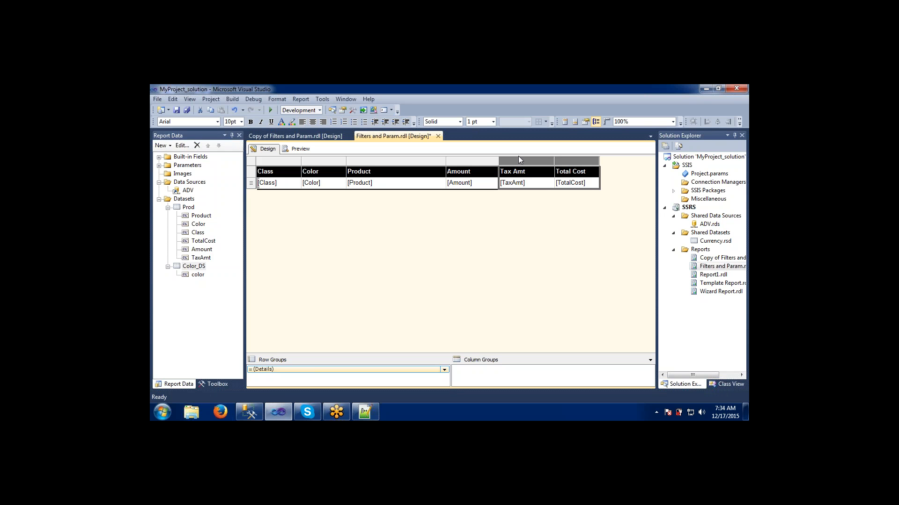
{"action": "left_click", "coordinate": [301, 121]}
{"action": "left_click", "coordinate": [424, 226]}
- Set the Amount column's Format property to #,#00.00 in the Properties window
{"action": "left_click", "coordinate": [460, 171]}
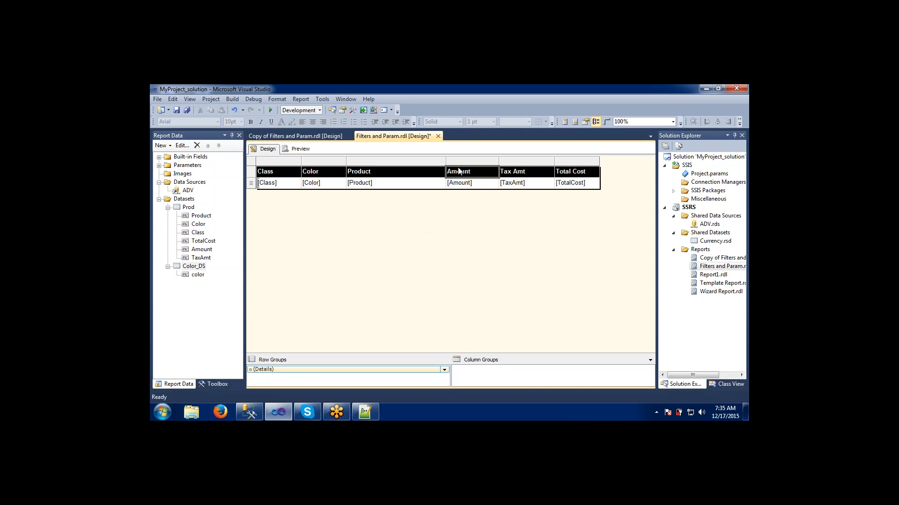
{"action": "left_click", "coordinate": [462, 160]}
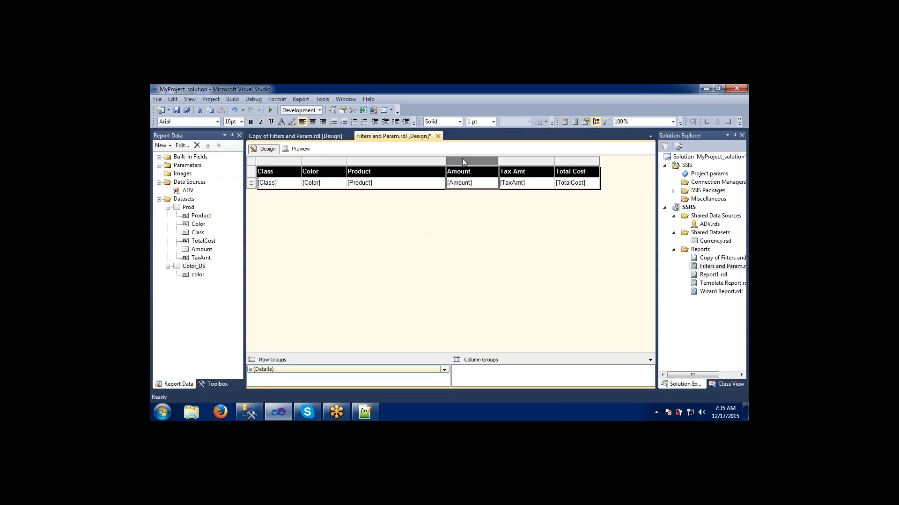
{"action": "key", "text": "F4"}
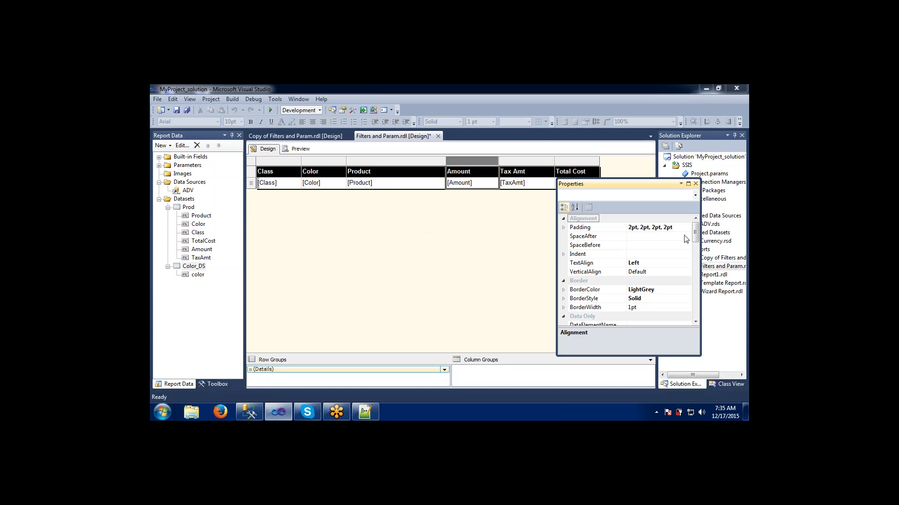
{"action": "left_click_drag", "start_coordinate": [696, 235], "coordinate": [696, 256]}
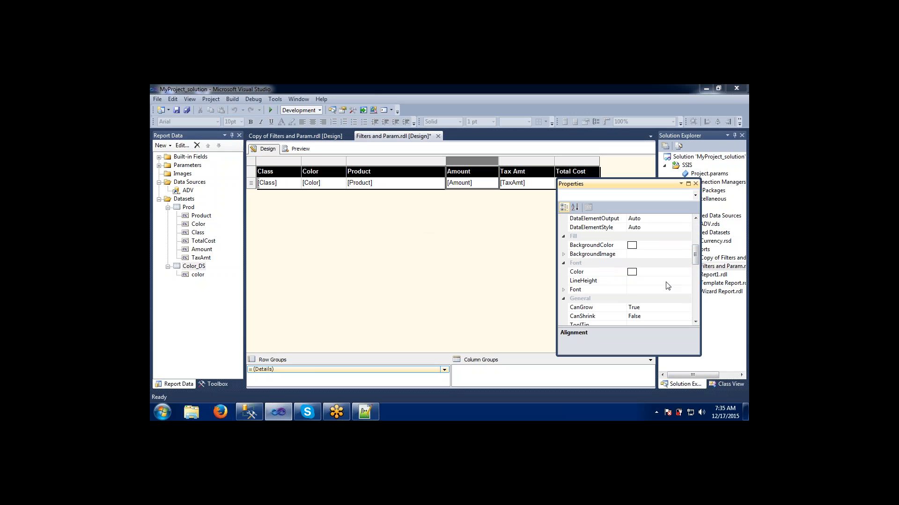
{"action": "left_click_drag", "start_coordinate": [699, 258], "coordinate": [699, 288]}
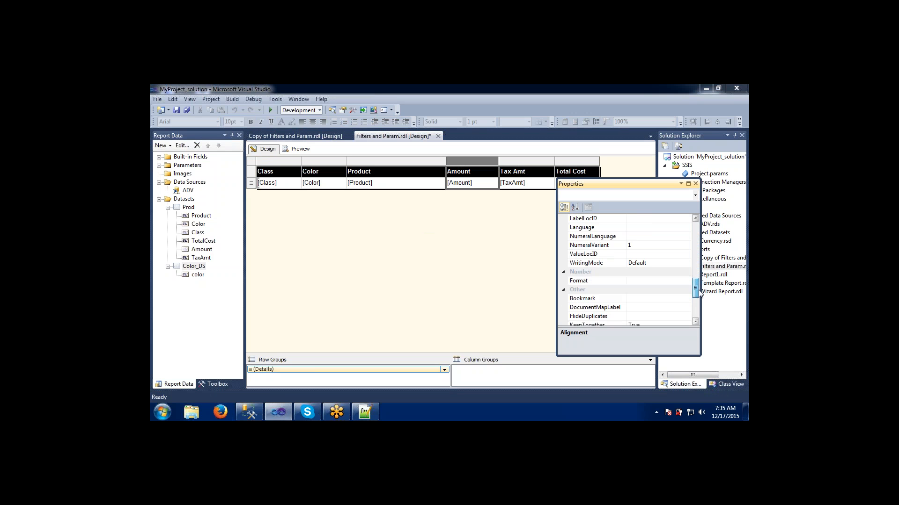
{"action": "left_click", "coordinate": [650, 282]}
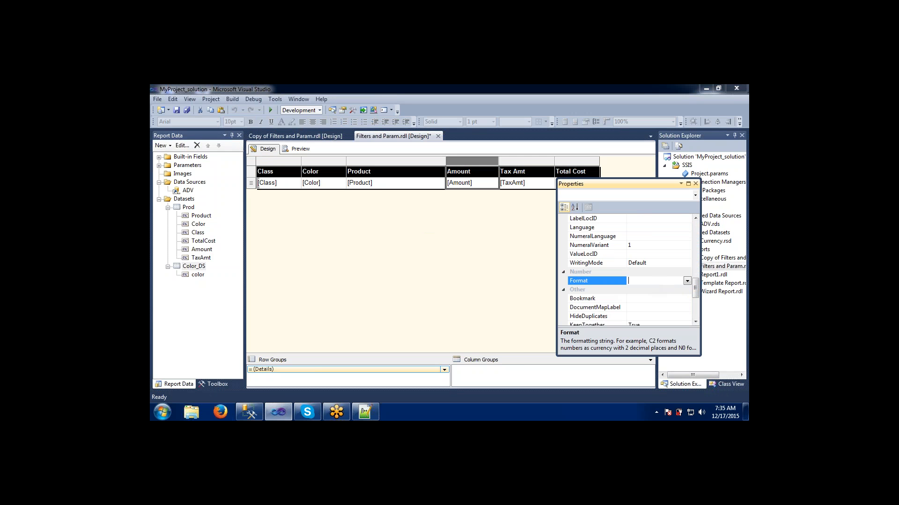
{"action": "type", "text": "#,#00.00"}
{"action": "left_click", "coordinate": [474, 277]}
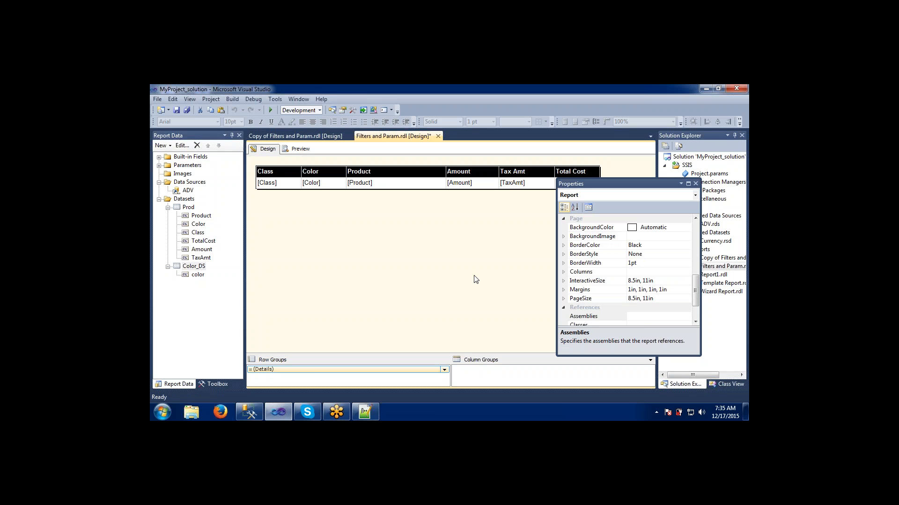
- Close the Properties window and preview the report filtered by the colors Black and Grey
{"action": "left_click", "coordinate": [308, 146]}
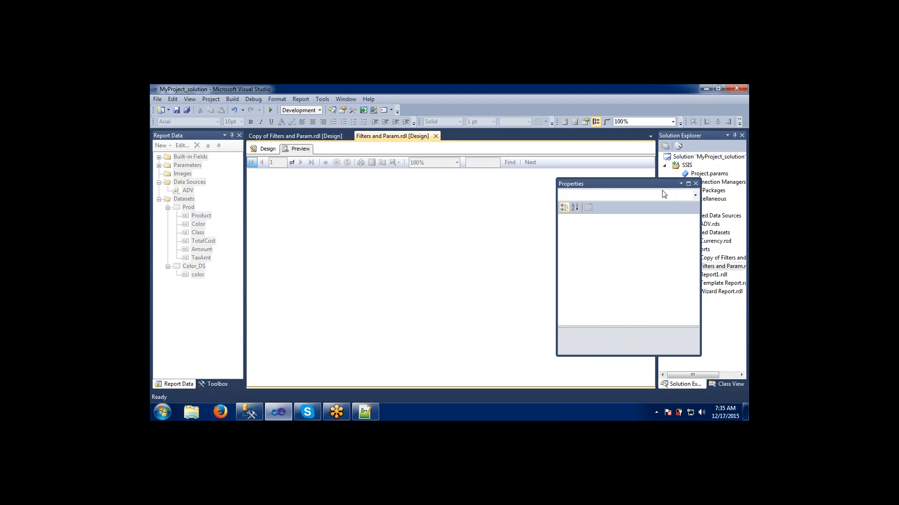
{"action": "left_click", "coordinate": [695, 183]}
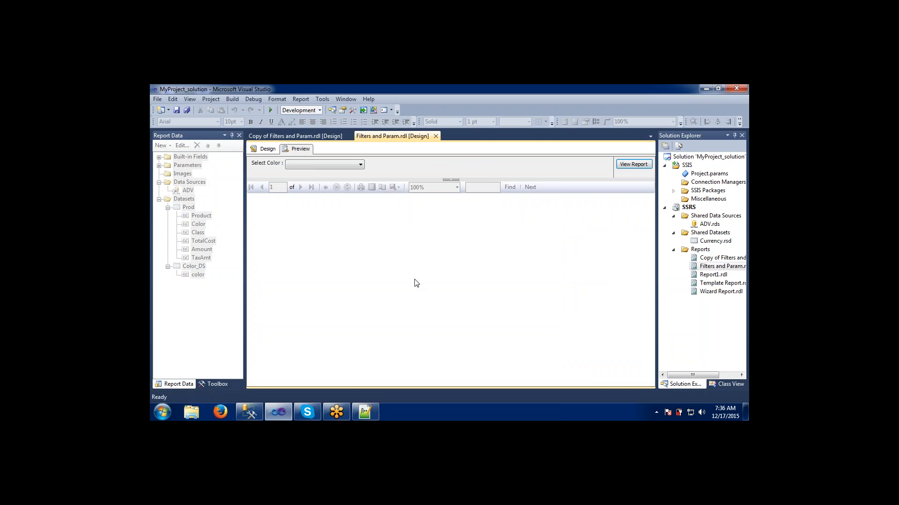
{"action": "left_click", "coordinate": [355, 164]}
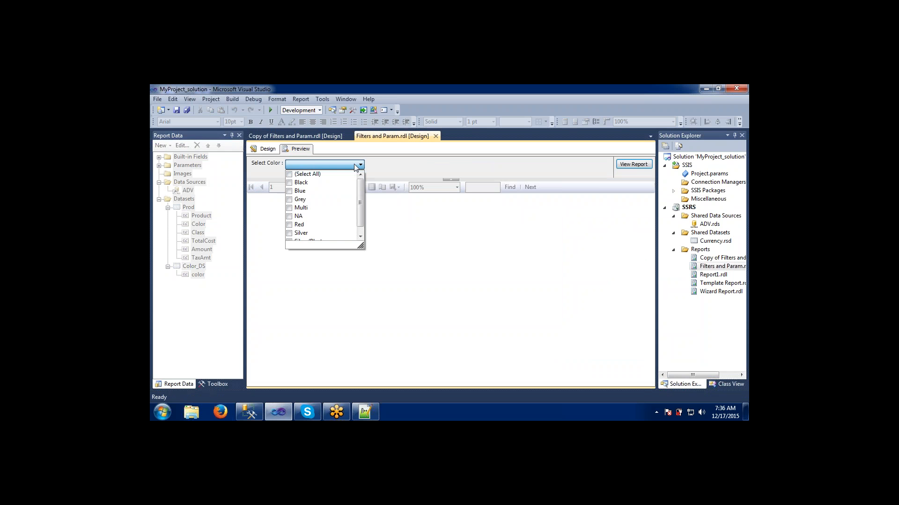
{"action": "left_click", "coordinate": [290, 183]}
{"action": "left_click", "coordinate": [289, 199]}
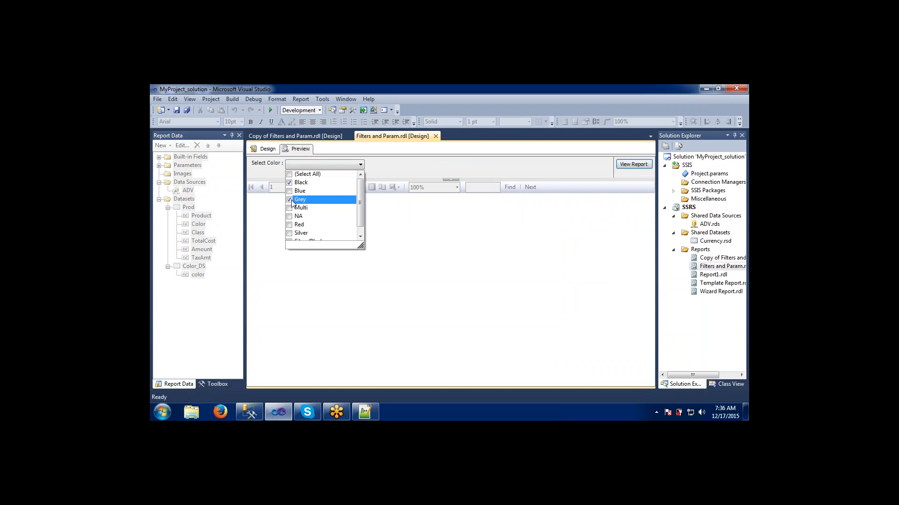
{"action": "left_click", "coordinate": [441, 204]}
{"action": "left_click", "coordinate": [645, 167]}
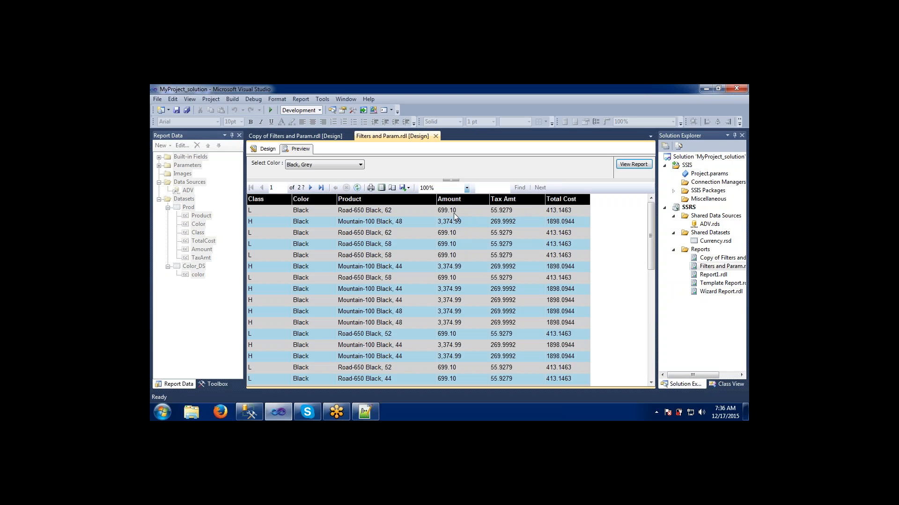
{"action": "left_click", "coordinate": [275, 150]}
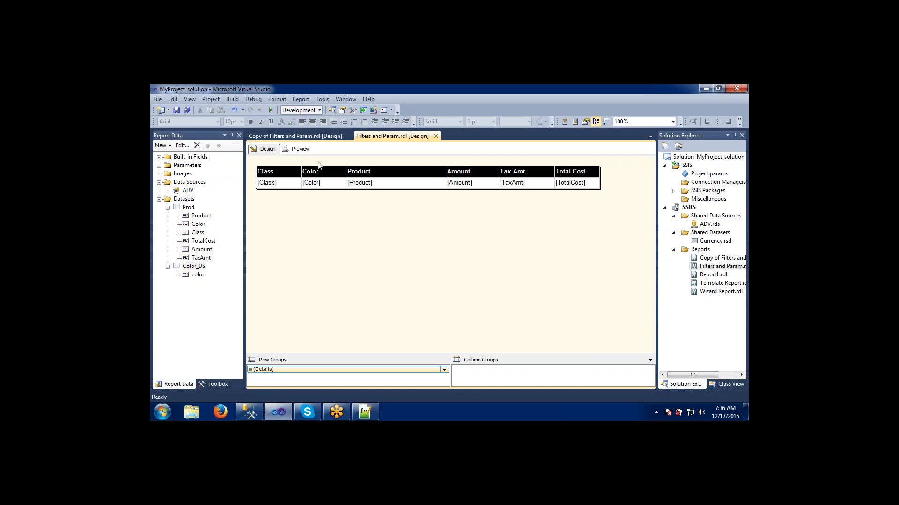
{"action": "left_click", "coordinate": [299, 149]}
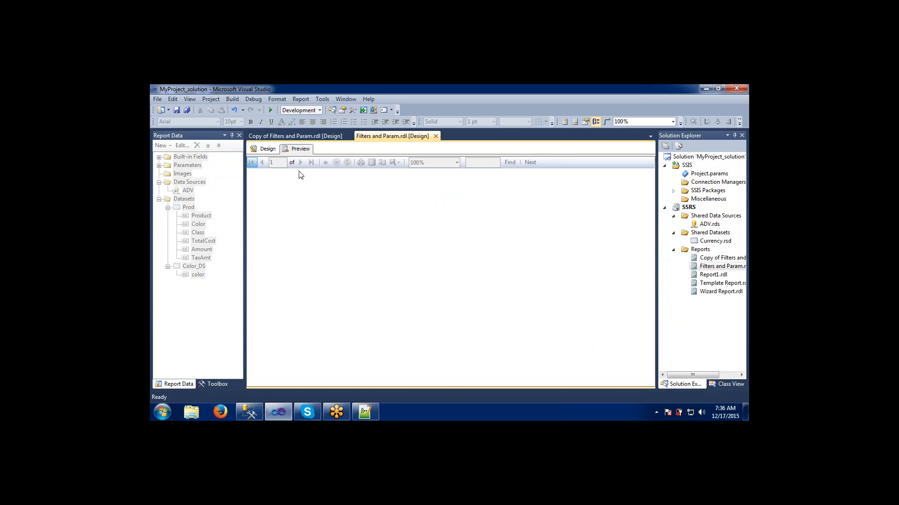
{"action": "left_click", "coordinate": [300, 165]}
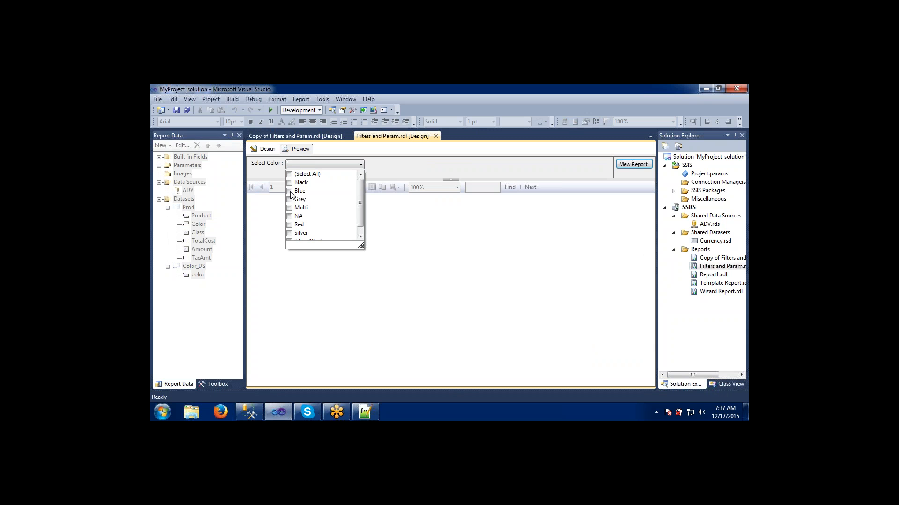
{"action": "left_click", "coordinate": [394, 172]}
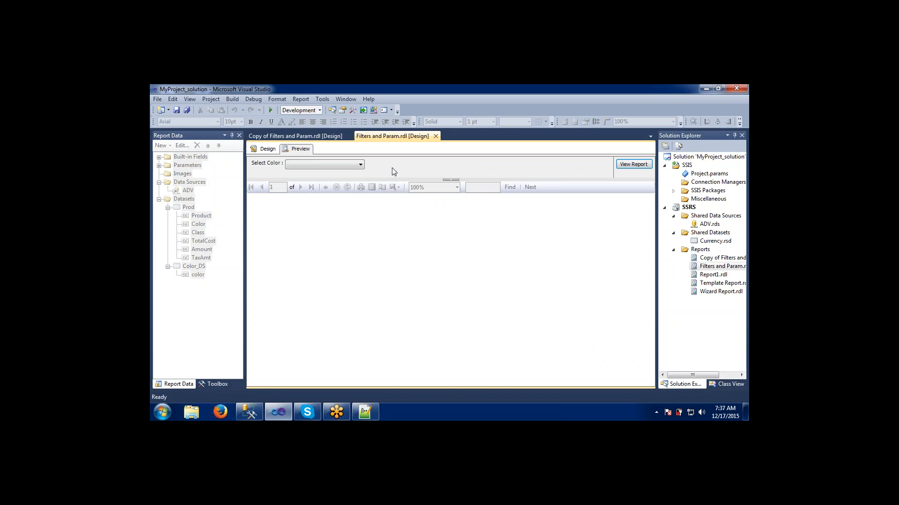
{"action": "left_click", "coordinate": [266, 149]}
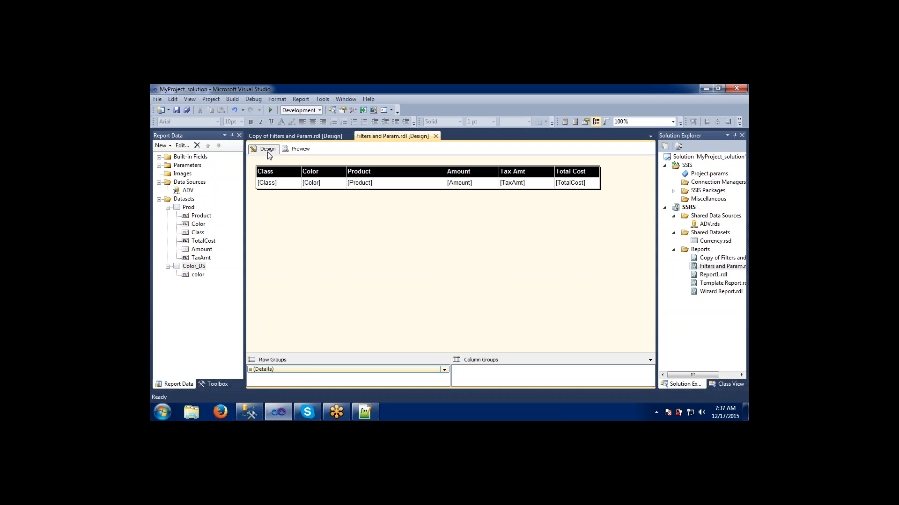
- Add a new dataset embedded in the report using the ADV data source and start a select query
{"action": "left_click", "coordinate": [186, 201]}
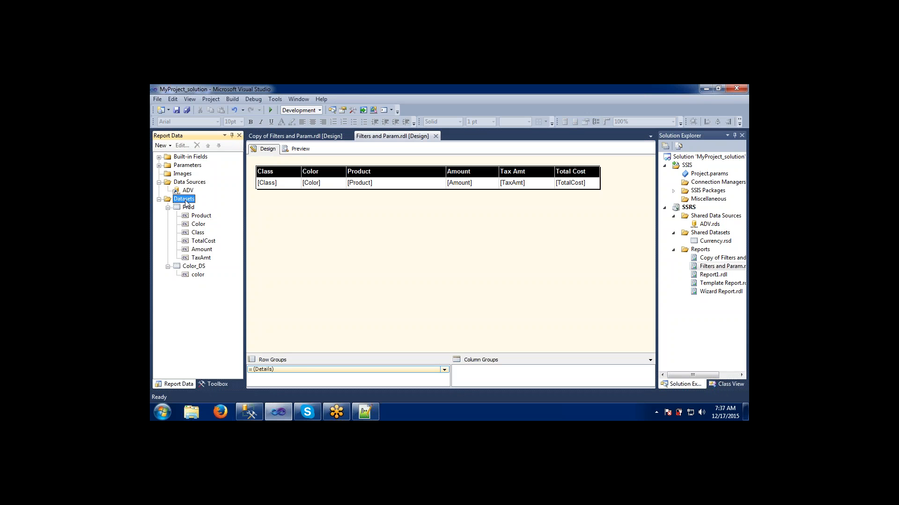
{"action": "right_click", "coordinate": [186, 202]}
{"action": "left_click", "coordinate": [208, 209]}
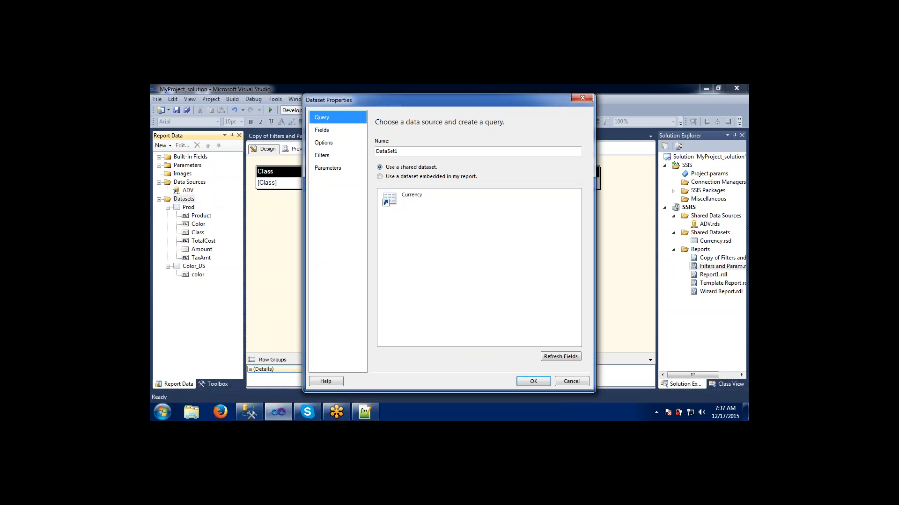
{"action": "left_click", "coordinate": [384, 177]}
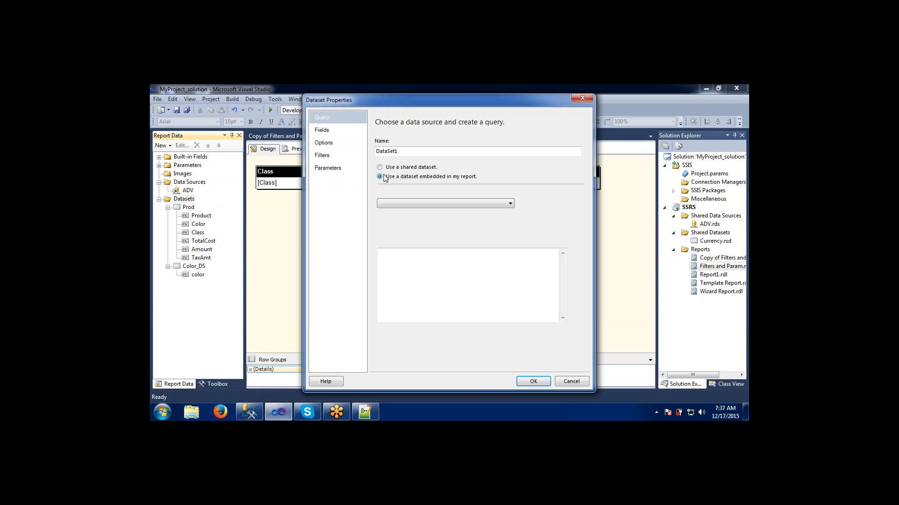
{"action": "left_click", "coordinate": [399, 203]}
{"action": "left_click", "coordinate": [397, 212]}
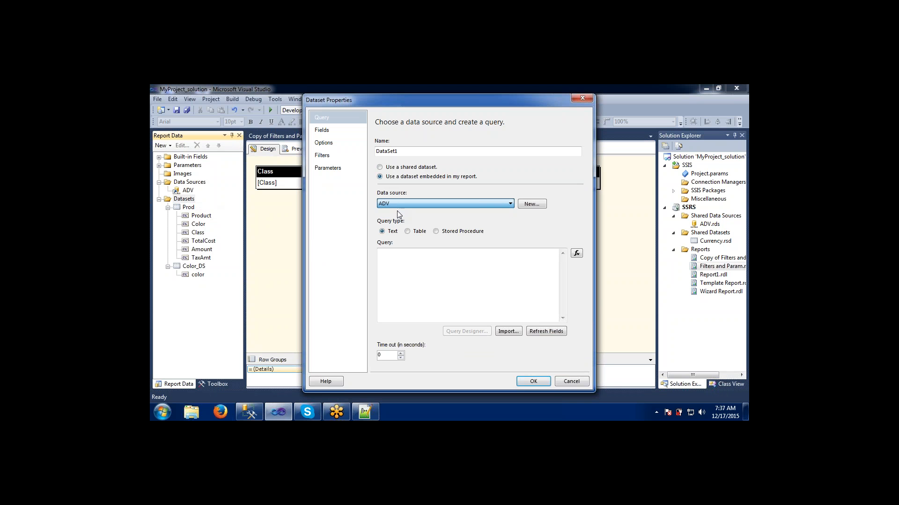
{"action": "left_click", "coordinate": [402, 278]}
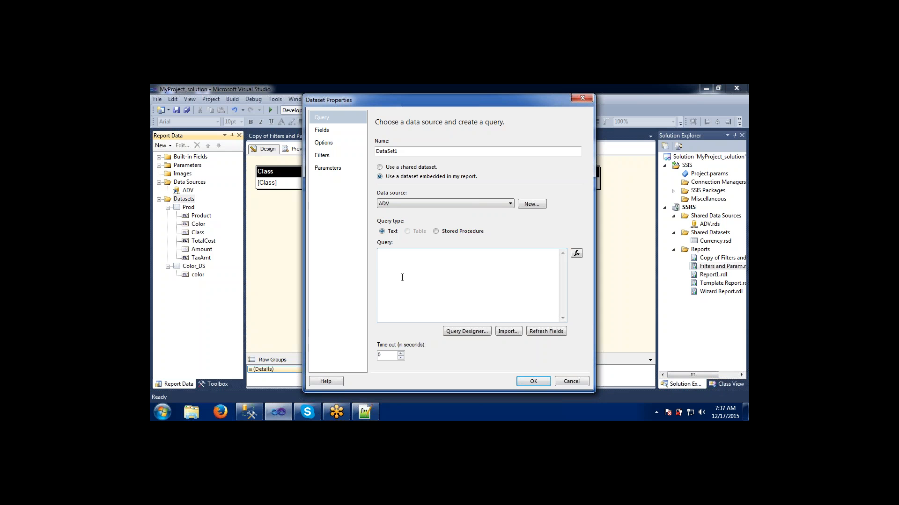
{"action": "type", "text": "select"}
- Switch to SQL Server Management Studio and open a new query window on the AdventureWoks database
{"action": "left_click", "coordinate": [251, 411]}
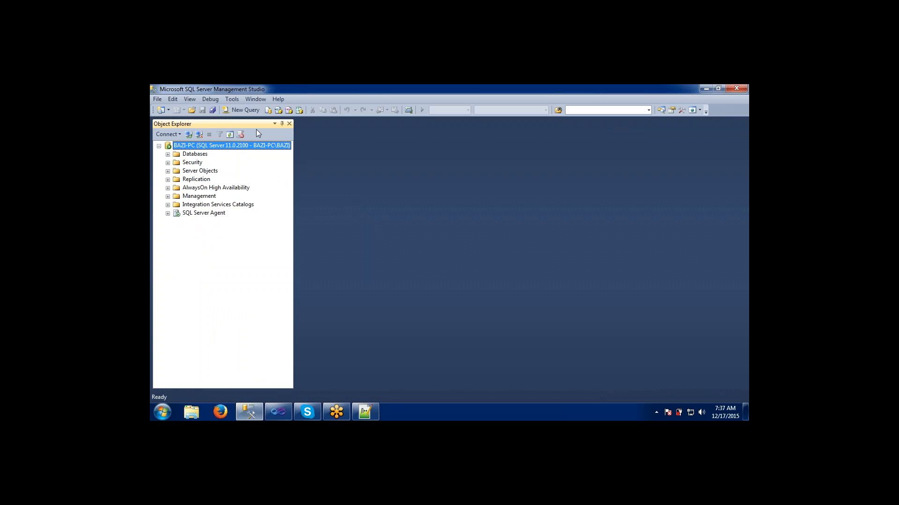
{"action": "left_click", "coordinate": [242, 110]}
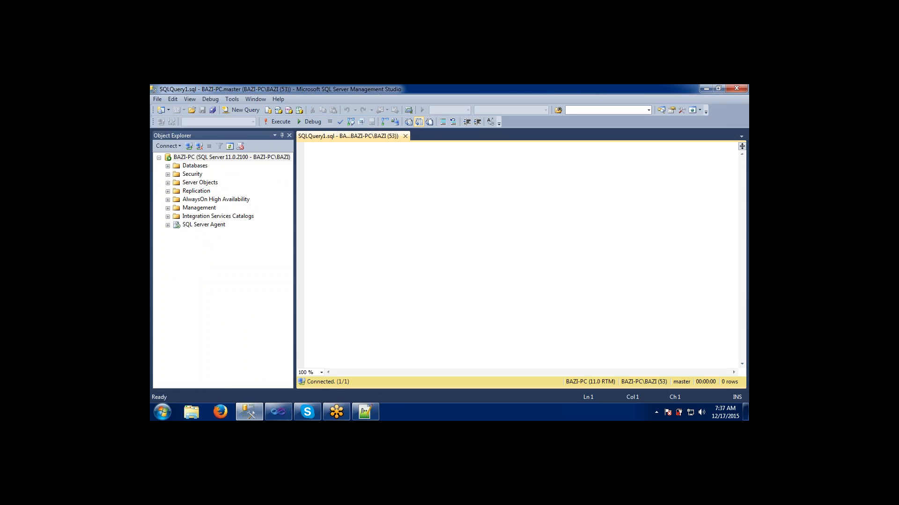
{"action": "left_click", "coordinate": [253, 122]}
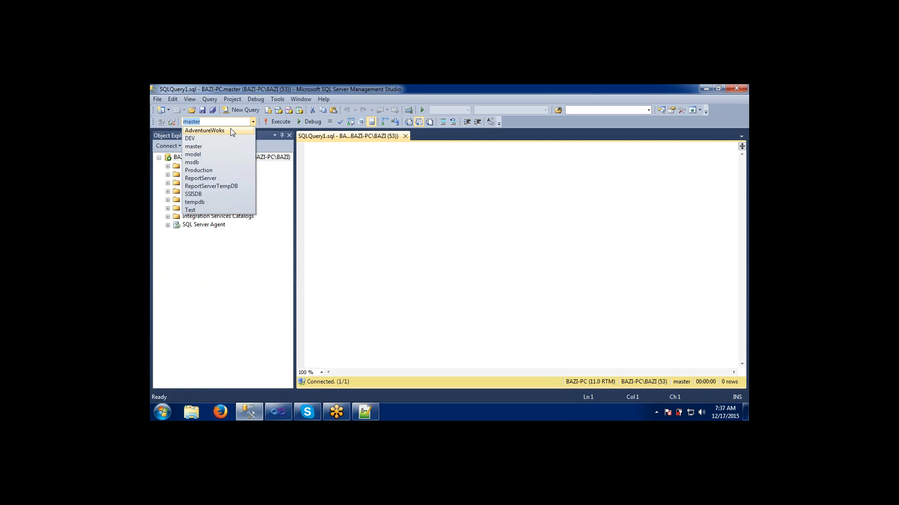
{"action": "left_click", "coordinate": [204, 130]}
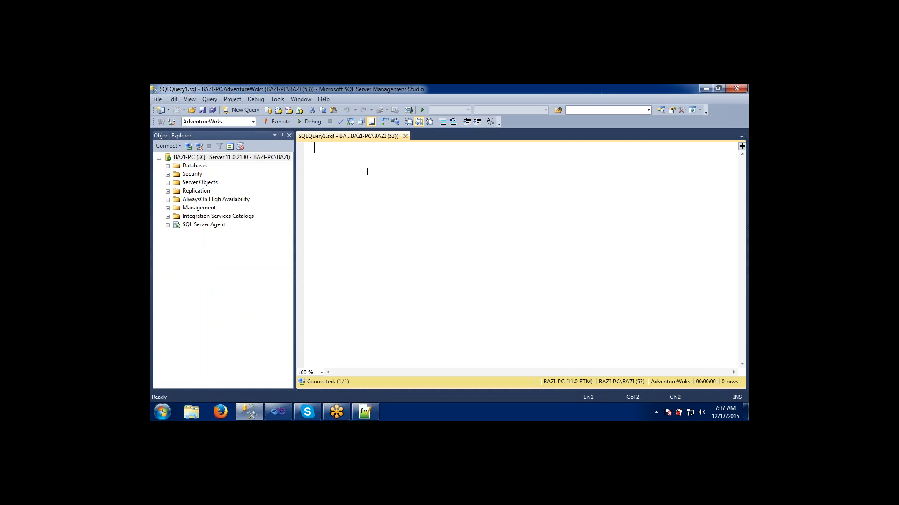
- Begin a select statement and expand the AdventureWoks DimProduct table's Columns folder in Object Explorer
{"action": "type", "text": "select"}
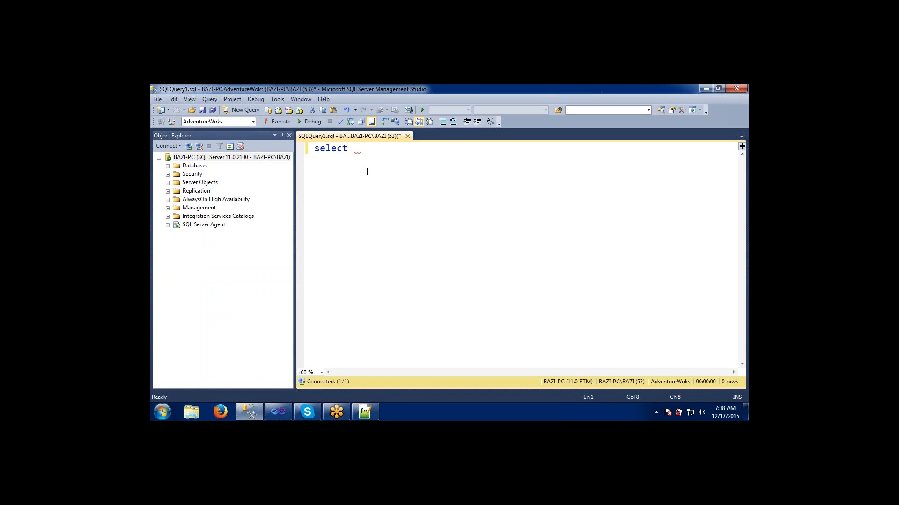
{"action": "left_click", "coordinate": [167, 166]}
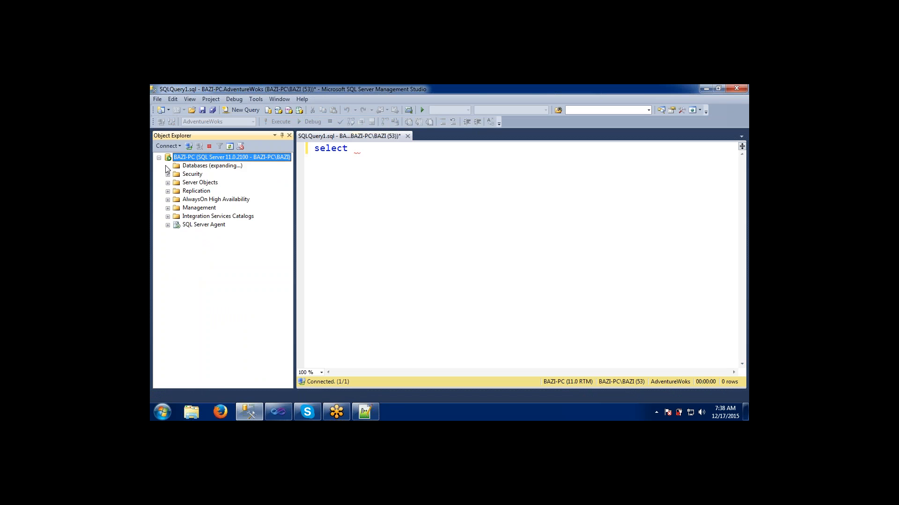
{"action": "left_click", "coordinate": [176, 190]}
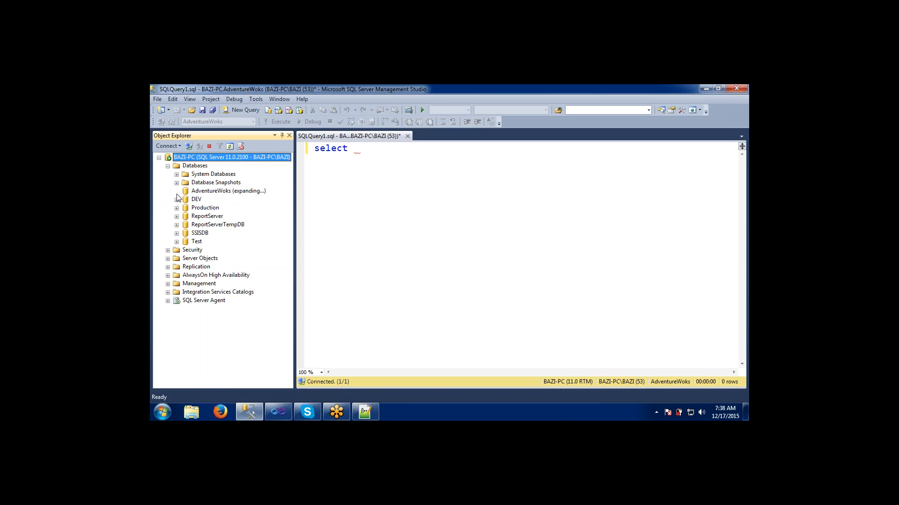
{"action": "left_click", "coordinate": [185, 207]}
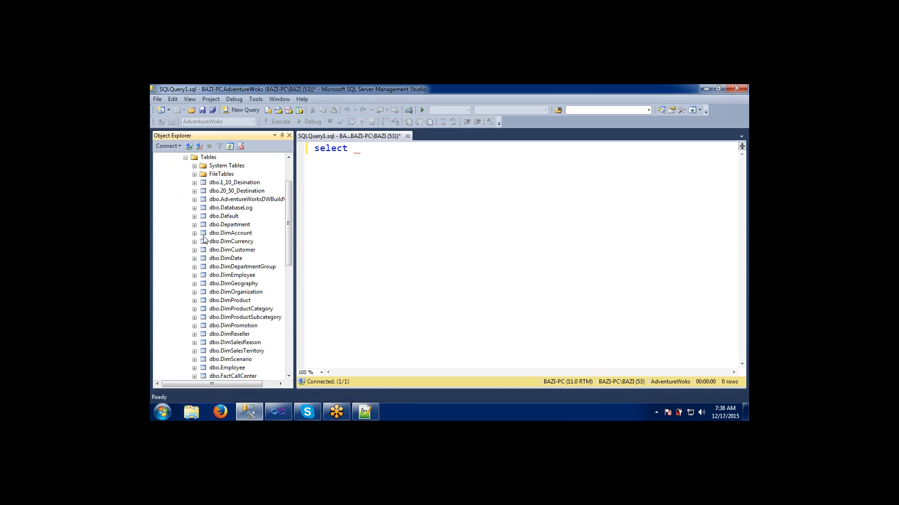
{"action": "left_click", "coordinate": [213, 242]}
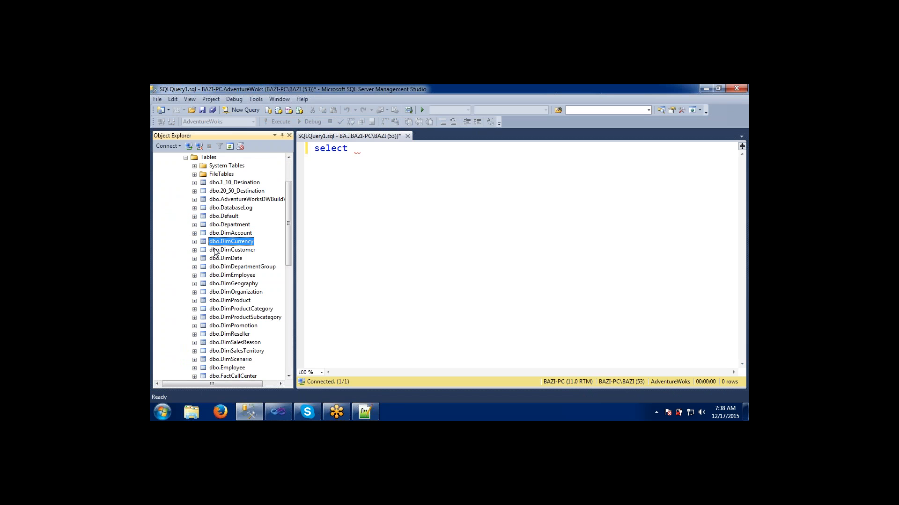
{"action": "left_click", "coordinate": [234, 302]}
{"action": "left_click", "coordinate": [194, 301]}
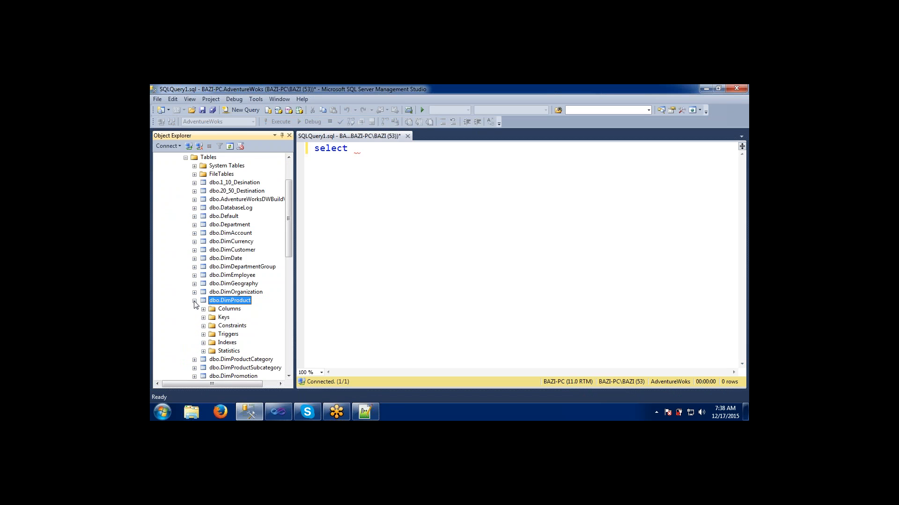
{"action": "left_click", "coordinate": [203, 309]}
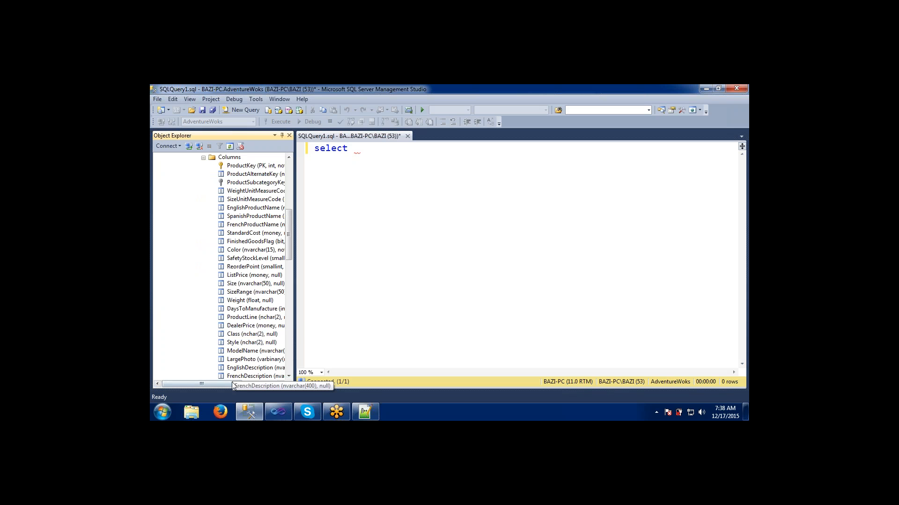
- Complete the query as select [EnglishProductName] from DimProduct using the column from Object Explorer
{"action": "left_click_drag", "start_coordinate": [233, 384], "coordinate": [251, 385]}
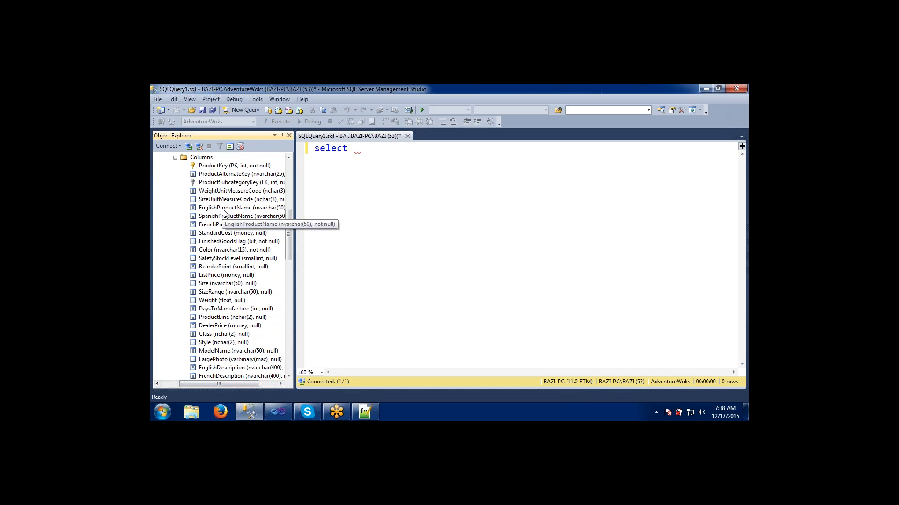
{"action": "left_click_drag", "start_coordinate": [224, 210], "coordinate": [364, 161]}
{"action": "left_click", "coordinate": [474, 150]}
{"action": "type", "text": "f"}
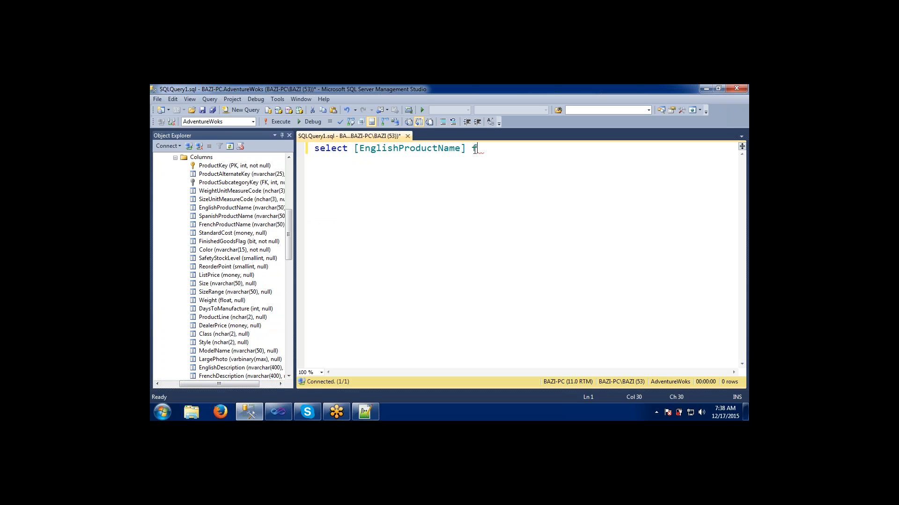
{"action": "type", "text": "rom dim"}
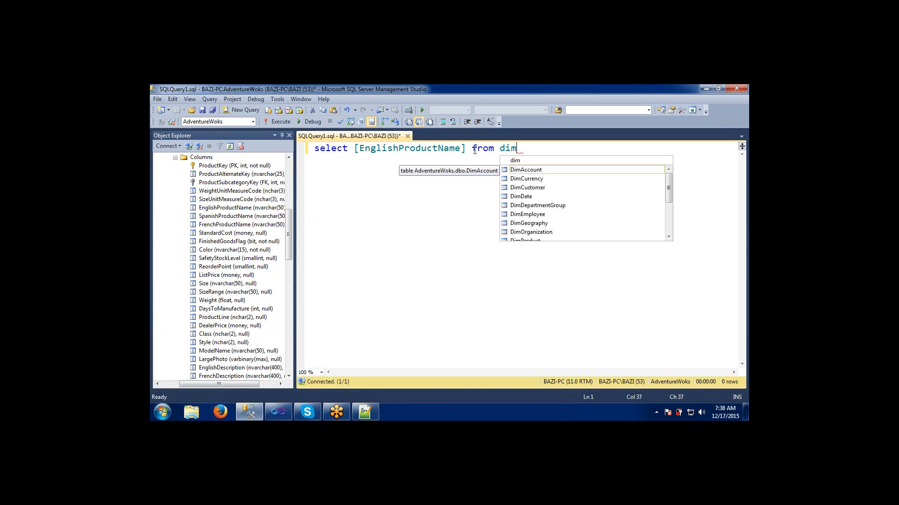
{"action": "type", "text": "product"}
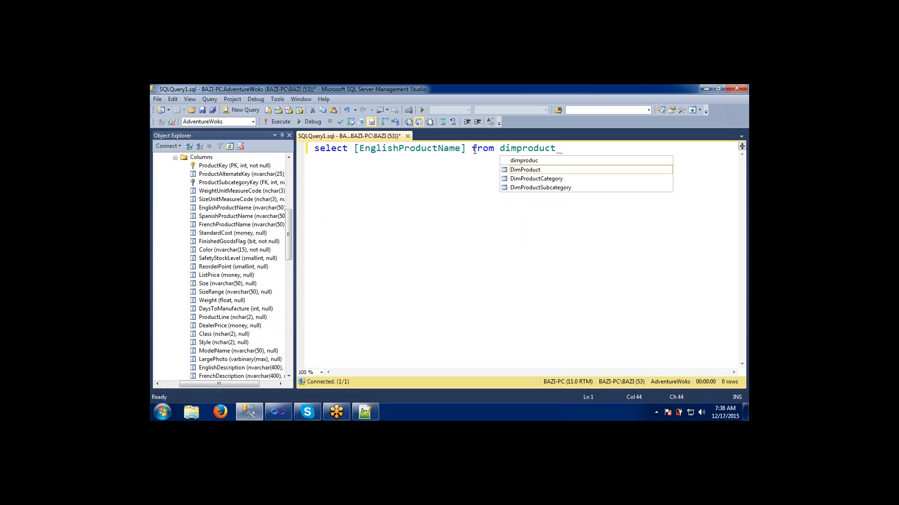
{"action": "key", "text": "Tab"}
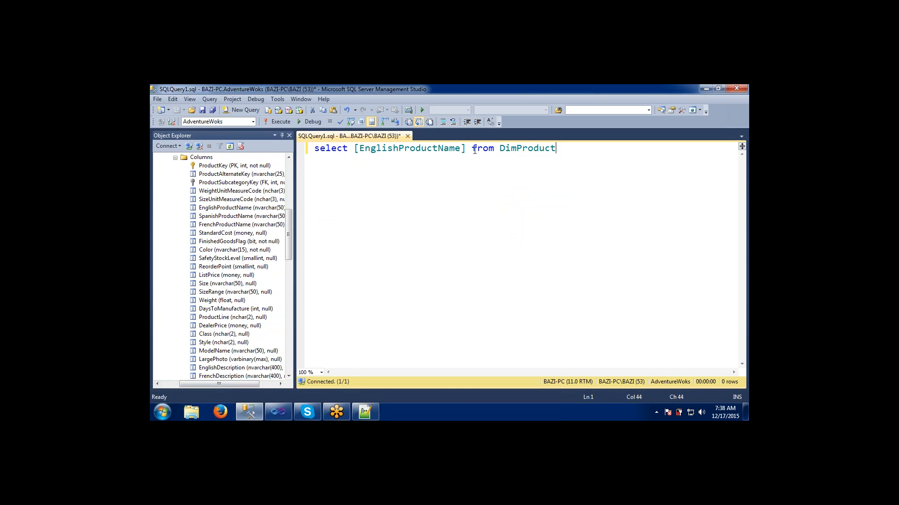
- Run the query, then copy it into the new dataset's query box in Visual Studio and confirm the dataset
{"action": "key", "text": "F5"}
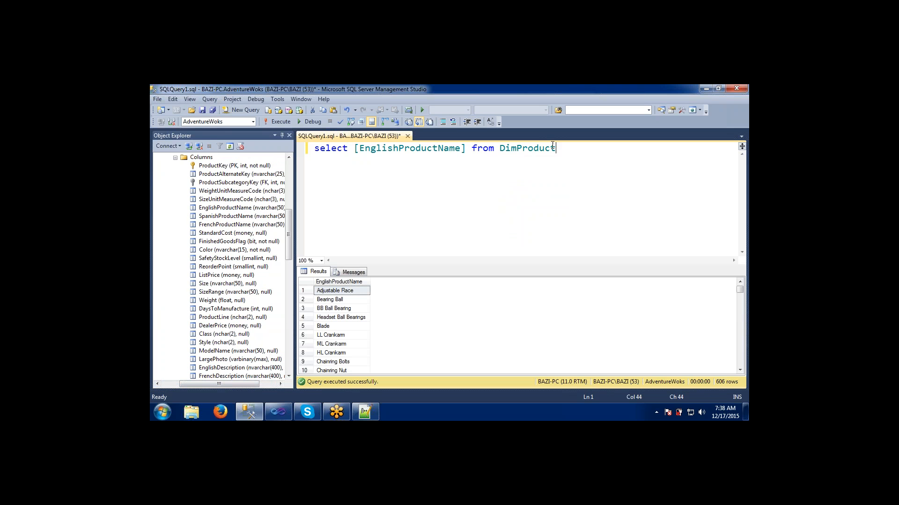
{"action": "left_click_drag", "start_coordinate": [554, 148], "coordinate": [309, 150]}
{"action": "key", "text": "ctrl+c"}
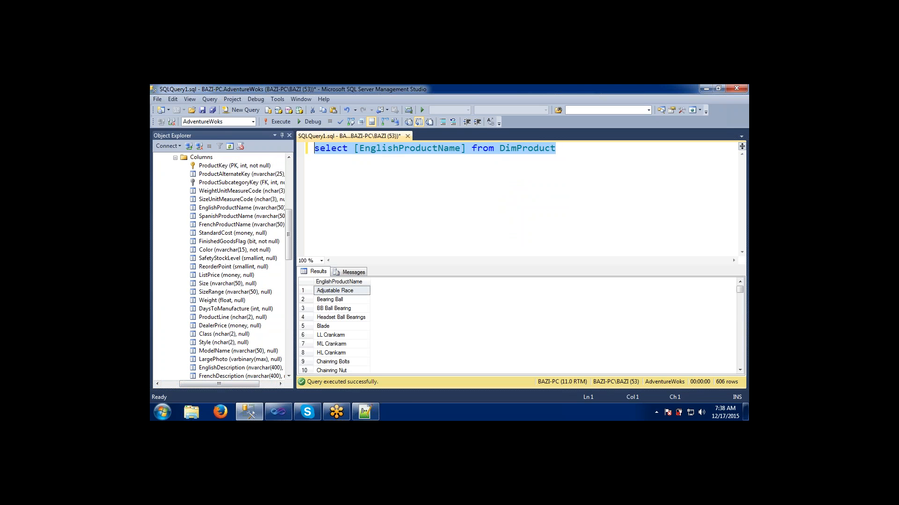
{"action": "key", "text": "alt+Tab"}
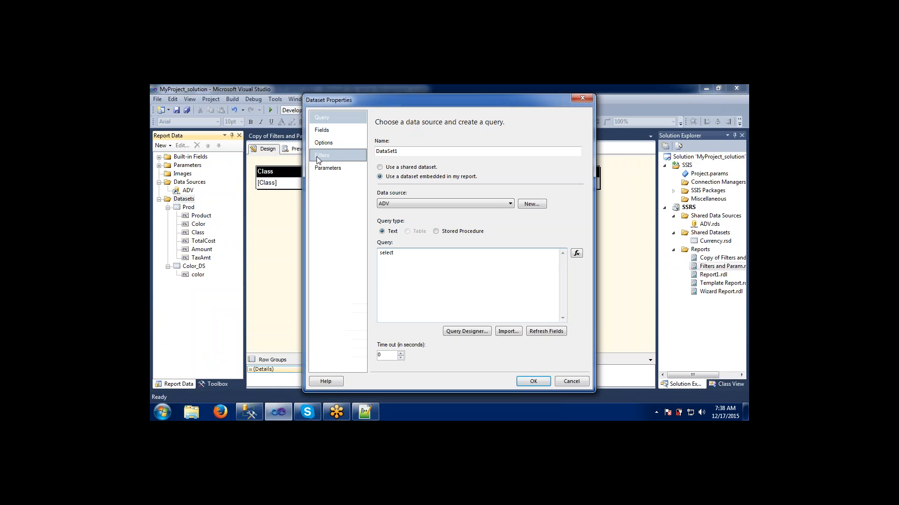
{"action": "key", "text": "ctrl+a"}
{"action": "key", "text": "ctrl+v"}
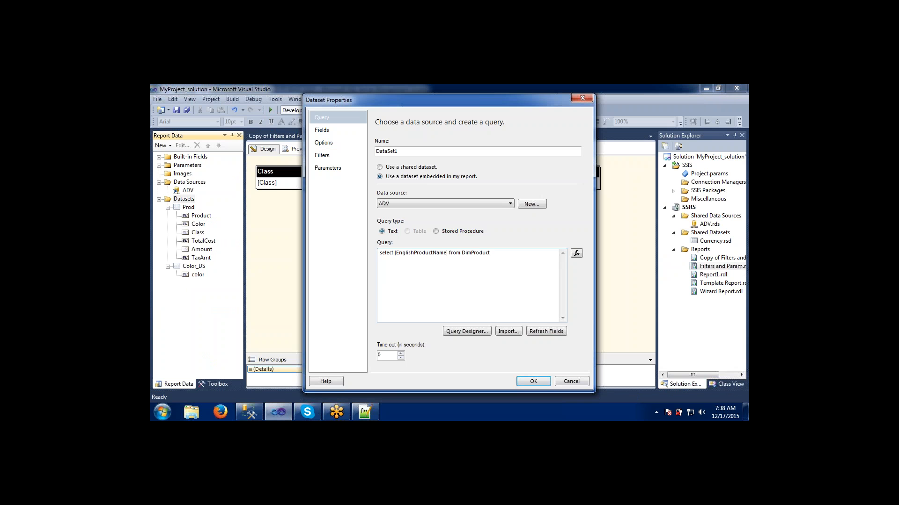
{"action": "left_click", "coordinate": [529, 381]}
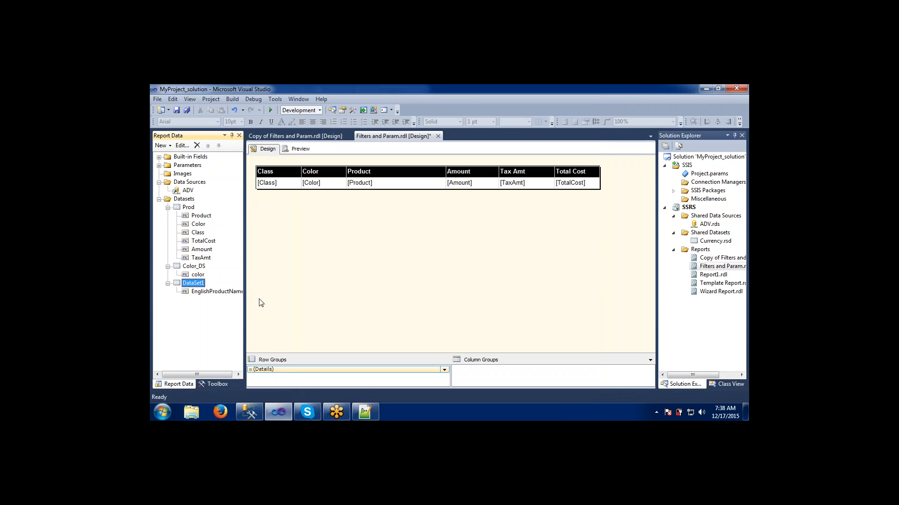
- Rename the new dataset as Product_info
{"action": "double_click", "coordinate": [186, 286]}
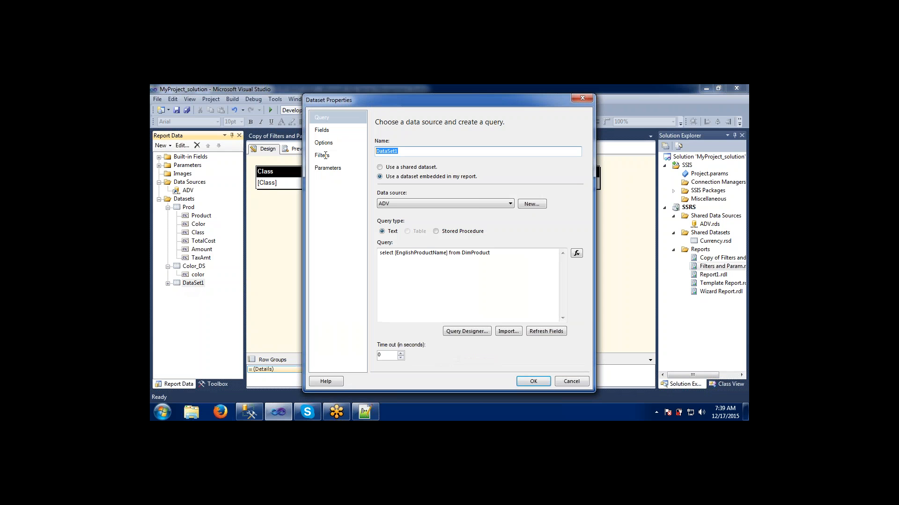
{"action": "type", "text": "P"}
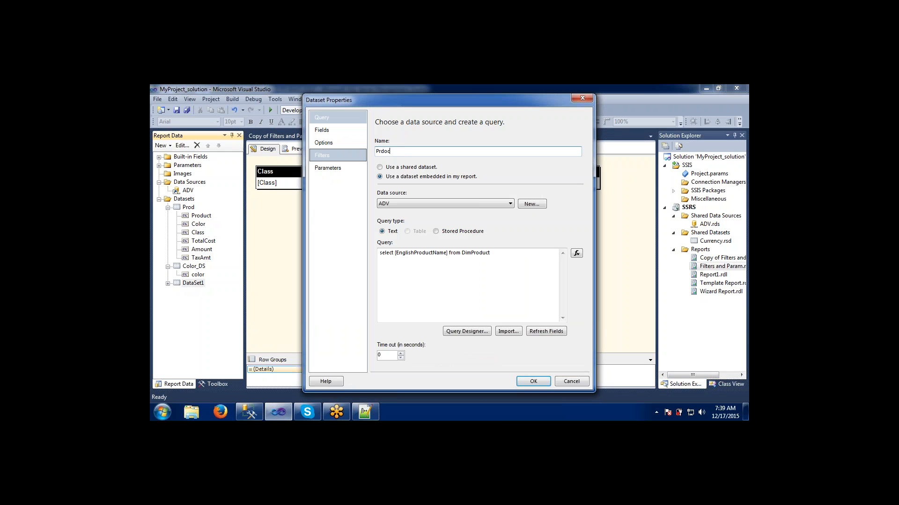
{"action": "type", "text": "roduct_inf"}
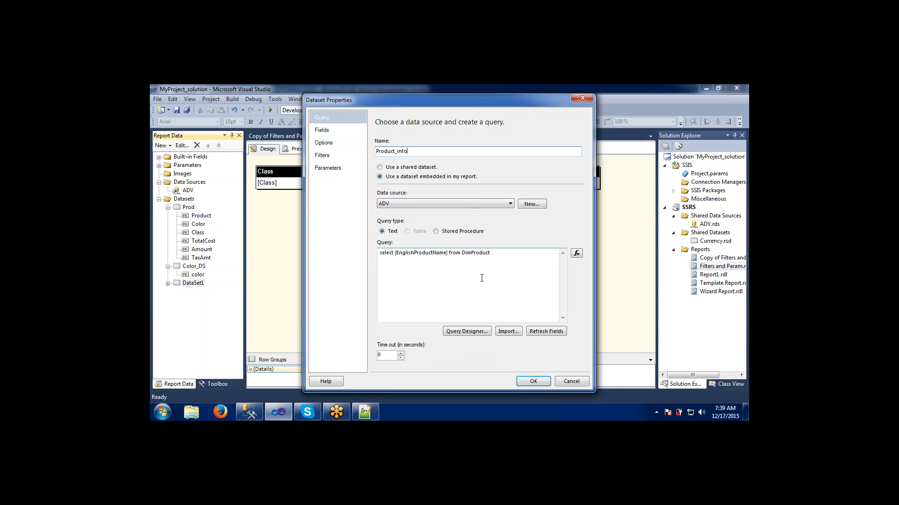
{"action": "left_click", "coordinate": [533, 381]}
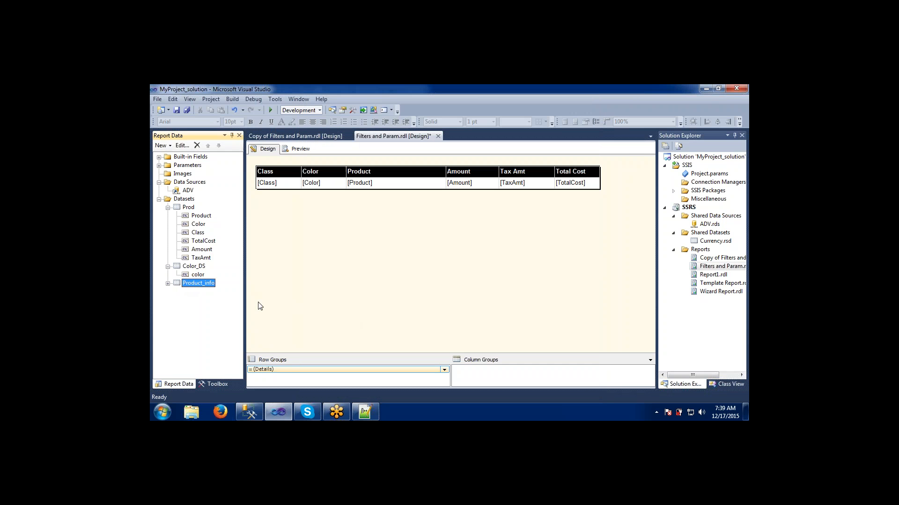
- Expand the Product_info dataset to inspect its fields
{"action": "left_click", "coordinate": [167, 284]}
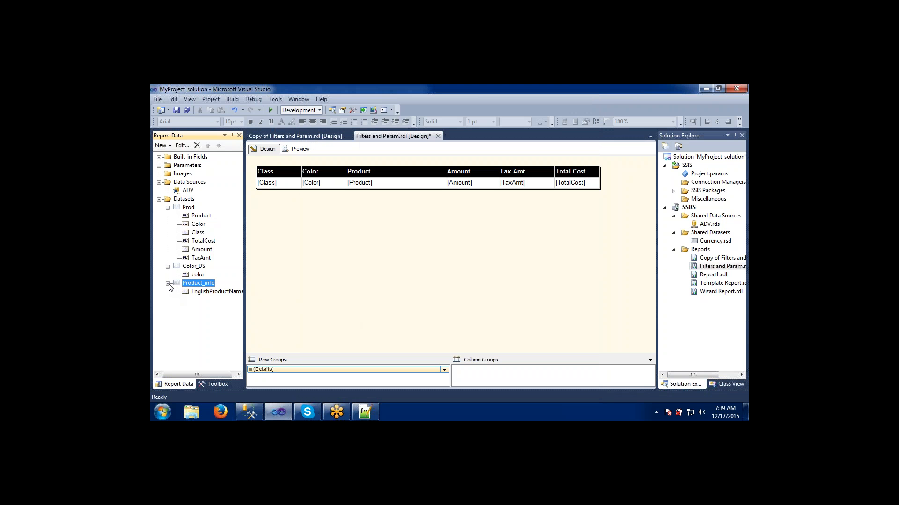
{"action": "left_click", "coordinate": [197, 291]}
{"action": "left_click", "coordinate": [198, 283]}
{"action": "left_click", "coordinate": [209, 293]}
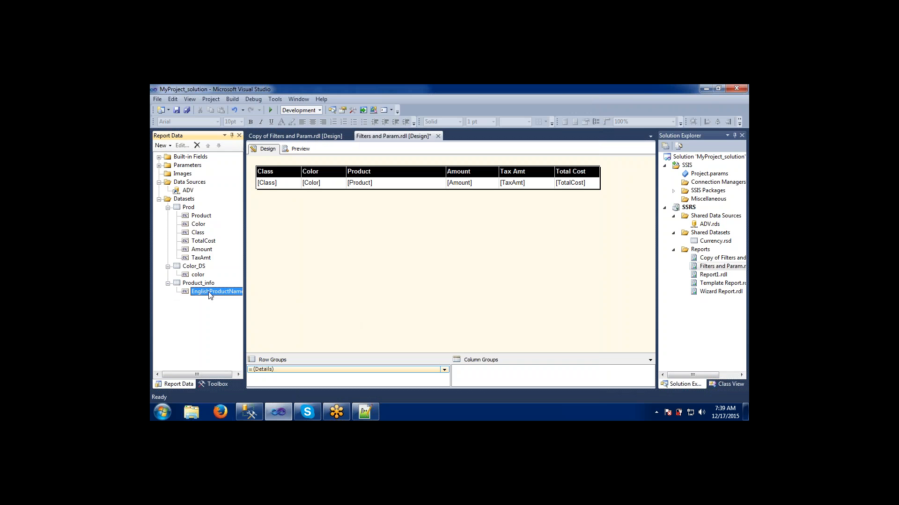
{"action": "left_click", "coordinate": [204, 284]}
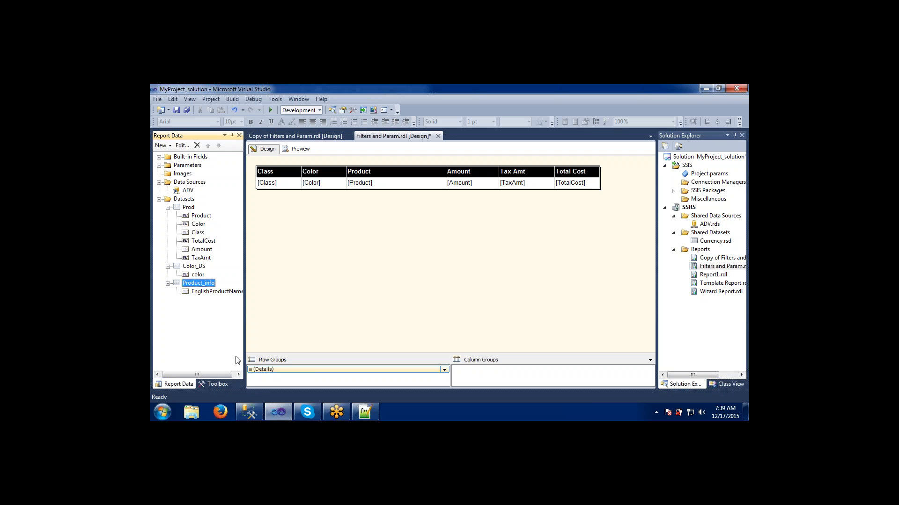
- In Management Studio, add the ProductKey column before EnglishProductName, run the query and copy it
{"action": "left_click", "coordinate": [248, 412]}
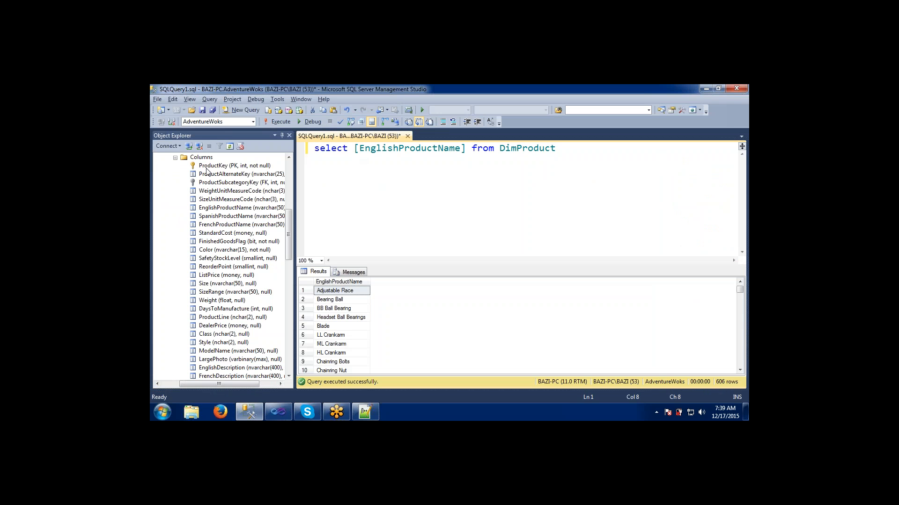
{"action": "left_click_drag", "start_coordinate": [207, 166], "coordinate": [354, 159]}
{"action": "left_click", "coordinate": [425, 175]}
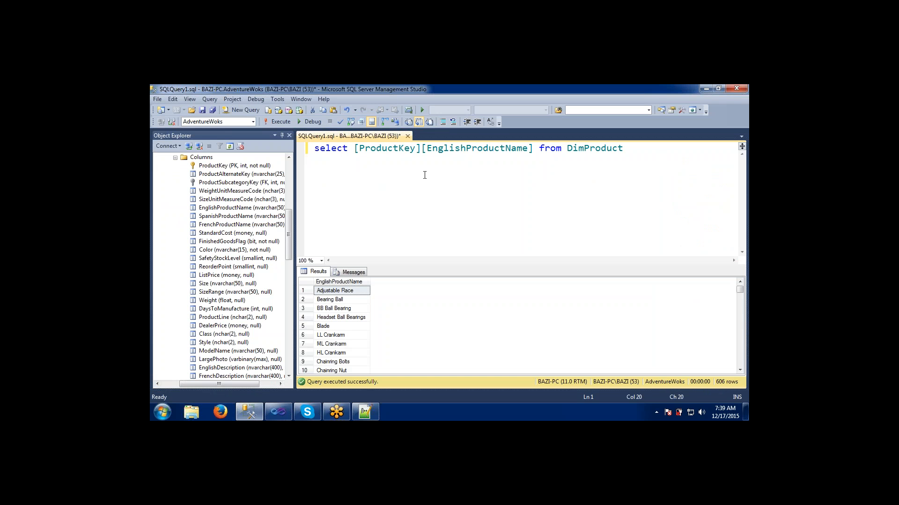
{"action": "type", "text": ","}
{"action": "key", "text": "F5"}
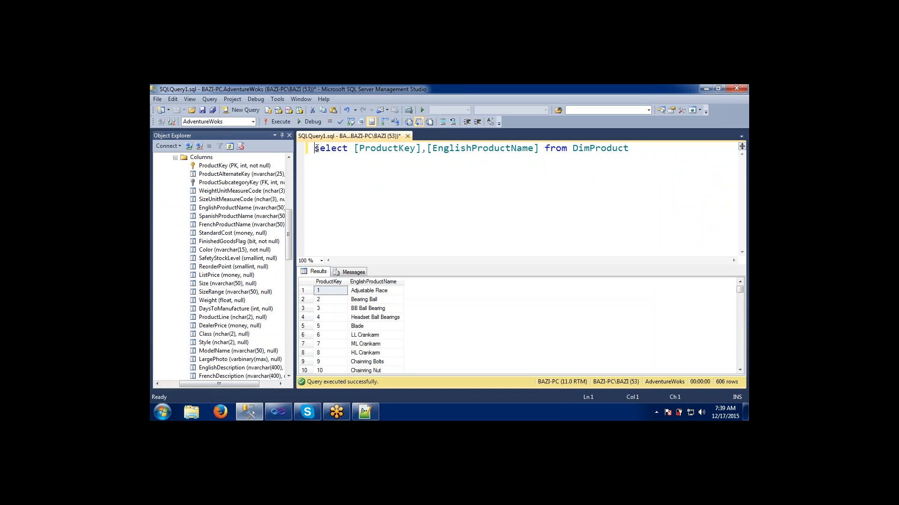
{"action": "left_click_drag", "start_coordinate": [314, 148], "coordinate": [637, 152]}
{"action": "key", "text": "ctrl+c"}
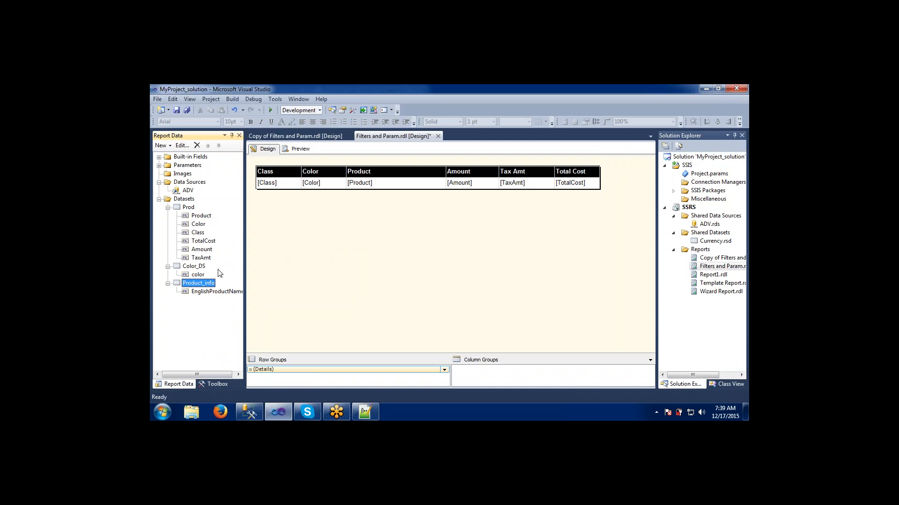
- Replace the Product_info dataset's query with select [ProductKey],[EnglishProductName] from DimProduct and confirm
{"action": "double_click", "coordinate": [206, 284]}
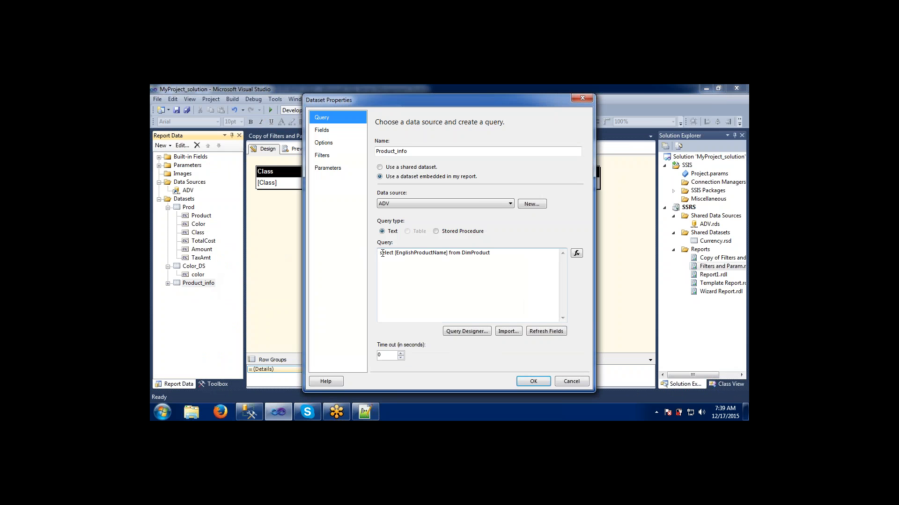
{"action": "left_click_drag", "start_coordinate": [378, 254], "coordinate": [513, 254]}
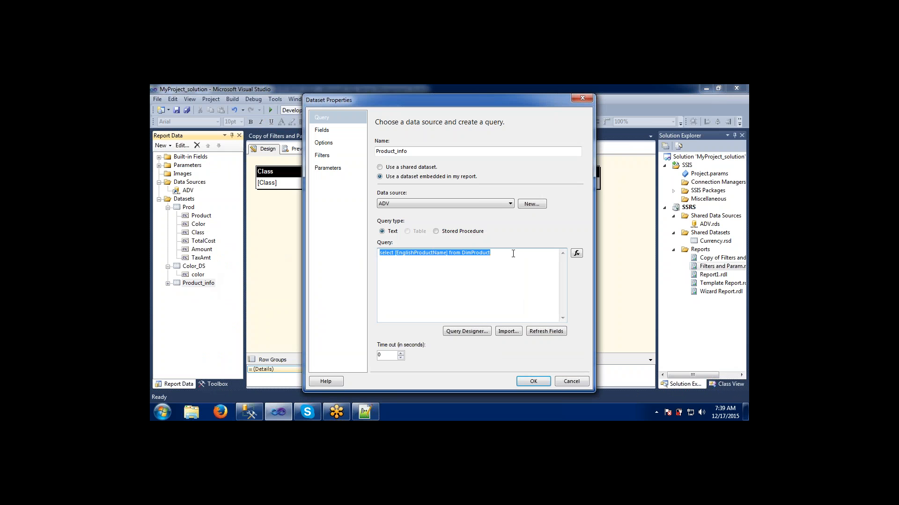
{"action": "key", "text": "ctrl+v"}
{"action": "left_click", "coordinate": [533, 382]}
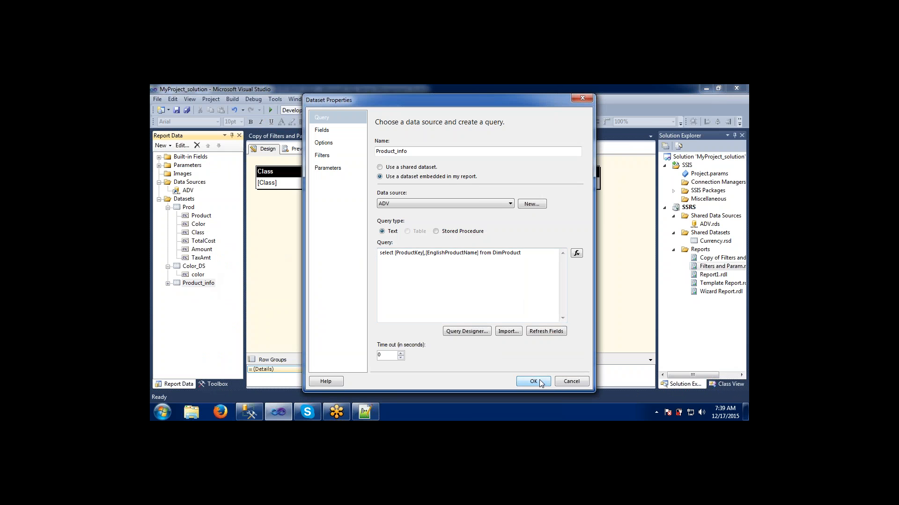
- Expand the Product_info dataset to check its fields
{"action": "left_click", "coordinate": [168, 283]}
{"action": "left_click", "coordinate": [196, 291]}
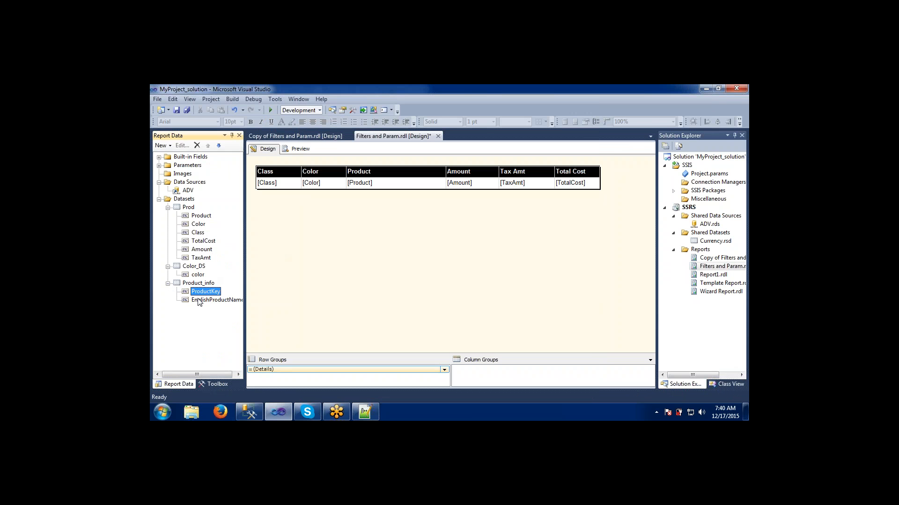
{"action": "left_click", "coordinate": [199, 301]}
- Rename the Product_info dataset's EnglishProductName field to Products
{"action": "left_click", "coordinate": [199, 285]}
{"action": "double_click", "coordinate": [198, 284]}
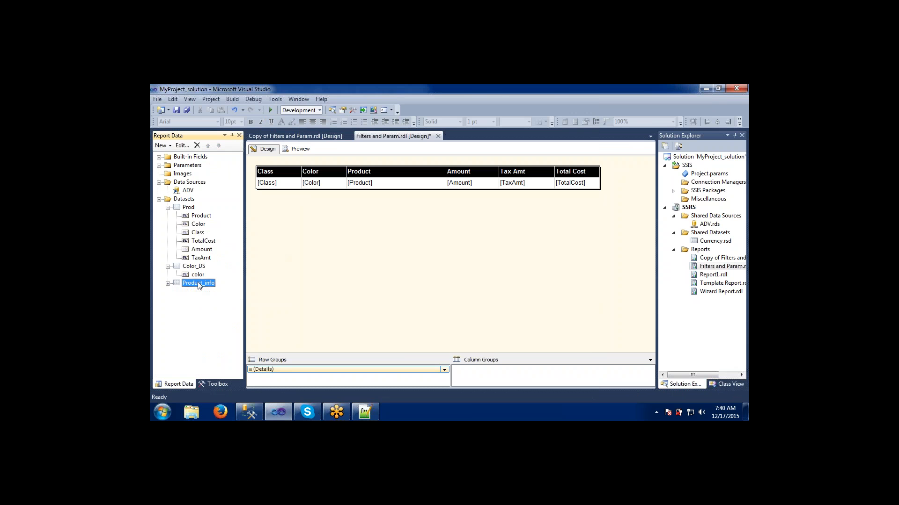
{"action": "left_click", "coordinate": [321, 130]}
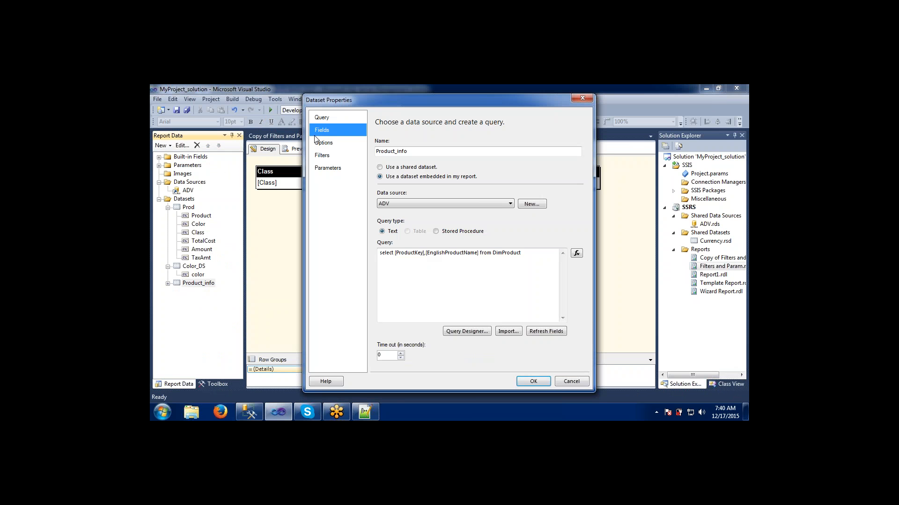
{"action": "left_click", "coordinate": [440, 184]}
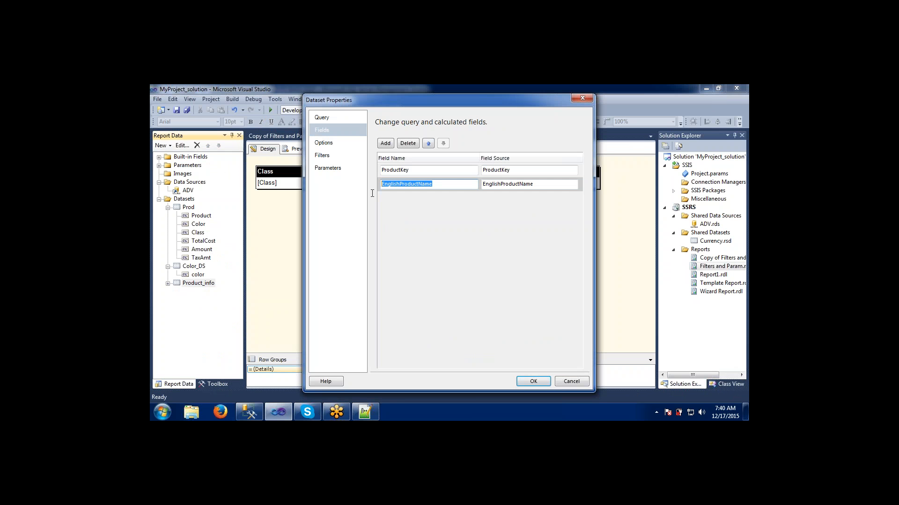
{"action": "type", "text": "Produc"}
{"action": "type", "text": "tx"}
{"action": "left_click", "coordinate": [401, 184]}
{"action": "left_click", "coordinate": [537, 381]}
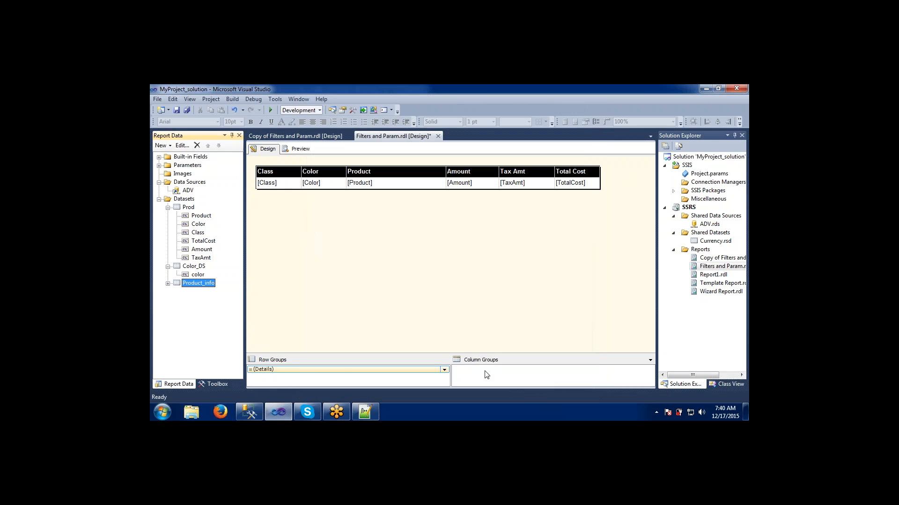
- Add a new report parameter named ProdParam with the prompt "Products :" and allow multiple values
{"action": "left_click", "coordinate": [167, 284]}
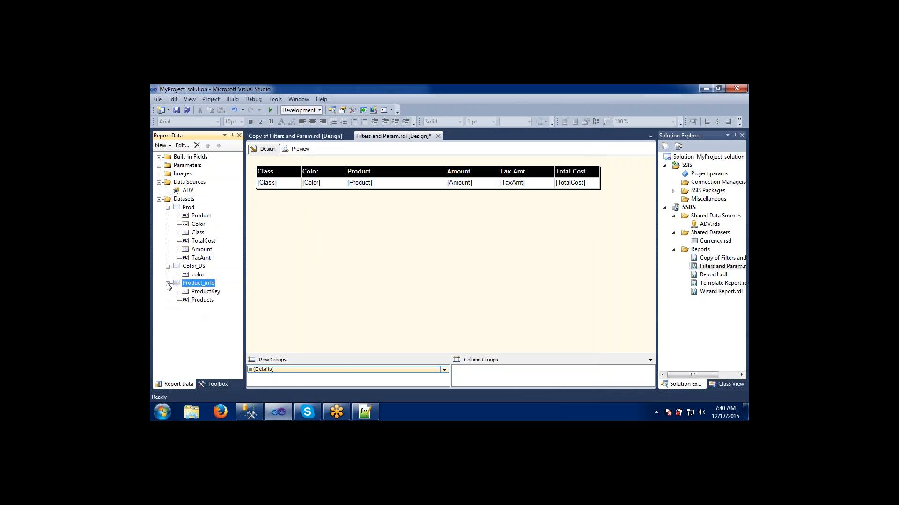
{"action": "left_click", "coordinate": [186, 166]}
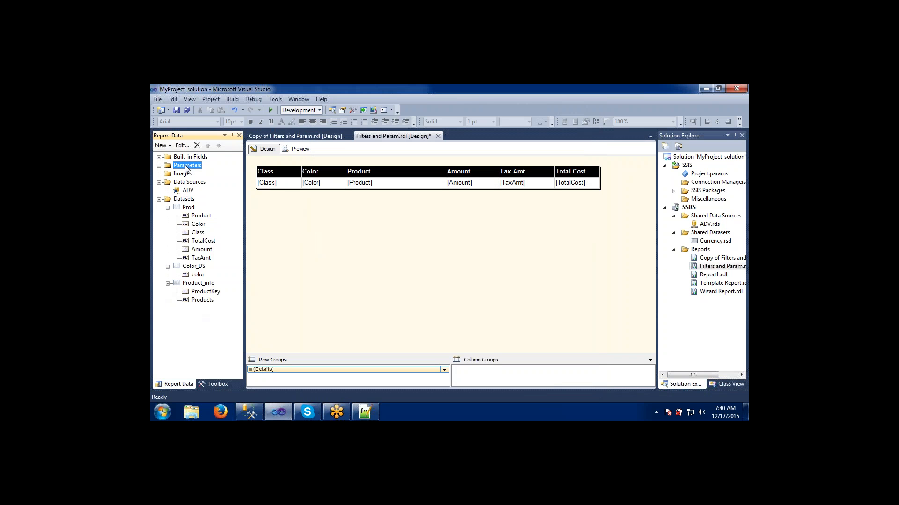
{"action": "left_click", "coordinate": [159, 166]}
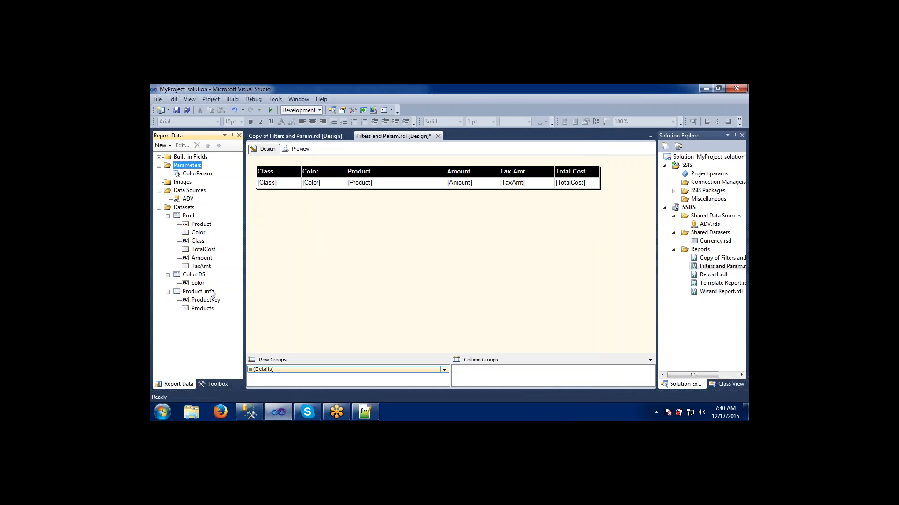
{"action": "right_click", "coordinate": [193, 168]}
{"action": "left_click", "coordinate": [210, 172]}
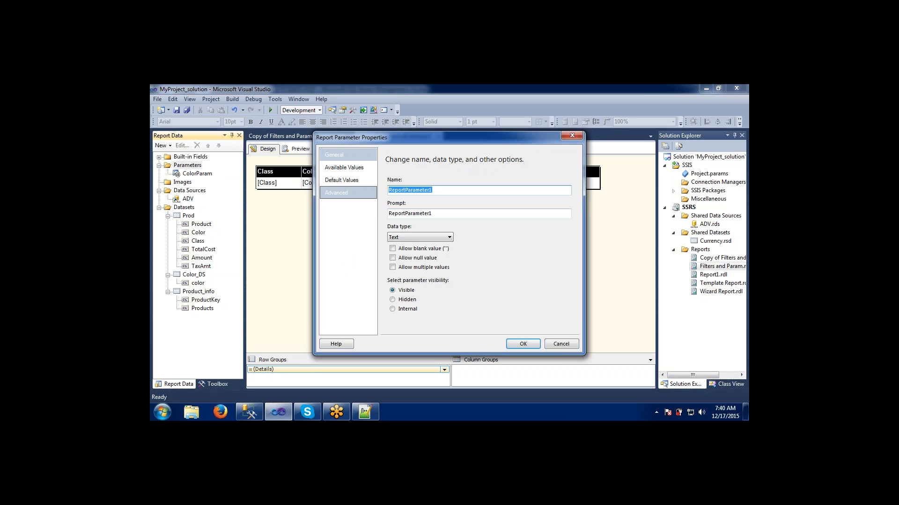
{"action": "type", "text": "Pr"}
{"action": "type", "text": "o"}
{"action": "key", "text": "BackSpace"}
{"action": "type", "text": "rodParam"}
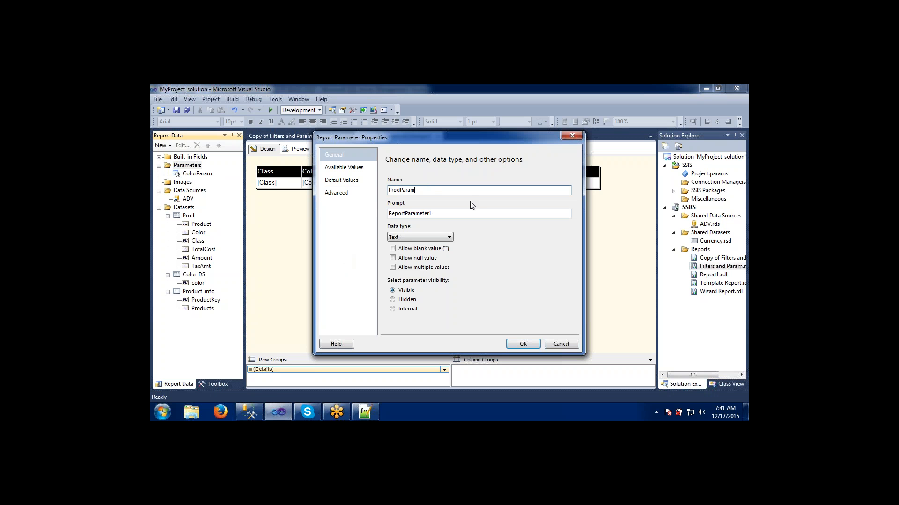
{"action": "key", "text": "Tab"}
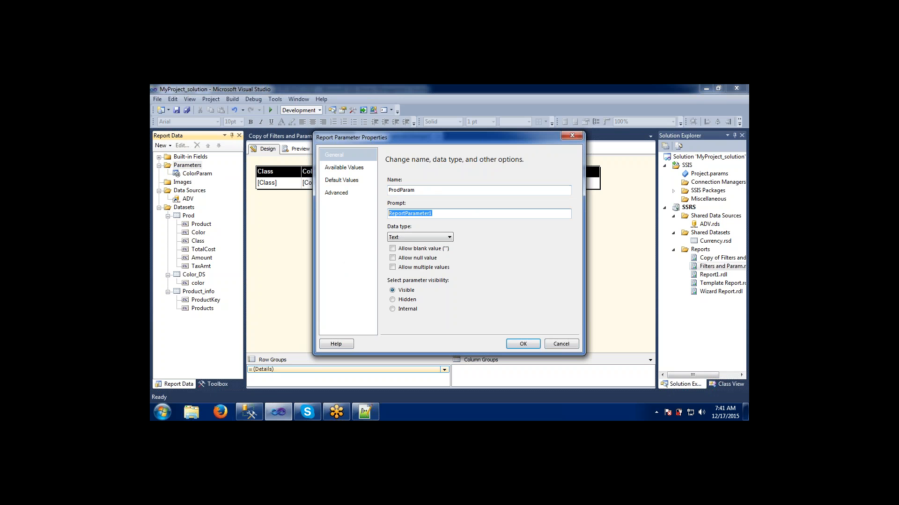
{"action": "type", "text": "Products :"}
{"action": "left_click", "coordinate": [392, 267]}
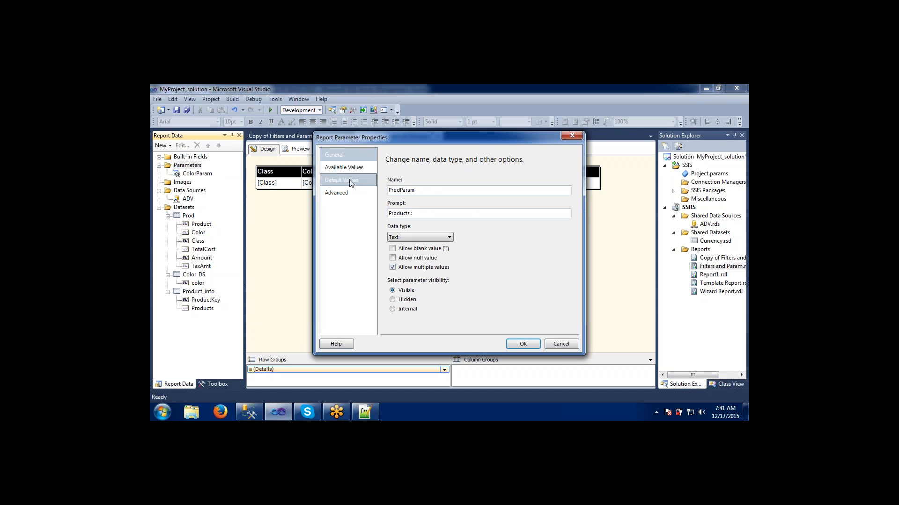
- Set ProdParam's available values from the Product_info dataset, using ProductKey as value and Products as label, and confirm
{"action": "left_click", "coordinate": [347, 168]}
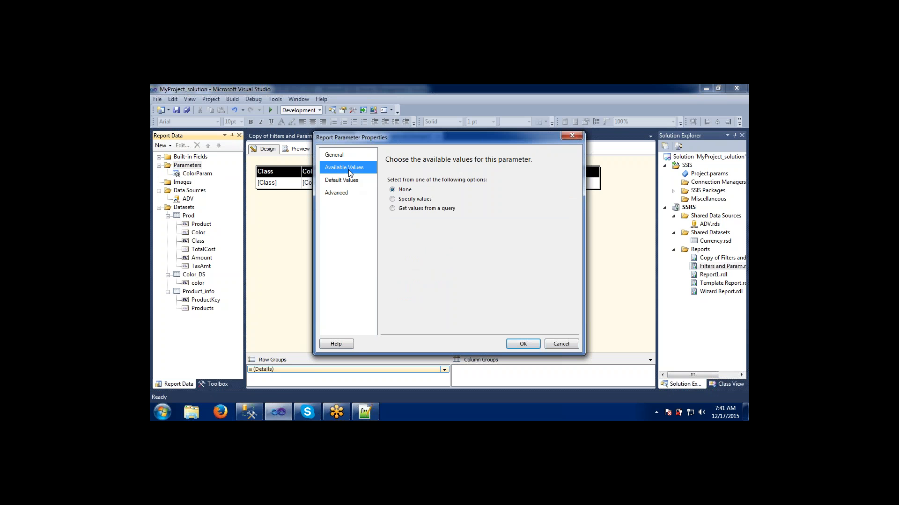
{"action": "left_click", "coordinate": [393, 209]}
{"action": "left_click", "coordinate": [398, 238]}
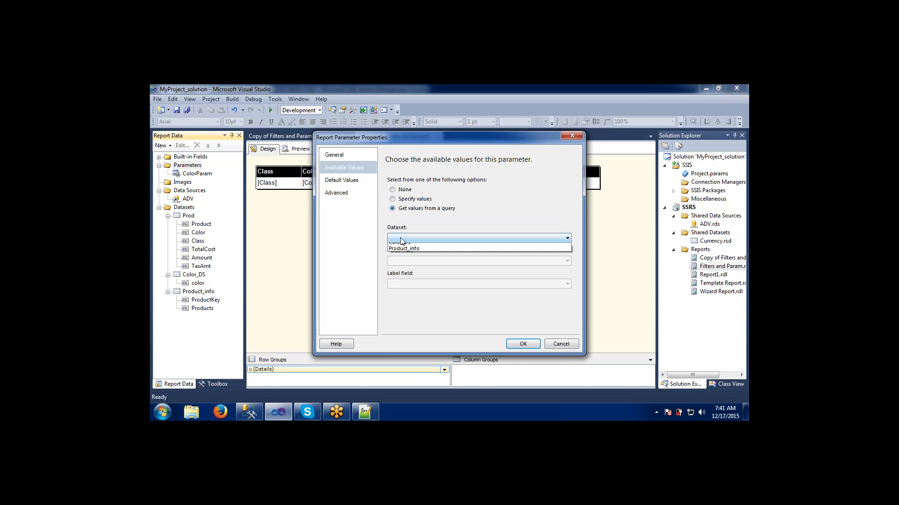
{"action": "left_click", "coordinate": [400, 259]}
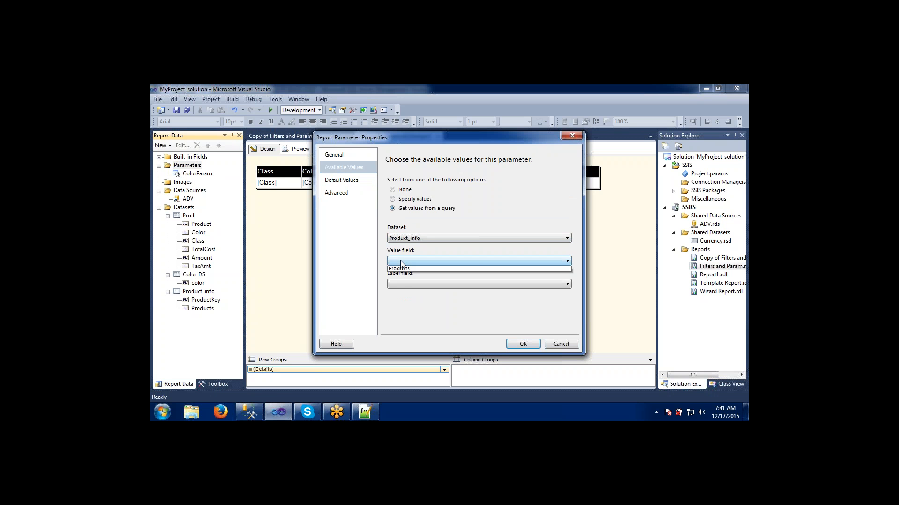
{"action": "left_click", "coordinate": [400, 261]}
{"action": "left_click", "coordinate": [401, 271]}
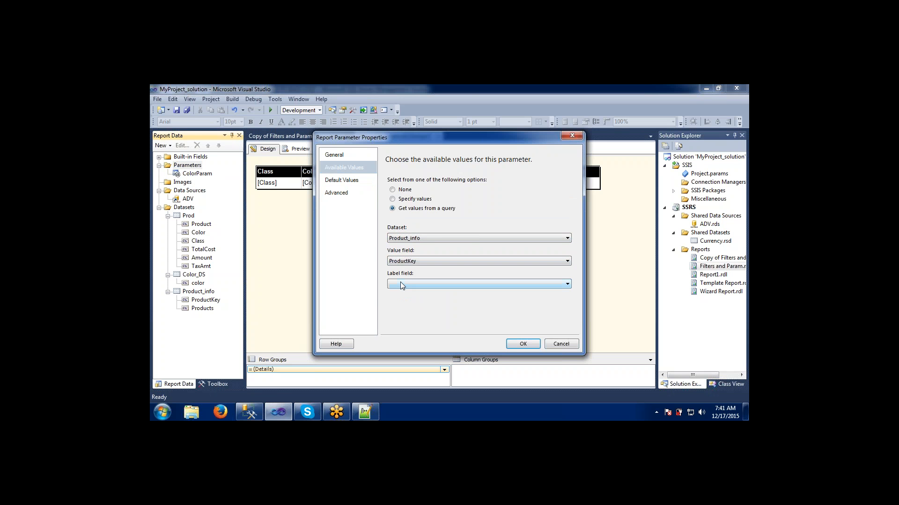
{"action": "left_click", "coordinate": [400, 283]}
{"action": "left_click", "coordinate": [400, 299]}
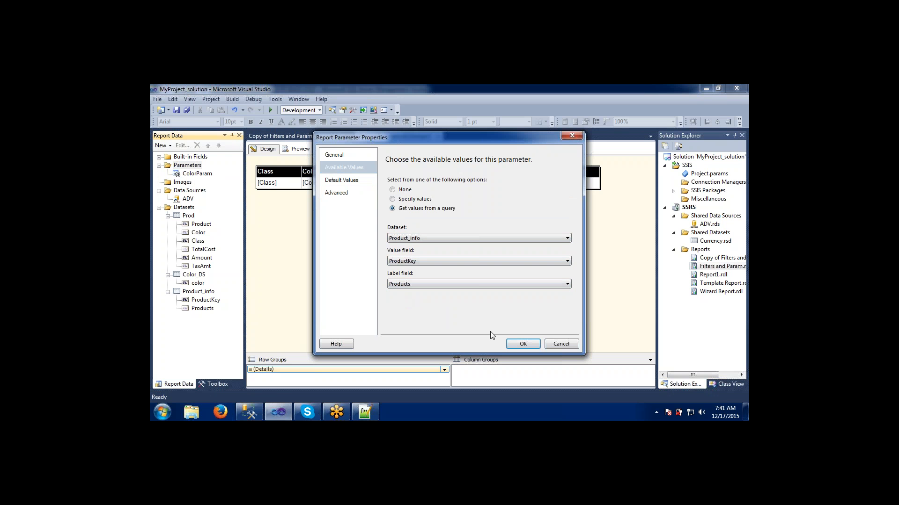
{"action": "left_click", "coordinate": [520, 345]}
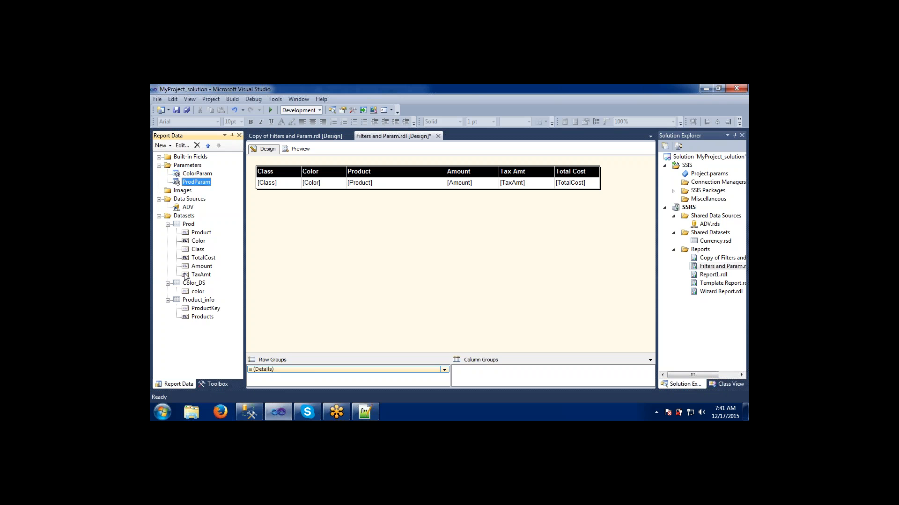
- Inspect the Product_info dataset's query and parameter settings
{"action": "double_click", "coordinate": [197, 301]}
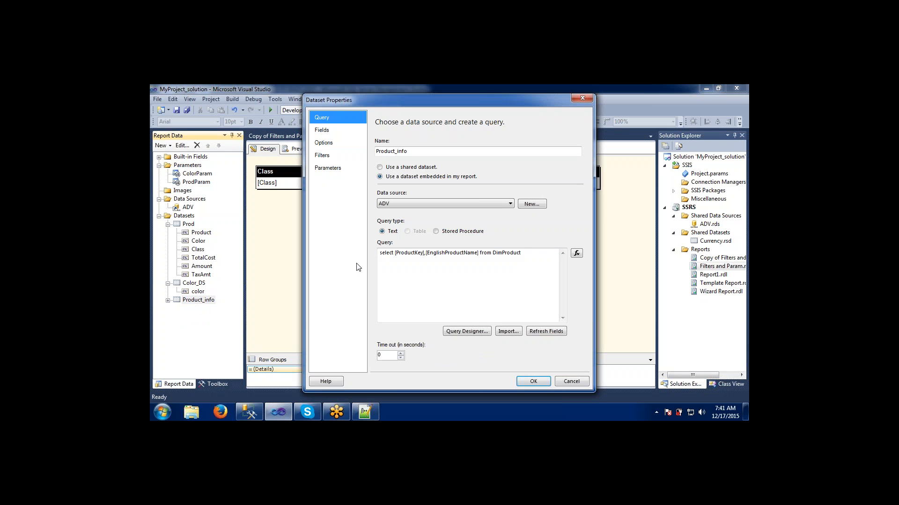
{"action": "left_click", "coordinate": [330, 168]}
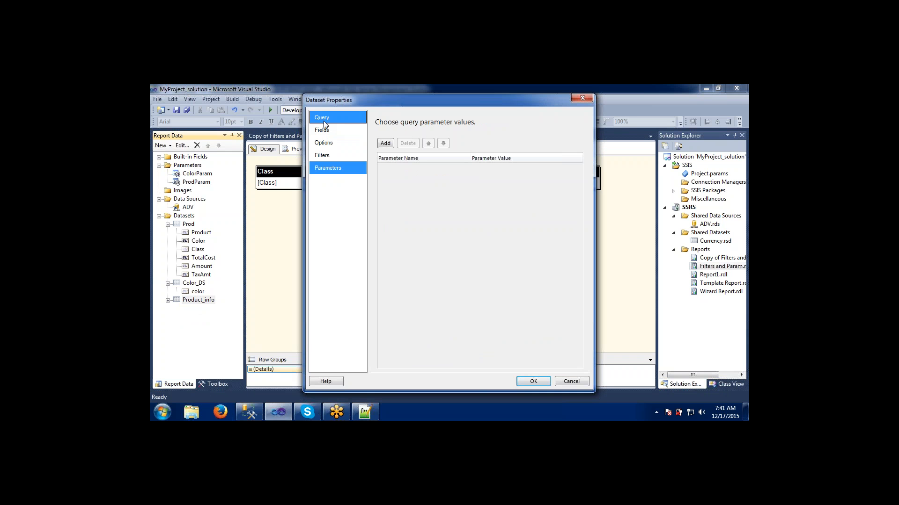
{"action": "left_click", "coordinate": [324, 120]}
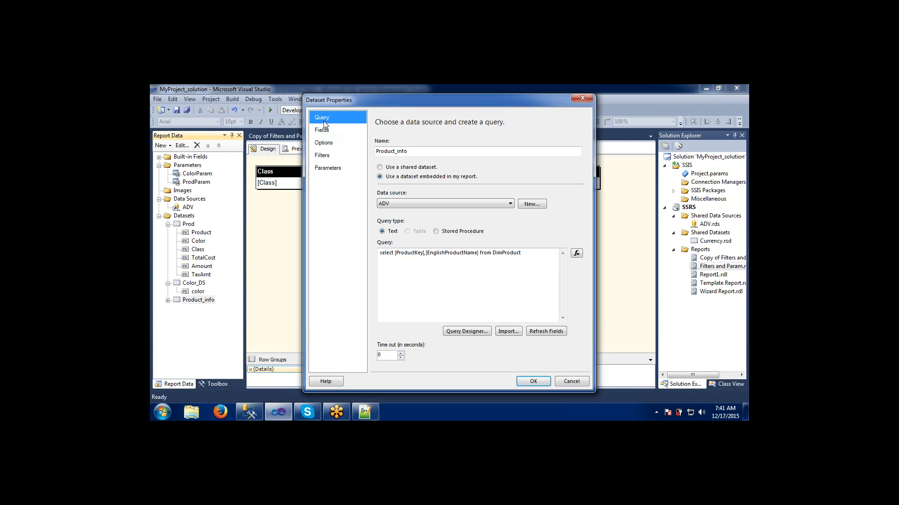
{"action": "left_click", "coordinate": [329, 169]}
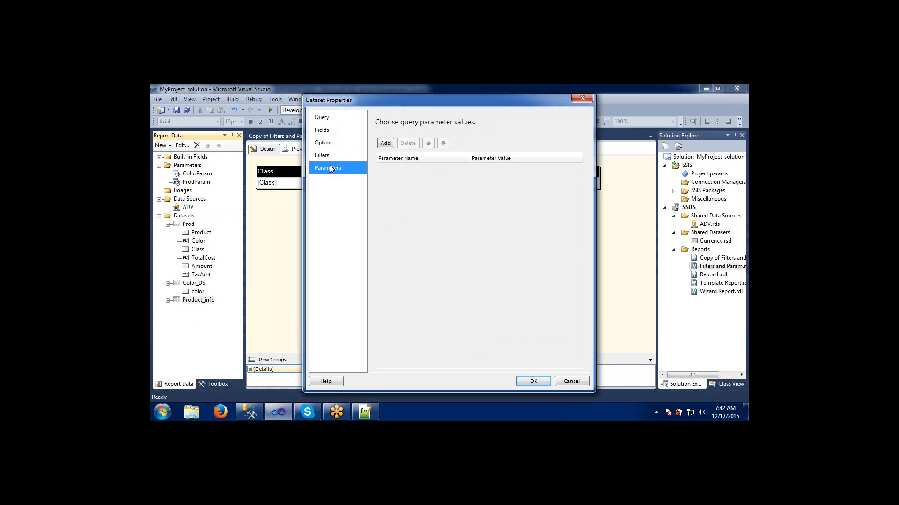
{"action": "left_click", "coordinate": [327, 117]}
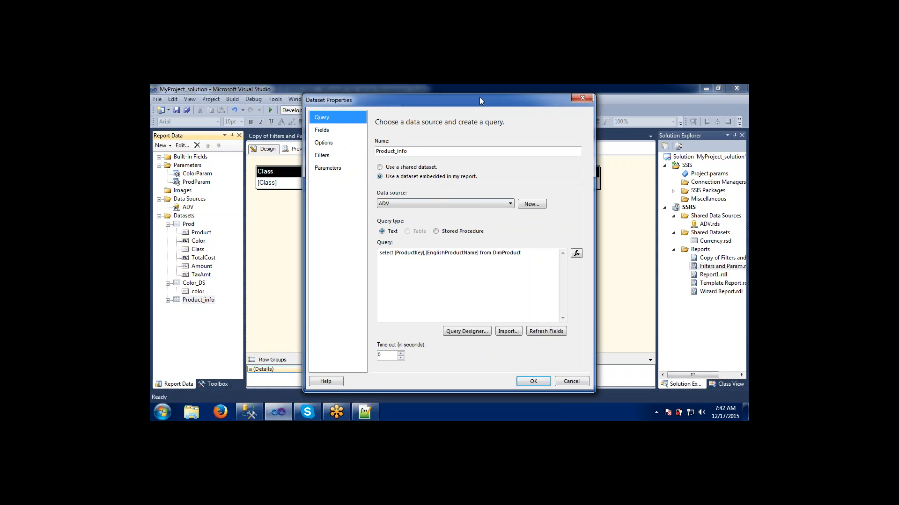
{"action": "left_click_drag", "start_coordinate": [480, 98], "coordinate": [469, 126]}
{"action": "left_click", "coordinate": [575, 126]}
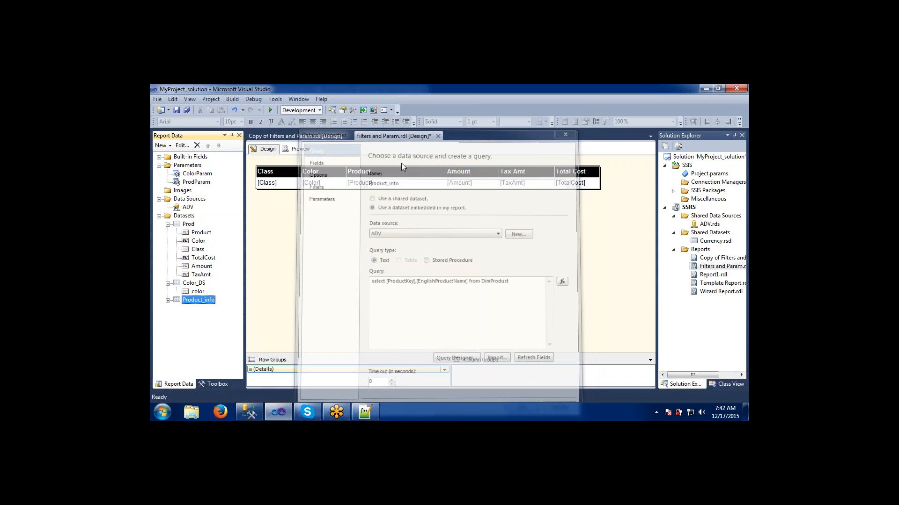
- Inspect the Color_DS dataset's query and parameter settings
{"action": "double_click", "coordinate": [192, 284]}
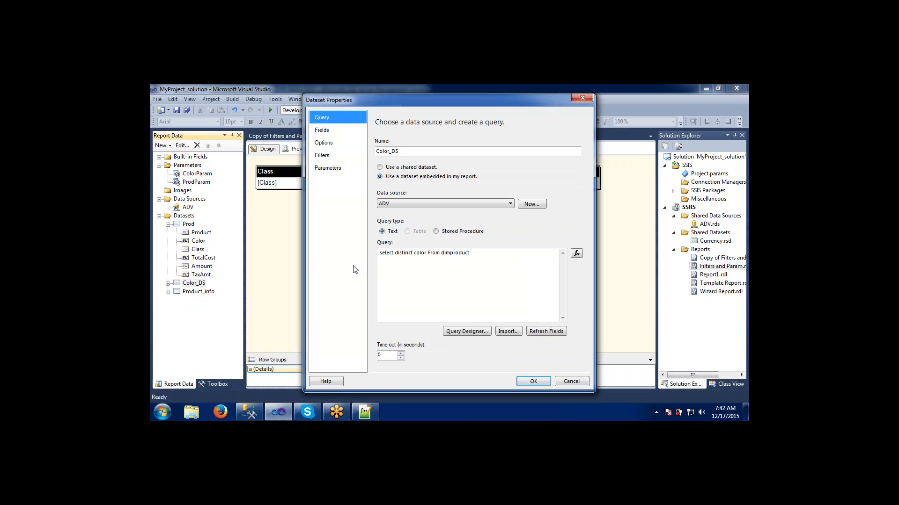
{"action": "left_click", "coordinate": [338, 167]}
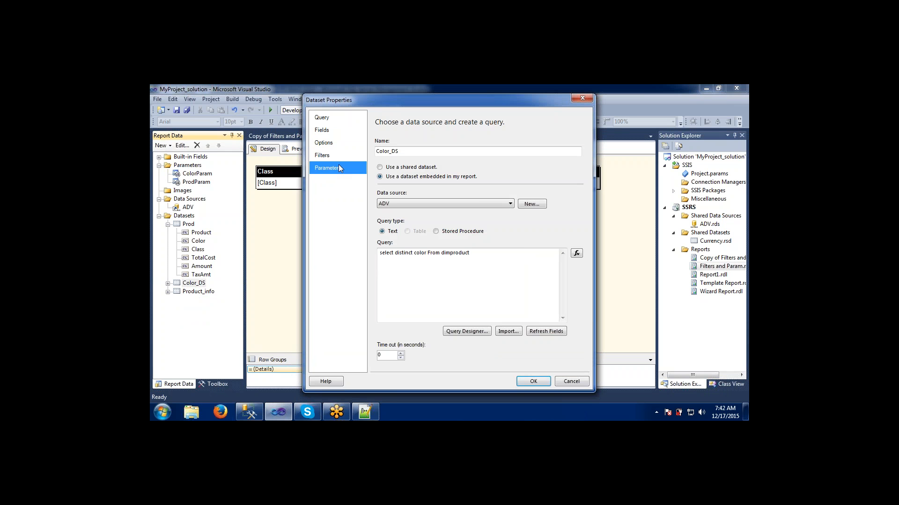
{"action": "left_click", "coordinate": [326, 118]}
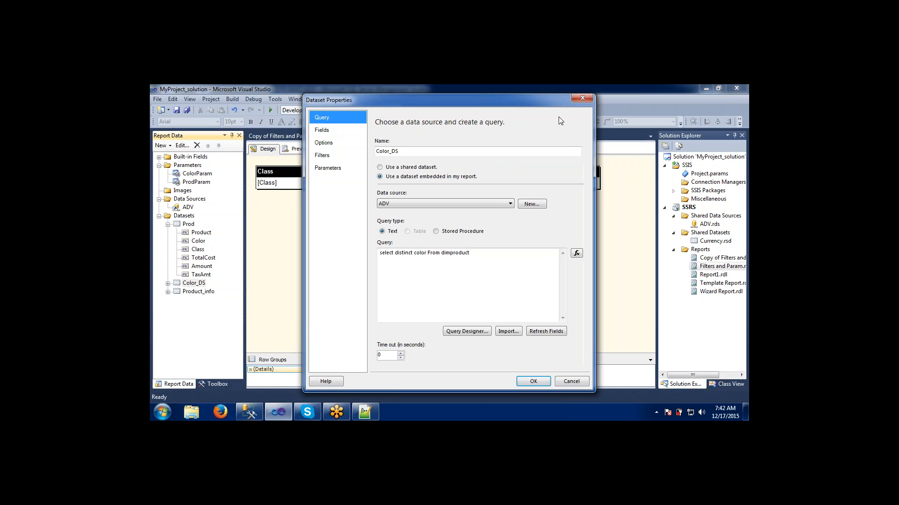
{"action": "left_click_drag", "start_coordinate": [537, 101], "coordinate": [519, 115]}
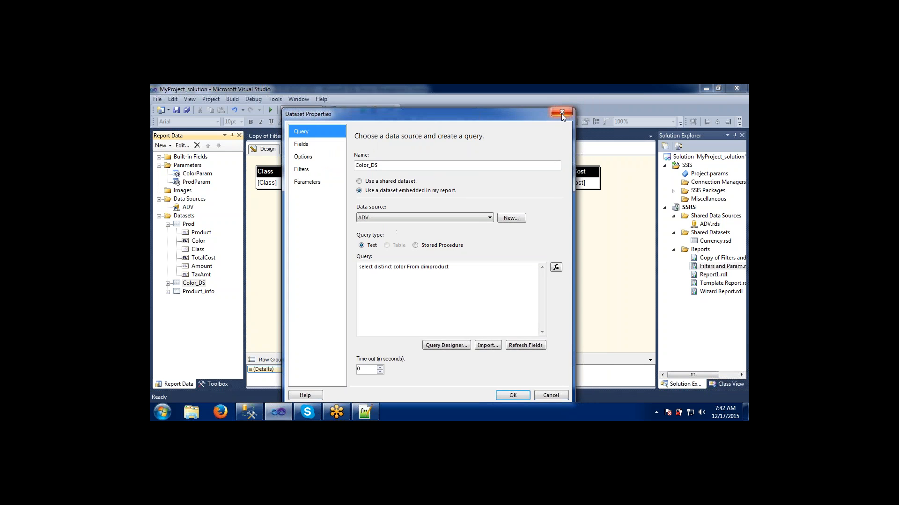
{"action": "left_click", "coordinate": [560, 114]}
{"action": "left_click", "coordinate": [188, 226]}
{"action": "double_click", "coordinate": [188, 226]}
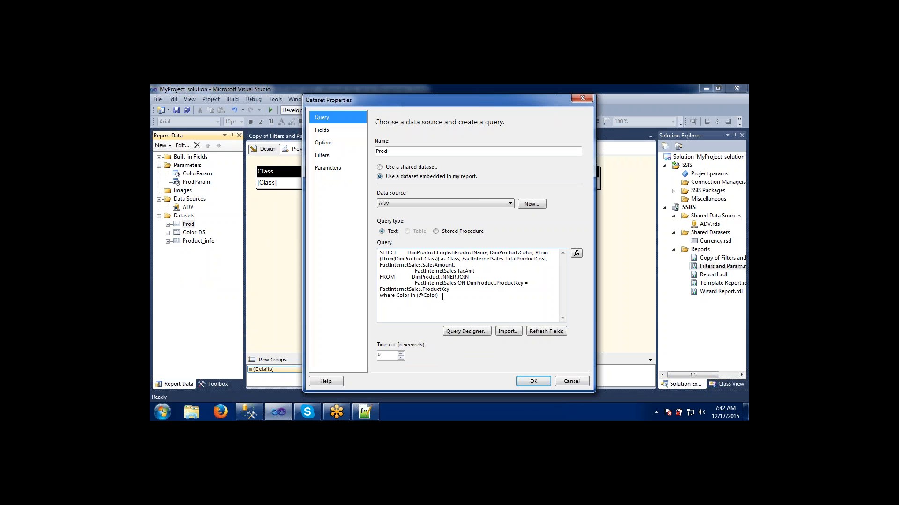
{"action": "left_click", "coordinate": [445, 296]}
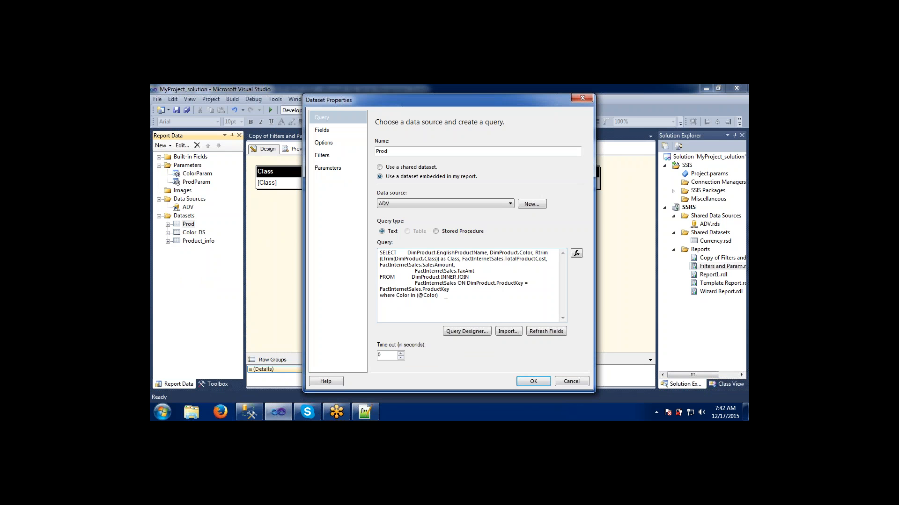
{"action": "type", "text": "and"}
{"action": "left_click_drag", "start_coordinate": [467, 284], "coordinate": [530, 282]}
{"action": "key", "text": "ctrl+c"}
{"action": "left_click", "coordinate": [468, 296]}
{"action": "key", "text": "ctrl+v"}
{"action": "type", "text": "in (@Porud"}
{"action": "key", "text": "BackSpace"}
{"action": "key", "text": "BackSpace"}
{"action": "type", "text": "oducts"}
{"action": "left_click", "coordinate": [339, 170]}
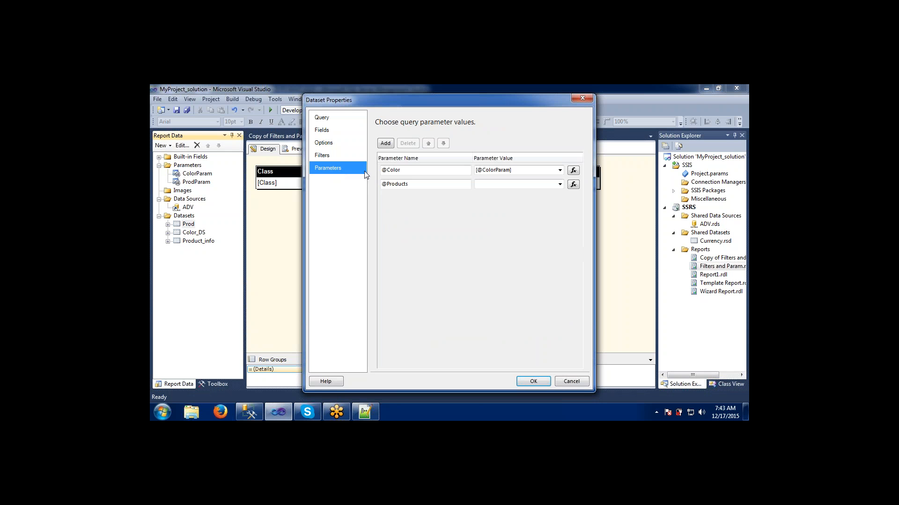
{"action": "left_click", "coordinate": [560, 184]}
{"action": "left_click", "coordinate": [515, 198]}
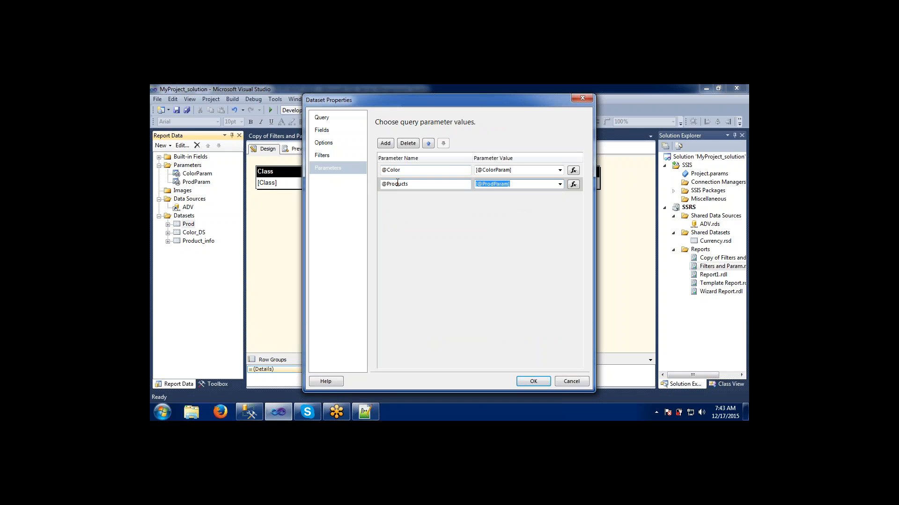
{"action": "left_click", "coordinate": [344, 126]}
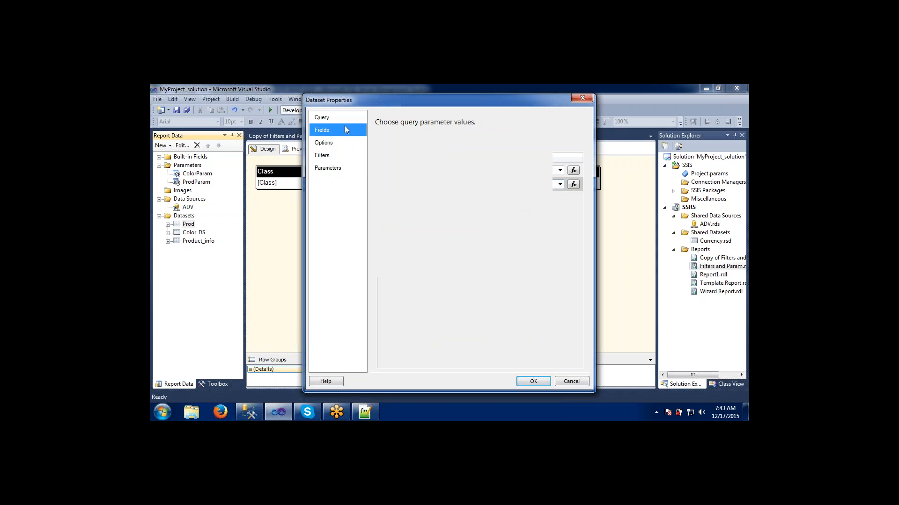
{"action": "left_click", "coordinate": [343, 122]}
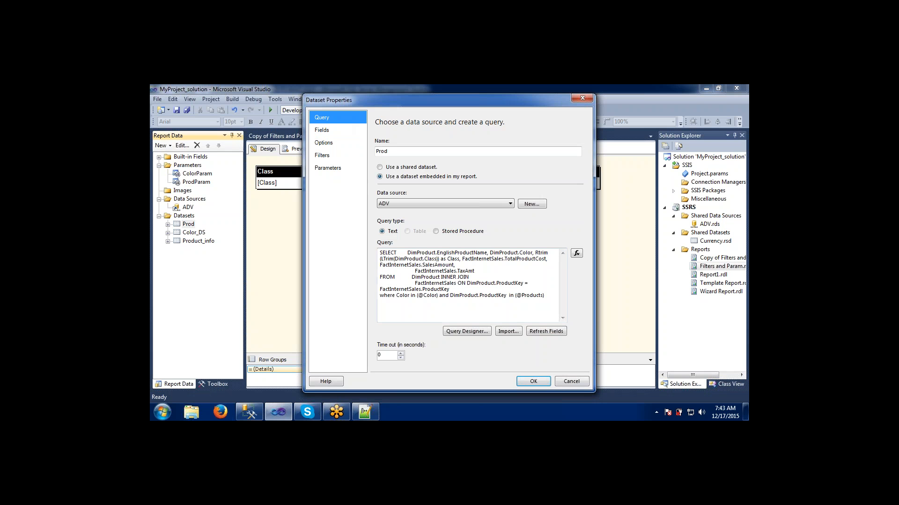
{"action": "left_click", "coordinate": [533, 381]}
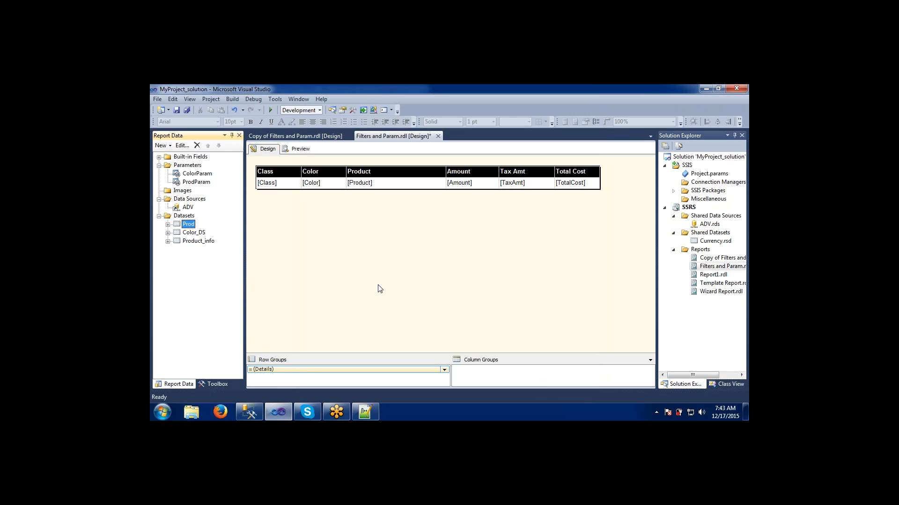
- Save the report and preview it with Black chosen in the Select Color parameter
{"action": "key", "text": "ctrl+s"}
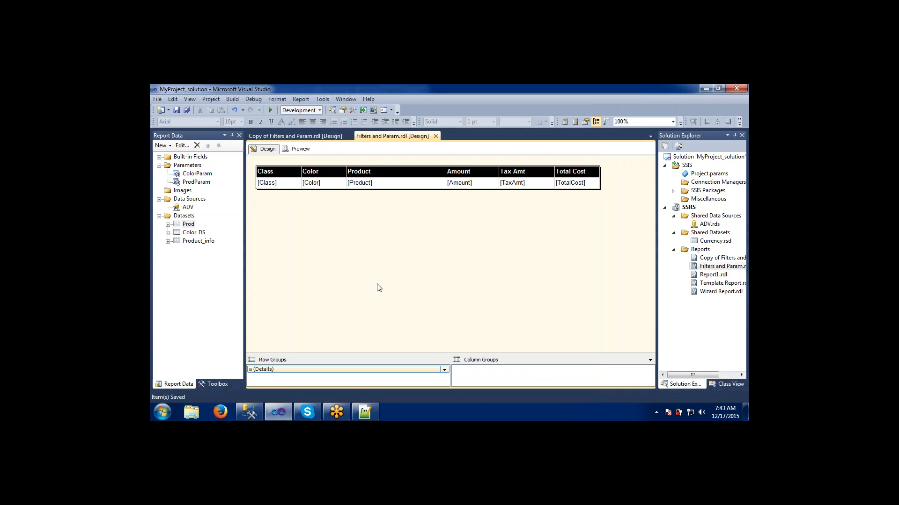
{"action": "left_click", "coordinate": [300, 148]}
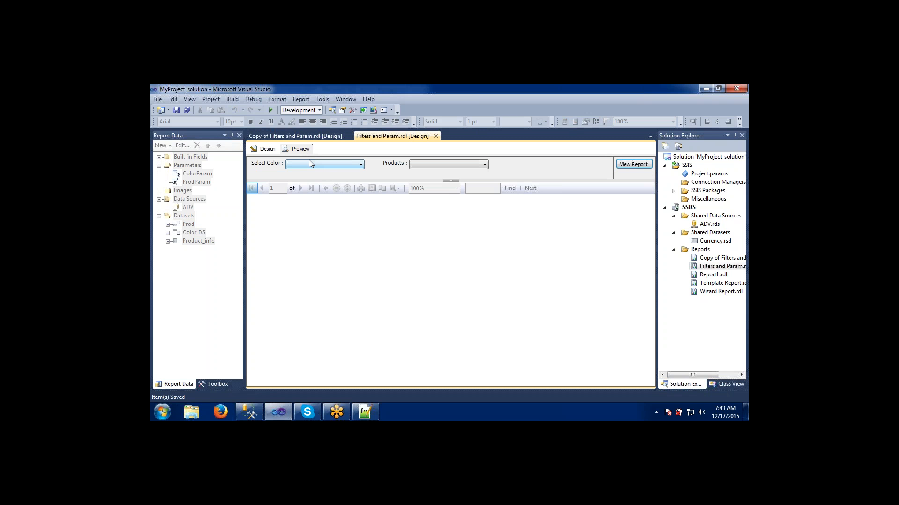
{"action": "left_click", "coordinate": [309, 164]}
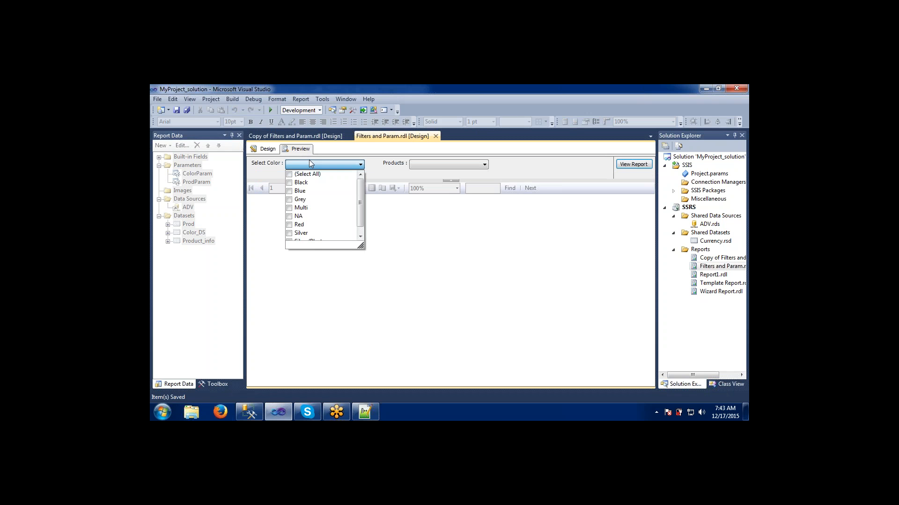
{"action": "left_click", "coordinate": [288, 183]}
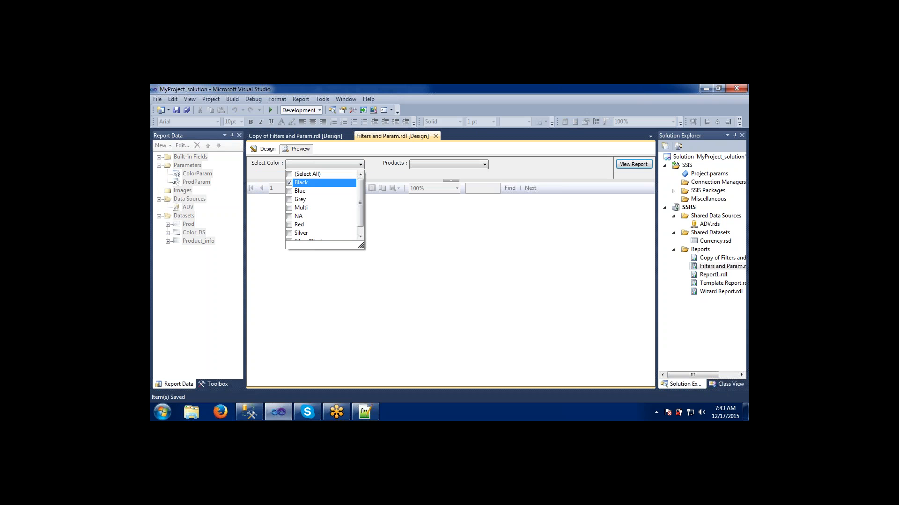
{"action": "left_click", "coordinate": [392, 174]}
- Pick Adjustable Race, Bearing Ball, BB Ball Bearing, Headset Ball Bearings and Blade as products and run the report
{"action": "left_click", "coordinate": [414, 165]}
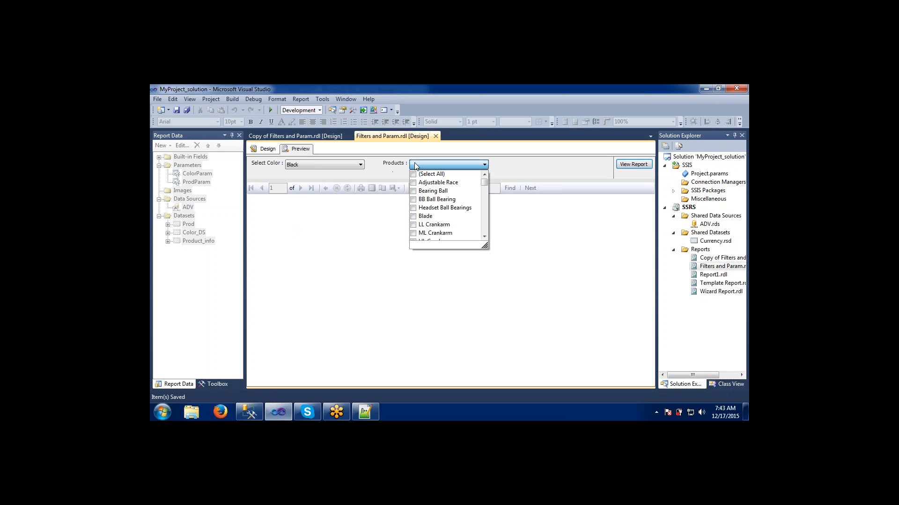
{"action": "left_click", "coordinate": [414, 191]}
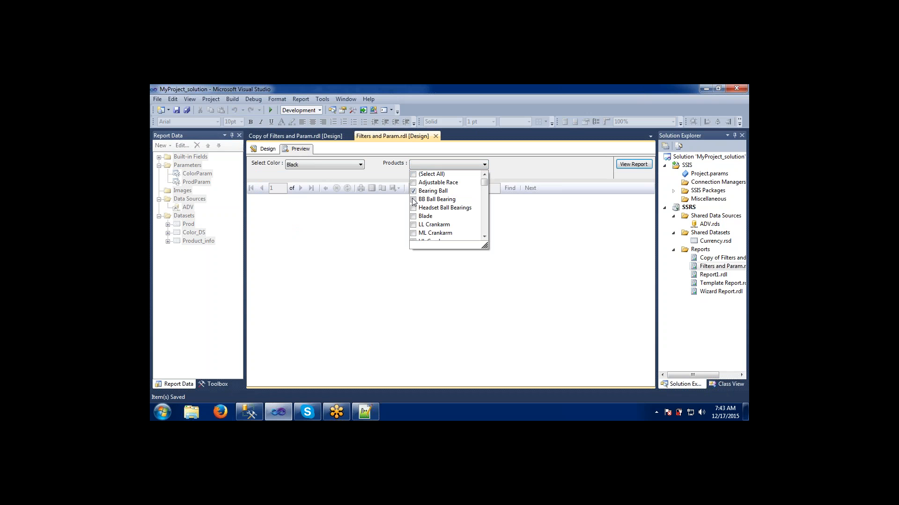
{"action": "left_click", "coordinate": [413, 200]}
{"action": "left_click", "coordinate": [413, 208]}
{"action": "left_click", "coordinate": [413, 216]}
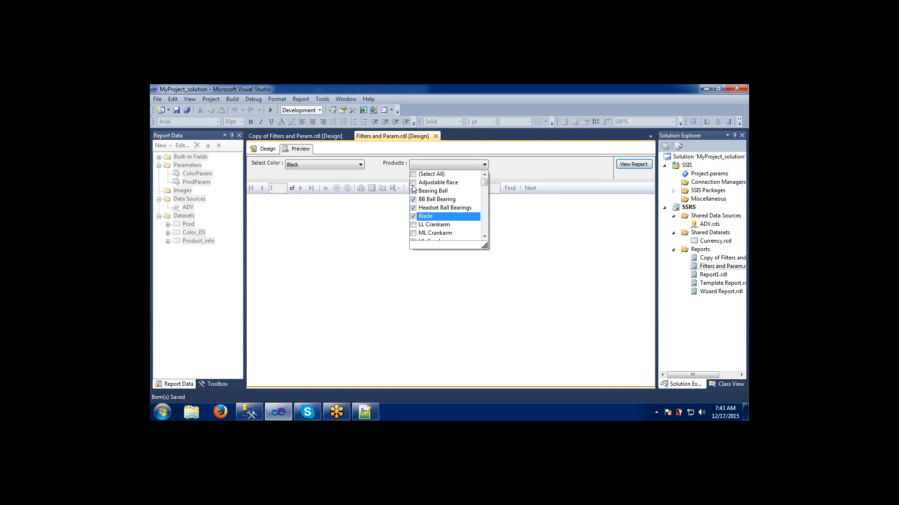
{"action": "left_click", "coordinate": [414, 182]}
{"action": "left_click", "coordinate": [545, 169]}
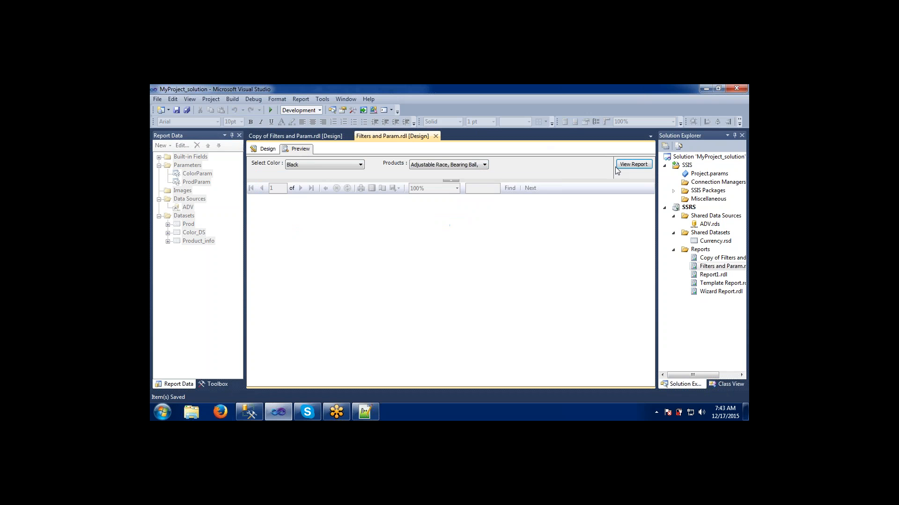
{"action": "left_click", "coordinate": [622, 165]}
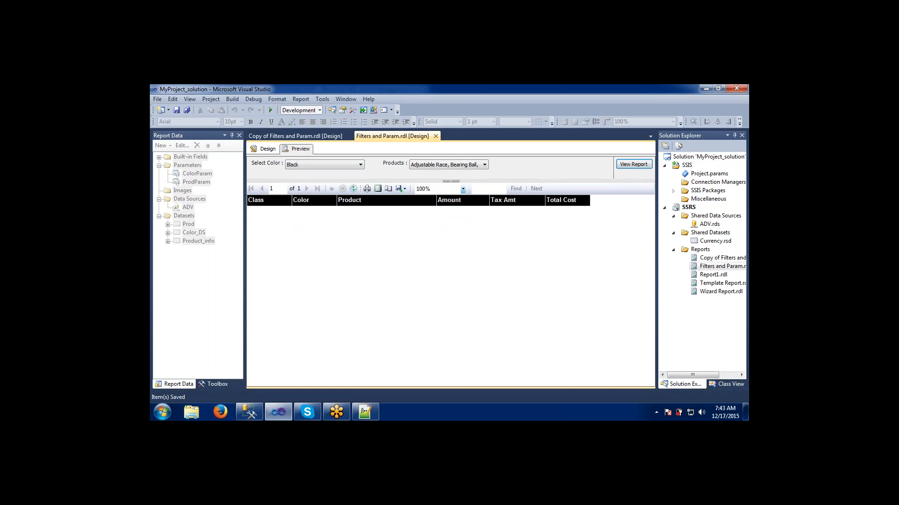
- Select all products in the Products parameter and run the report
{"action": "left_click", "coordinate": [426, 167]}
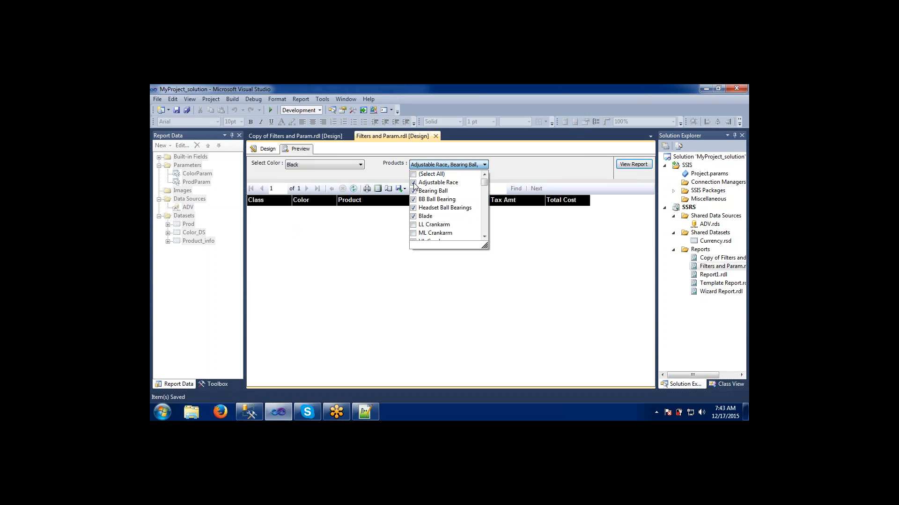
{"action": "left_click", "coordinate": [414, 174]}
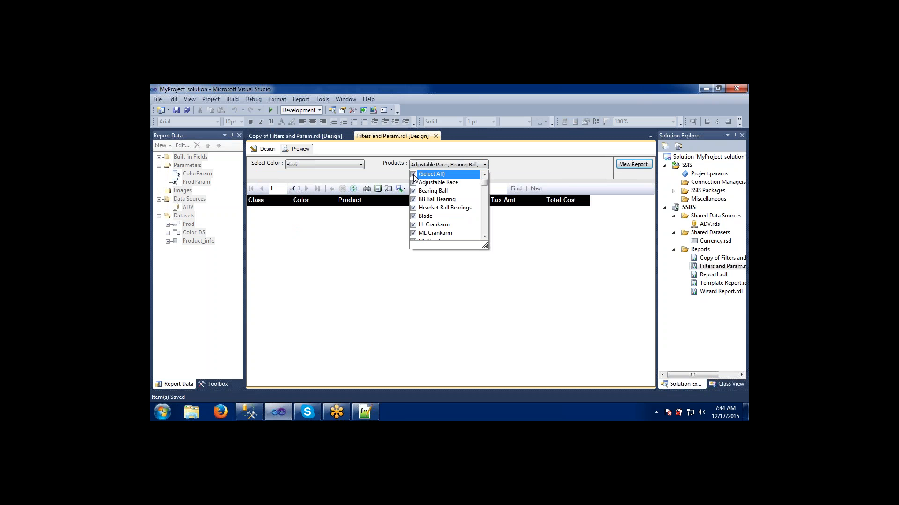
{"action": "left_click", "coordinate": [528, 173]}
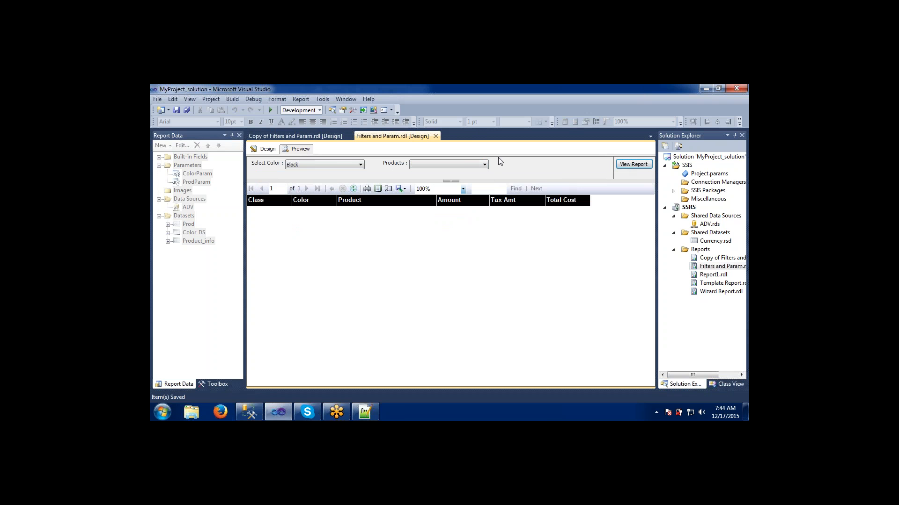
{"action": "left_click", "coordinate": [464, 163]}
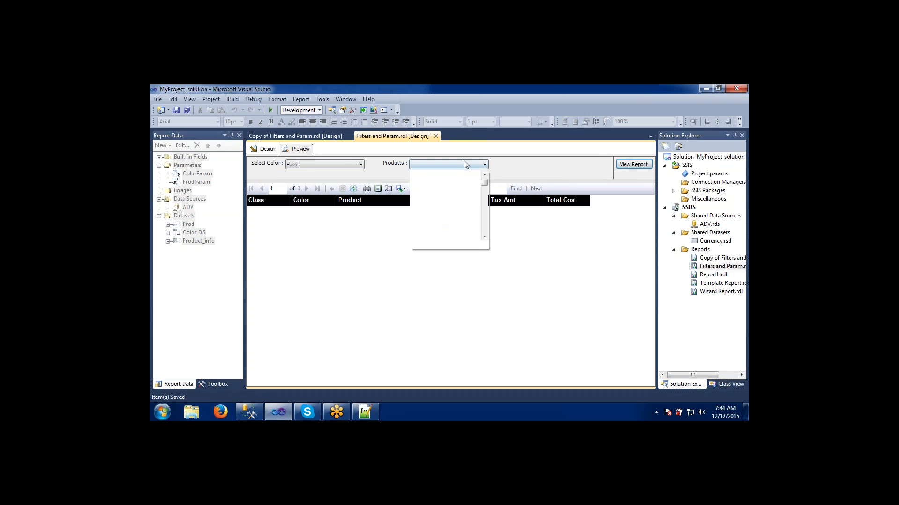
{"action": "left_click", "coordinate": [616, 168]}
{"action": "left_click", "coordinate": [622, 164]}
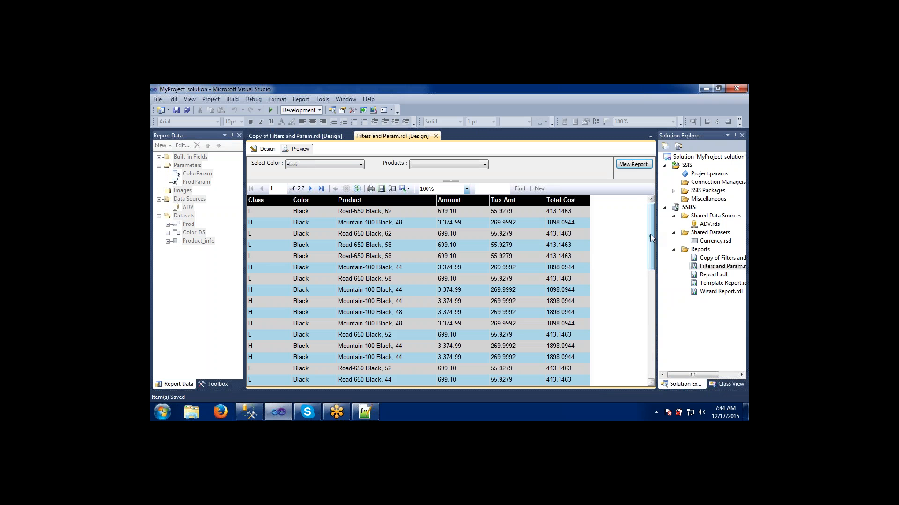
- Clear all products, check the two LL Road Frame - Black, 62 entries, and run the report
{"action": "mouse_move", "coordinate": [650, 234]}
{"action": "left_mouse_down"}
{"action": "mouse_move", "coordinate": [648, 353]}
{"action": "mouse_move", "coordinate": [651, 218]}
{"action": "left_mouse_up"}
{"action": "left_click", "coordinate": [419, 165]}
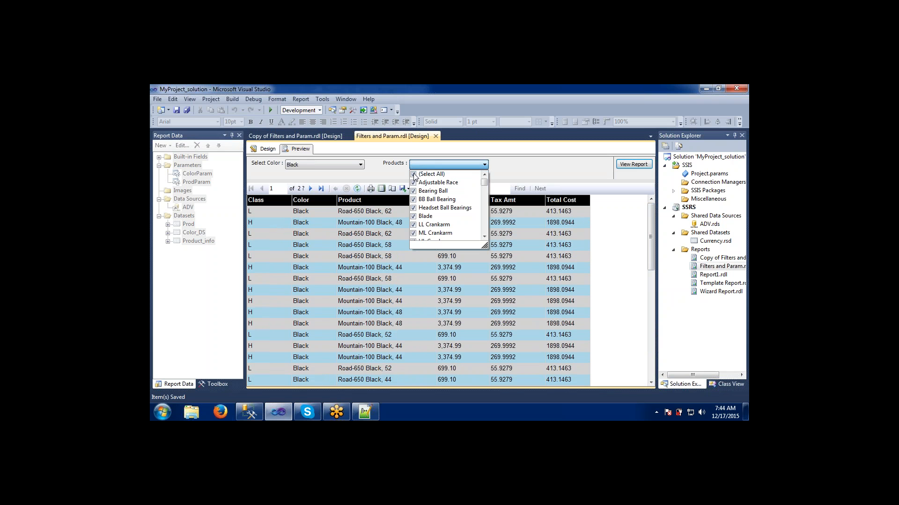
{"action": "left_click", "coordinate": [414, 174]}
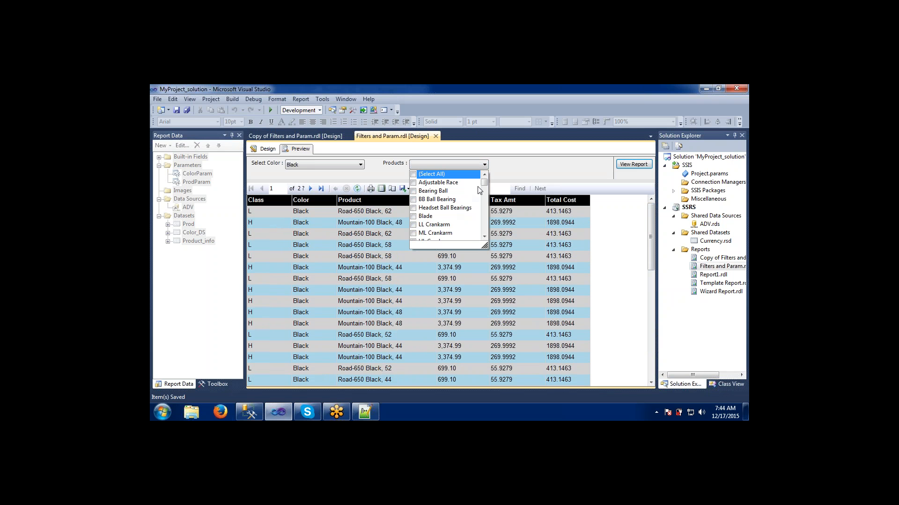
{"action": "left_click_drag", "start_coordinate": [484, 184], "coordinate": [484, 206]}
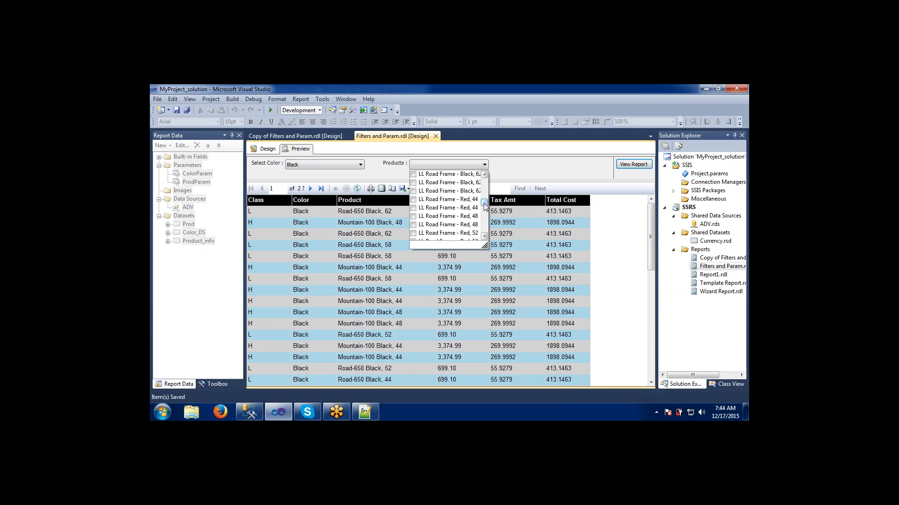
{"action": "left_click", "coordinate": [413, 174]}
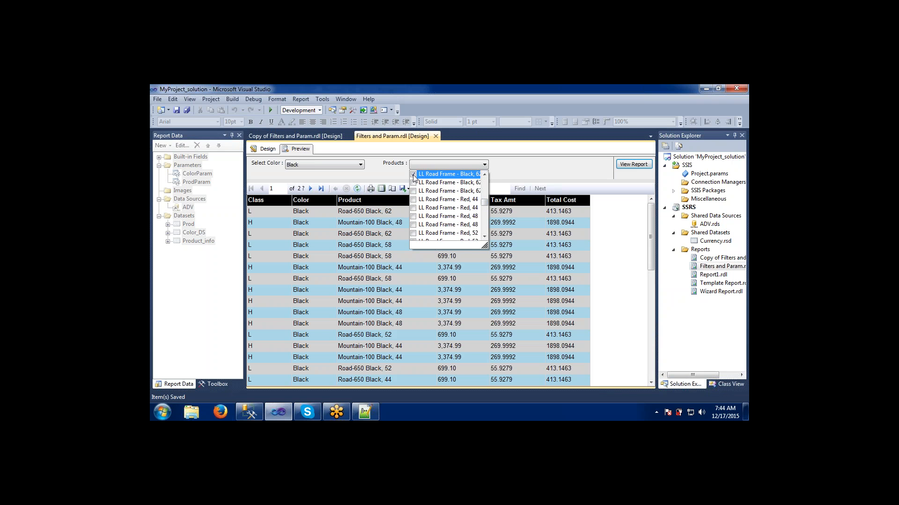
{"action": "left_click", "coordinate": [413, 182]}
{"action": "left_click", "coordinate": [593, 158]}
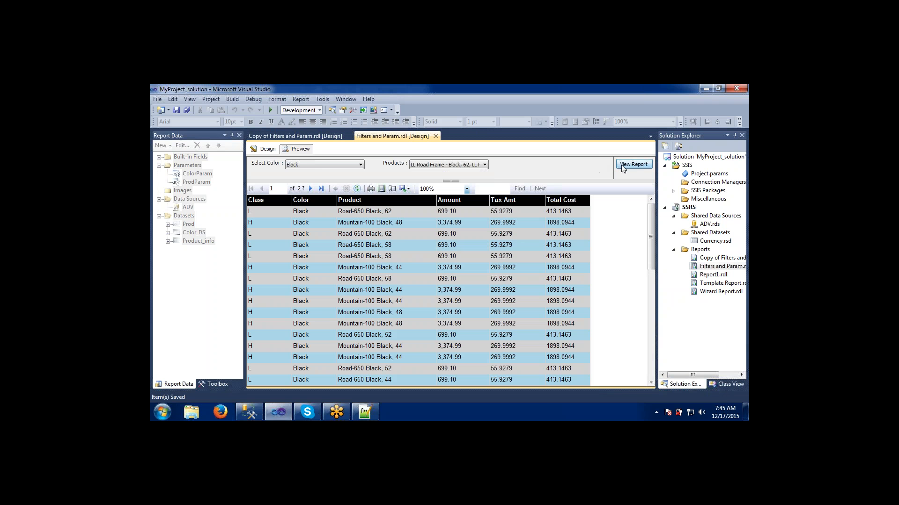
{"action": "left_click", "coordinate": [622, 164]}
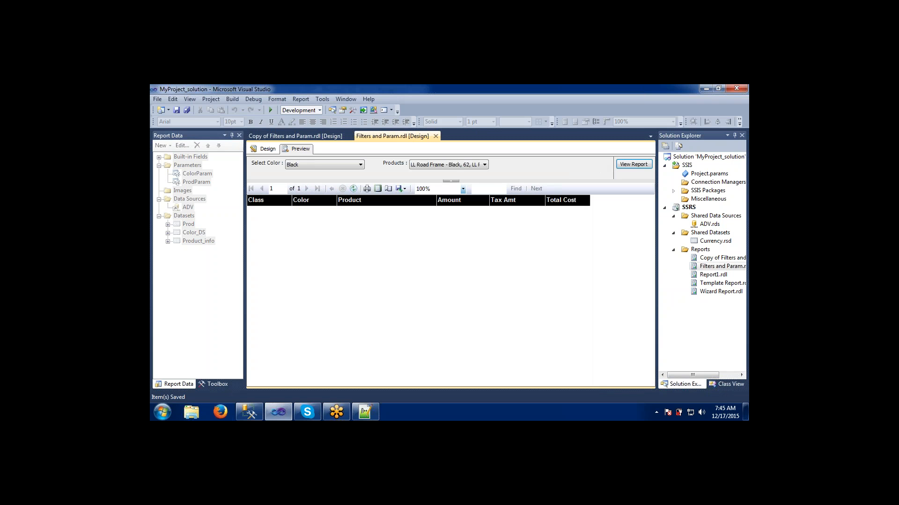
- Add both Road-650 Black, 58 products to the Products selection and run the report
{"action": "left_click", "coordinate": [440, 165]}
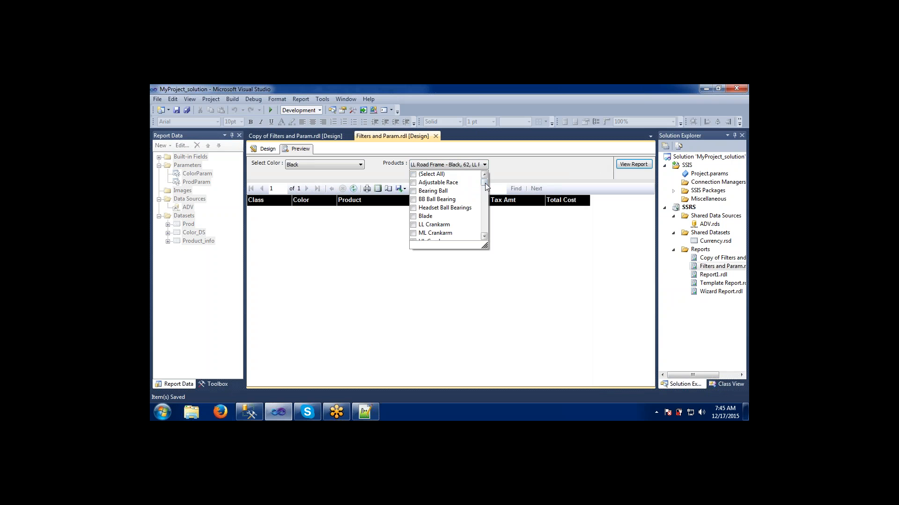
{"action": "left_click_drag", "start_coordinate": [485, 182], "coordinate": [486, 210]}
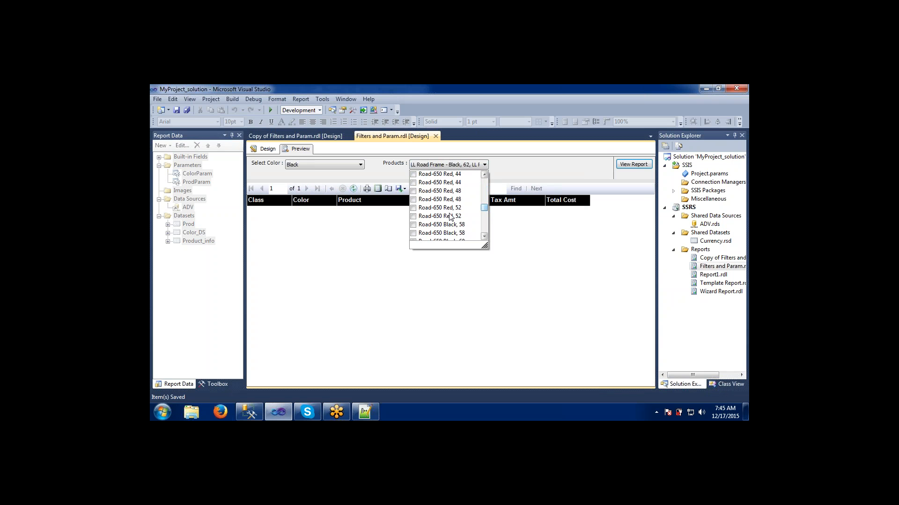
{"action": "left_click", "coordinate": [413, 224]}
{"action": "left_click", "coordinate": [413, 233]}
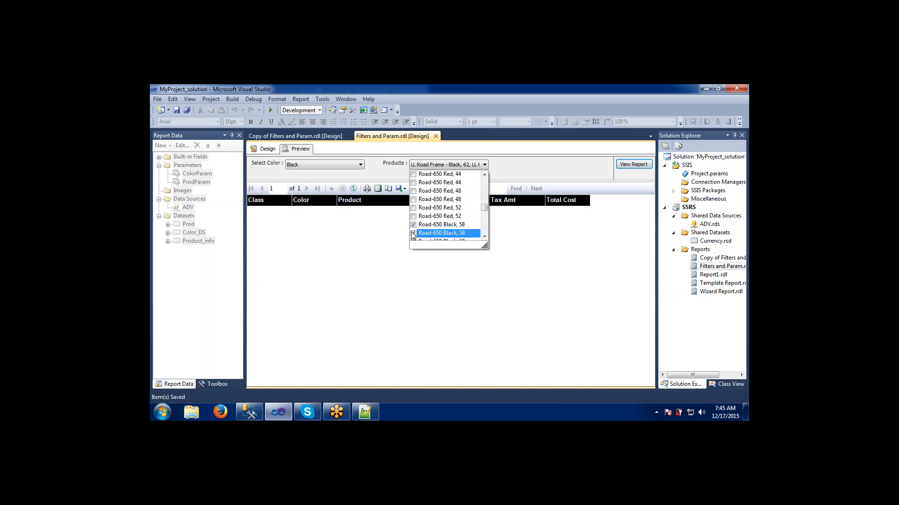
{"action": "left_click", "coordinate": [543, 241]}
{"action": "left_click", "coordinate": [634, 164]}
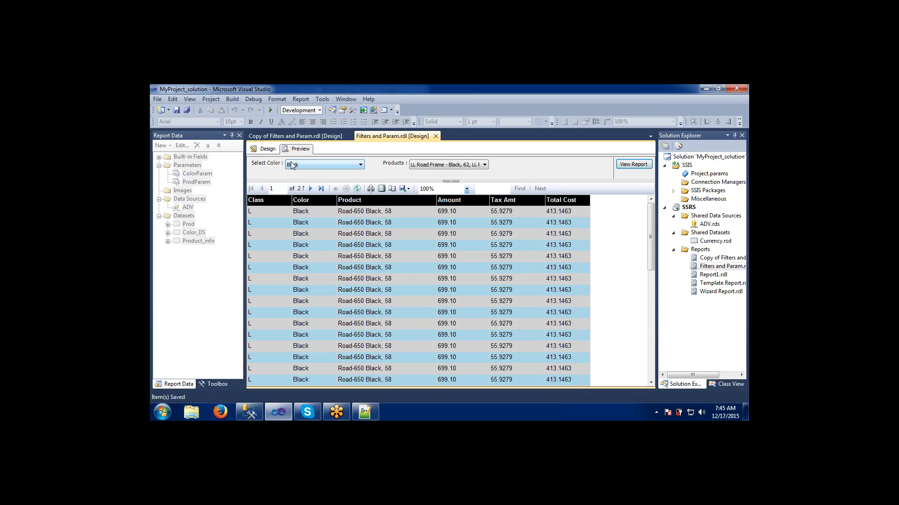
- Browse through the full Products parameter list, widening its dropdown
{"action": "left_click", "coordinate": [422, 166]}
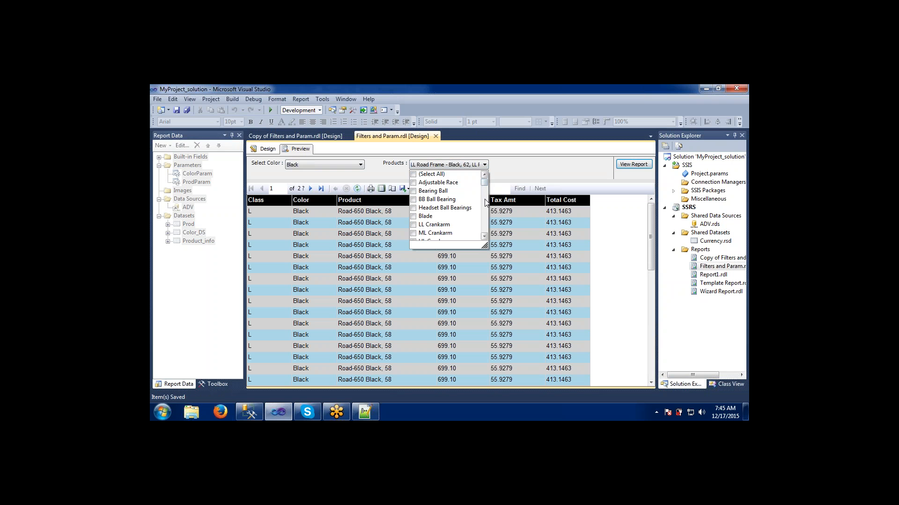
{"action": "mouse_move", "coordinate": [484, 186]}
{"action": "left_mouse_down"}
{"action": "mouse_move", "coordinate": [484, 208]}
{"action": "mouse_move", "coordinate": [484, 179]}
{"action": "left_mouse_up"}
{"action": "left_click_drag", "start_coordinate": [484, 245], "coordinate": [521, 249]}
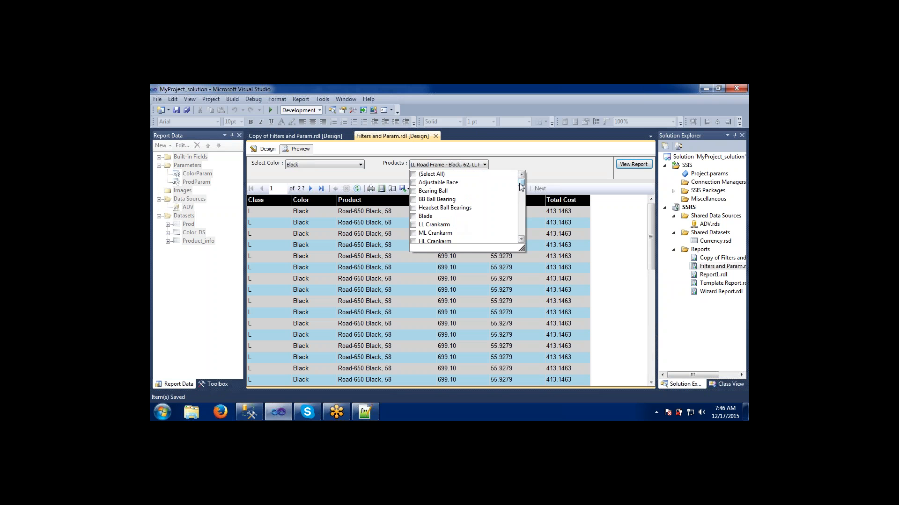
{"action": "left_click_drag", "start_coordinate": [521, 185], "coordinate": [522, 203]}
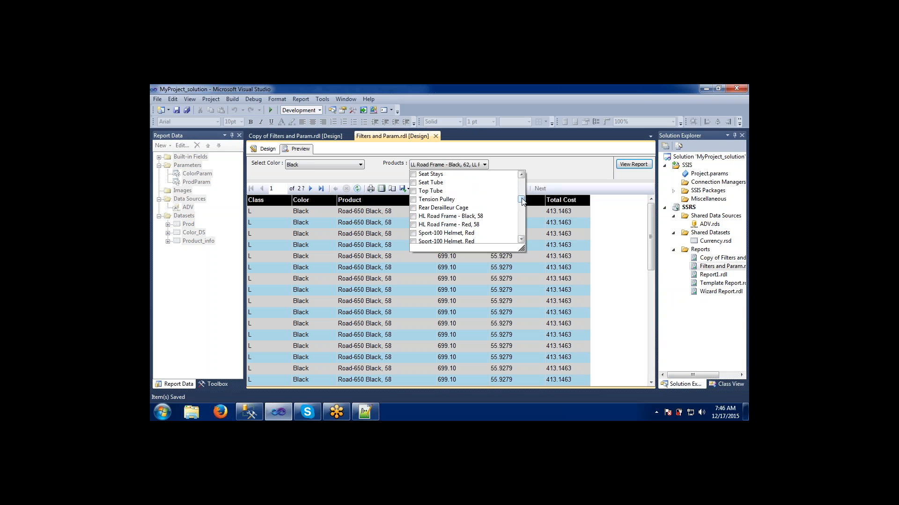
{"action": "left_click_drag", "start_coordinate": [522, 199], "coordinate": [522, 207]}
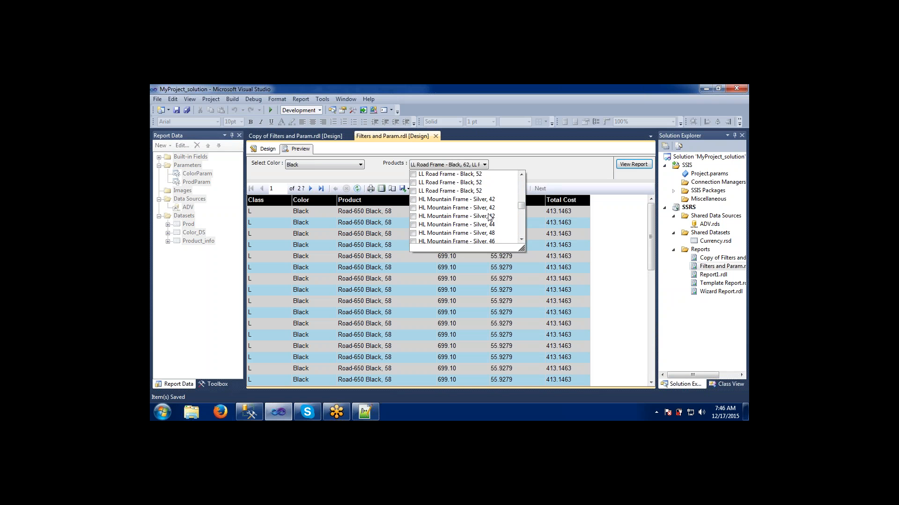
{"action": "left_click", "coordinate": [555, 170]}
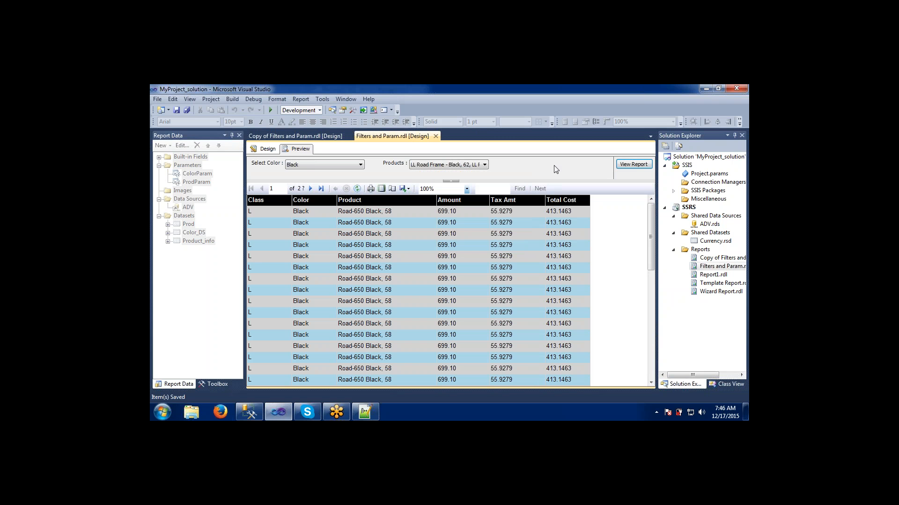
- Inspect the Select Color options and scroll through the Products parameter list
{"action": "left_click", "coordinate": [304, 164]}
{"action": "left_click", "coordinate": [305, 164]}
{"action": "left_click", "coordinate": [305, 165]}
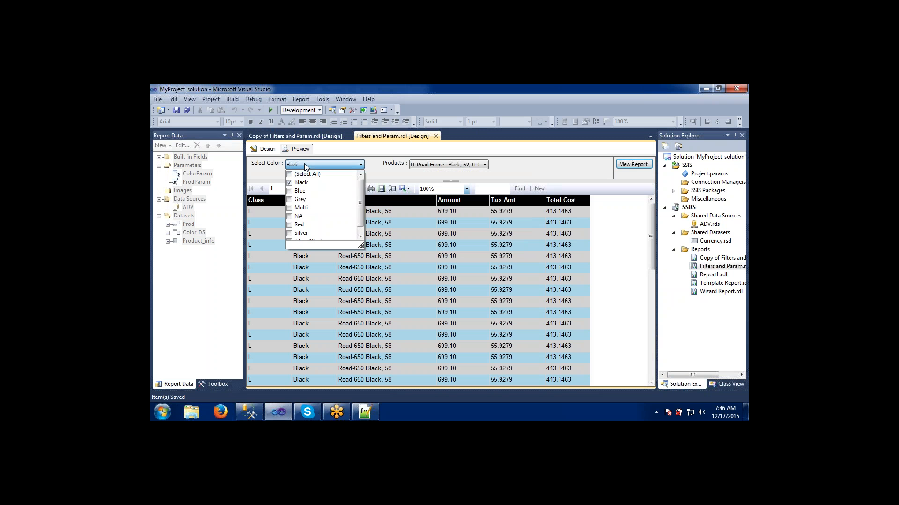
{"action": "left_click", "coordinate": [382, 173]}
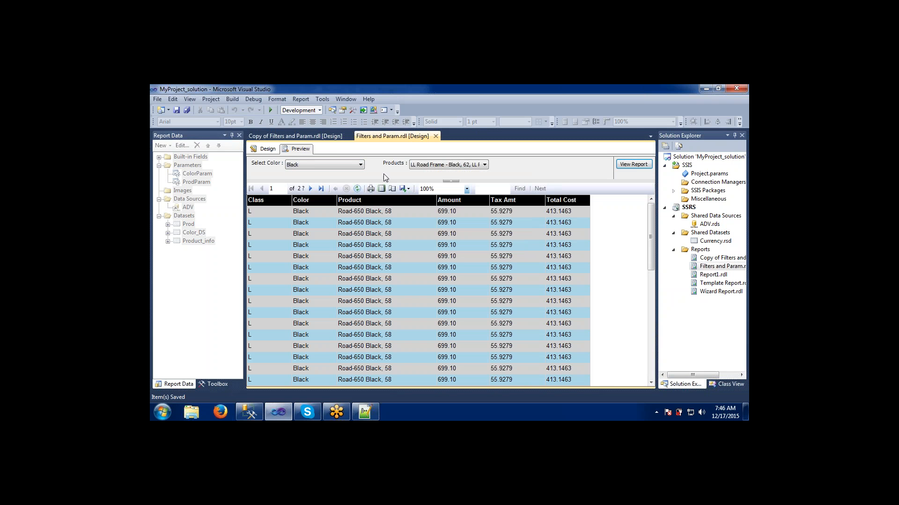
{"action": "left_click", "coordinate": [445, 166]}
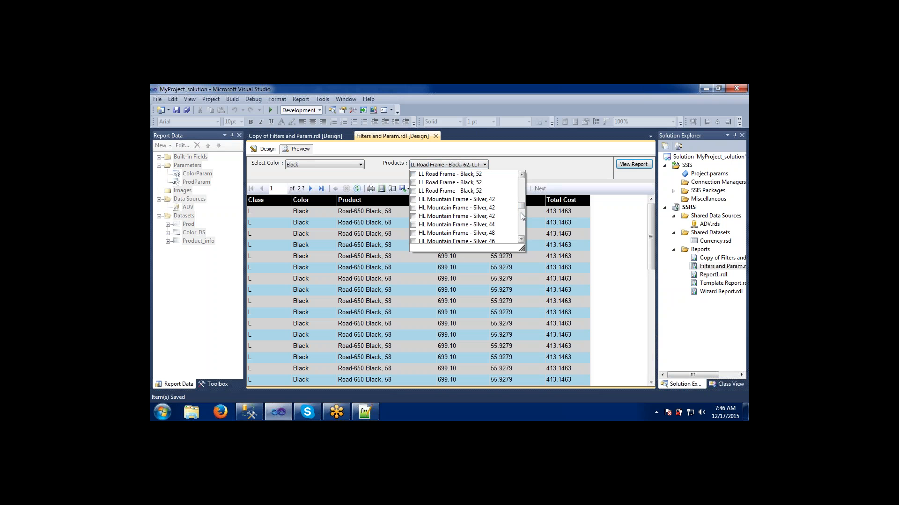
{"action": "left_click_drag", "start_coordinate": [523, 212], "coordinate": [522, 235]}
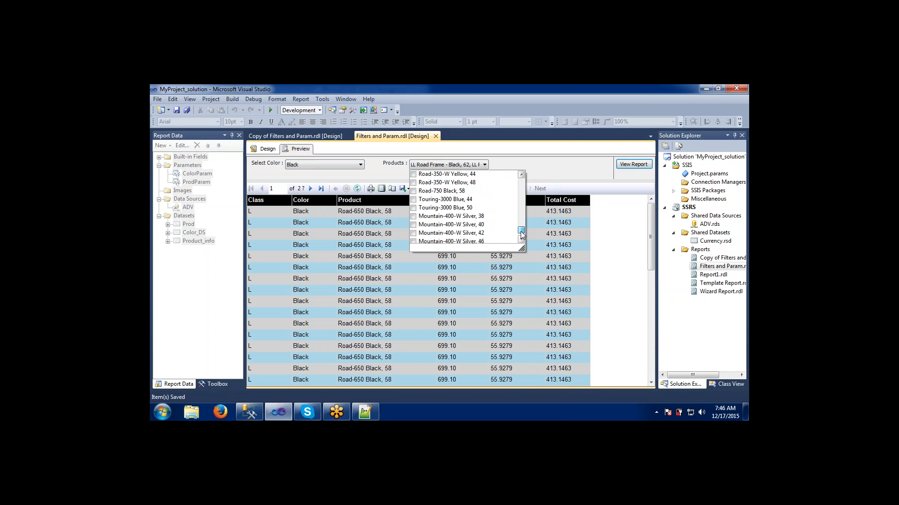
{"action": "left_click", "coordinate": [453, 200]}
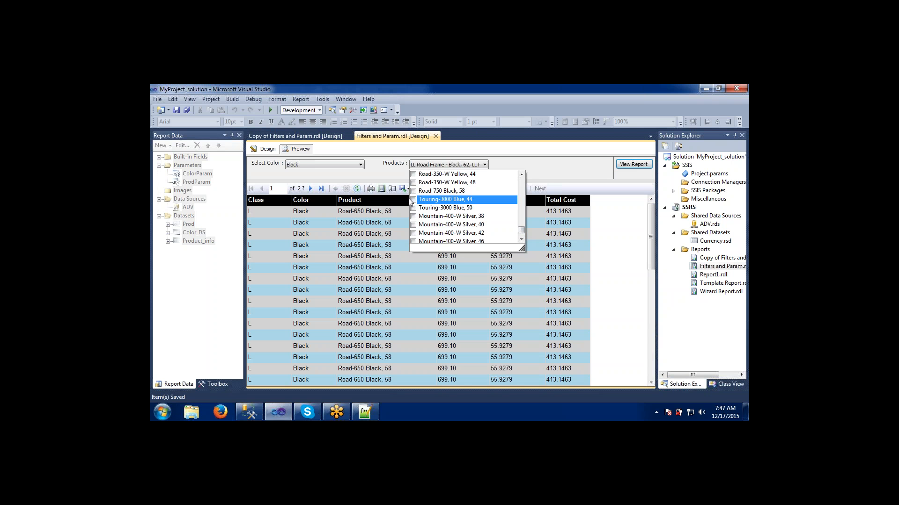
{"action": "left_click", "coordinate": [388, 180]}
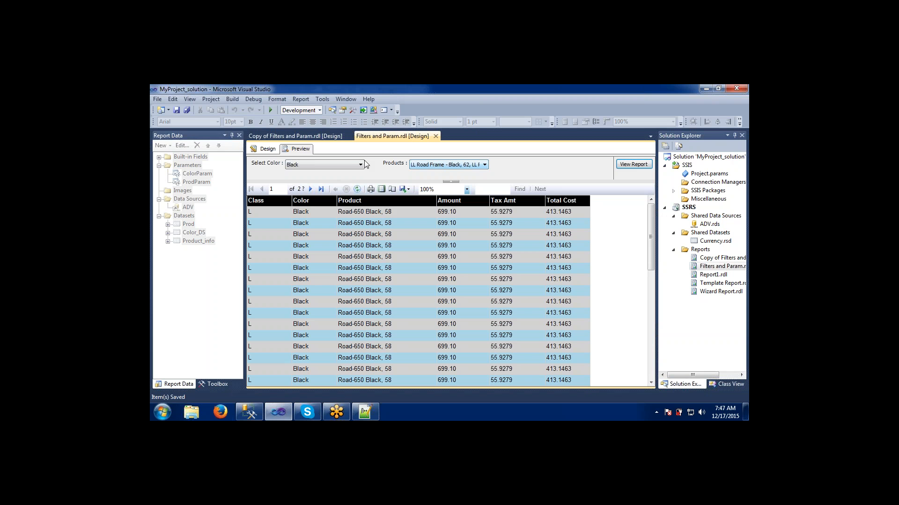
- Change the color selection from Black to Blue only and reopen the Products list to review it
{"action": "left_click", "coordinate": [351, 164]}
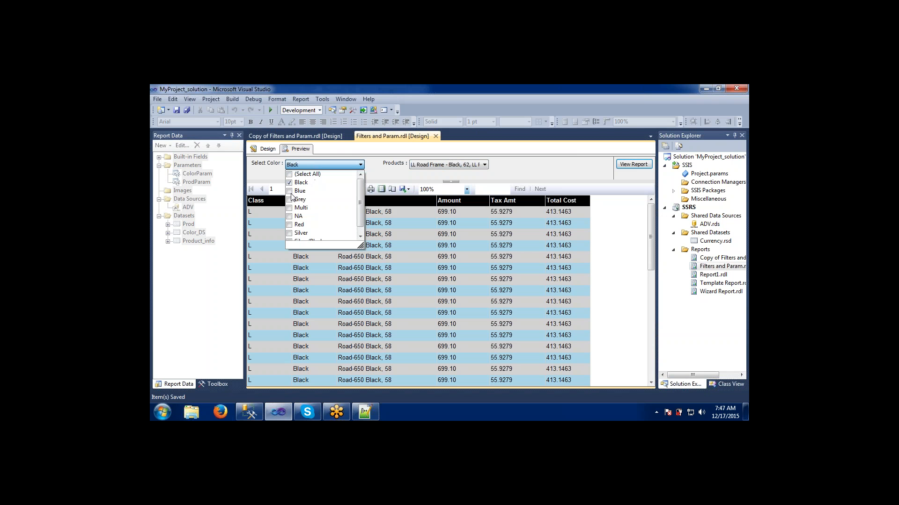
{"action": "left_click", "coordinate": [290, 191]}
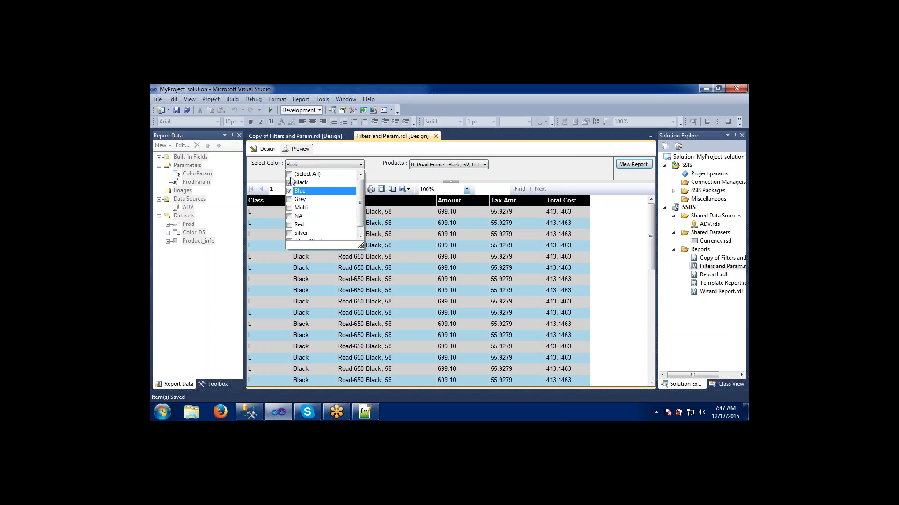
{"action": "left_click", "coordinate": [289, 182]}
{"action": "left_click", "coordinate": [381, 171]}
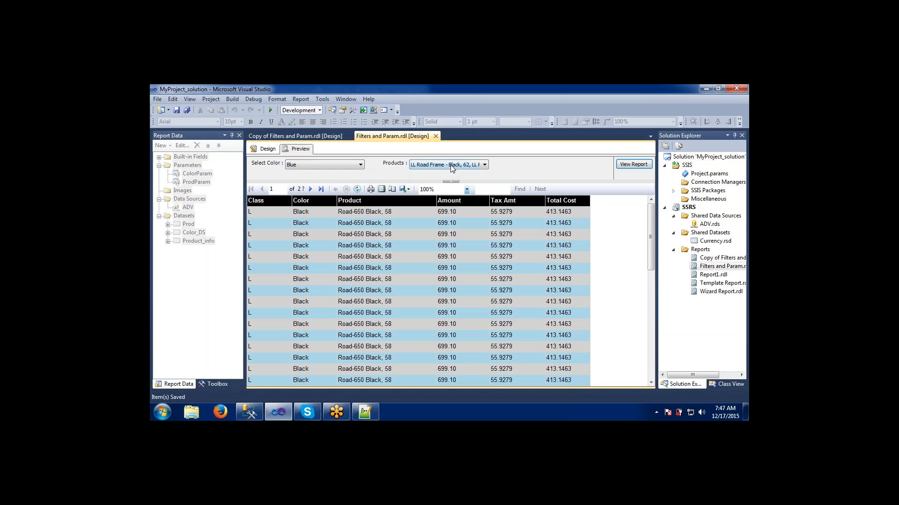
{"action": "left_click", "coordinate": [452, 166]}
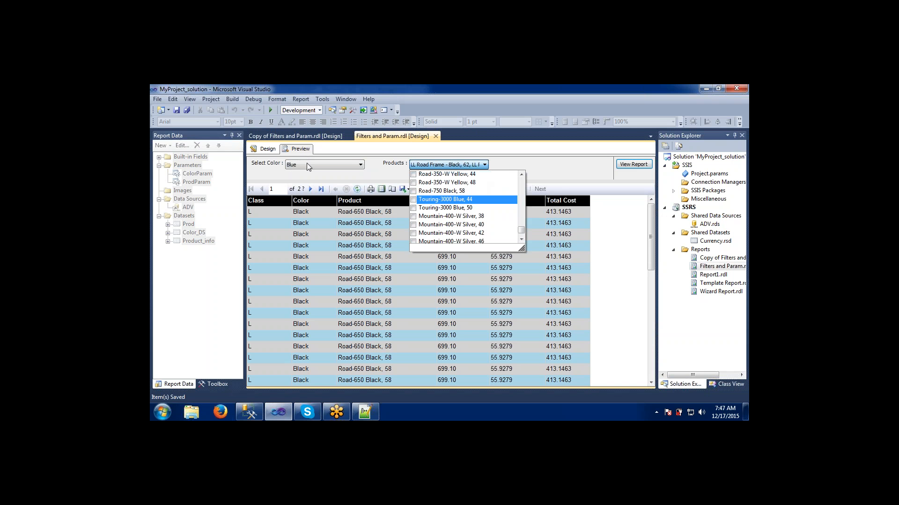
{"action": "left_click", "coordinate": [372, 174]}
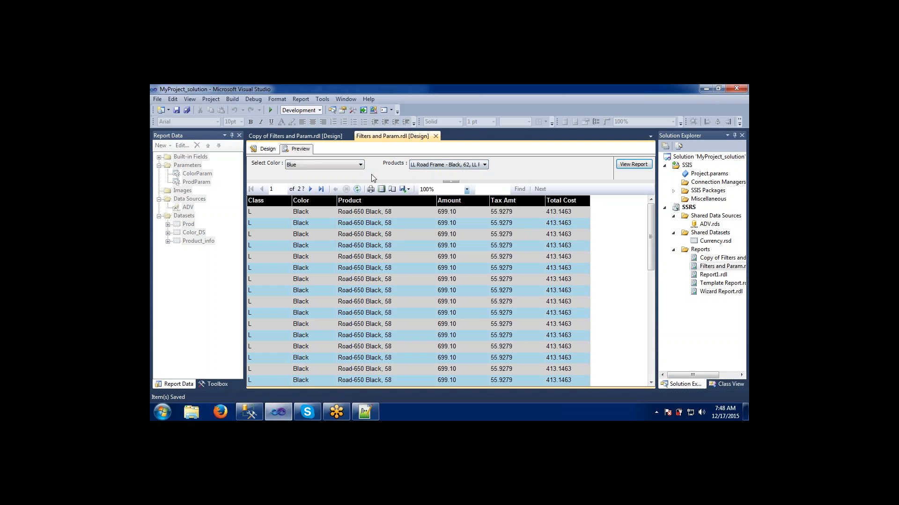
{"action": "left_click", "coordinate": [265, 148]}
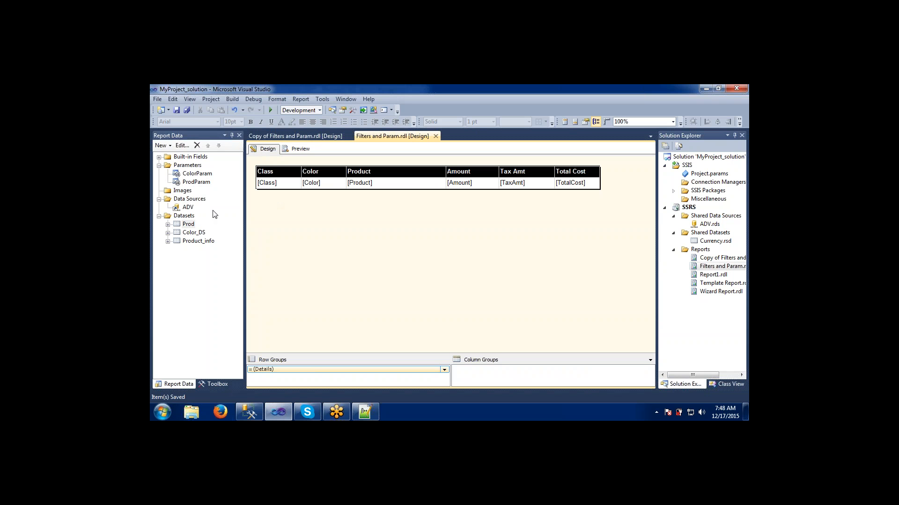
{"action": "left_click", "coordinate": [168, 225]}
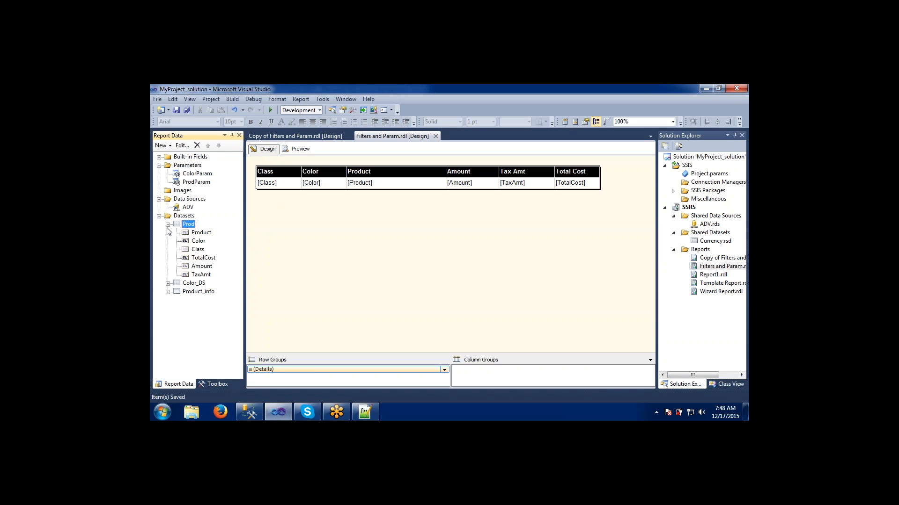
{"action": "left_click", "coordinate": [168, 292]}
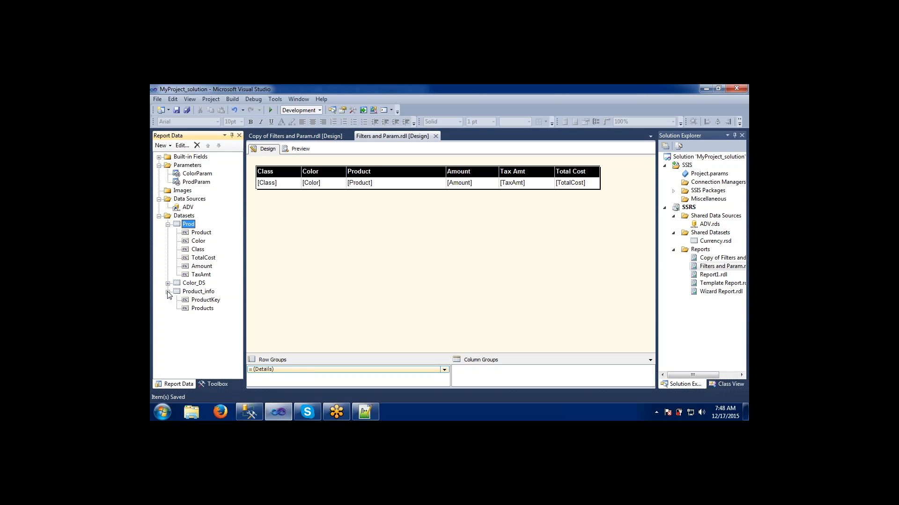
{"action": "left_click", "coordinate": [192, 292]}
{"action": "double_click", "coordinate": [193, 292]}
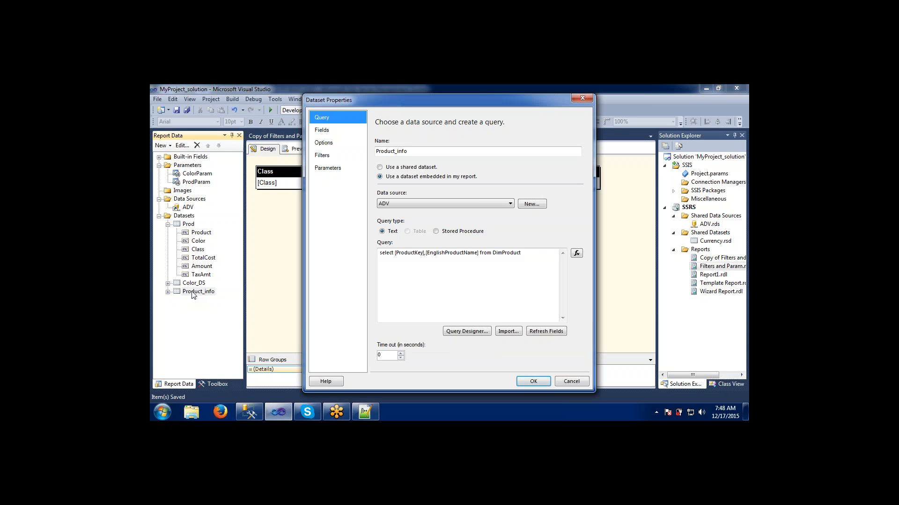
{"action": "left_click", "coordinate": [530, 255]}
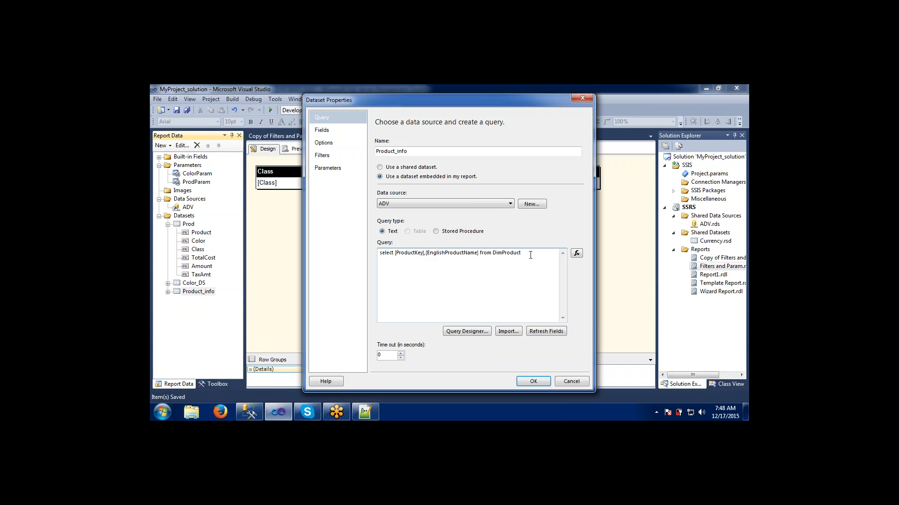
{"action": "key", "text": "Return"}
{"action": "type", "text": "where"}
{"action": "type", "text": "olor in (@Color"}
{"action": "left_click", "coordinate": [328, 168]}
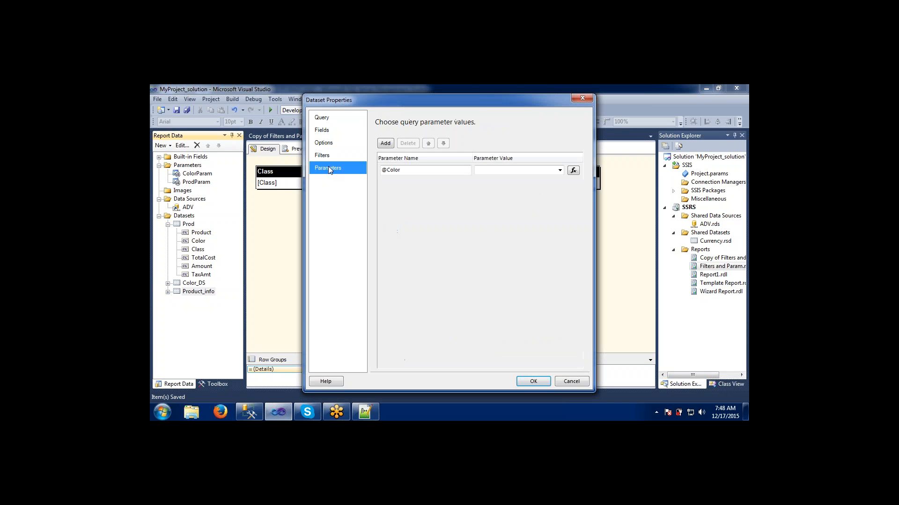
{"action": "left_click", "coordinate": [559, 170]}
{"action": "left_click", "coordinate": [519, 179]}
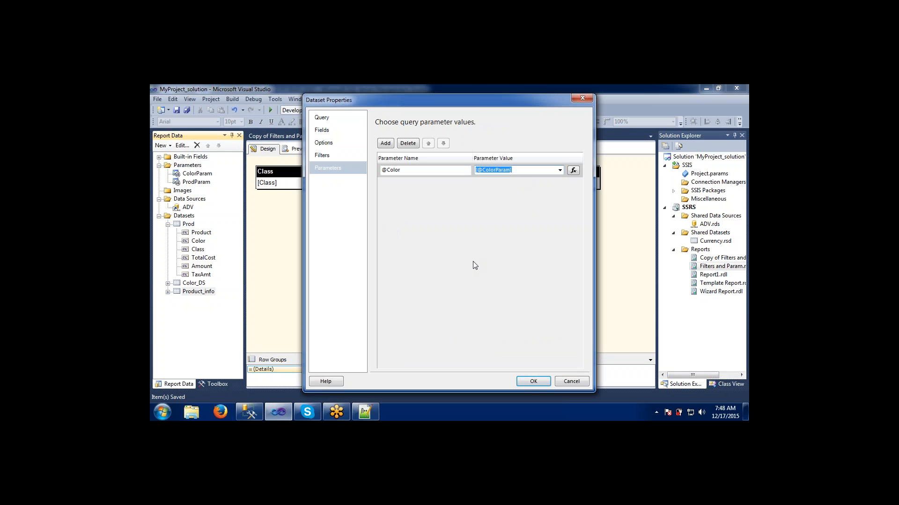
{"action": "left_click", "coordinate": [529, 382]}
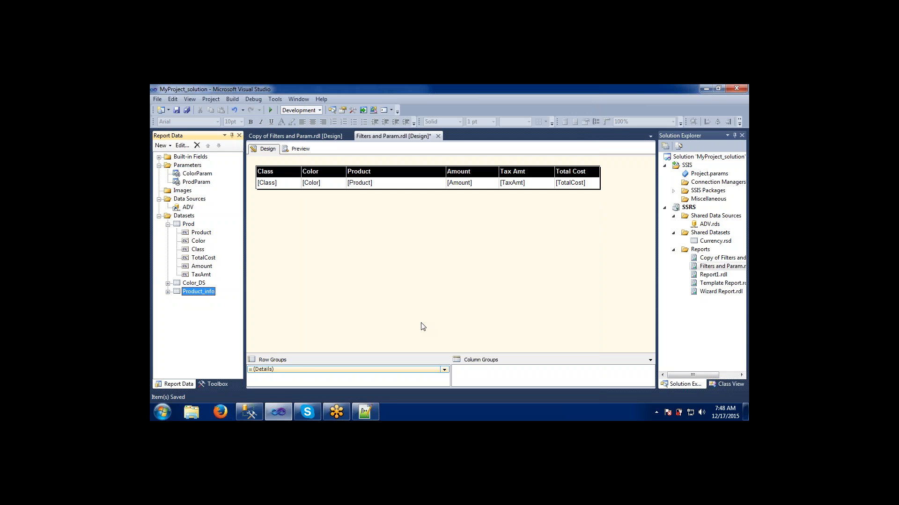
- Copy the Product_info query into the SQL Server Management Studio query window and try executing it
{"action": "left_click", "coordinate": [168, 293]}
{"action": "double_click", "coordinate": [202, 294]}
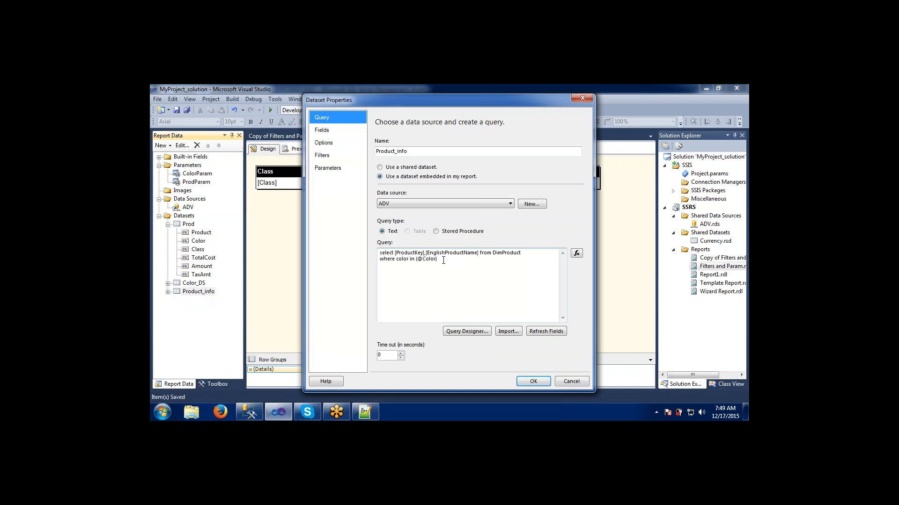
{"action": "left_click_drag", "start_coordinate": [443, 260], "coordinate": [361, 253]}
{"action": "key", "text": "ctrl+c"}
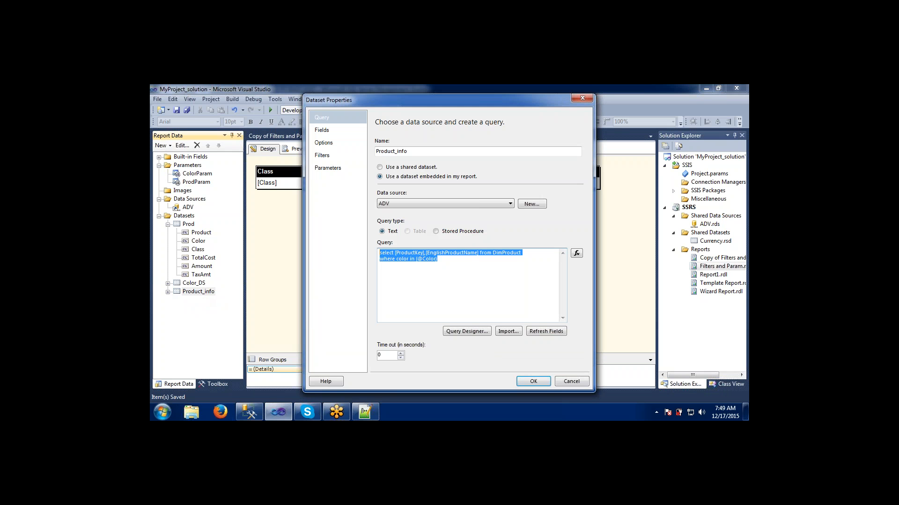
{"action": "left_click", "coordinate": [249, 412]}
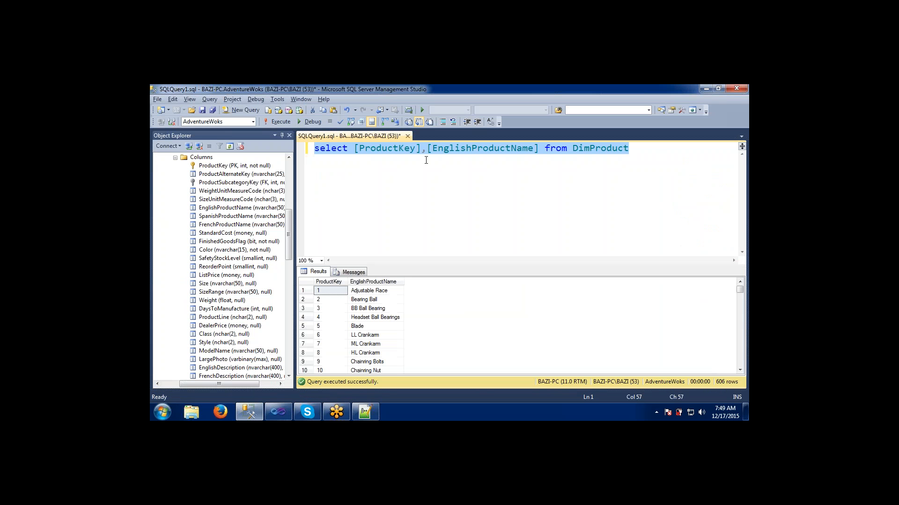
{"action": "left_click", "coordinate": [633, 158]}
{"action": "key", "text": "Return"}
{"action": "key", "text": "Return"}
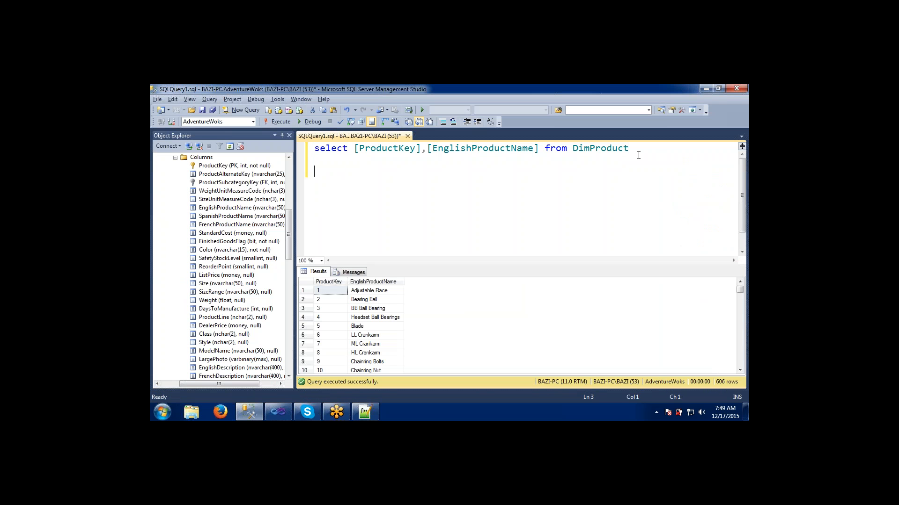
{"action": "key", "text": "ctrl+v"}
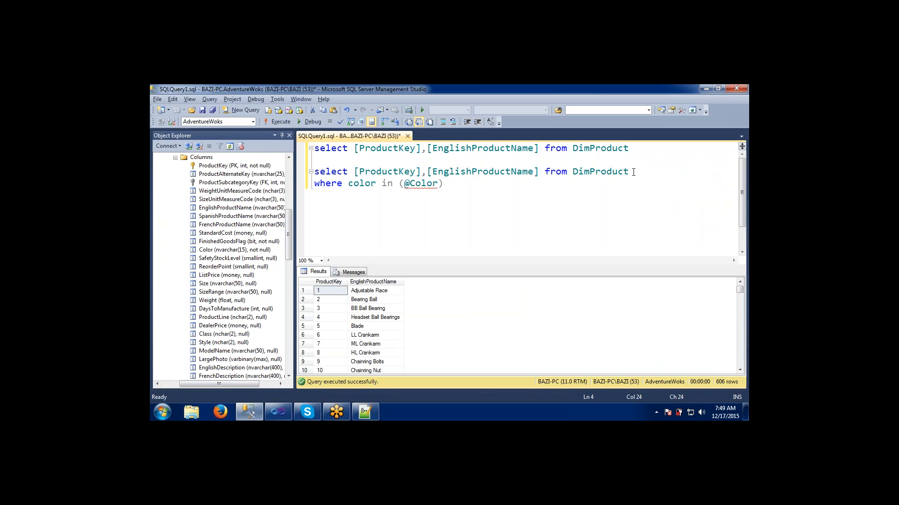
{"action": "left_click_drag", "start_coordinate": [635, 172], "coordinate": [307, 174]}
{"action": "key", "text": "F5"}
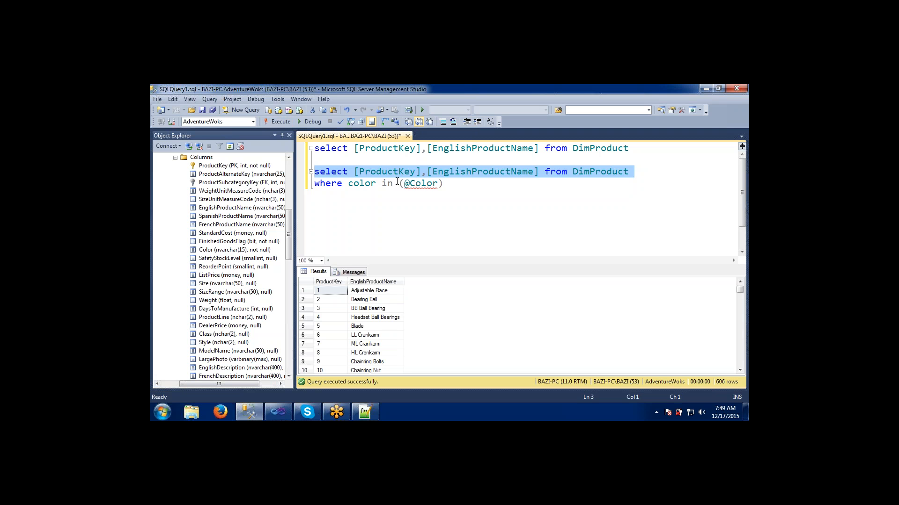
{"action": "left_click_drag", "start_coordinate": [399, 183], "coordinate": [444, 187]}
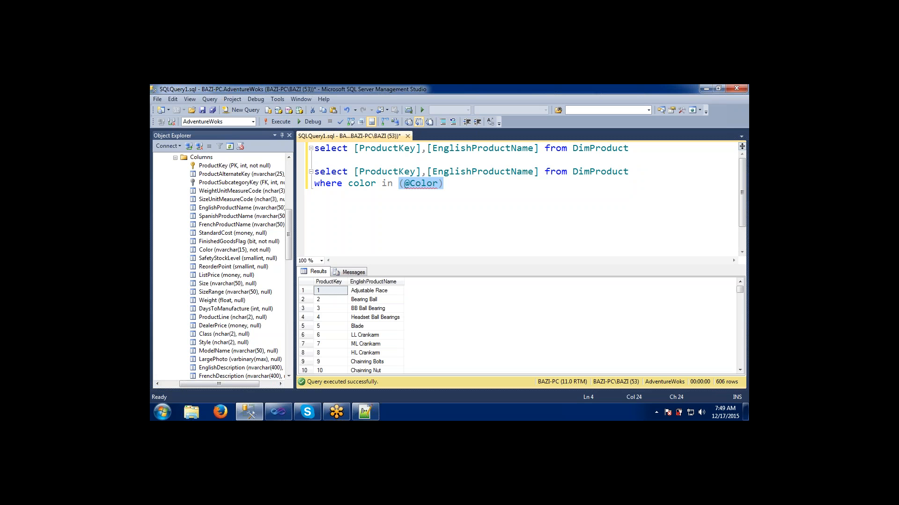
{"action": "type", "text": "'Red'"}
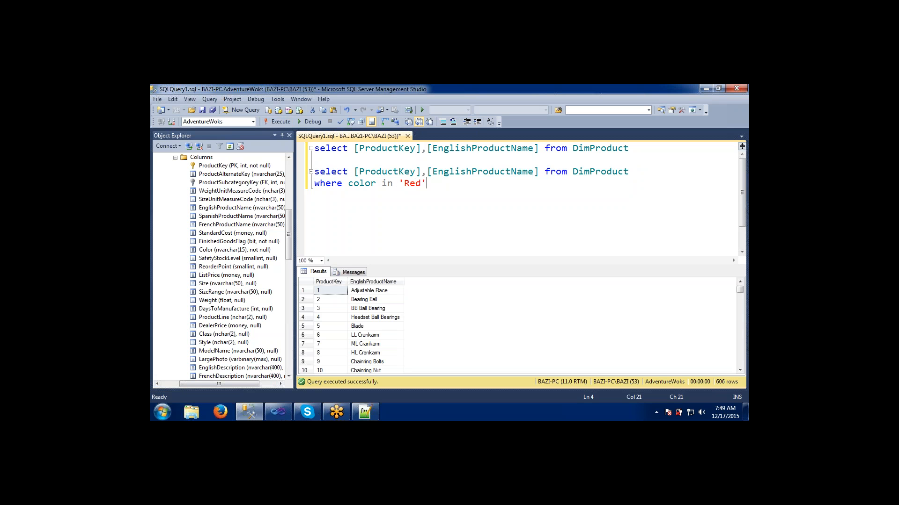
{"action": "left_click_drag", "start_coordinate": [426, 184], "coordinate": [304, 175]}
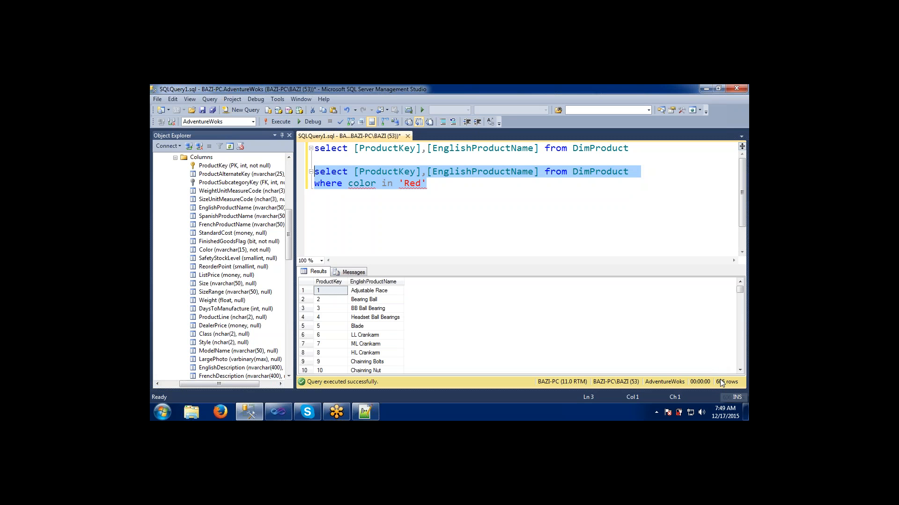
{"action": "left_click", "coordinate": [280, 121]}
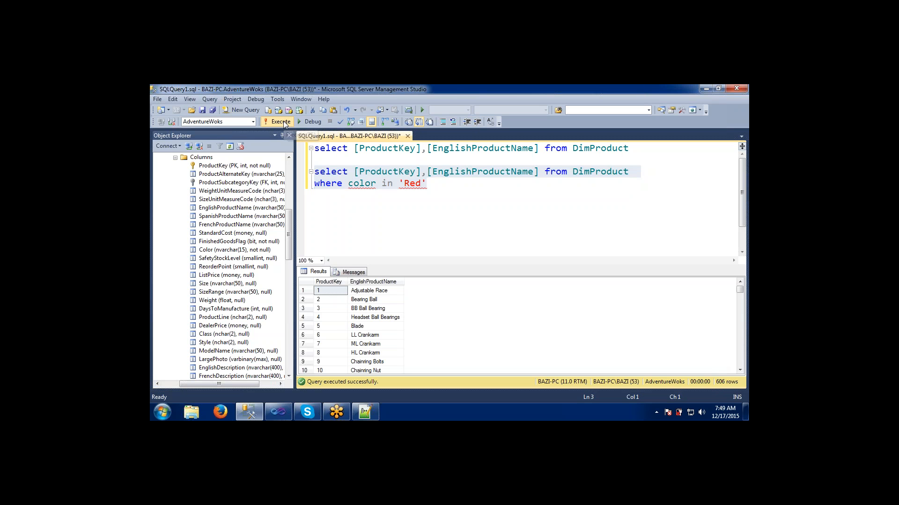
- Wrap 'Red' in parentheses and execute the two-line query again
{"action": "left_click", "coordinate": [393, 184]}
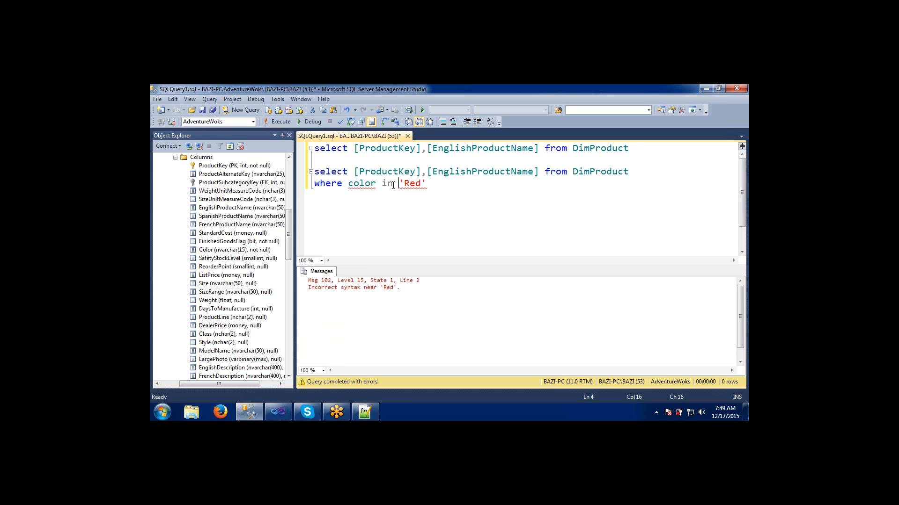
{"action": "type", "text": "("}
{"action": "type", "text": ")"}
{"action": "key", "text": "shift+Home"}
{"action": "key", "text": "shift+Up"}
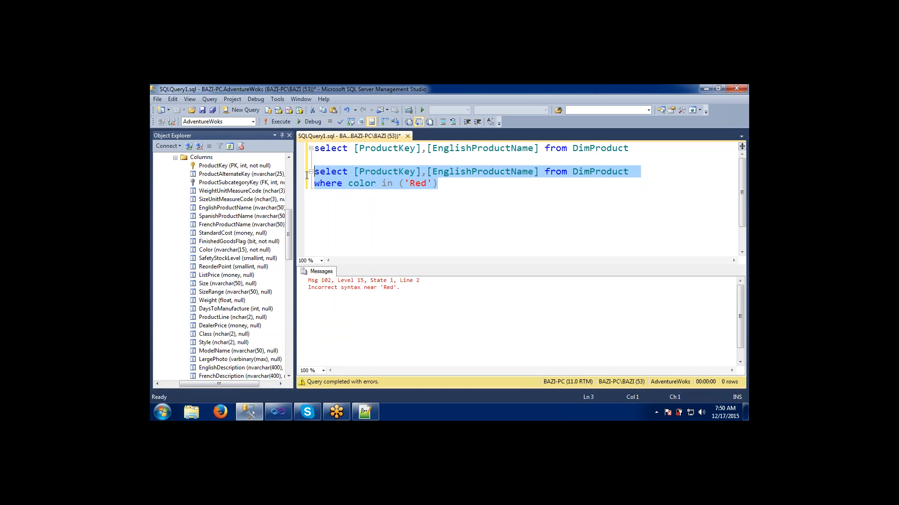
{"action": "left_click", "coordinate": [282, 123]}
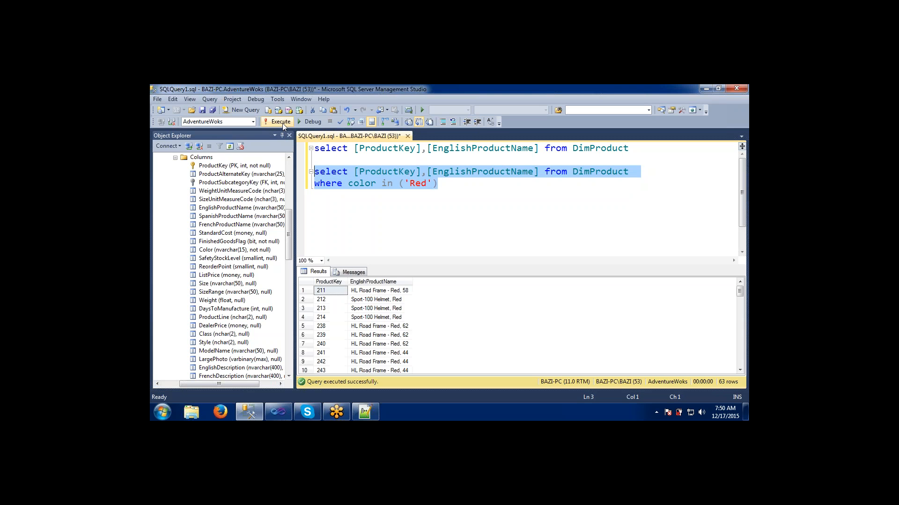
- Examine the returned product rows in the results grid
{"action": "left_click", "coordinate": [383, 318]}
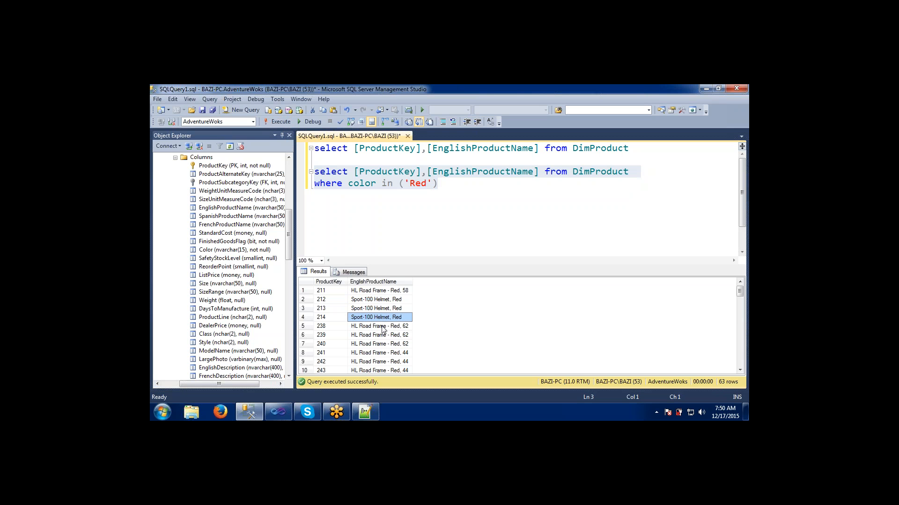
{"action": "left_click", "coordinate": [382, 335]}
{"action": "left_click", "coordinate": [386, 362]}
{"action": "left_click", "coordinate": [386, 370]}
{"action": "left_click", "coordinate": [386, 352]}
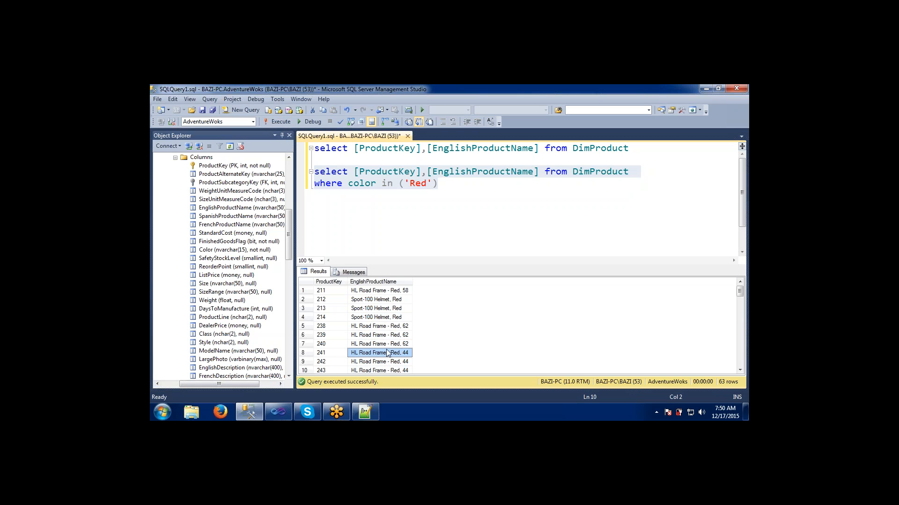
{"action": "left_click", "coordinate": [386, 335]}
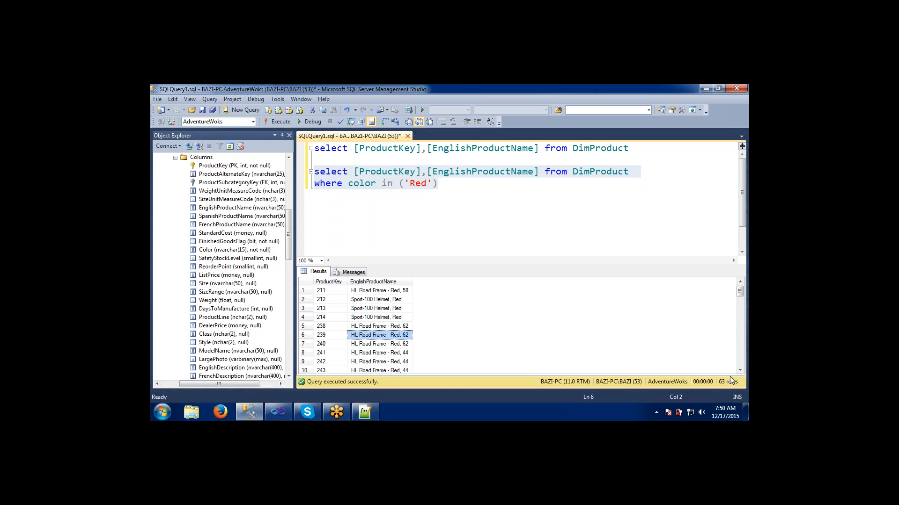
- Replace 'Red' with 'Black' in the WHERE color IN filter and execute the two-line query
{"action": "left_click", "coordinate": [399, 320]}
{"action": "left_click", "coordinate": [387, 300]}
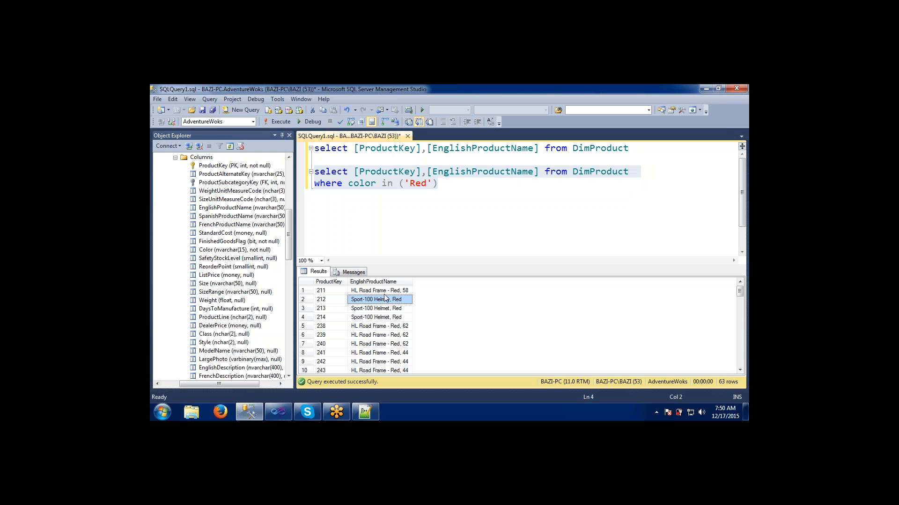
{"action": "left_click", "coordinate": [386, 291]}
{"action": "left_click", "coordinate": [385, 326]}
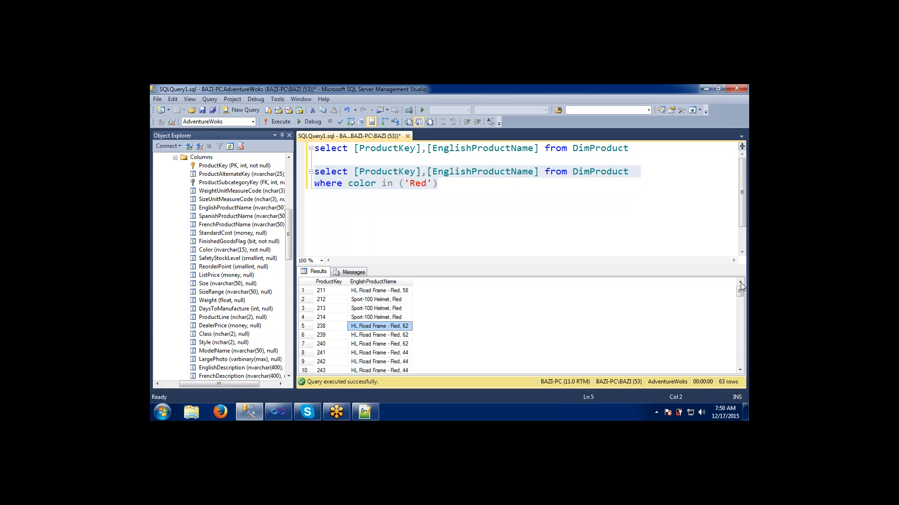
{"action": "scroll", "coordinate": [740, 299], "scroll_direction": "down", "scroll_amount": 1}
{"action": "mouse_move", "coordinate": [739, 295]}
{"action": "left_mouse_down"}
{"action": "mouse_move", "coordinate": [739, 365]}
{"action": "mouse_move", "coordinate": [740, 291]}
{"action": "left_mouse_up"}
{"action": "left_click", "coordinate": [426, 183]}
{"action": "key", "text": "BackSpace"}
{"action": "key", "text": "BackSpace"}
{"action": "key", "text": "BackSpace"}
{"action": "type", "text": "Black"}
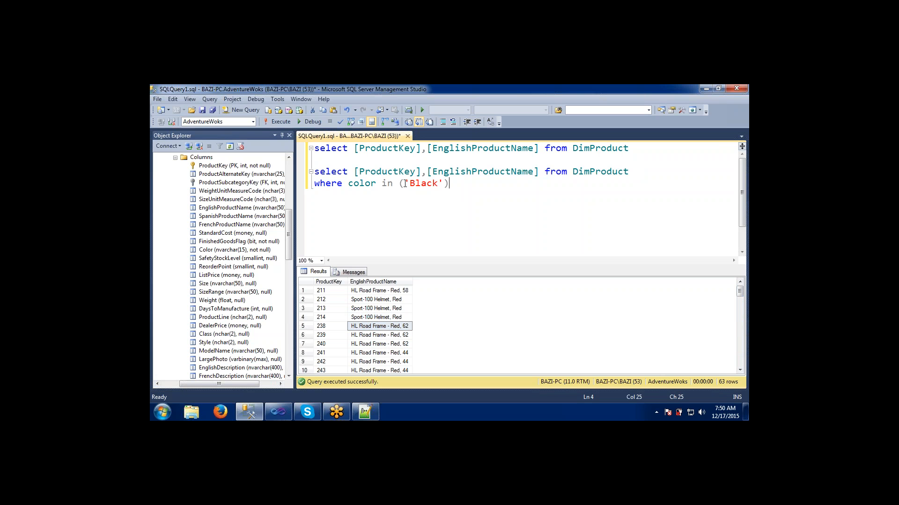
{"action": "left_click_drag", "start_coordinate": [405, 183], "coordinate": [241, 171]}
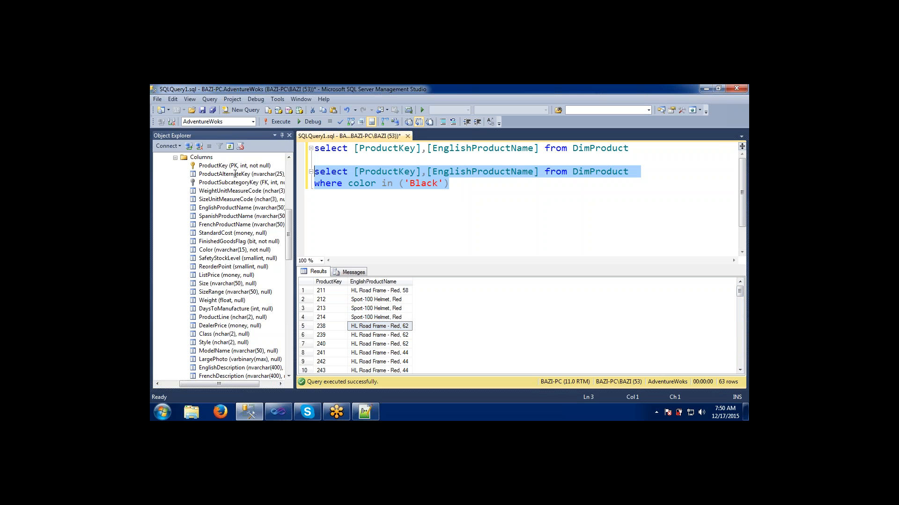
{"action": "left_click", "coordinate": [280, 122]}
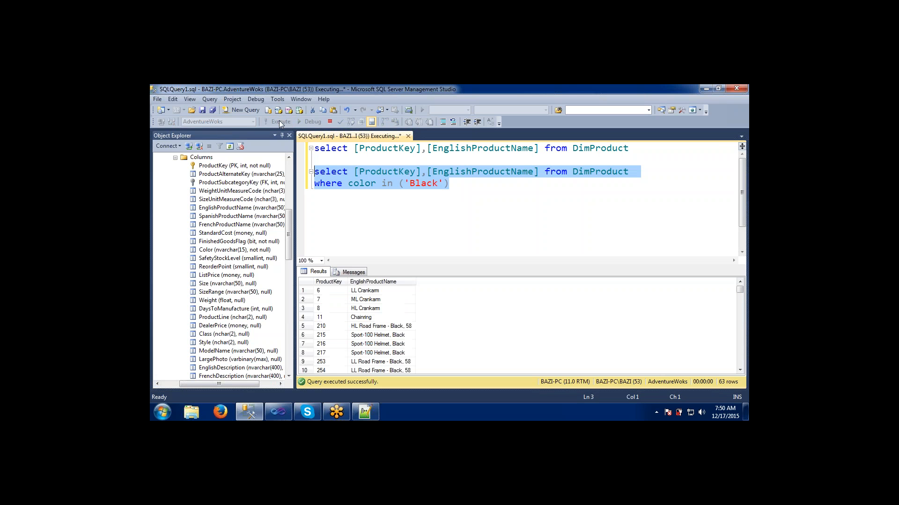
- Examine the product rows returned for Black in the results grid
{"action": "left_click", "coordinate": [377, 327]}
{"action": "left_click", "coordinate": [379, 353]}
{"action": "left_click", "coordinate": [366, 318]}
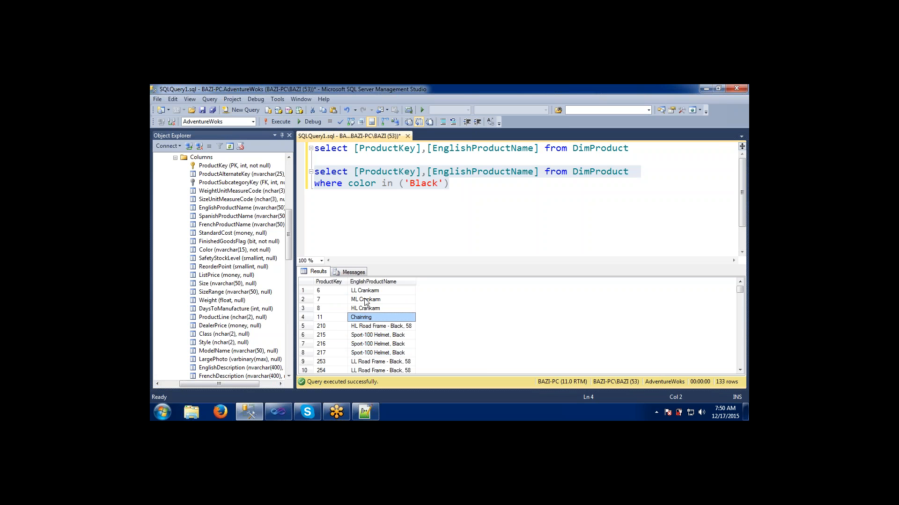
{"action": "left_click", "coordinate": [365, 292]}
{"action": "left_click", "coordinate": [372, 335]}
{"action": "left_click", "coordinate": [378, 353]}
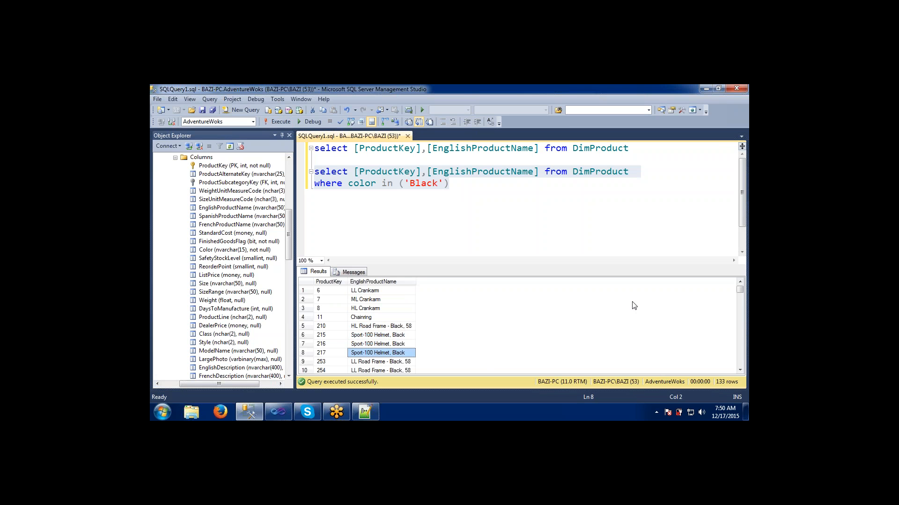
{"action": "mouse_move", "coordinate": [740, 289]}
{"action": "left_mouse_down"}
{"action": "mouse_move", "coordinate": [739, 322]}
{"action": "mouse_move", "coordinate": [743, 281]}
{"action": "left_mouse_up"}
{"action": "left_click", "coordinate": [546, 223]}
- Switch back to Visual Studio, close the Product_info Dataset Properties dialog with OK, and preview the report
{"action": "key", "text": "alt+Tab"}
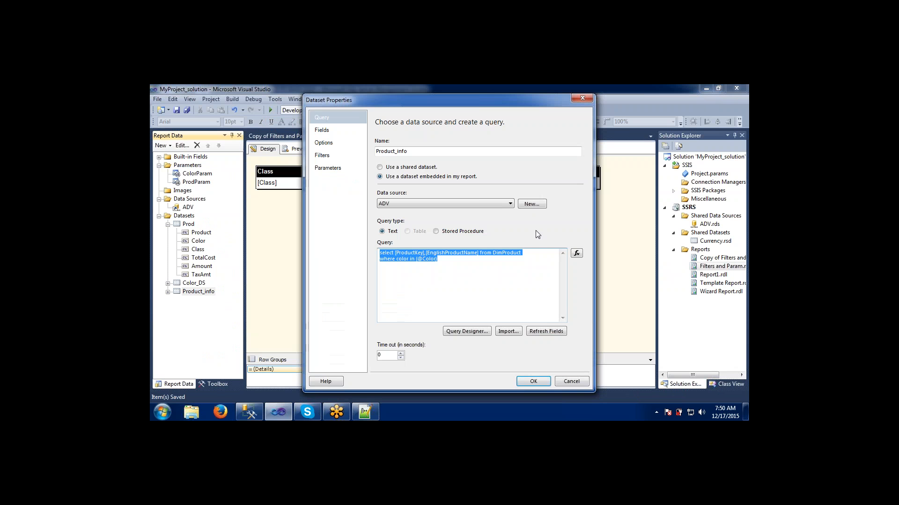
{"action": "left_click", "coordinate": [547, 382]}
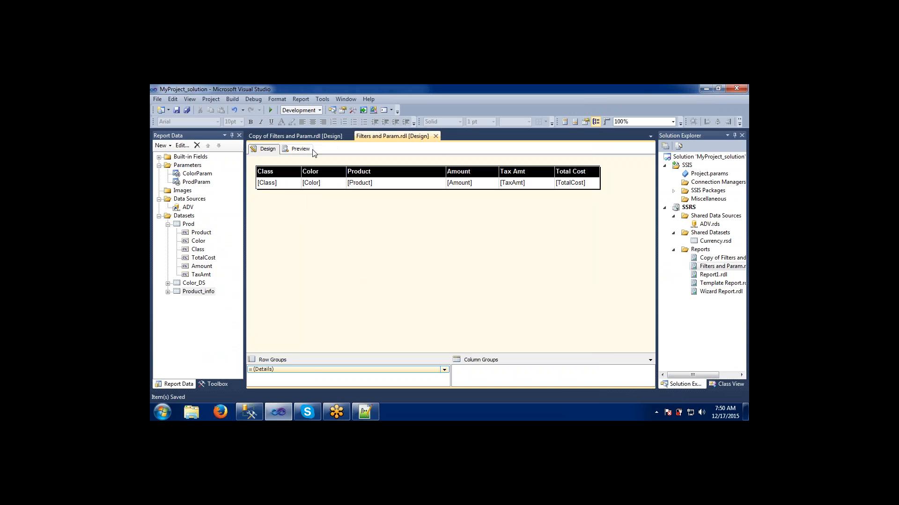
{"action": "left_click", "coordinate": [300, 149]}
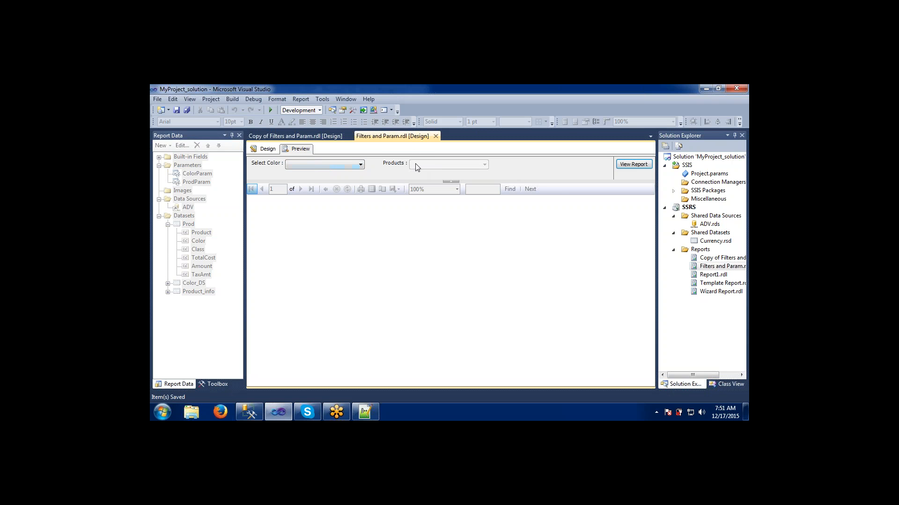
- Inspect the products offered in the Products parameter when Black is the selected color
{"action": "left_click", "coordinate": [348, 163]}
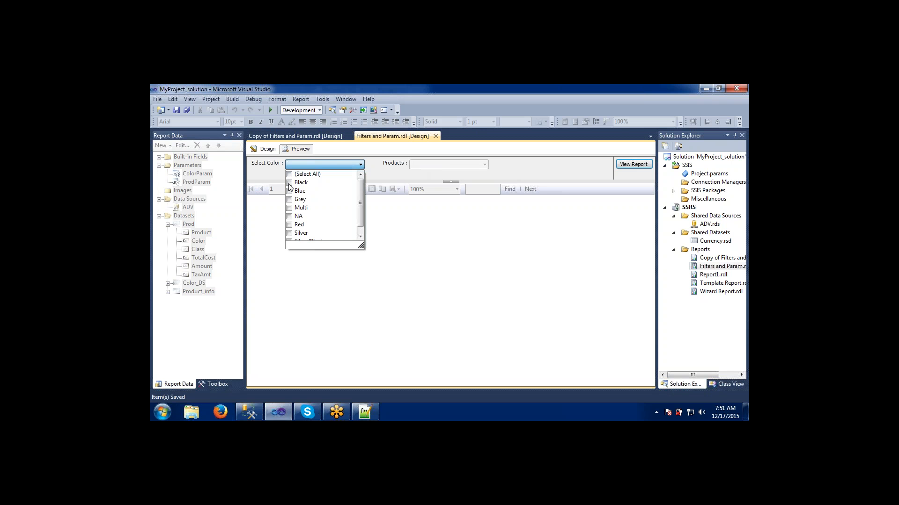
{"action": "left_click", "coordinate": [411, 181]}
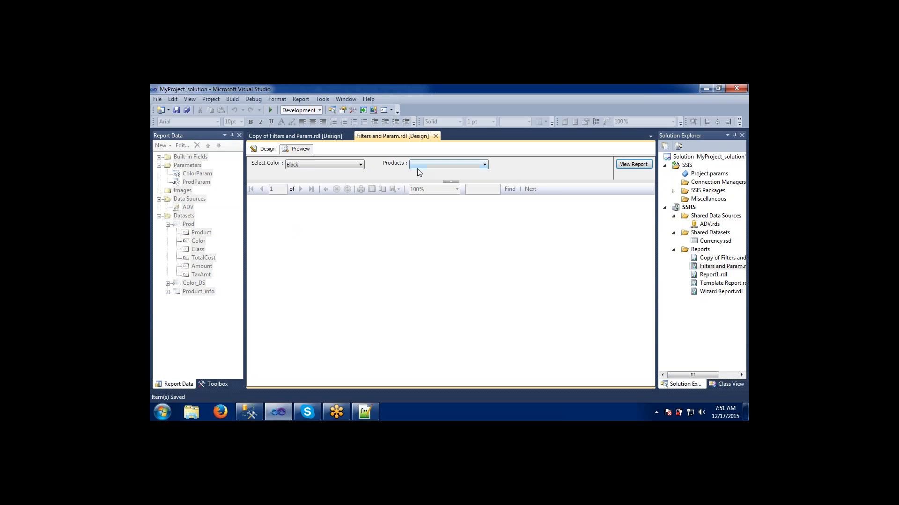
{"action": "left_click", "coordinate": [417, 166]}
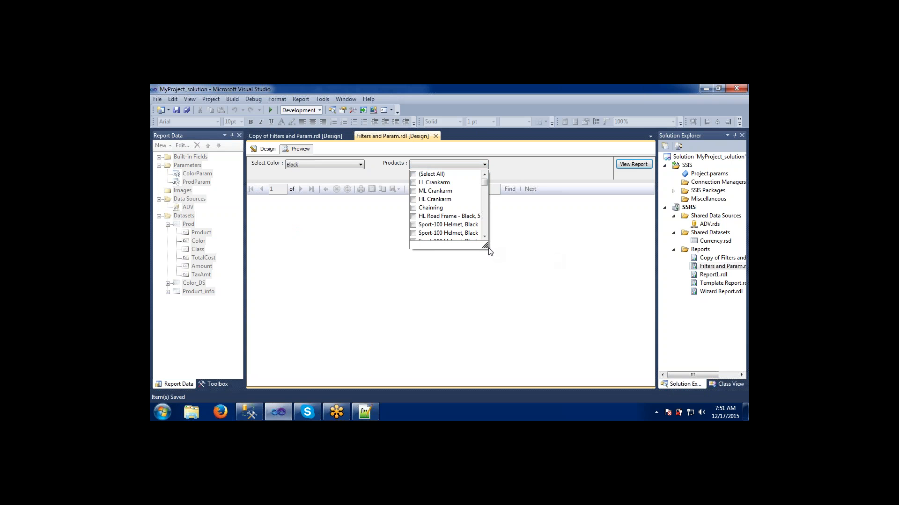
{"action": "left_click_drag", "start_coordinate": [488, 251], "coordinate": [536, 249]}
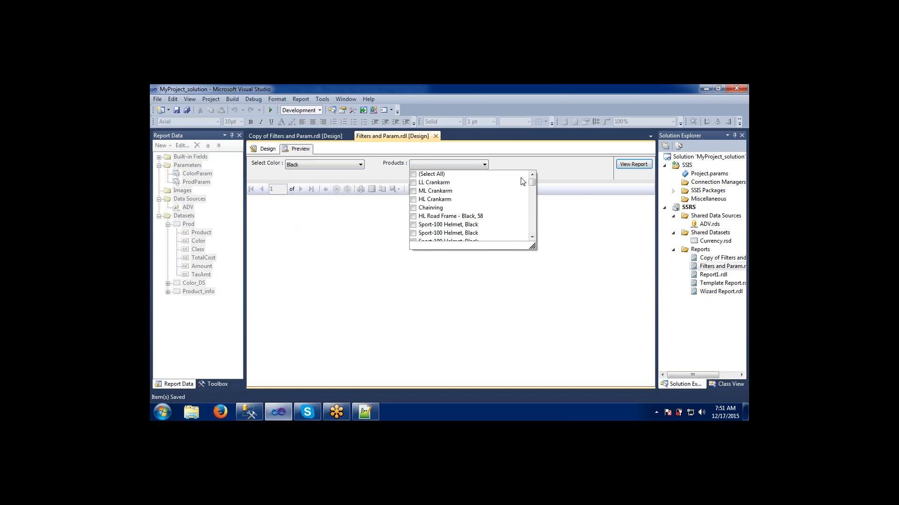
{"action": "mouse_move", "coordinate": [532, 182]}
{"action": "left_mouse_down"}
{"action": "mouse_move", "coordinate": [533, 232]}
{"action": "mouse_move", "coordinate": [532, 175]}
{"action": "left_mouse_up"}
{"action": "left_click", "coordinate": [564, 172]}
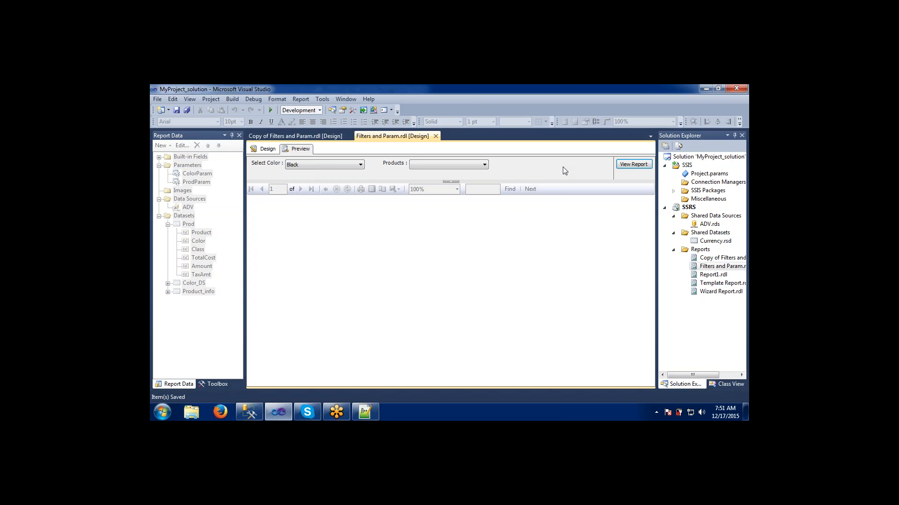
- Change the selected color in the Select Color parameter from Black to Red
{"action": "left_click", "coordinate": [324, 164]}
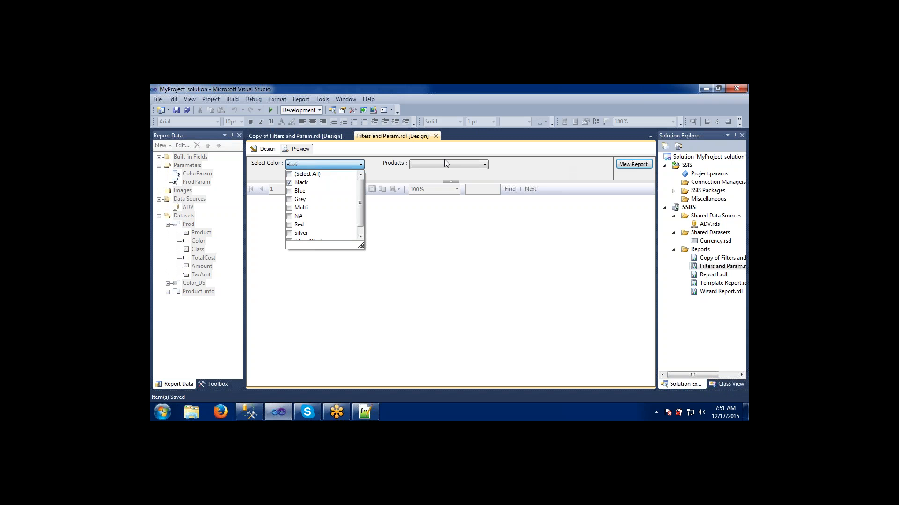
{"action": "left_click", "coordinate": [290, 183]}
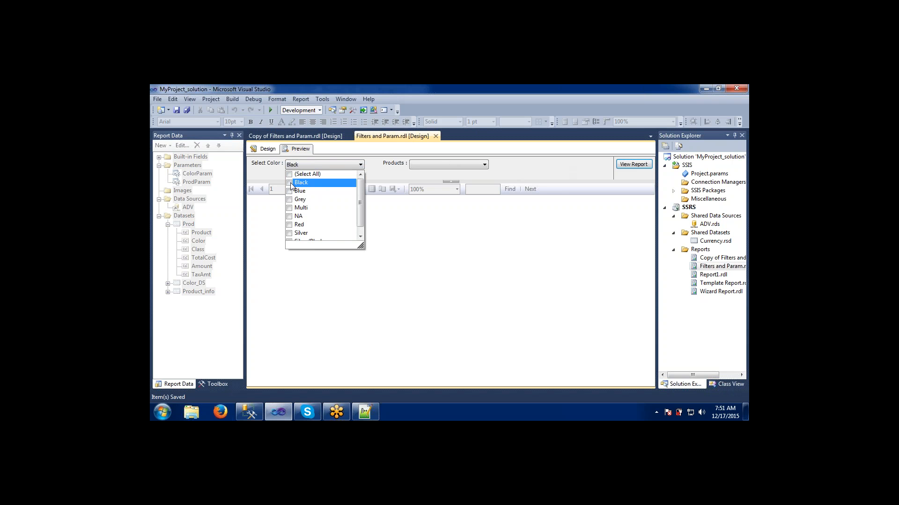
{"action": "left_click", "coordinate": [290, 226]}
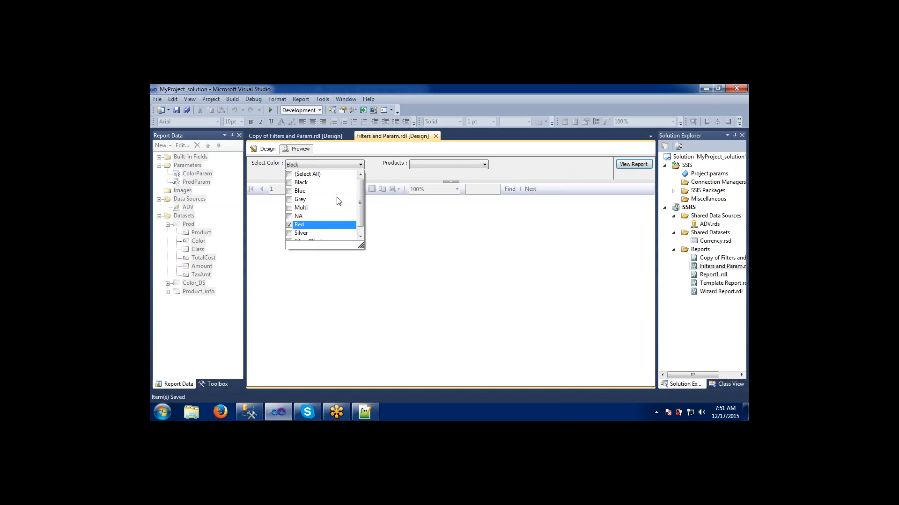
- Select the Road-150 Red products sized 62, 44, 48 and 52 and view the report
{"action": "left_click", "coordinate": [428, 165]}
{"action": "left_click", "coordinate": [428, 165]}
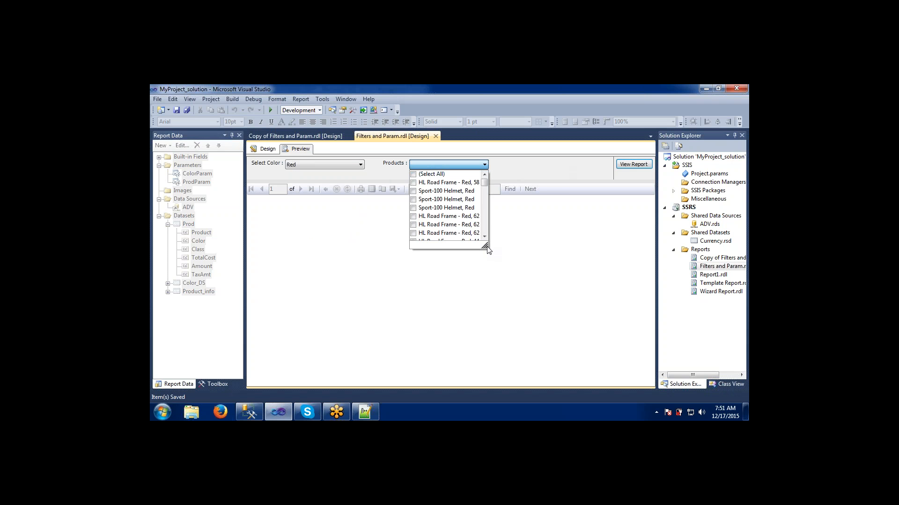
{"action": "left_click_drag", "start_coordinate": [487, 247], "coordinate": [539, 258]}
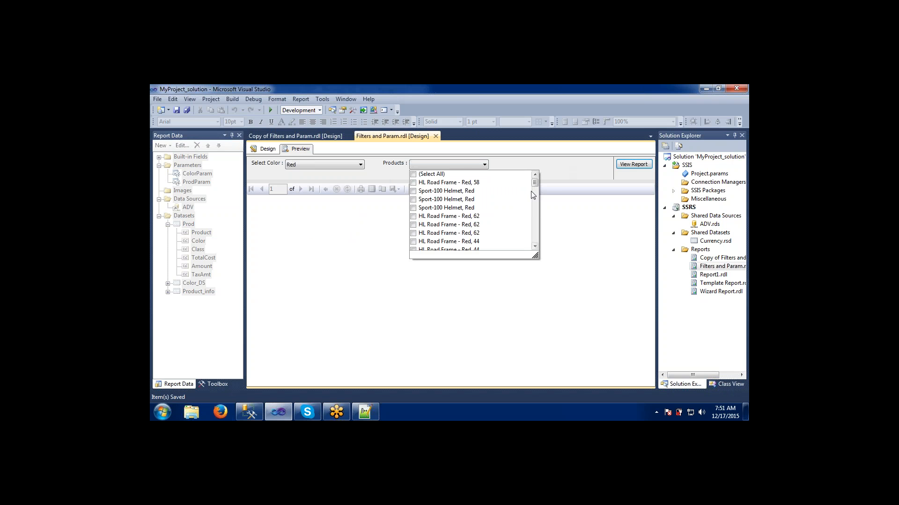
{"action": "mouse_move", "coordinate": [534, 182]}
{"action": "left_mouse_down"}
{"action": "mouse_move", "coordinate": [538, 240]}
{"action": "mouse_move", "coordinate": [537, 178]}
{"action": "left_mouse_up"}
{"action": "left_click_drag", "start_coordinate": [535, 182], "coordinate": [535, 218]}
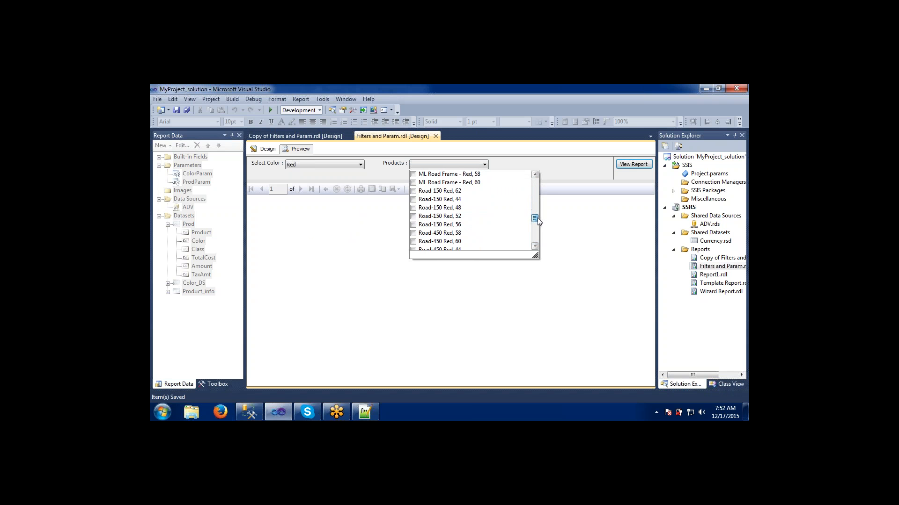
{"action": "left_click", "coordinate": [414, 191]}
{"action": "left_click", "coordinate": [413, 199]}
{"action": "left_click", "coordinate": [414, 208]}
{"action": "left_click", "coordinate": [414, 216]}
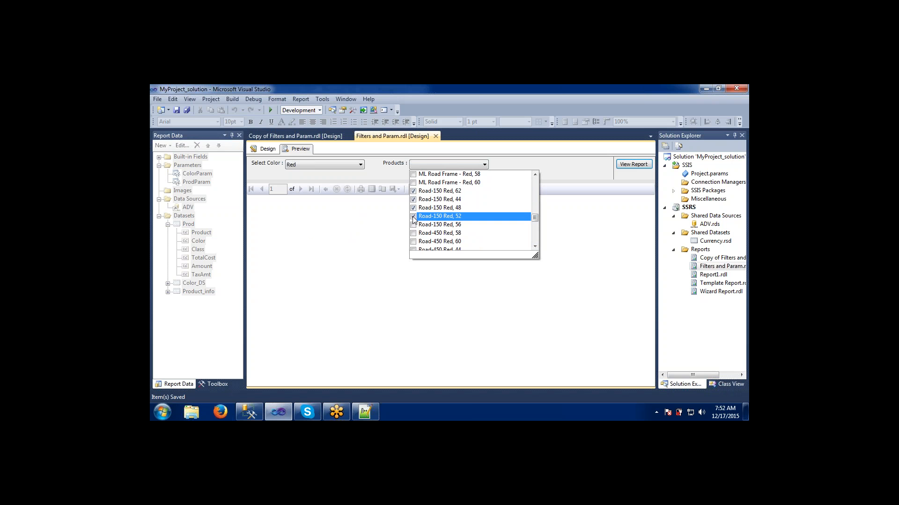
{"action": "left_click", "coordinate": [562, 170]}
{"action": "left_click", "coordinate": [622, 165]}
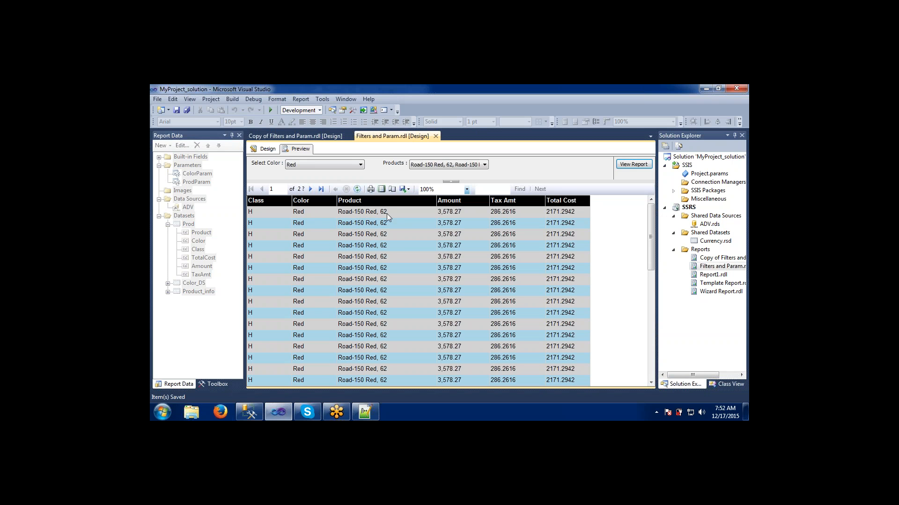
- Page through the previewed report rows
{"action": "left_click_drag", "start_coordinate": [653, 227], "coordinate": [650, 260]}
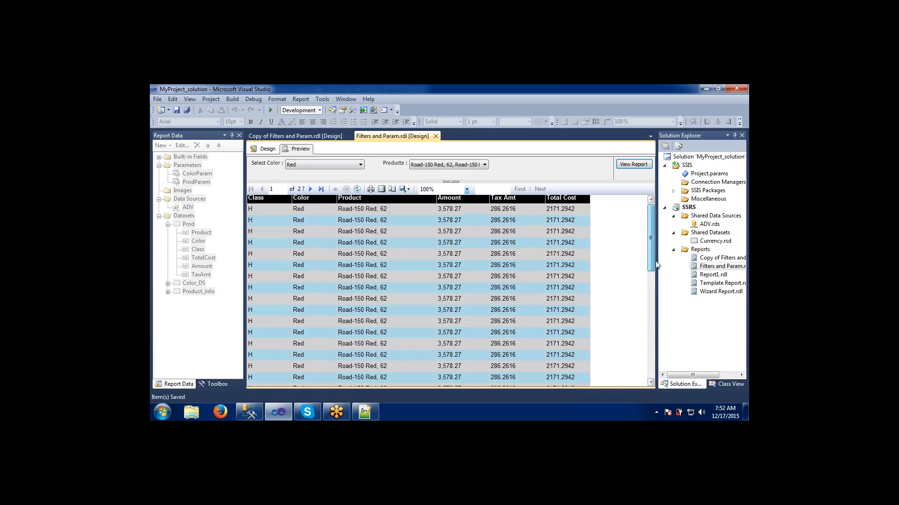
{"action": "left_click", "coordinate": [311, 189]}
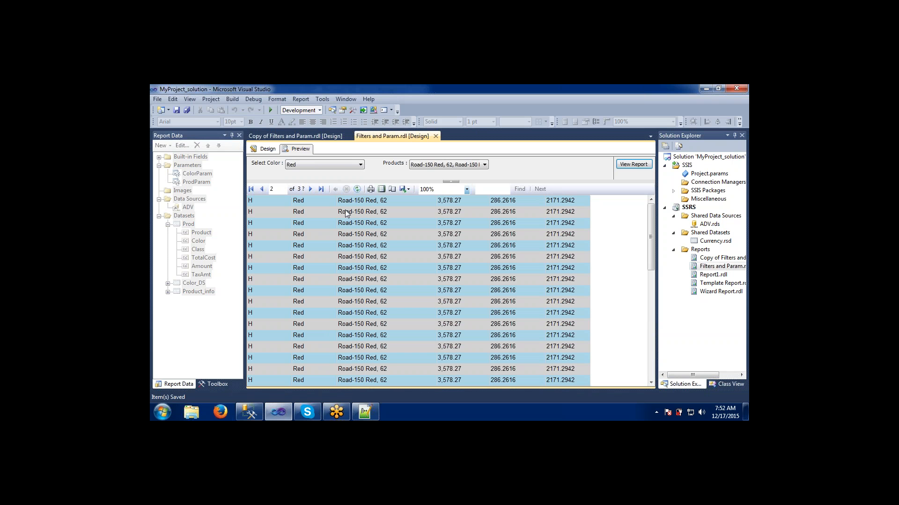
- Add Black to the selected colors alongside Red and scroll through the updated Products list
{"action": "left_click", "coordinate": [339, 165]}
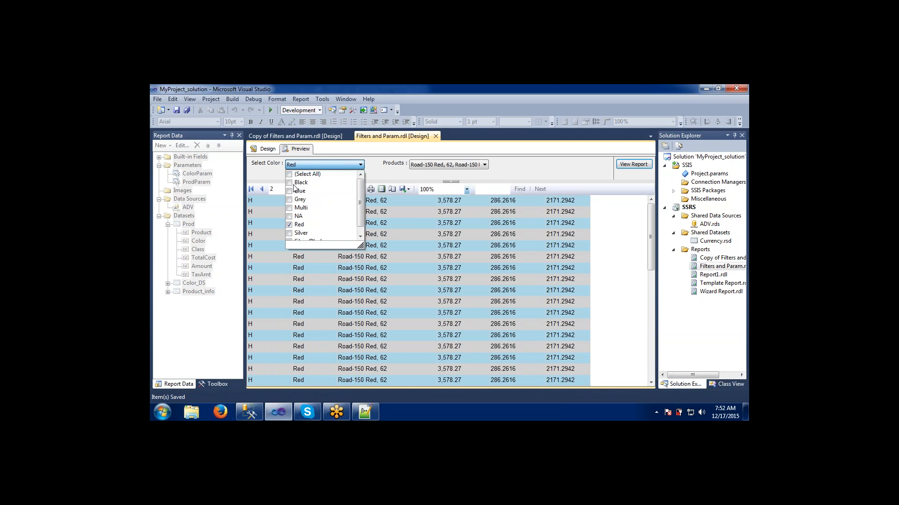
{"action": "left_click", "coordinate": [290, 183]}
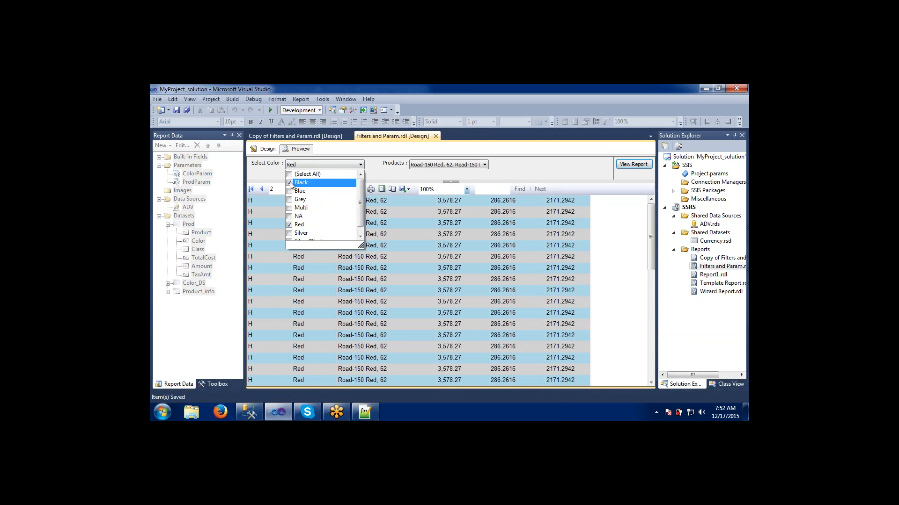
{"action": "left_click", "coordinate": [379, 173]}
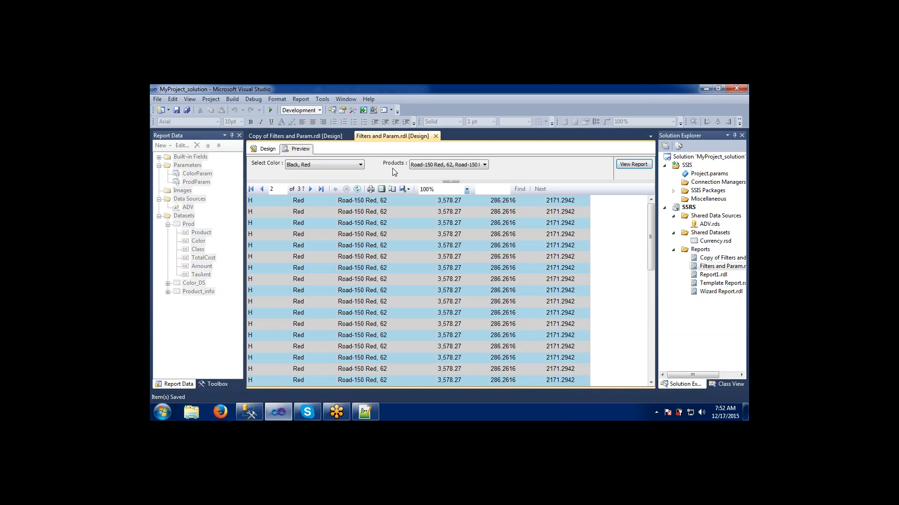
{"action": "left_click", "coordinate": [418, 164]}
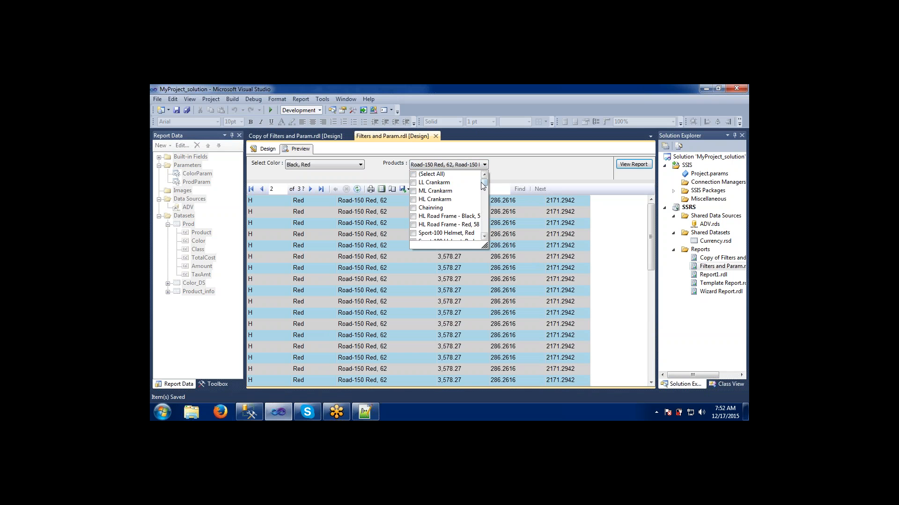
{"action": "left_click_drag", "start_coordinate": [484, 182], "coordinate": [484, 193]}
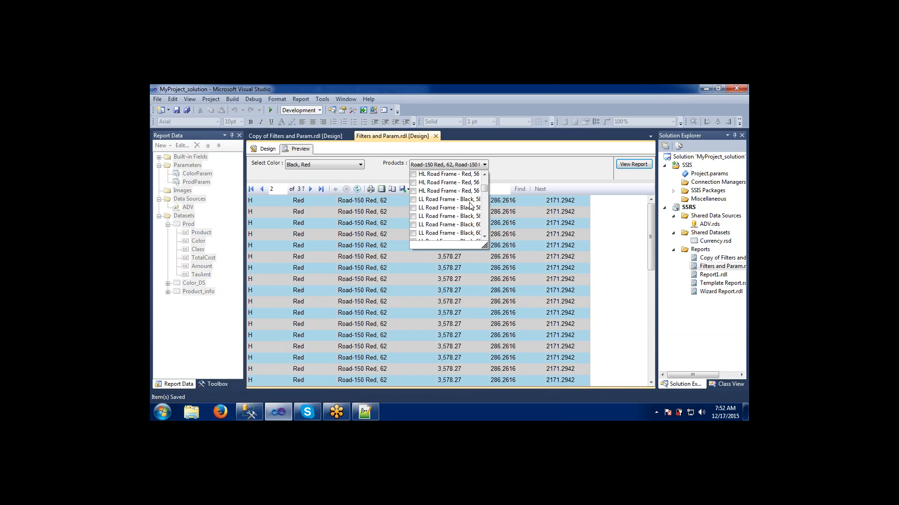
- Switch to SQL Server Management Studio, add 'Red' after 'Black' in the IN list, and execute the query
{"action": "left_click", "coordinate": [250, 413]}
{"action": "key", "text": "BackSpace"}
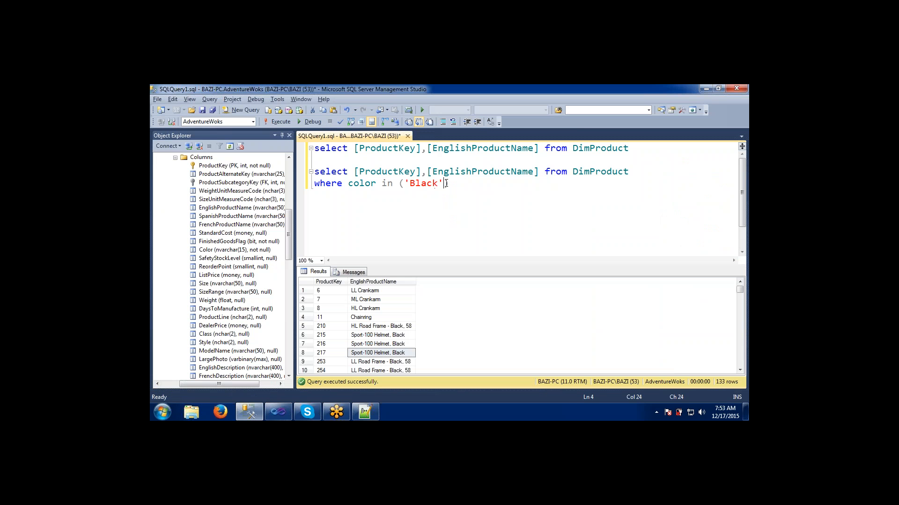
{"action": "type", "text": ","}
{"action": "type", "text": "'Red'"}
{"action": "left_click_drag", "start_coordinate": [487, 183], "coordinate": [309, 171]}
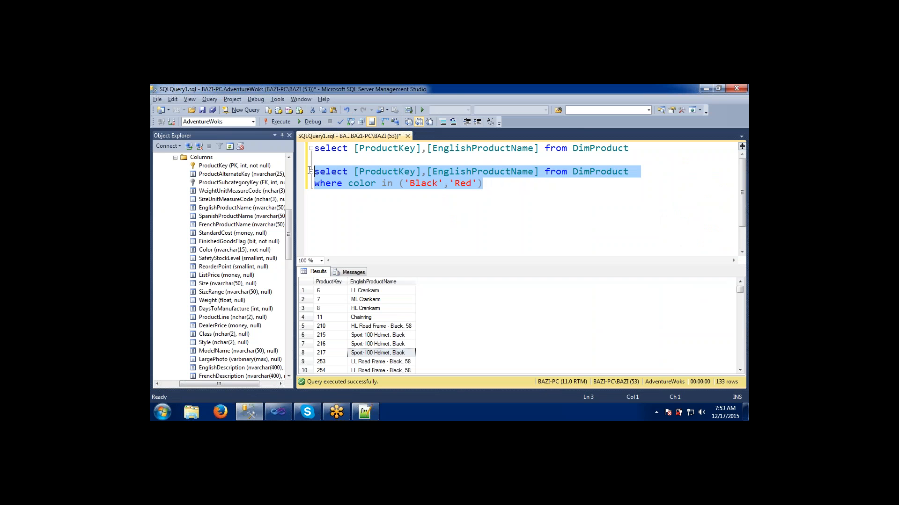
{"action": "left_click", "coordinate": [275, 125]}
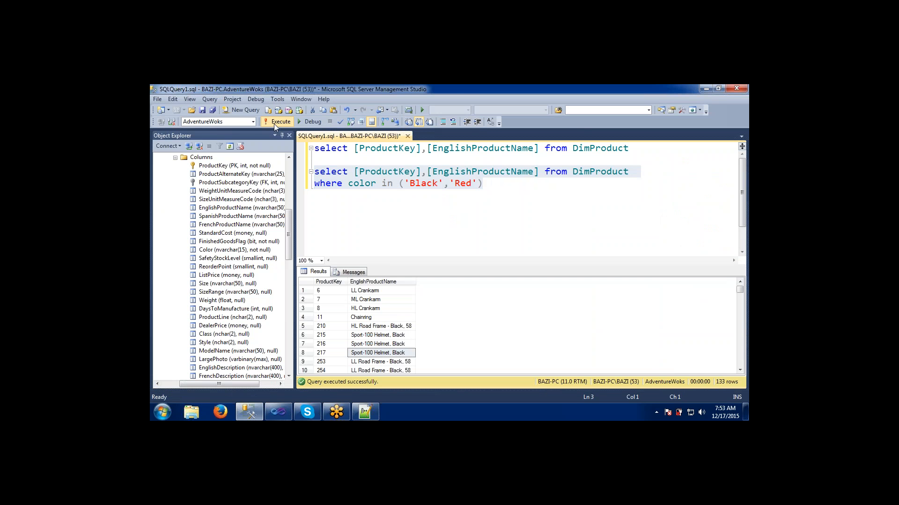
- Examine the rows returned for both colors in the results grid
{"action": "left_click", "coordinate": [357, 318]}
{"action": "left_click", "coordinate": [357, 299]}
{"action": "left_click", "coordinate": [357, 292]}
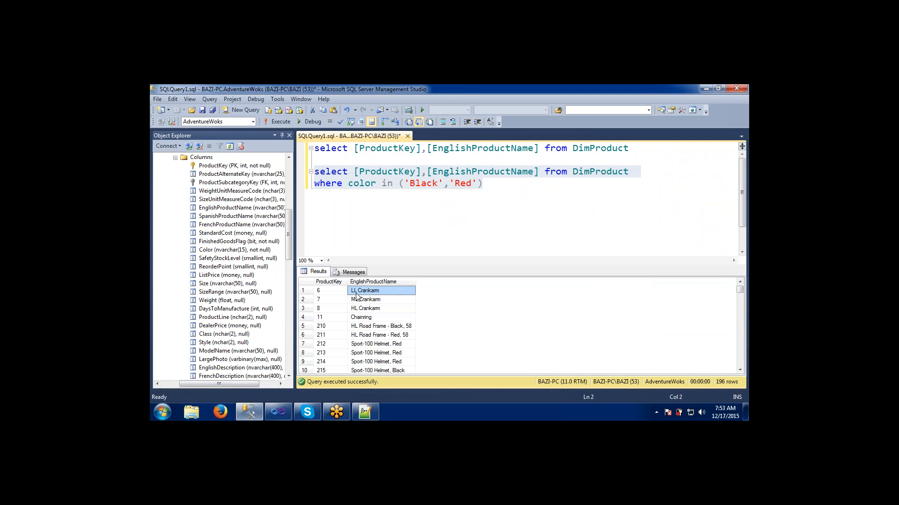
- Scroll through the Black and Red product rows in the query results grid
{"action": "left_click", "coordinate": [361, 309]}
{"action": "left_click", "coordinate": [362, 326]}
{"action": "left_click", "coordinate": [365, 344]}
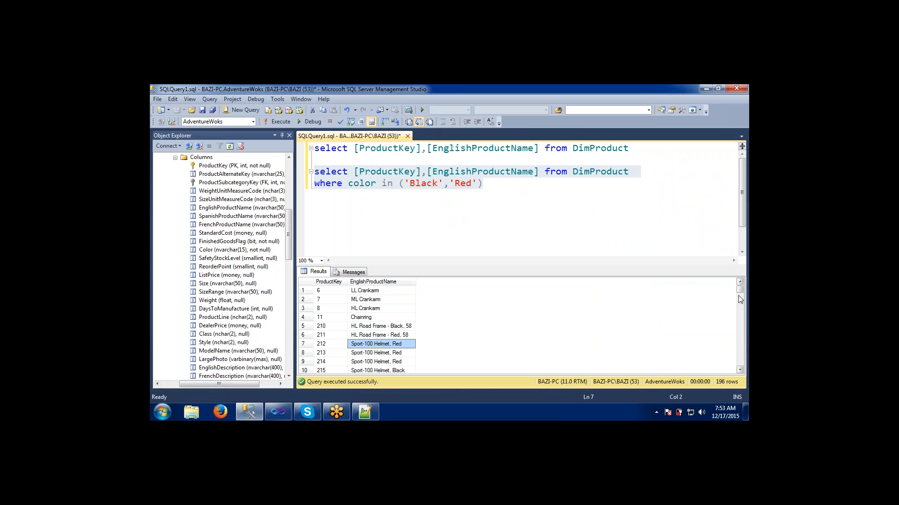
{"action": "left_click_drag", "start_coordinate": [739, 289], "coordinate": [738, 297]}
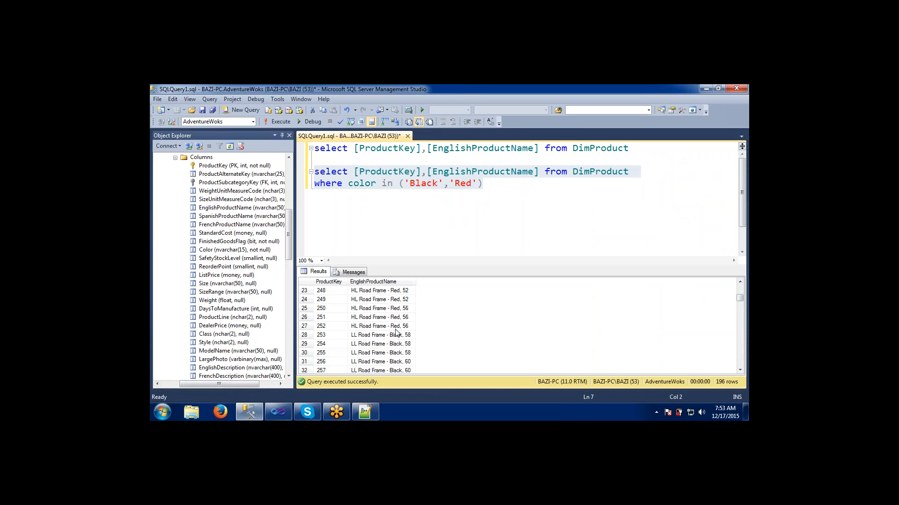
- Add the color column to the second query's select list and execute the selected query
{"action": "left_click", "coordinate": [355, 172]}
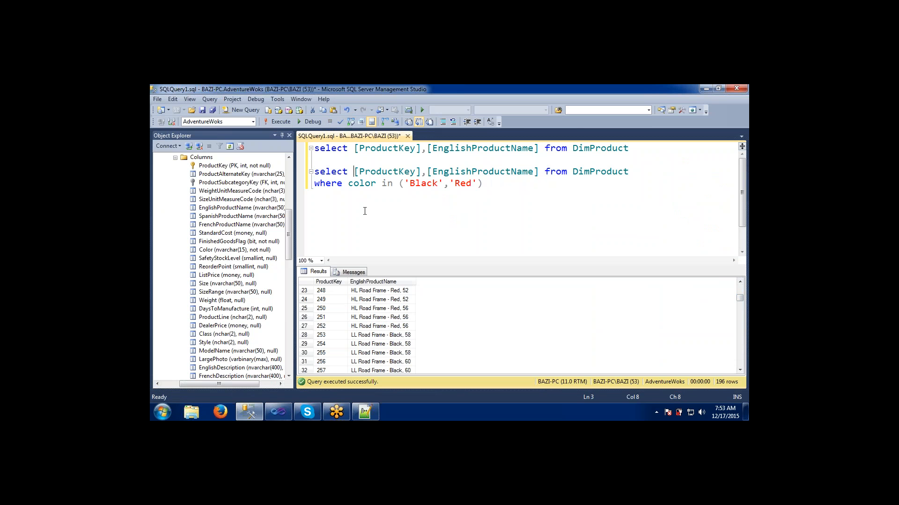
{"action": "type", "text": "color"}
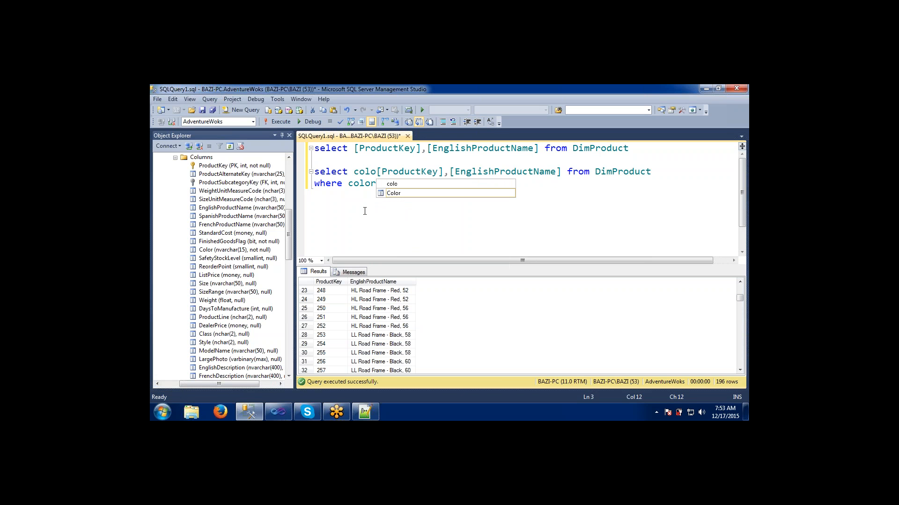
{"action": "type", "text": ","}
{"action": "left_click", "coordinate": [365, 183]}
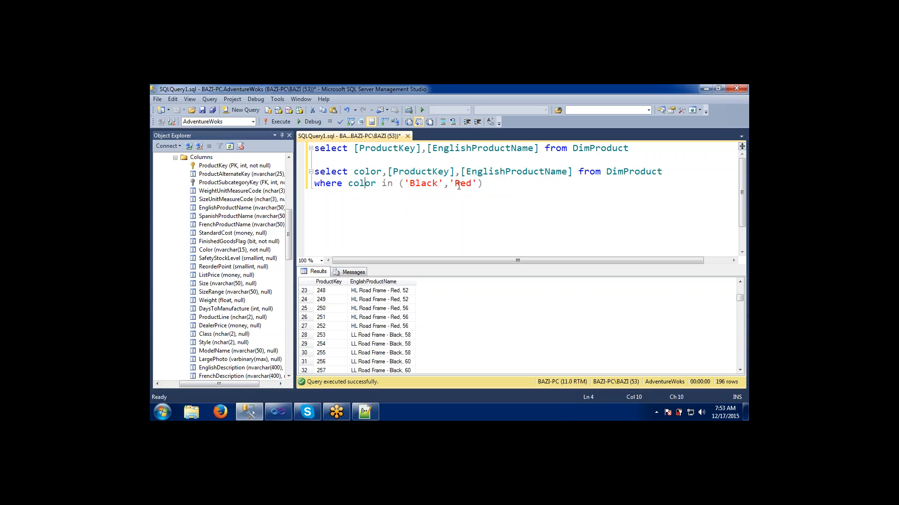
{"action": "left_click_drag", "start_coordinate": [491, 186], "coordinate": [314, 171]}
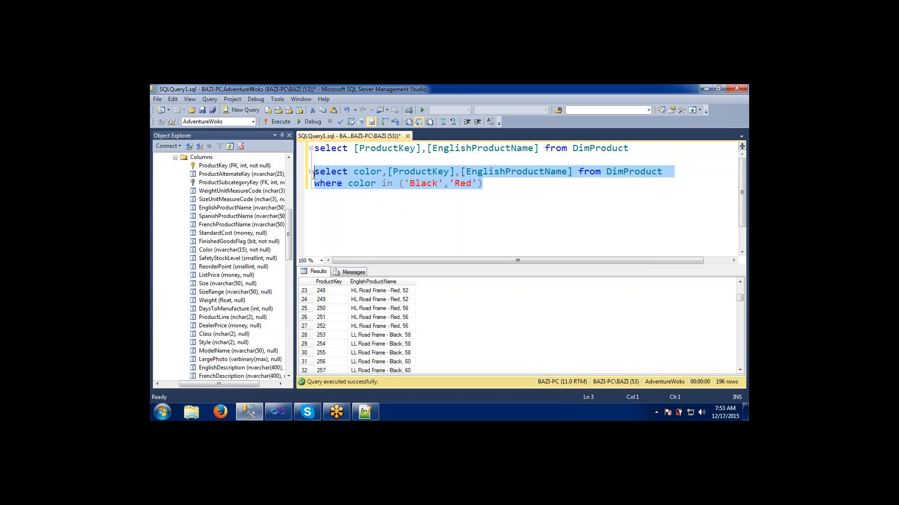
{"action": "left_click", "coordinate": [279, 125]}
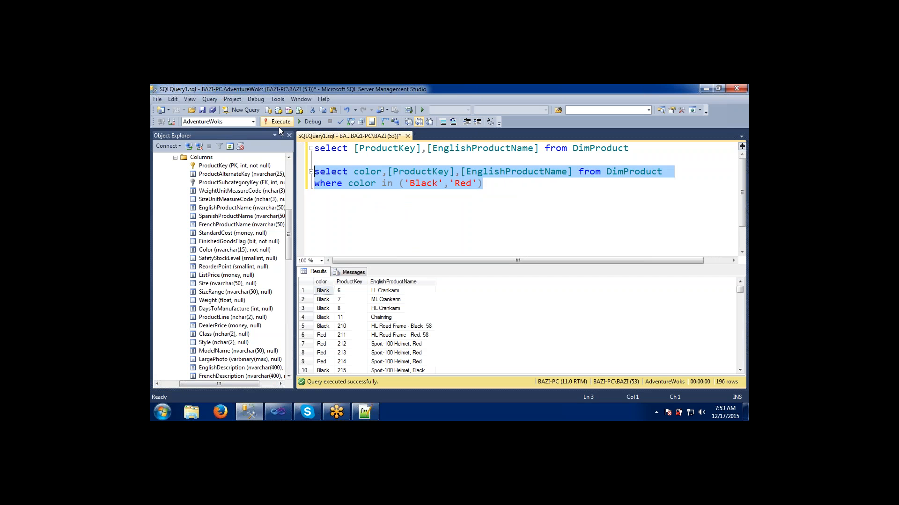
- Inspect the color values of the returned rows in the results grid
{"action": "left_click", "coordinate": [326, 301]}
{"action": "left_click", "coordinate": [321, 337]}
{"action": "left_click", "coordinate": [321, 301]}
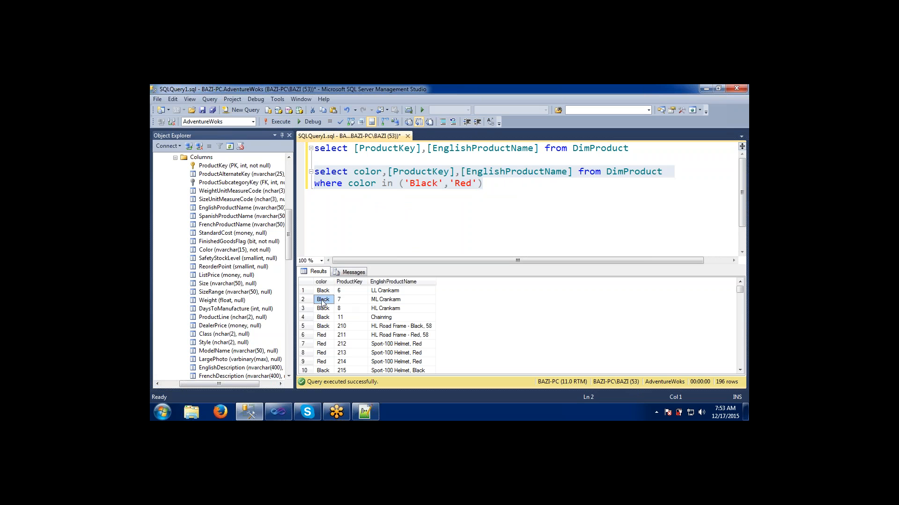
{"action": "left_click", "coordinate": [323, 335]}
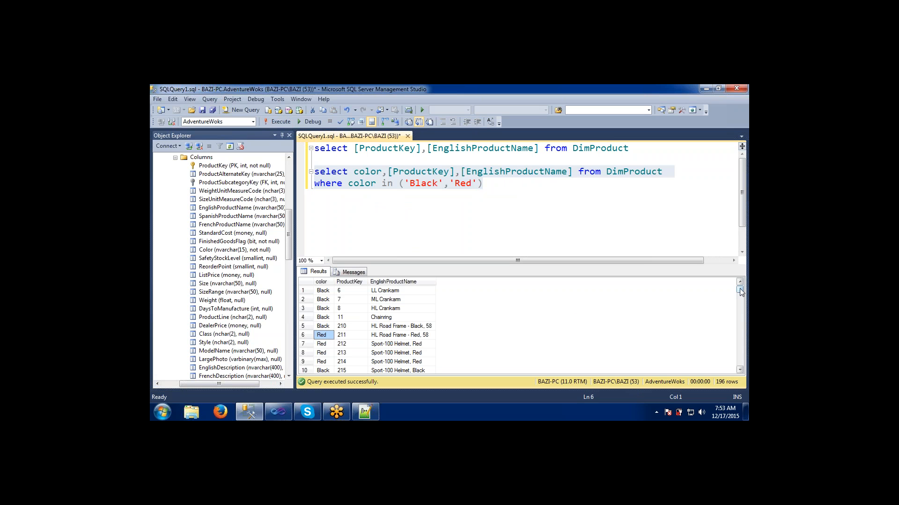
{"action": "left_click", "coordinate": [740, 305]}
{"action": "left_click_drag", "start_coordinate": [740, 305], "coordinate": [742, 278]}
- Switch back to Visual Studio, open the report's Design view, and expand the Product_info dataset's fields
{"action": "left_click", "coordinate": [382, 184]}
{"action": "key", "text": "alt+Tab"}
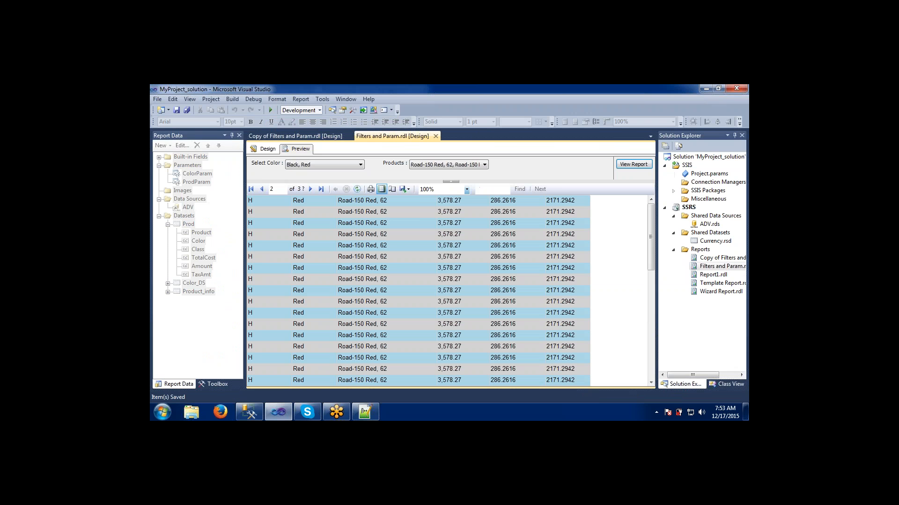
{"action": "left_click", "coordinate": [265, 148]}
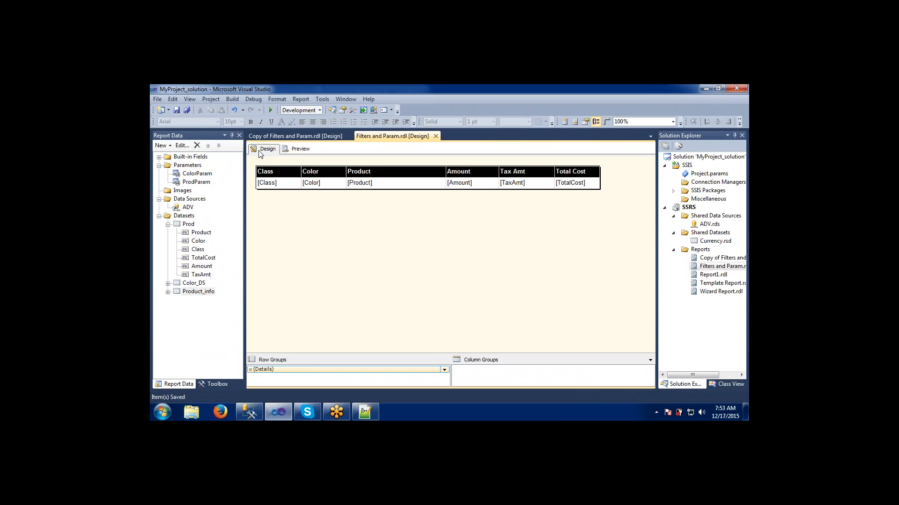
{"action": "left_click", "coordinate": [168, 291]}
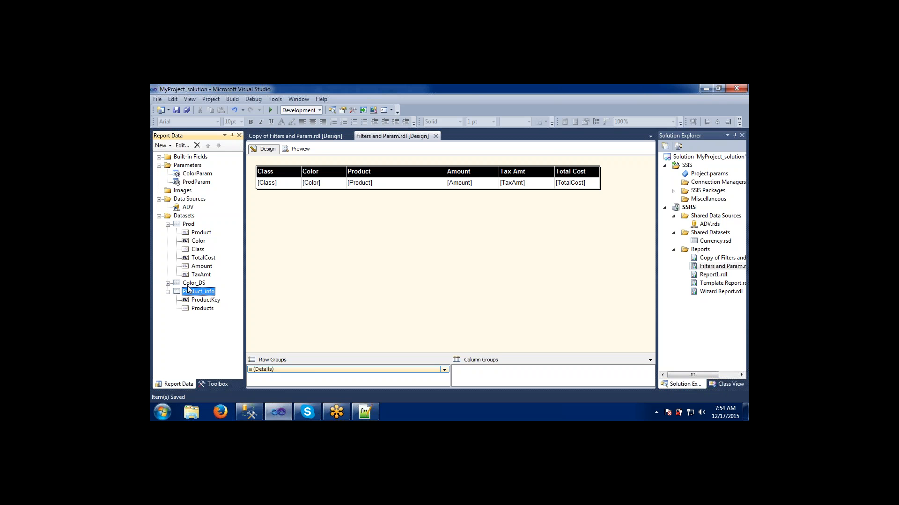
- Preview the report and open the Select Color list, closing it without choosing a color
{"action": "left_click", "coordinate": [309, 151]}
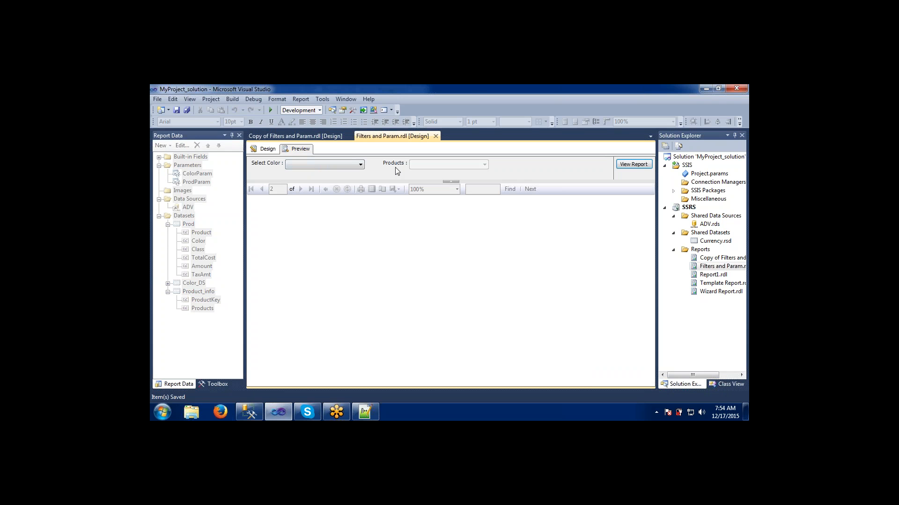
{"action": "left_click", "coordinate": [352, 167]}
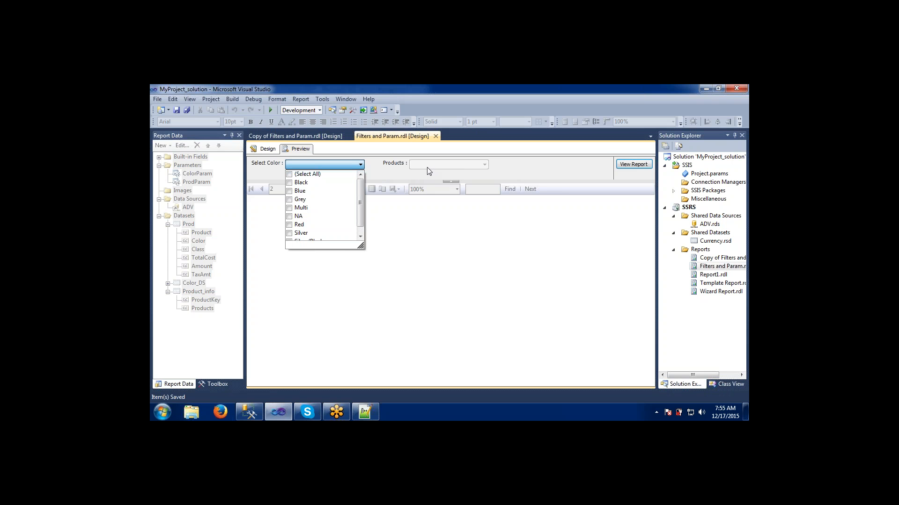
{"action": "left_click", "coordinate": [540, 174]}
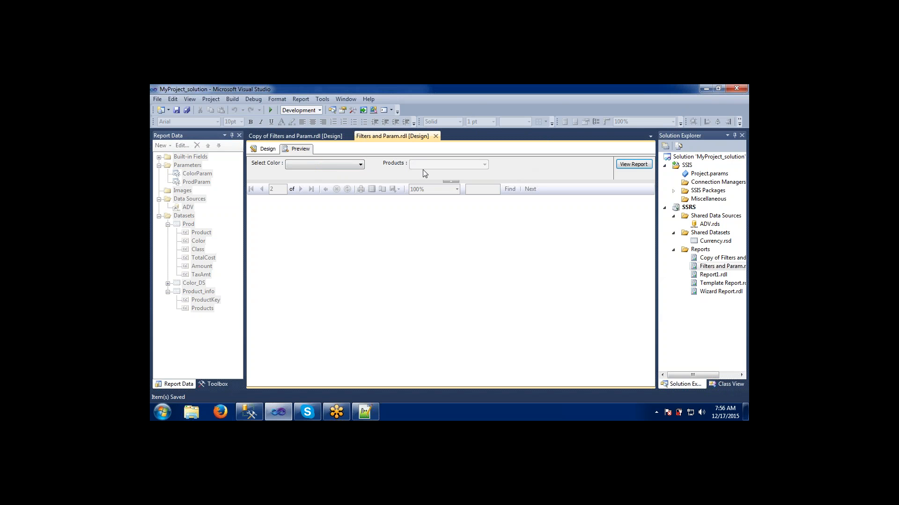
- Choose Black as the color, select all listed products, and view the report
{"action": "left_click", "coordinate": [326, 166]}
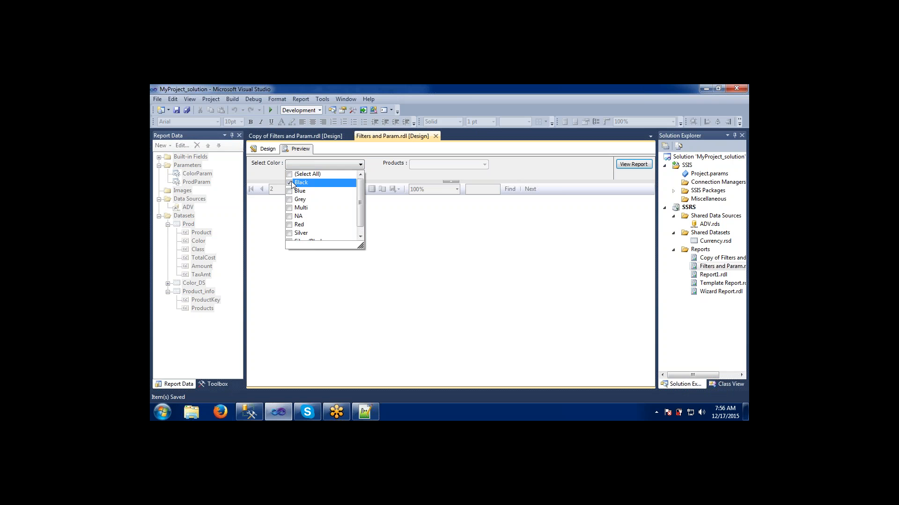
{"action": "left_click", "coordinate": [388, 182]}
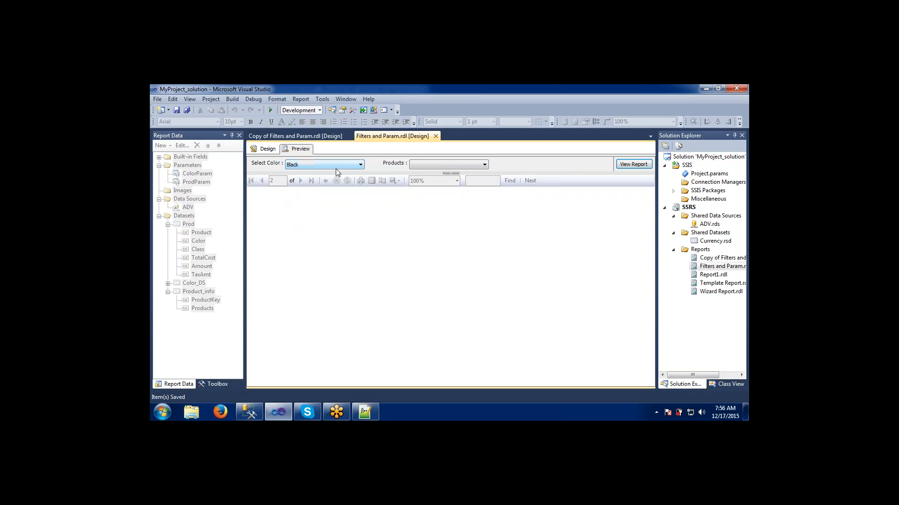
{"action": "left_click", "coordinate": [418, 165]}
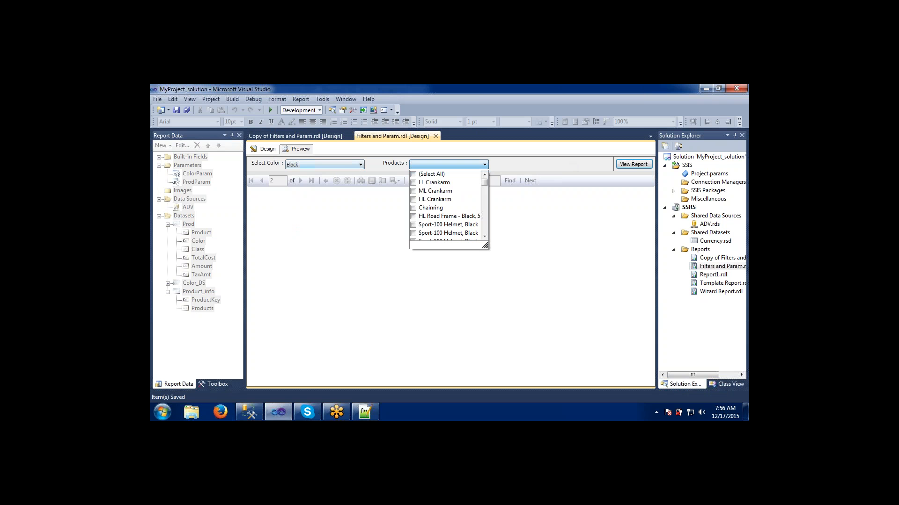
{"action": "left_click", "coordinate": [413, 174]}
{"action": "left_click", "coordinate": [550, 164]}
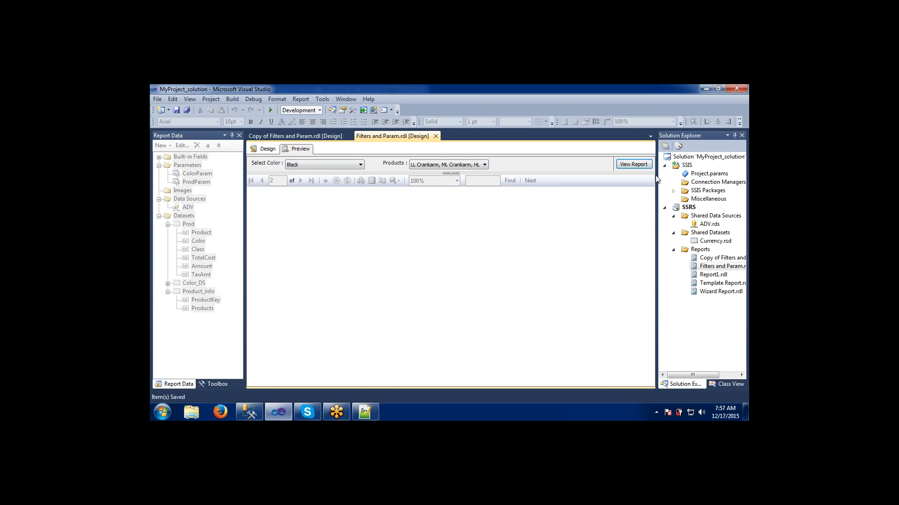
{"action": "left_click", "coordinate": [633, 164]}
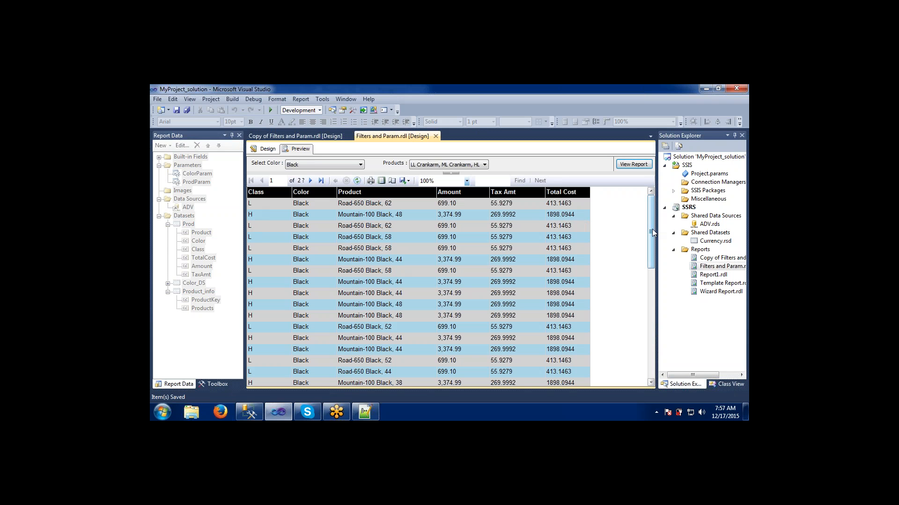
{"action": "mouse_move", "coordinate": [651, 233]}
{"action": "left_mouse_down"}
{"action": "mouse_move", "coordinate": [635, 339]}
{"action": "mouse_move", "coordinate": [643, 220]}
{"action": "left_mouse_up"}
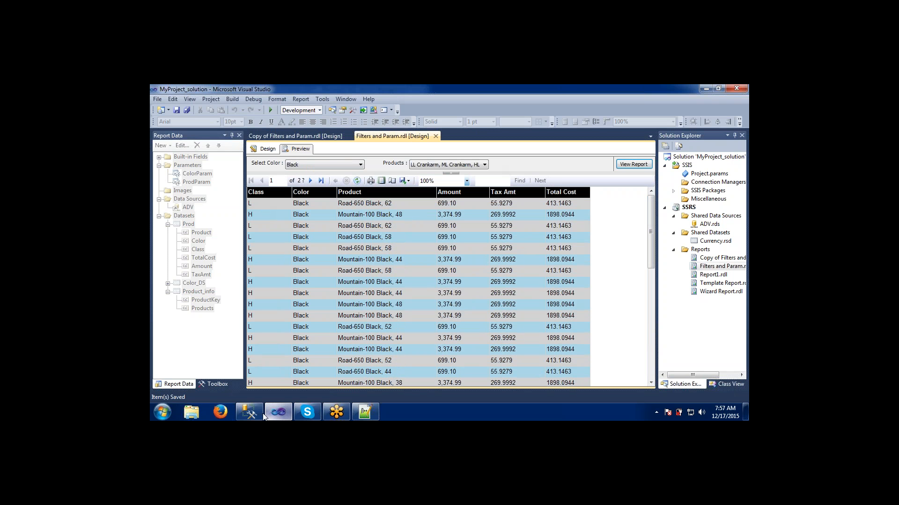
- Switch to SQL Server Management Studio, append and Class in ('H') to the where clause, and execute the query
{"action": "left_click", "coordinate": [249, 411]}
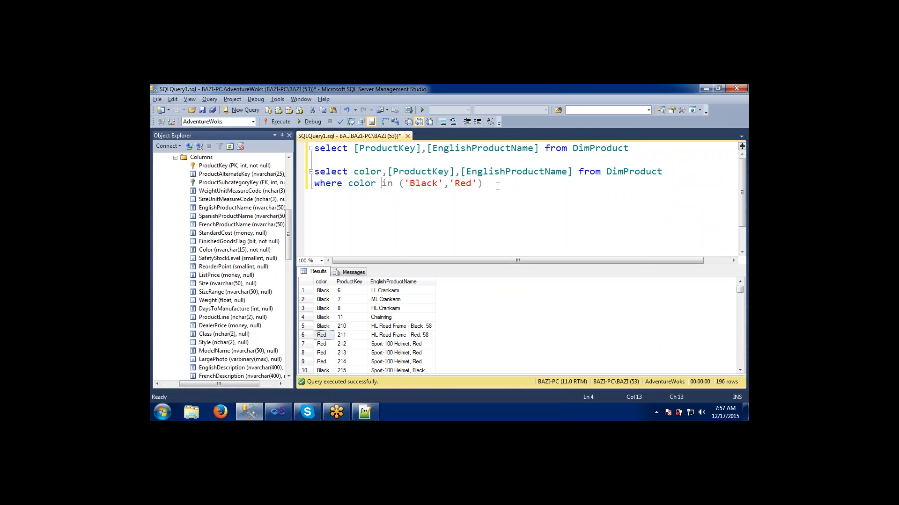
{"action": "left_click", "coordinate": [497, 185]}
{"action": "type", "text": "and Class "}
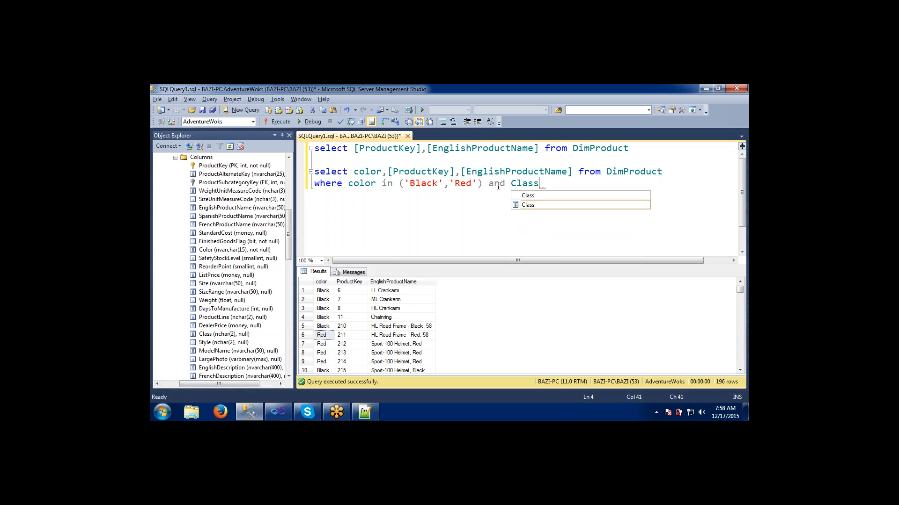
{"action": "type", "text": "in"}
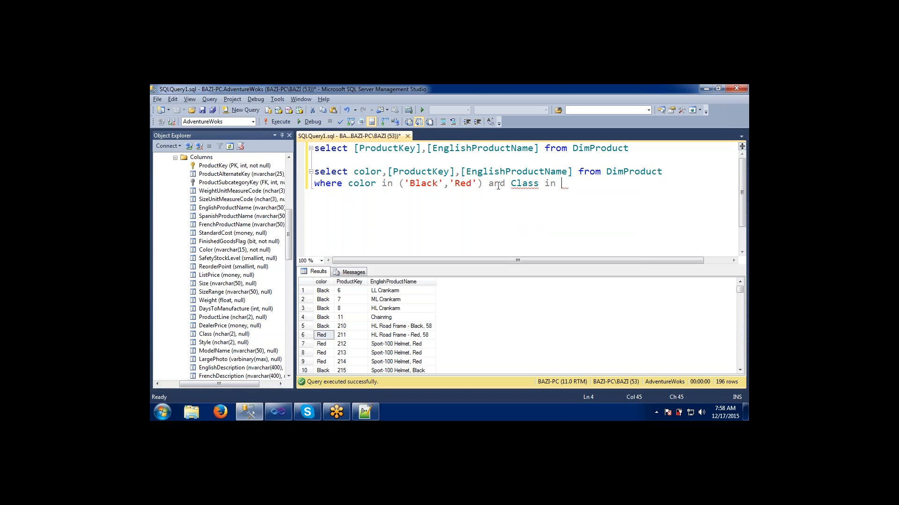
{"action": "type", "text": " ('H')"}
{"action": "left_click_drag", "start_coordinate": [589, 184], "coordinate": [291, 168]}
{"action": "left_click", "coordinate": [276, 122]}
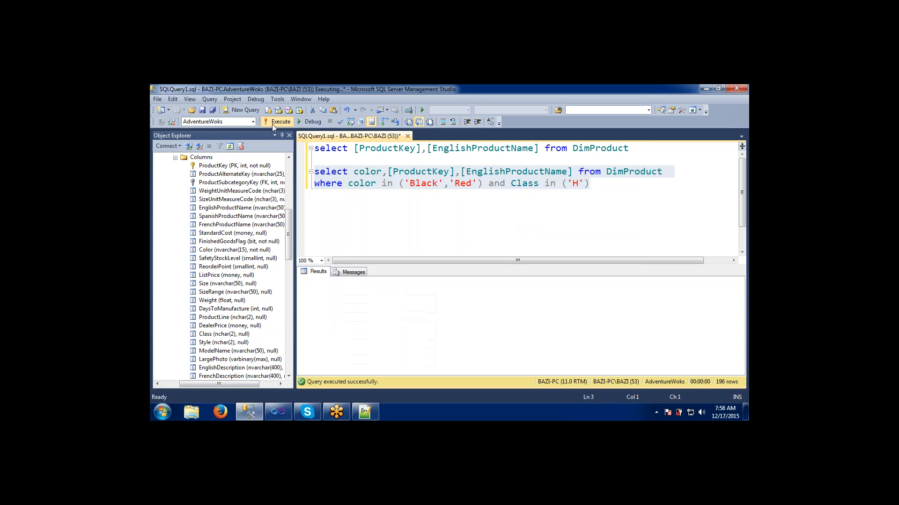
- Add class as the first column of the select list, execute the query, and inspect the returned rows
{"action": "left_click", "coordinate": [358, 173]}
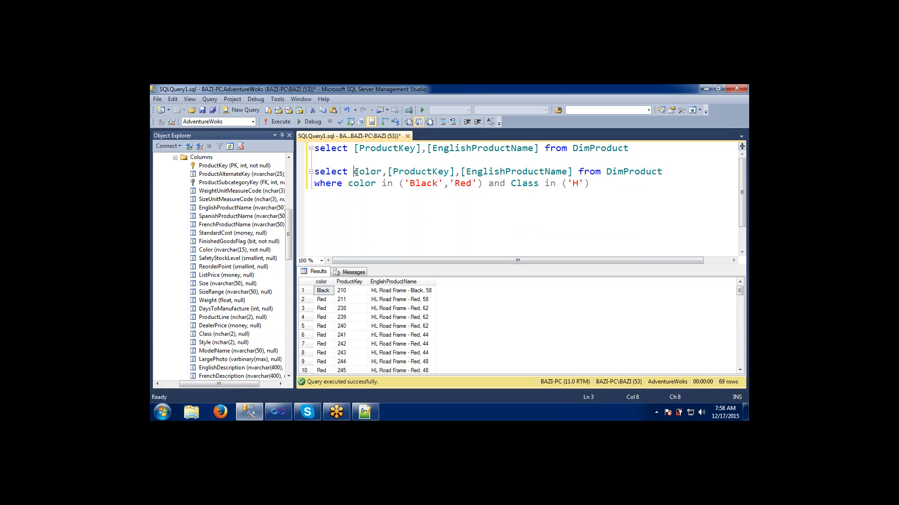
{"action": "type", "text": "class,"}
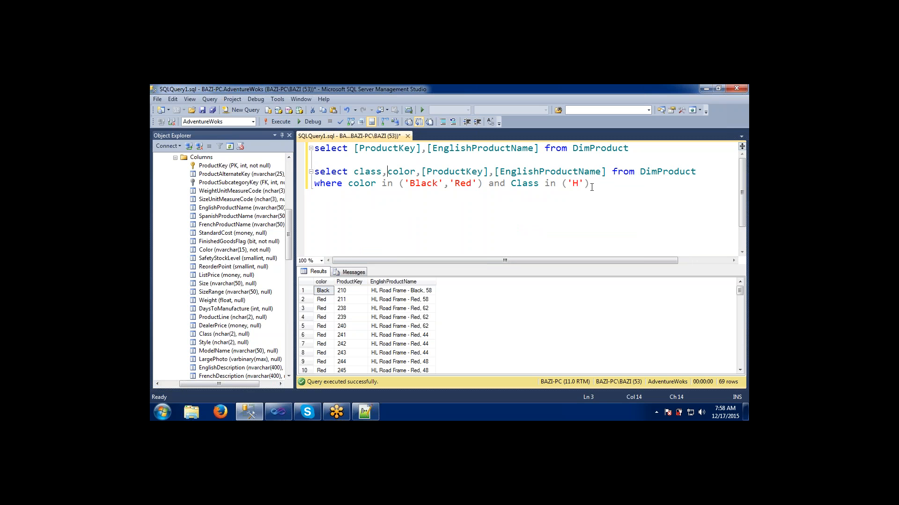
{"action": "left_click_drag", "start_coordinate": [591, 185], "coordinate": [314, 174]}
{"action": "left_click", "coordinate": [281, 122]}
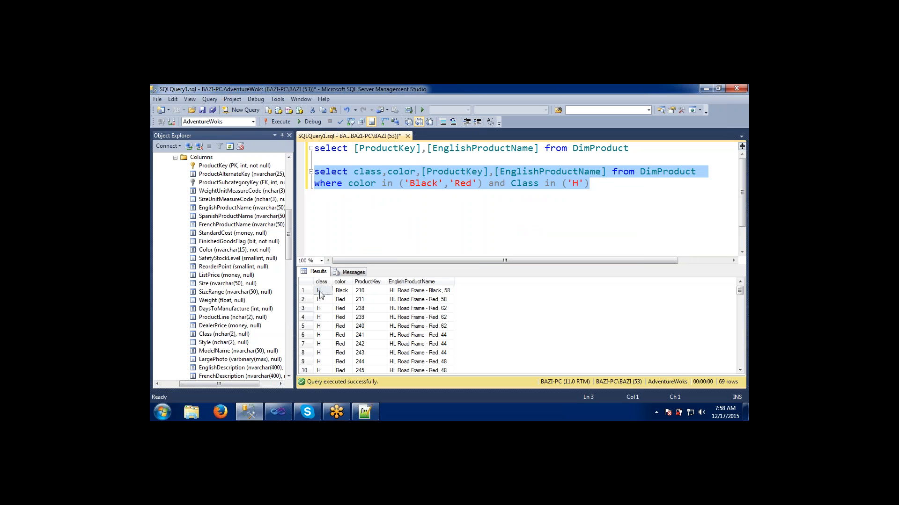
{"action": "left_click", "coordinate": [320, 292]}
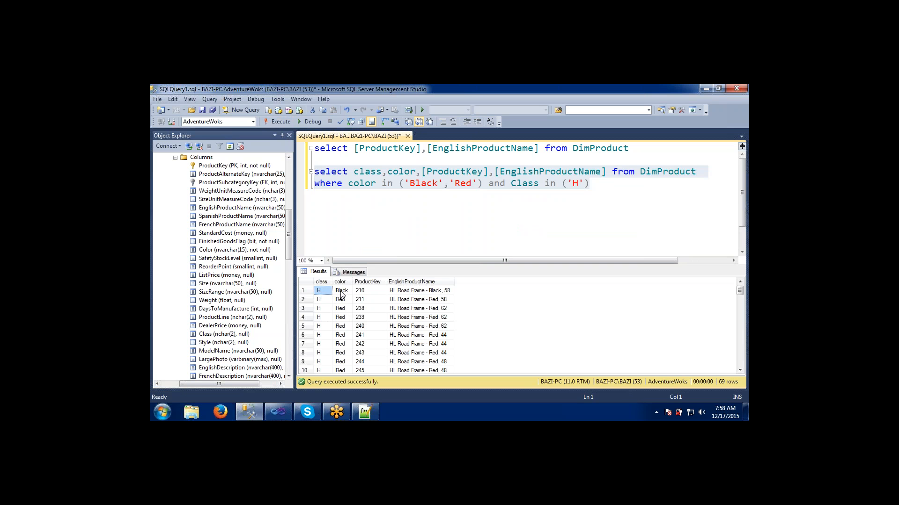
{"action": "left_click", "coordinate": [341, 292]}
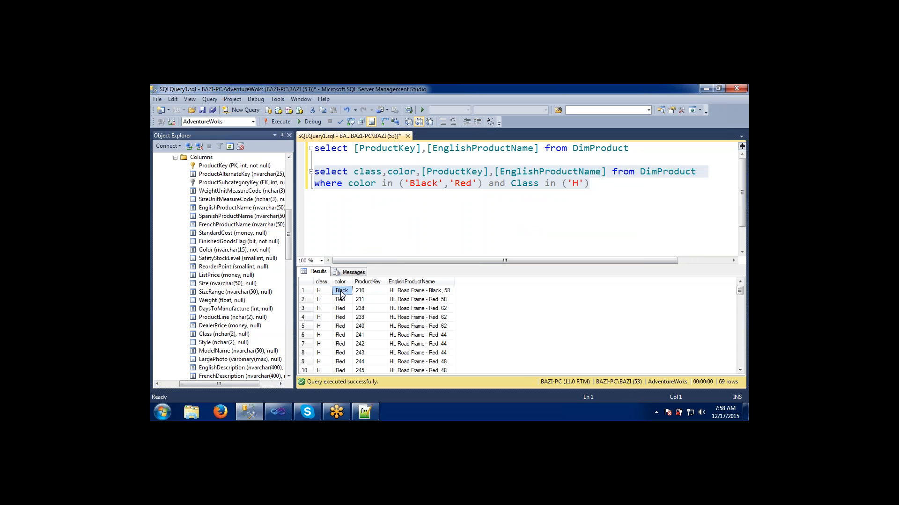
- Remove 'Red' from the color filter, execute the query, and inspect the returned class, color and product values
{"action": "left_click", "coordinate": [477, 183]}
{"action": "key", "text": "BackSpace"}
{"action": "key", "text": "BackSpace"}
{"action": "key", "text": "BackSpace"}
{"action": "key", "text": "BackSpace"}
{"action": "key", "text": "BackSpace"}
{"action": "key", "text": "BackSpace"}
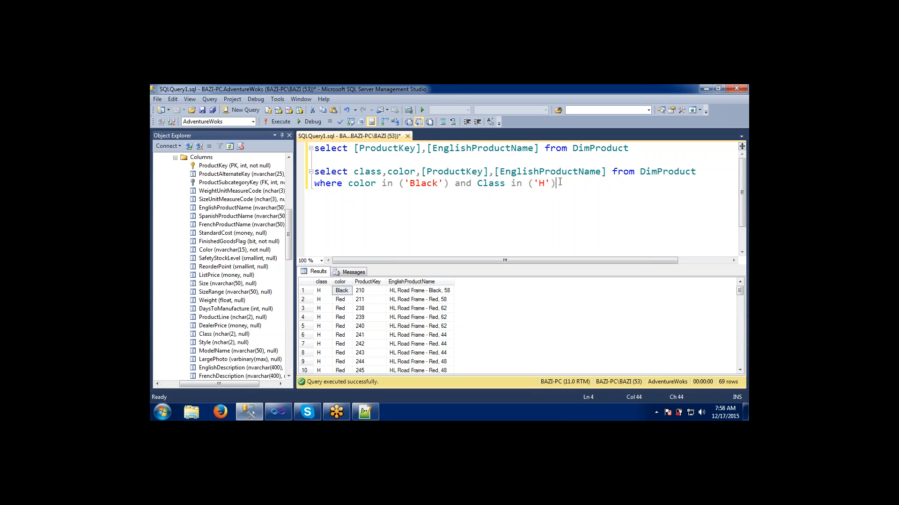
{"action": "left_click_drag", "start_coordinate": [556, 184], "coordinate": [301, 173]}
{"action": "left_click", "coordinate": [280, 122]}
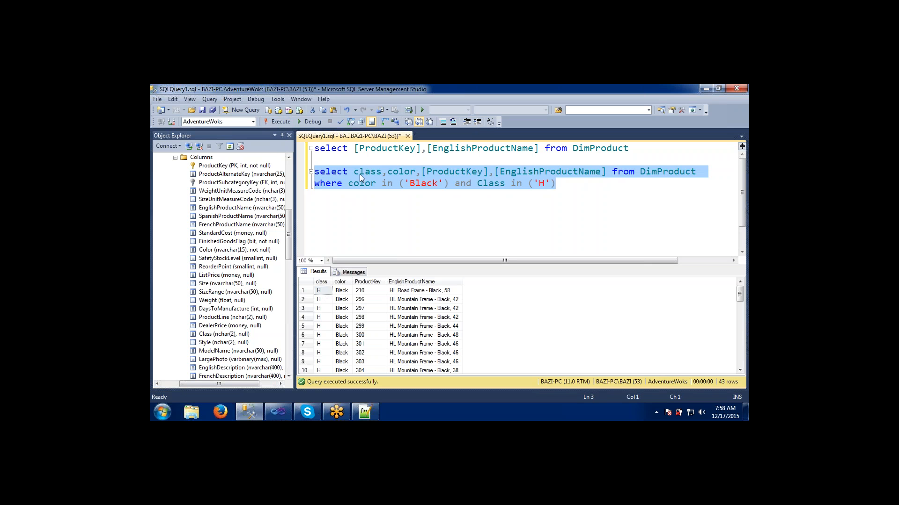
{"action": "left_click", "coordinate": [320, 291]}
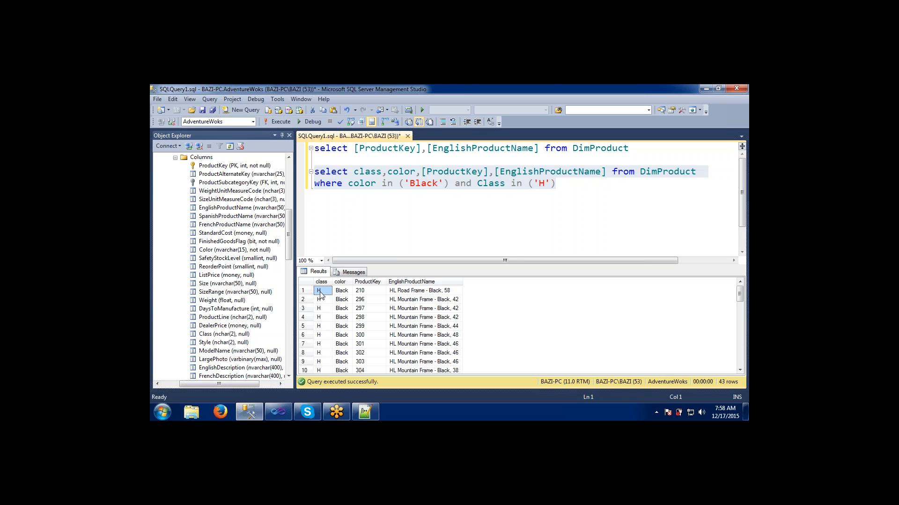
{"action": "left_click", "coordinate": [340, 294]}
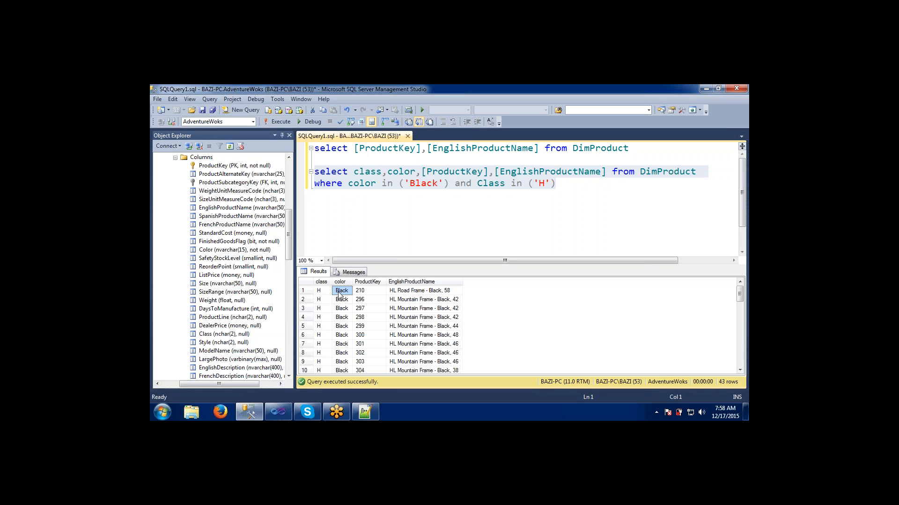
{"action": "left_click", "coordinate": [393, 292]}
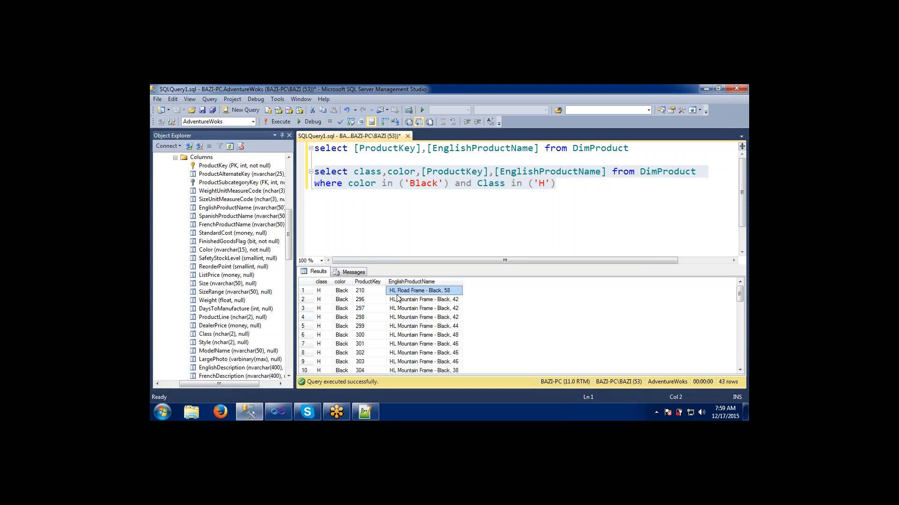
{"action": "left_click", "coordinate": [407, 309]}
{"action": "left_click", "coordinate": [410, 347]}
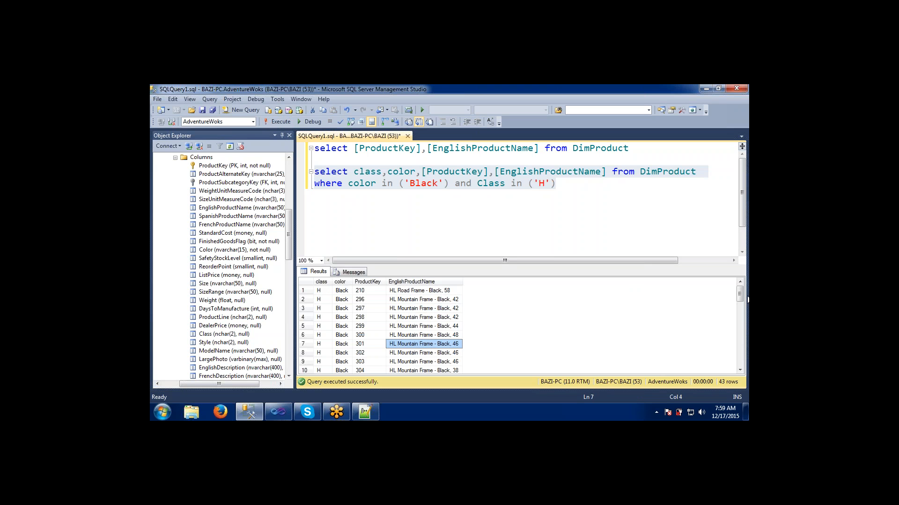
{"action": "left_click_drag", "start_coordinate": [741, 292], "coordinate": [727, 268]}
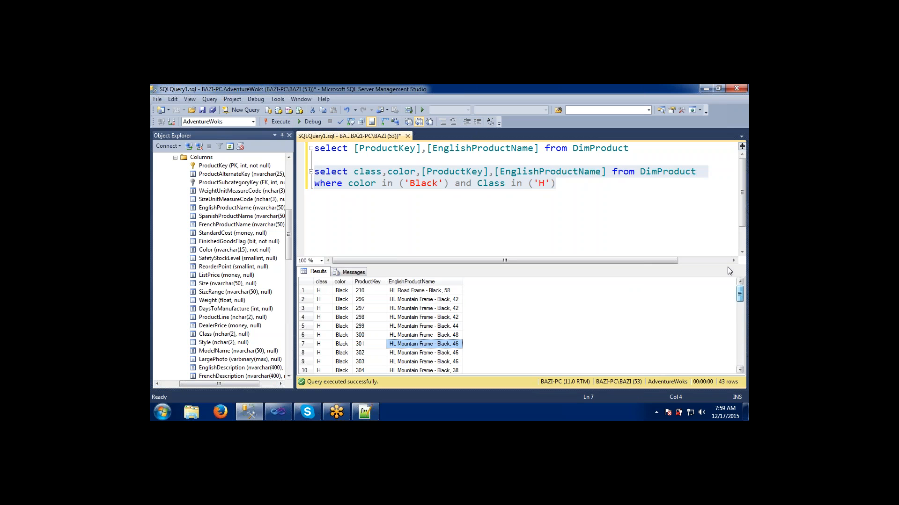
- Change the class filter value to 'L', execute the query, and inspect the returned rows
{"action": "left_click", "coordinate": [546, 184]}
{"action": "key", "text": "BackSpace"}
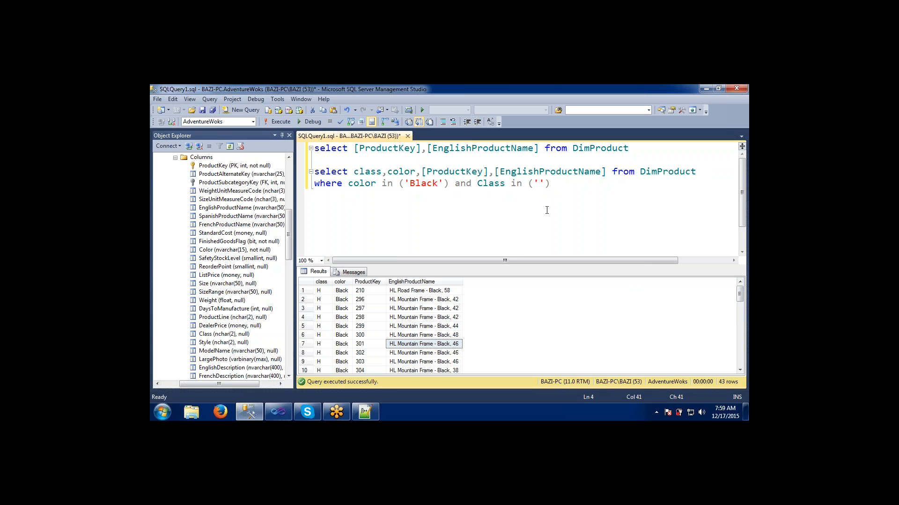
{"action": "type", "text": "L"}
{"action": "key", "text": "shift+Up"}
{"action": "key", "text": "shift+Home"}
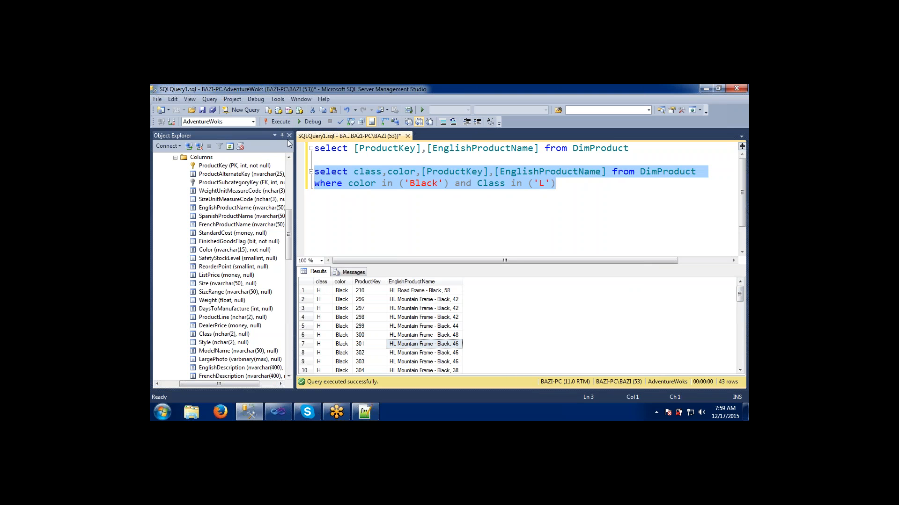
{"action": "left_click", "coordinate": [286, 123]}
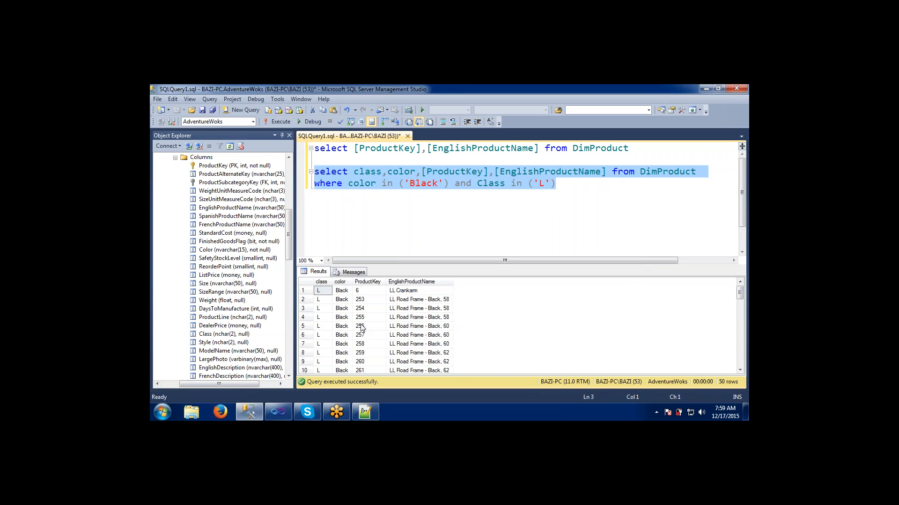
{"action": "left_click", "coordinate": [322, 309]}
{"action": "left_click", "coordinate": [321, 290]}
{"action": "left_click", "coordinate": [321, 326]}
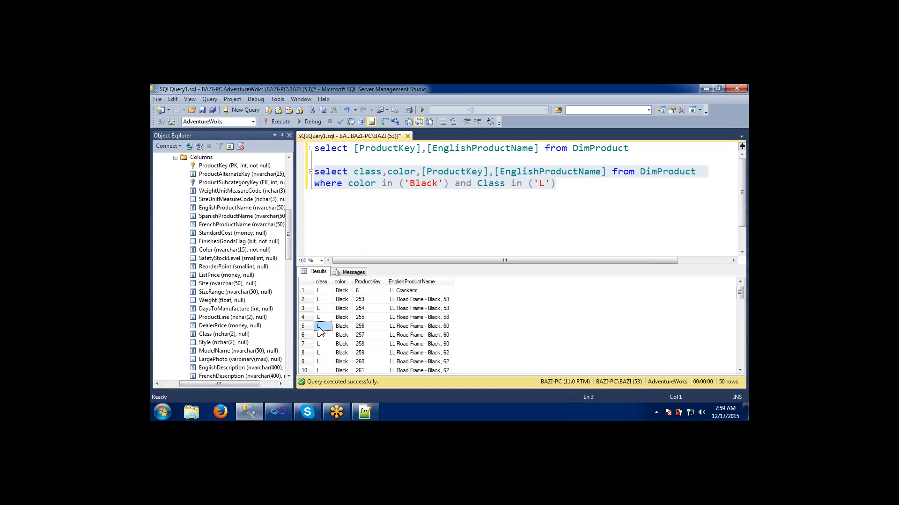
{"action": "left_click", "coordinate": [368, 327]}
{"action": "left_click", "coordinate": [421, 330]}
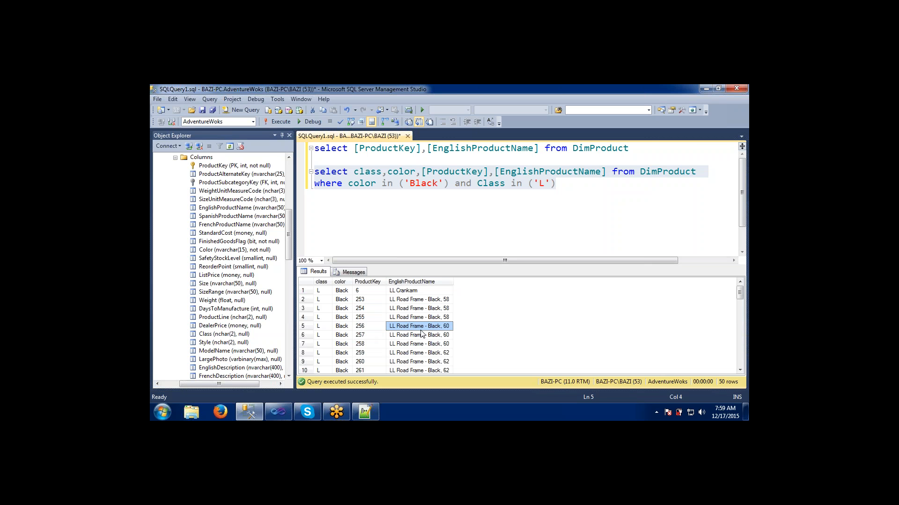
- Return to the report's Design view and move ProdParam above ColorParam in the parameter list
{"action": "key", "text": "alt+Tab"}
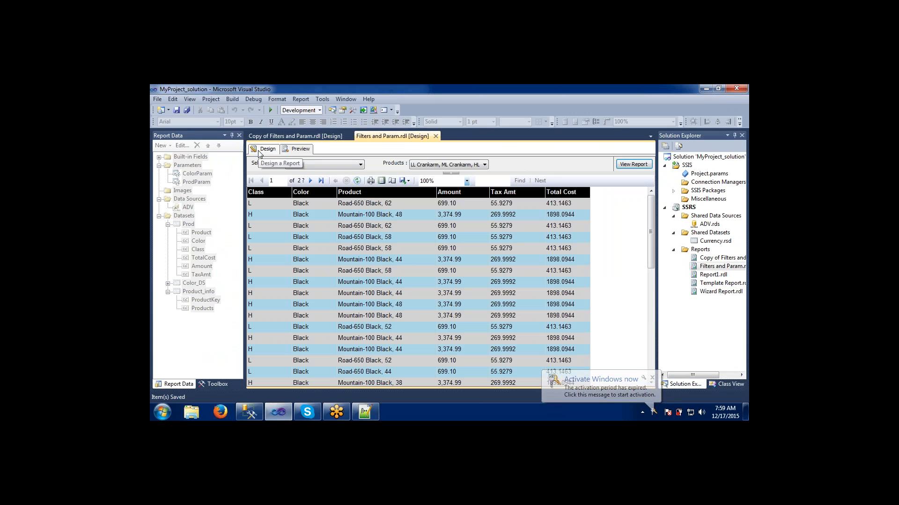
{"action": "left_click", "coordinate": [258, 150]}
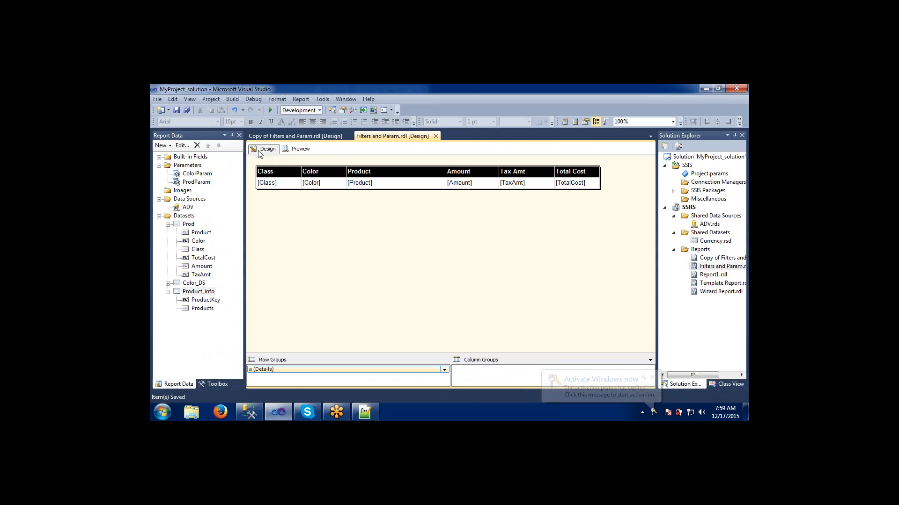
{"action": "left_click", "coordinate": [197, 174]}
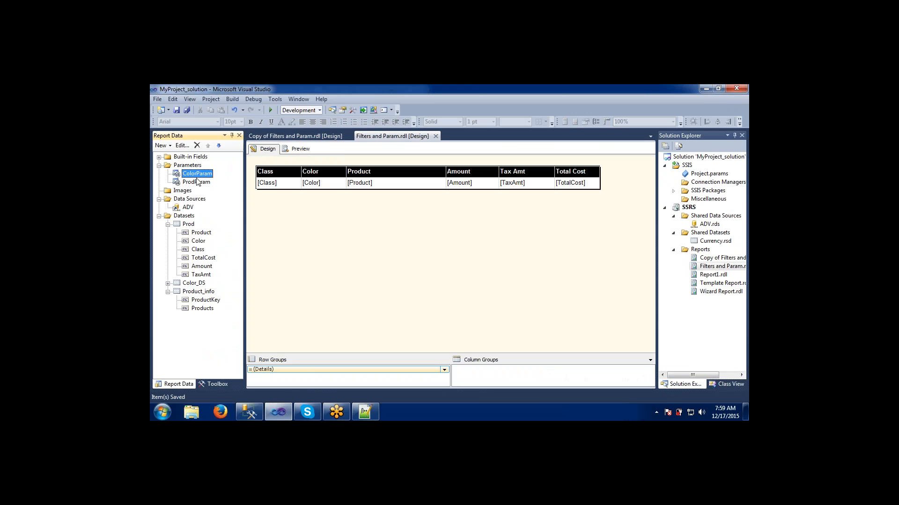
{"action": "left_click", "coordinate": [197, 182]}
{"action": "left_click", "coordinate": [195, 175]}
{"action": "left_click", "coordinate": [196, 182]}
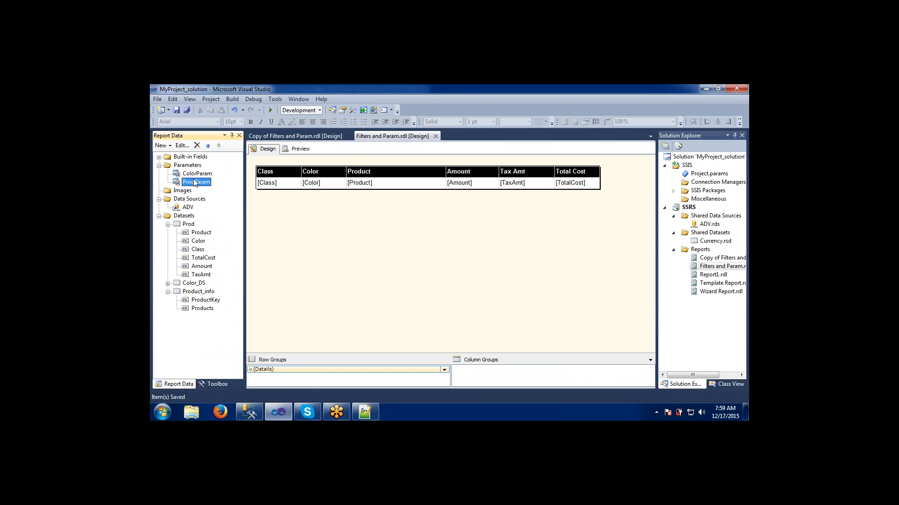
{"action": "left_click", "coordinate": [207, 147]}
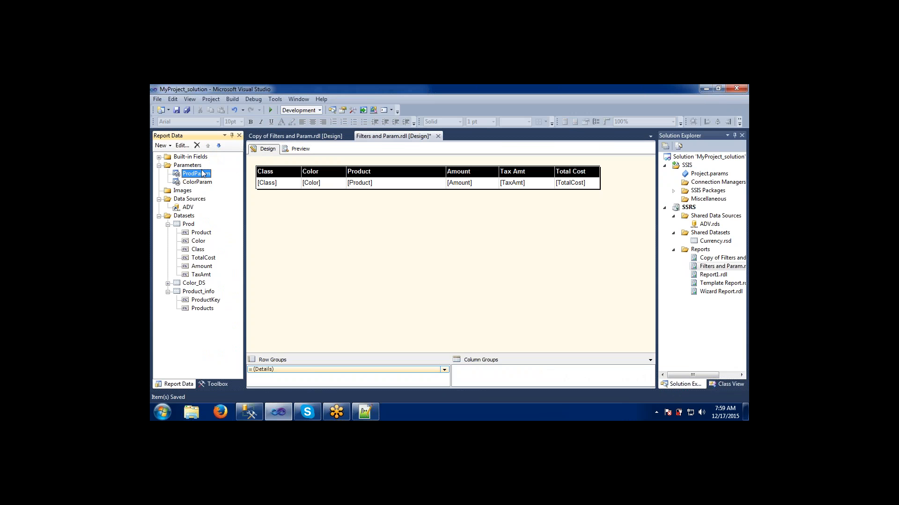
- Preview the report, go back to Design view, and move ProdParam back below ColorParam
{"action": "left_click", "coordinate": [296, 151]}
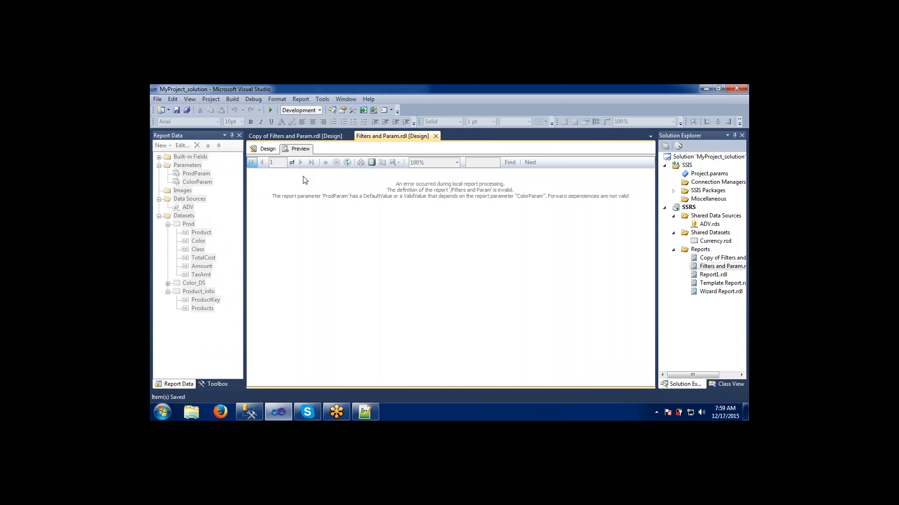
{"action": "left_click", "coordinate": [265, 151]}
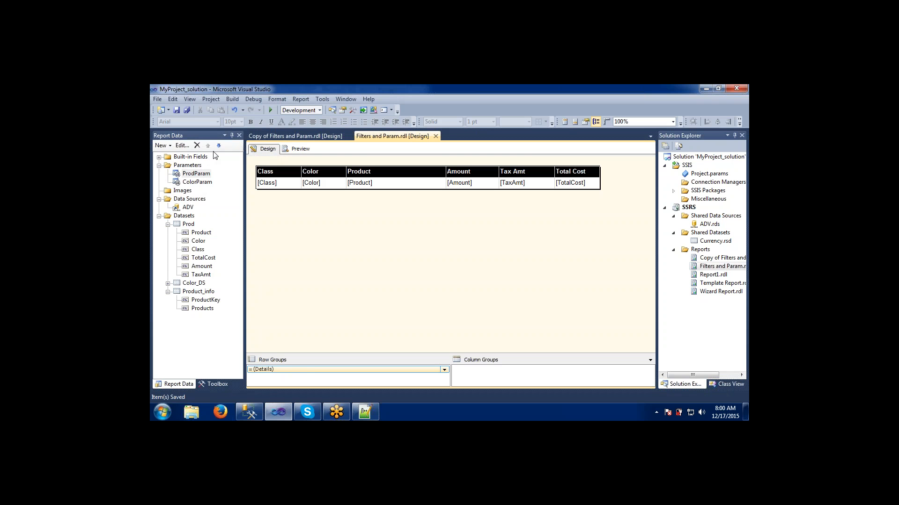
{"action": "left_click", "coordinate": [219, 145]}
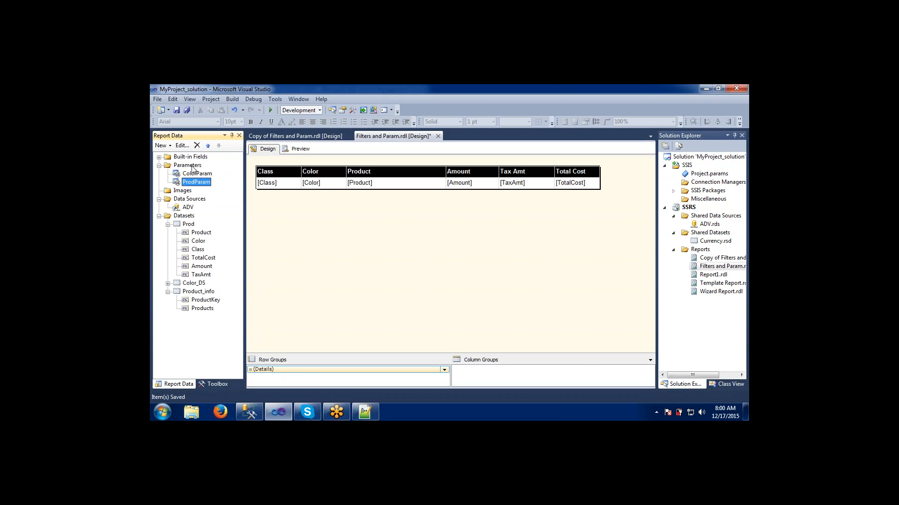
- Add a new report parameter named ClassParam with prompt Class that allows multiple values
{"action": "left_click", "coordinate": [188, 166]}
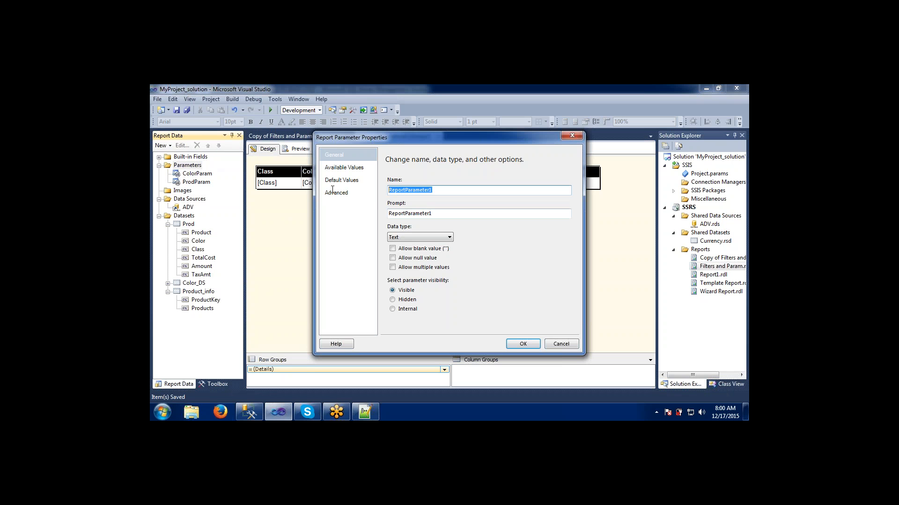
{"action": "type", "text": "C"}
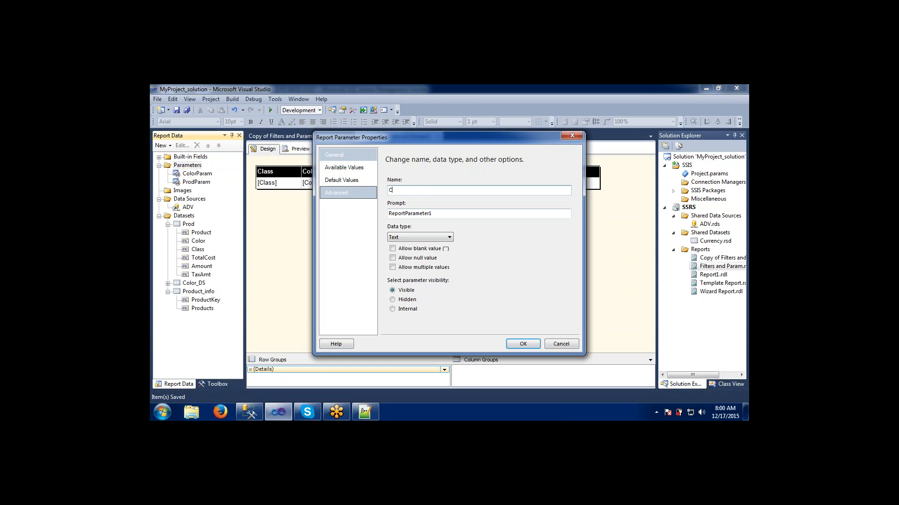
{"action": "type", "text": "lassParam"}
{"action": "key", "text": "Tab"}
{"action": "type", "text": "Class"}
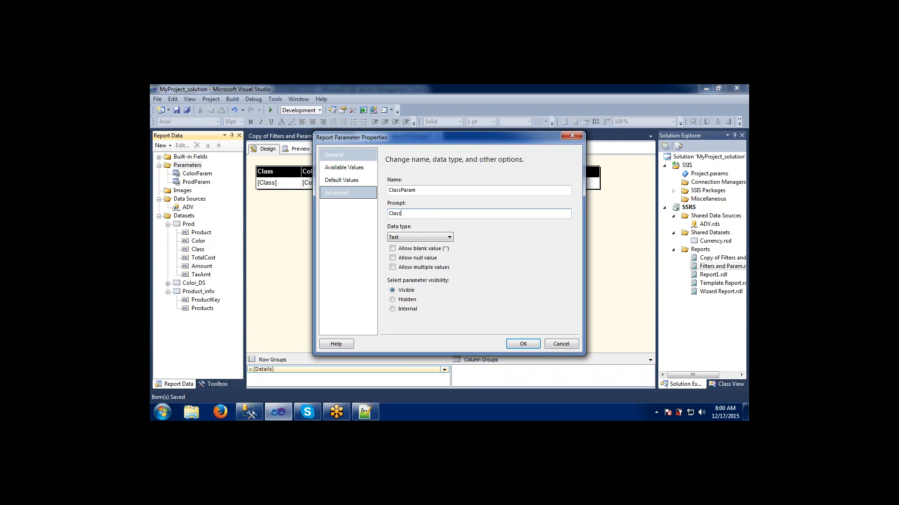
{"action": "left_click", "coordinate": [392, 268]}
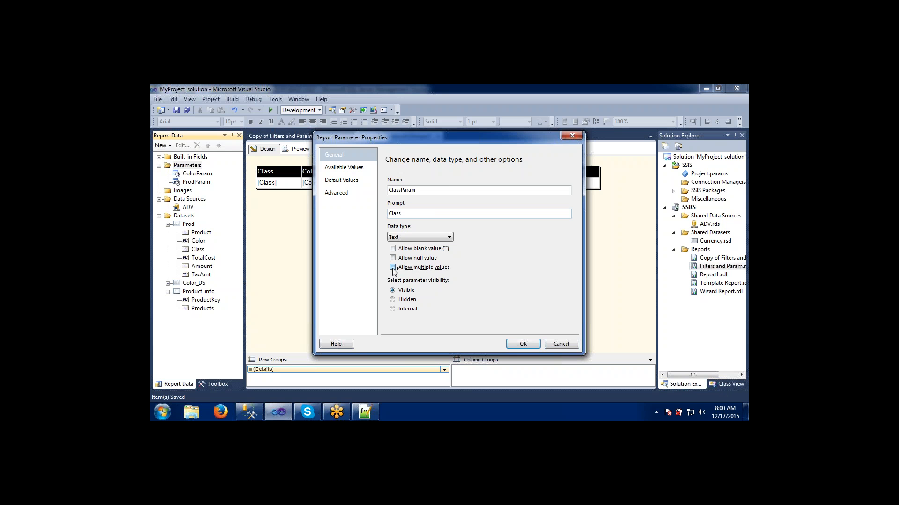
{"action": "left_click", "coordinate": [519, 344]}
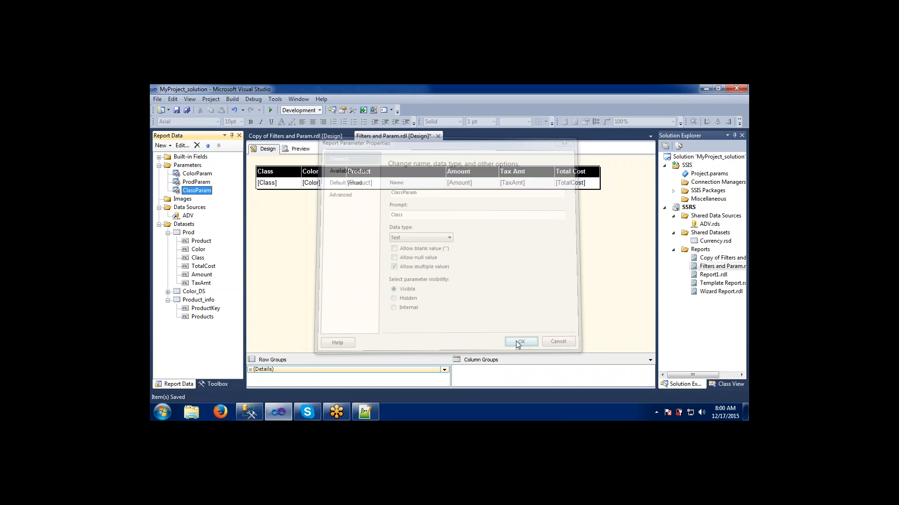
{"action": "left_click", "coordinate": [180, 234]}
{"action": "left_click", "coordinate": [181, 226]}
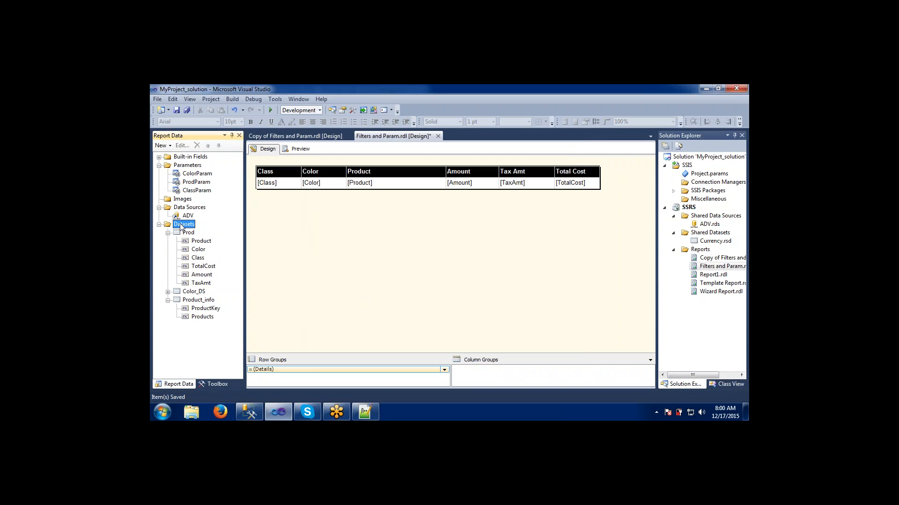
{"action": "left_click", "coordinate": [683, 95]}
{"action": "left_click", "coordinate": [683, 94]}
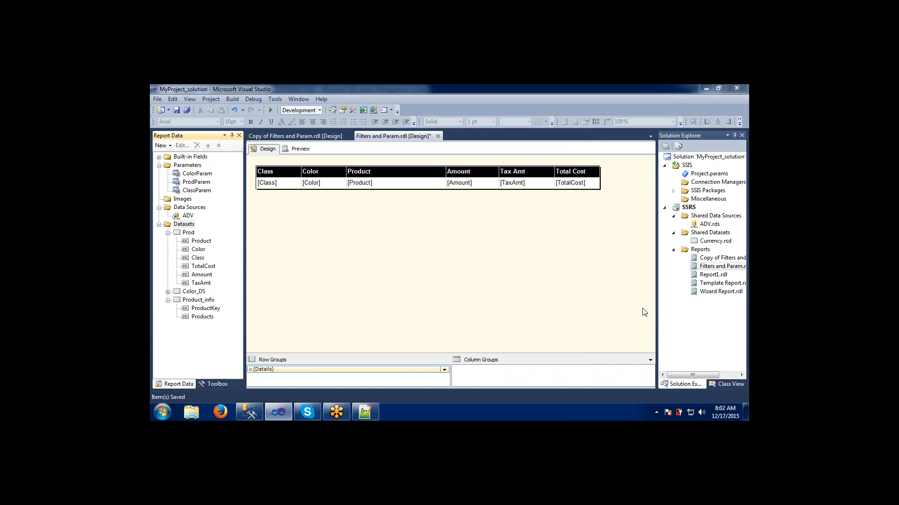
{"action": "left_click", "coordinate": [518, 288]}
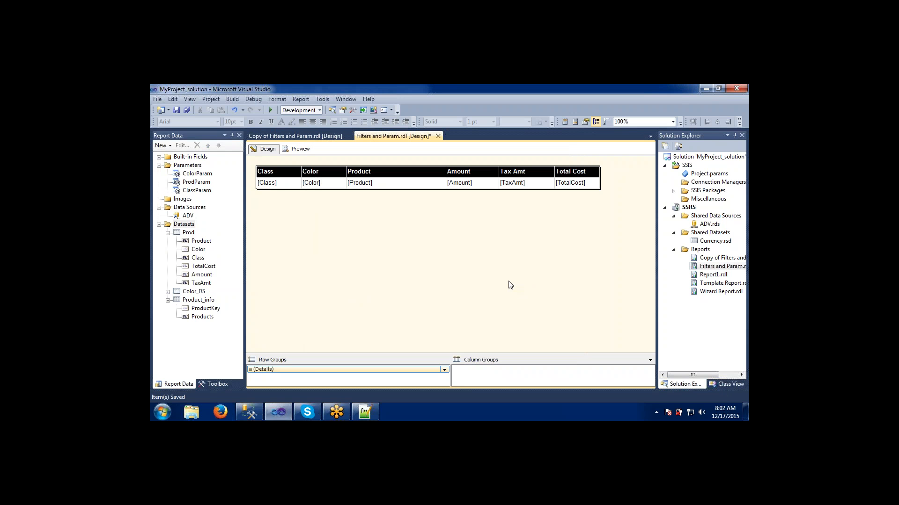
{"action": "left_click", "coordinate": [183, 183]}
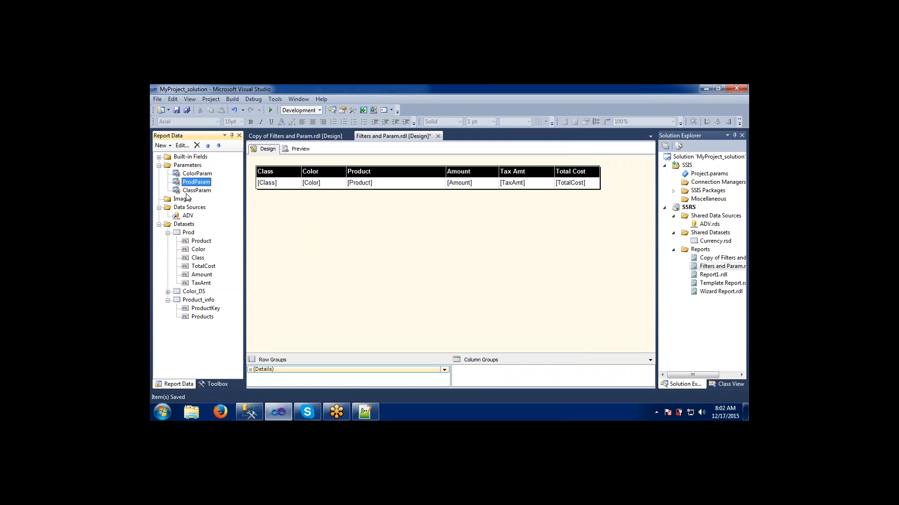
{"action": "left_click", "coordinate": [189, 191]}
{"action": "left_click", "coordinate": [189, 166]}
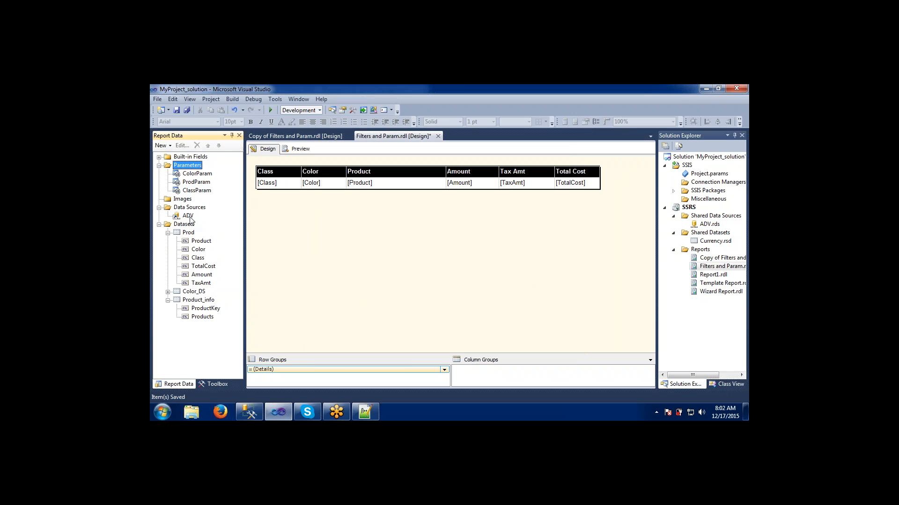
- Add a dataset named Class embedded in the report using the ADV data source, without a query
{"action": "left_click", "coordinate": [182, 224]}
{"action": "right_click", "coordinate": [190, 224]}
{"action": "left_click", "coordinate": [202, 226]}
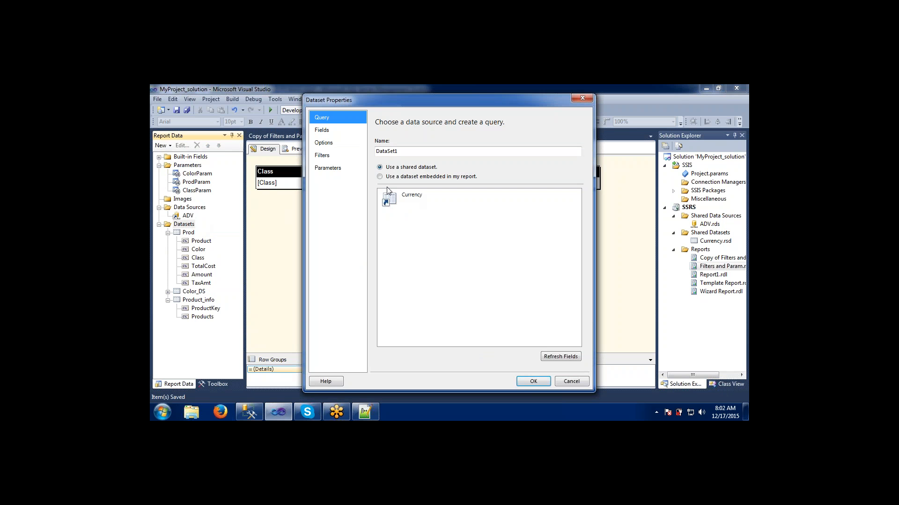
{"action": "left_click_drag", "start_coordinate": [399, 154], "coordinate": [345, 155]}
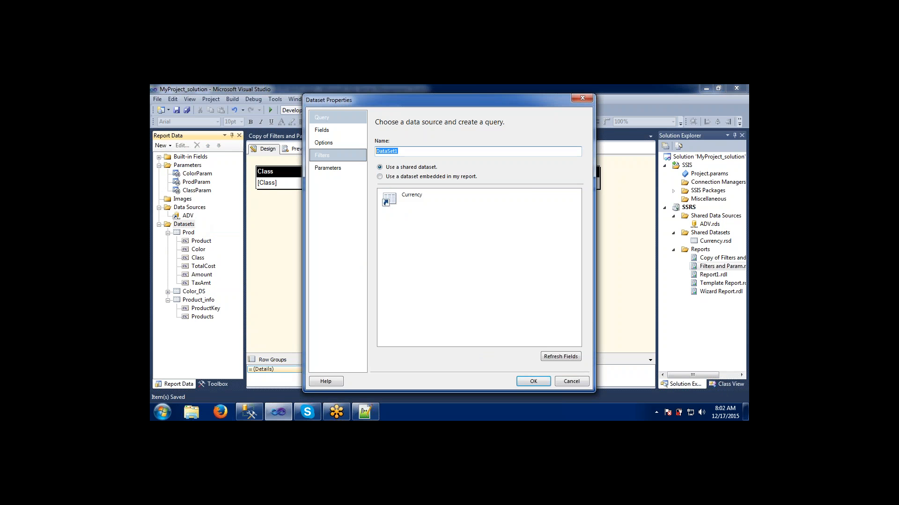
{"action": "type", "text": "Class"}
{"action": "left_click", "coordinate": [379, 176]}
{"action": "left_click", "coordinate": [392, 204]}
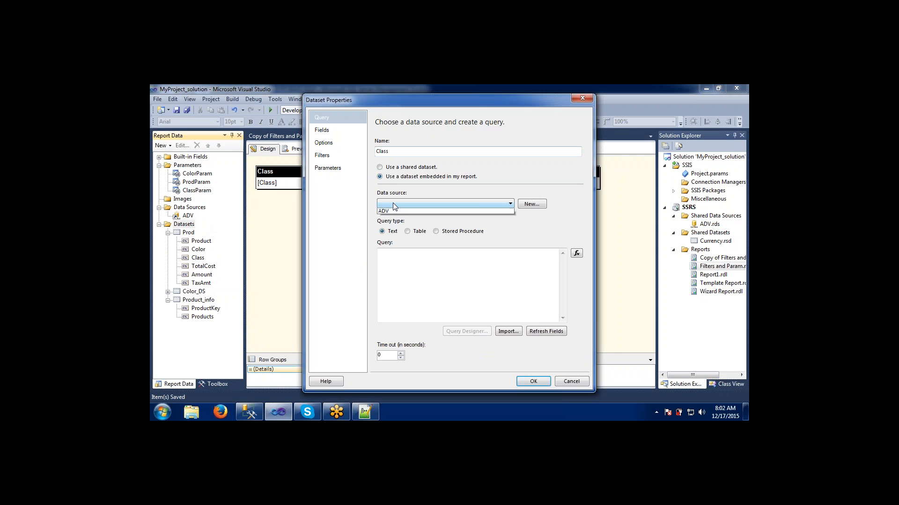
{"action": "left_click", "coordinate": [390, 212]}
{"action": "left_click", "coordinate": [395, 267]}
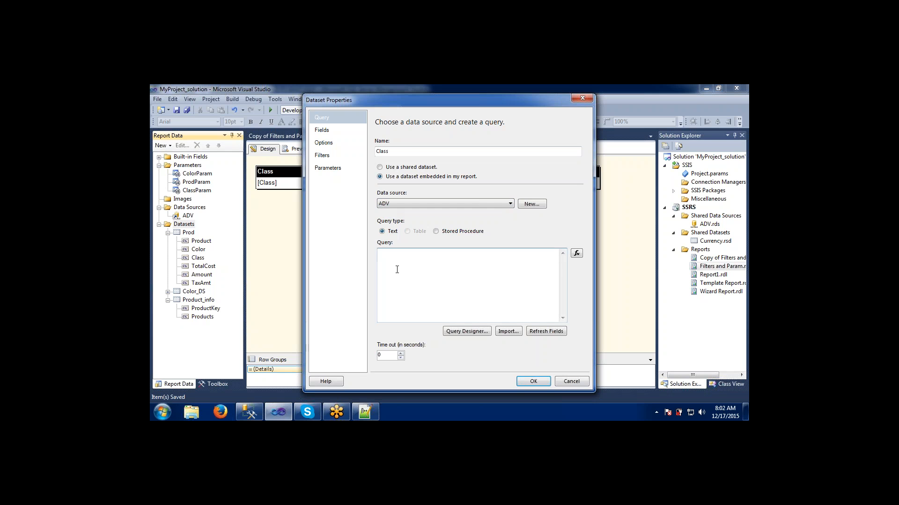
{"action": "key", "text": "alt+Tab"}
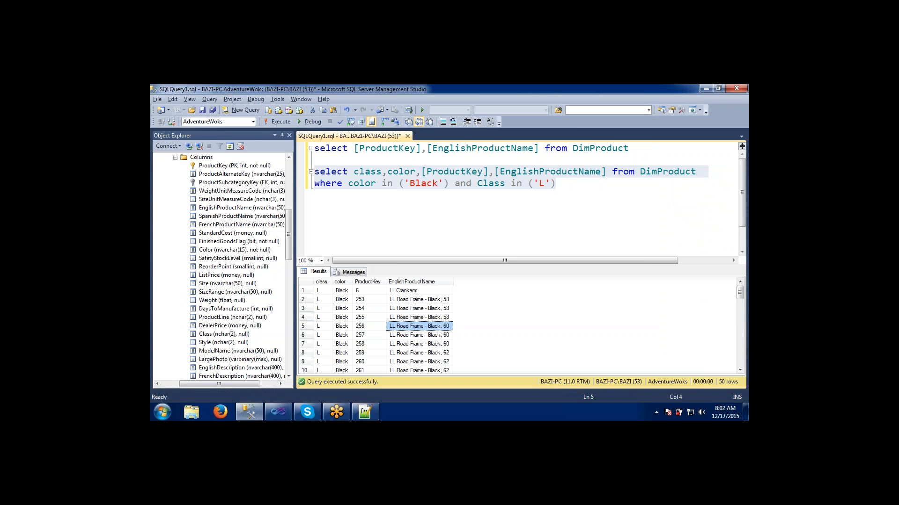
{"action": "key", "text": "alt+Tab"}
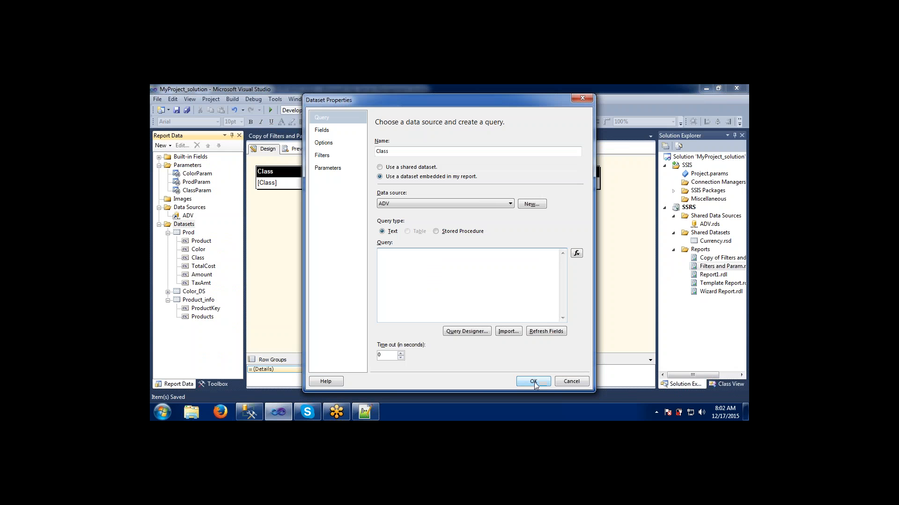
{"action": "left_click", "coordinate": [534, 382]}
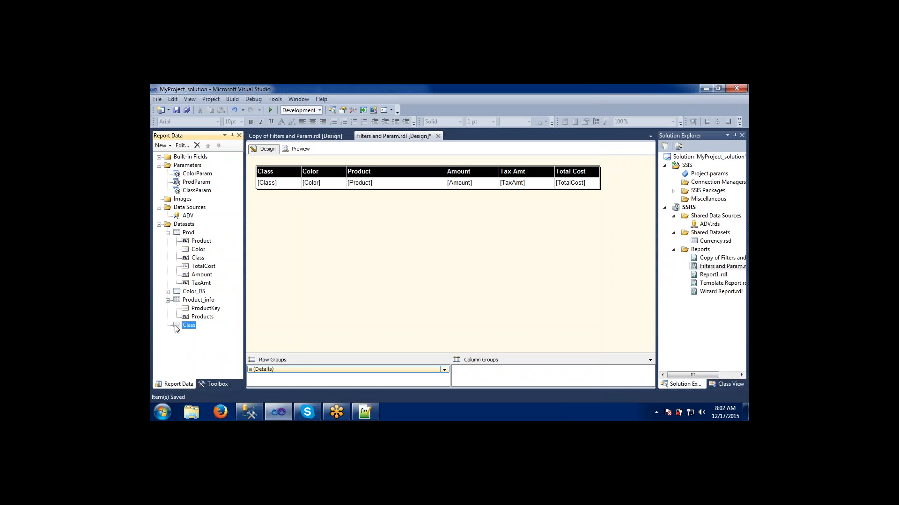
- Open the Prod dataset's properties to review its query, close them, and briefly preview the report
{"action": "double_click", "coordinate": [187, 233]}
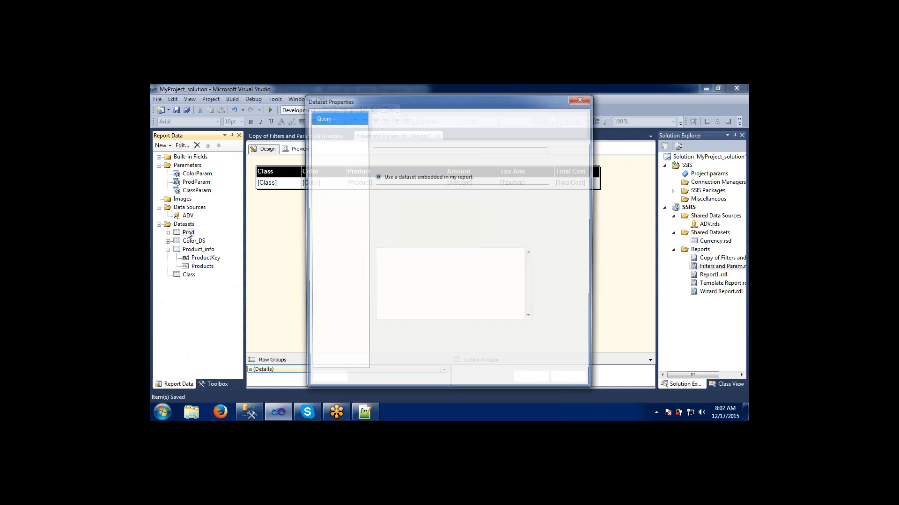
{"action": "left_click", "coordinate": [406, 308]}
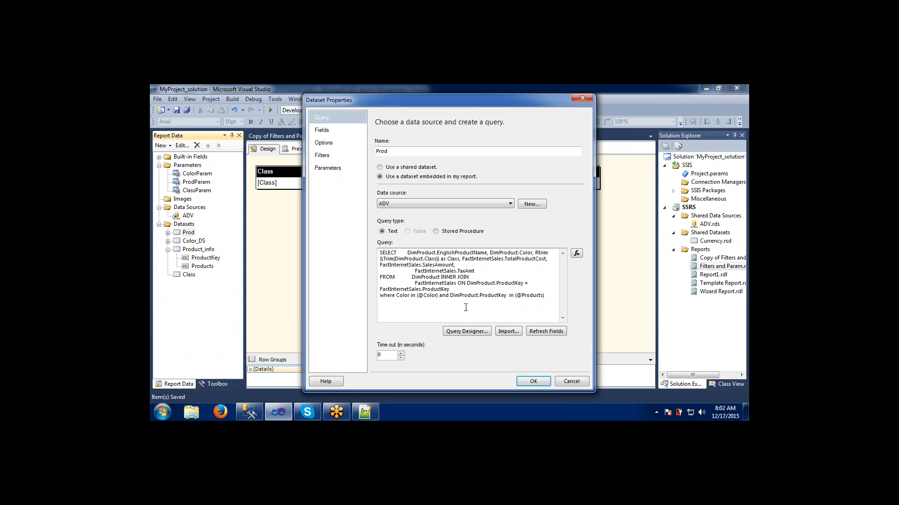
{"action": "left_click", "coordinate": [570, 381]}
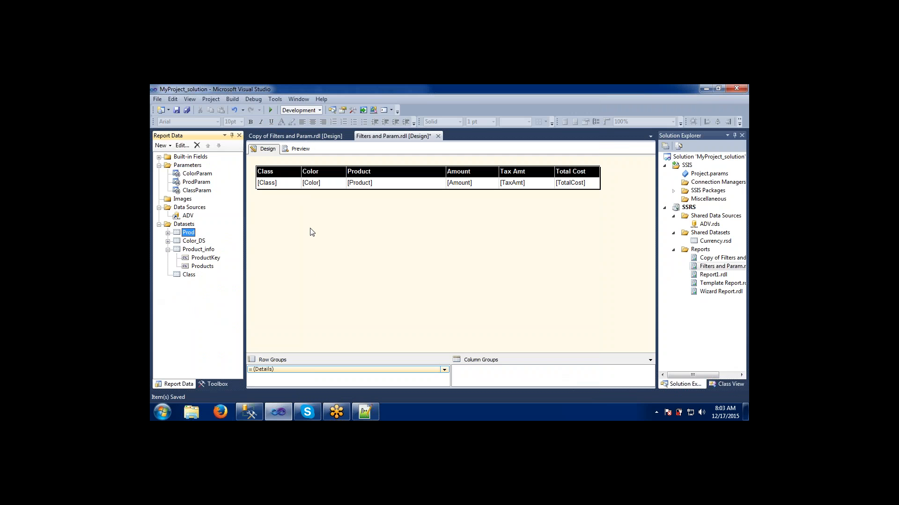
{"action": "left_click", "coordinate": [300, 149]}
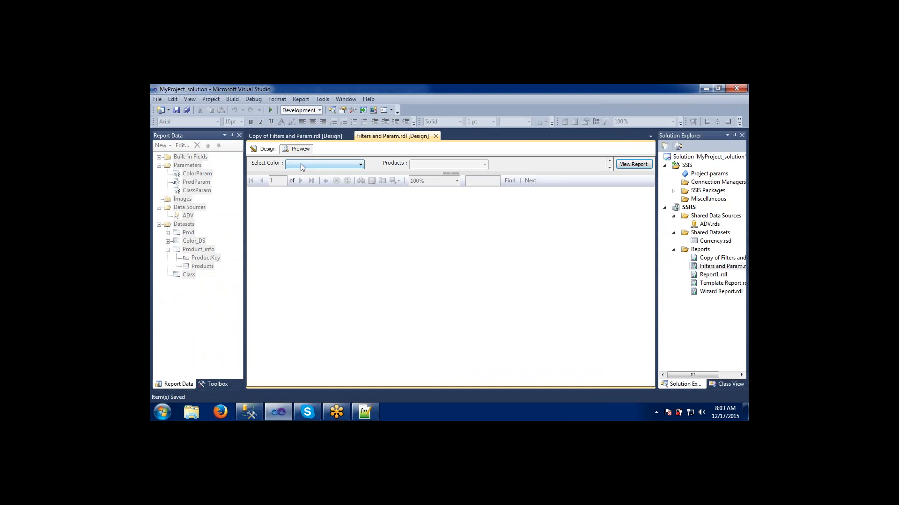
{"action": "left_click", "coordinate": [268, 150]}
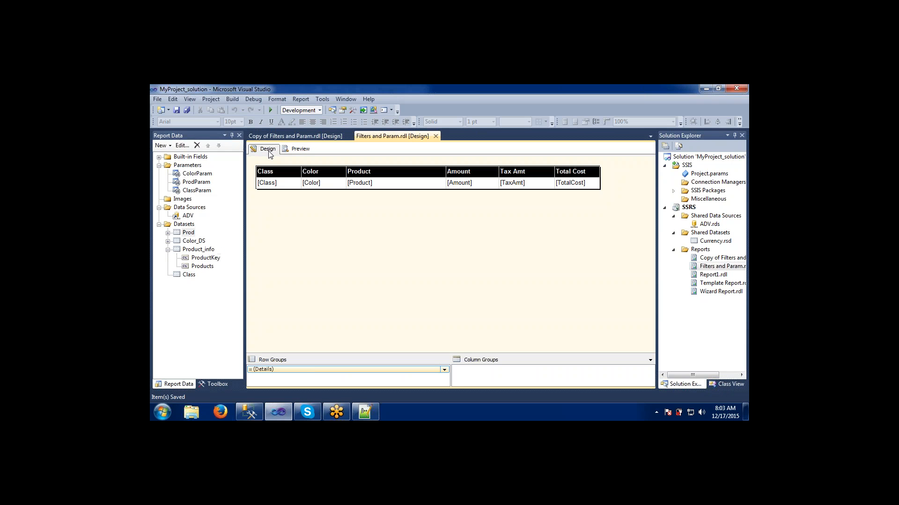
- Delete the Class dataset
{"action": "right_click", "coordinate": [176, 275]}
{"action": "left_click", "coordinate": [192, 313]}
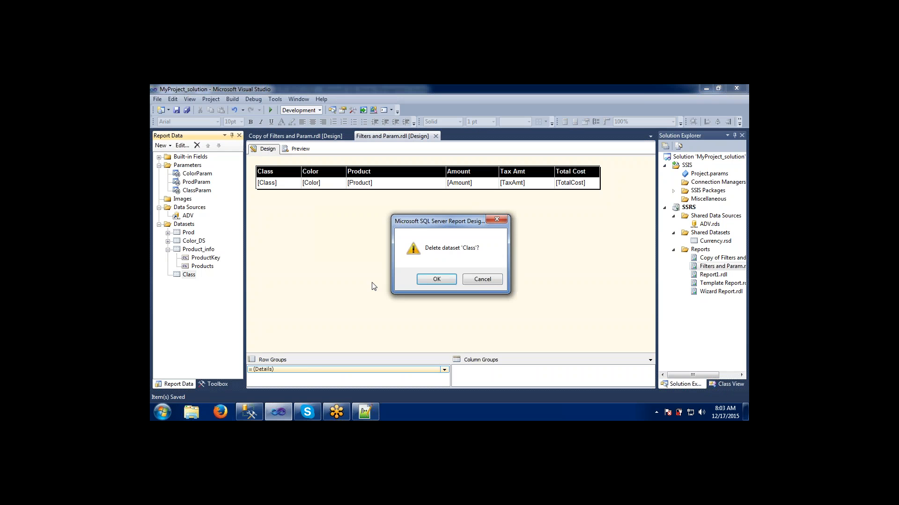
{"action": "left_click", "coordinate": [424, 278]}
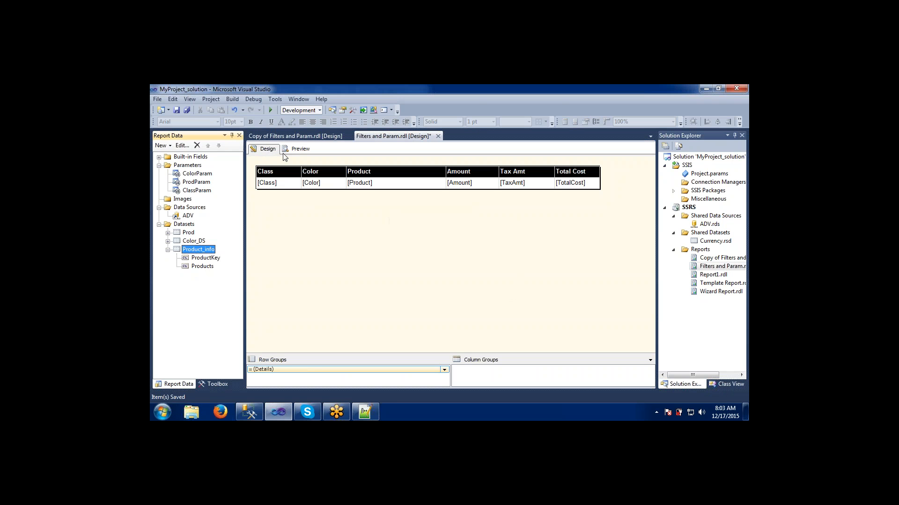
- Preview the report, choose Black as the color, and open the Products list to inspect it
{"action": "left_click", "coordinate": [296, 150]}
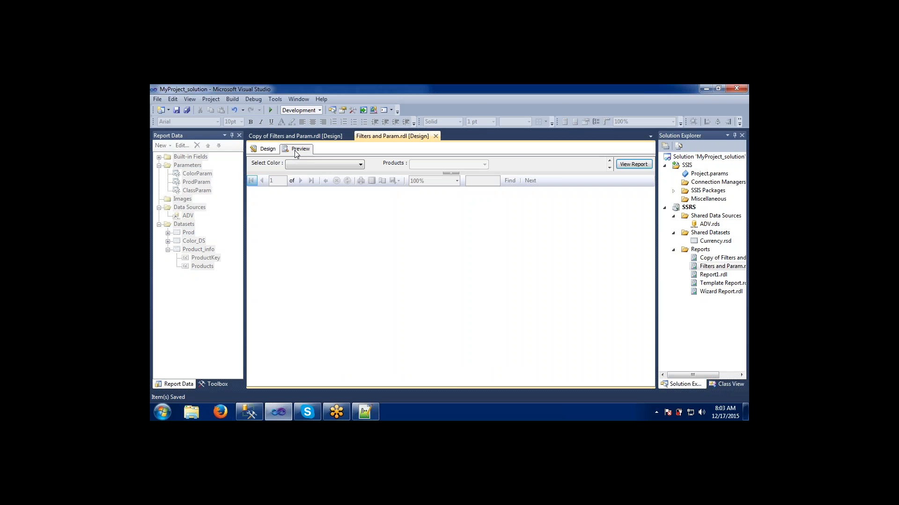
{"action": "left_click", "coordinate": [303, 166]}
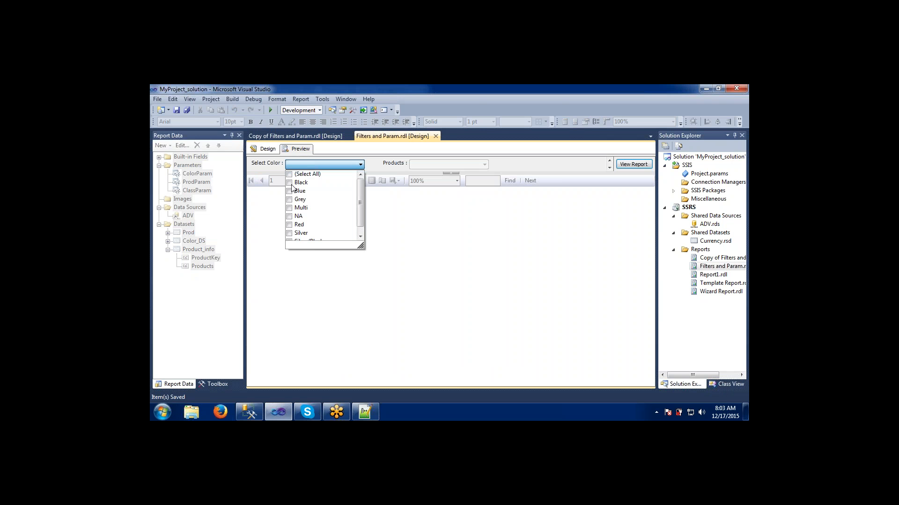
{"action": "left_click", "coordinate": [292, 184]}
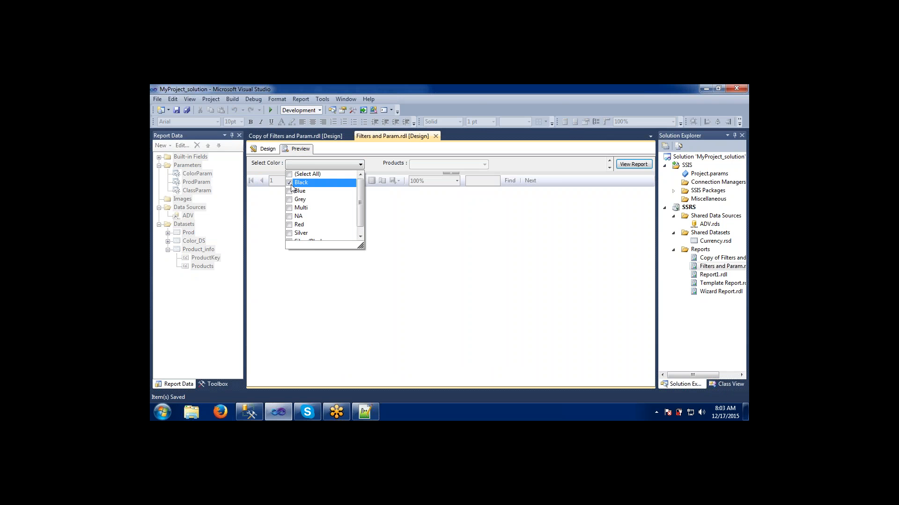
{"action": "left_click", "coordinate": [398, 191]}
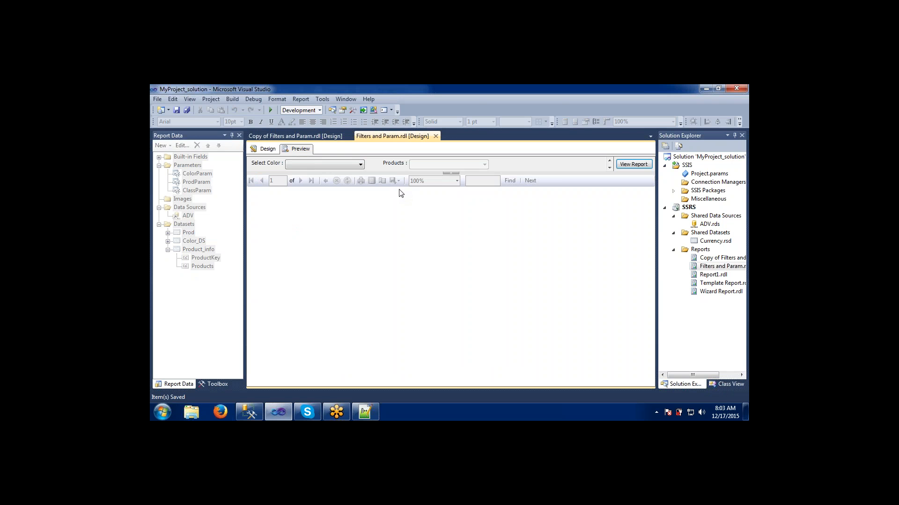
{"action": "left_click", "coordinate": [423, 166]}
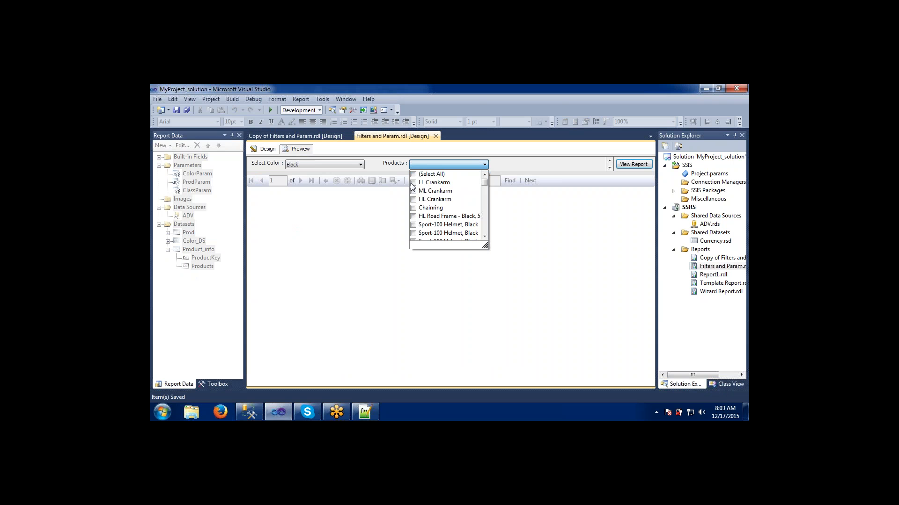
{"action": "left_click", "coordinate": [237, 199]}
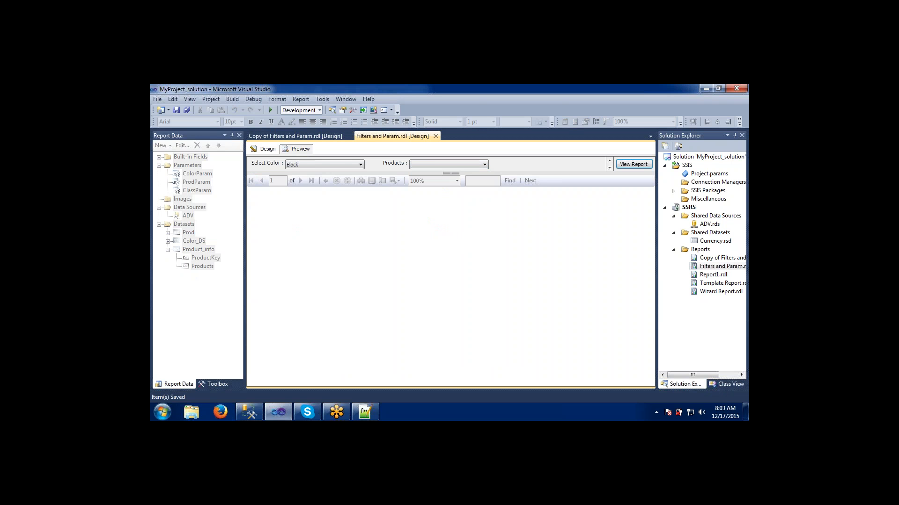
- Switch to SQL Server Management Studio and write and run a query selecting class from DimProduct
{"action": "left_click", "coordinate": [257, 418]}
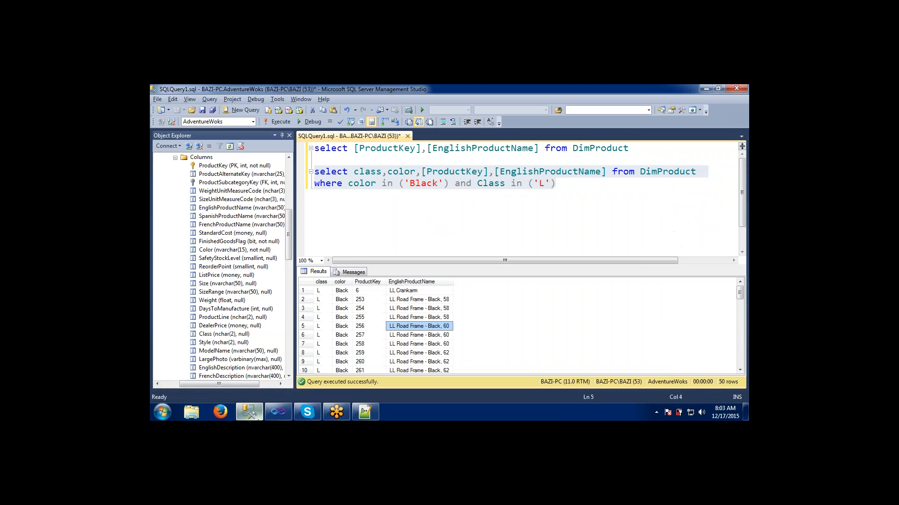
{"action": "left_click", "coordinate": [560, 196]}
{"action": "key", "text": "Return"}
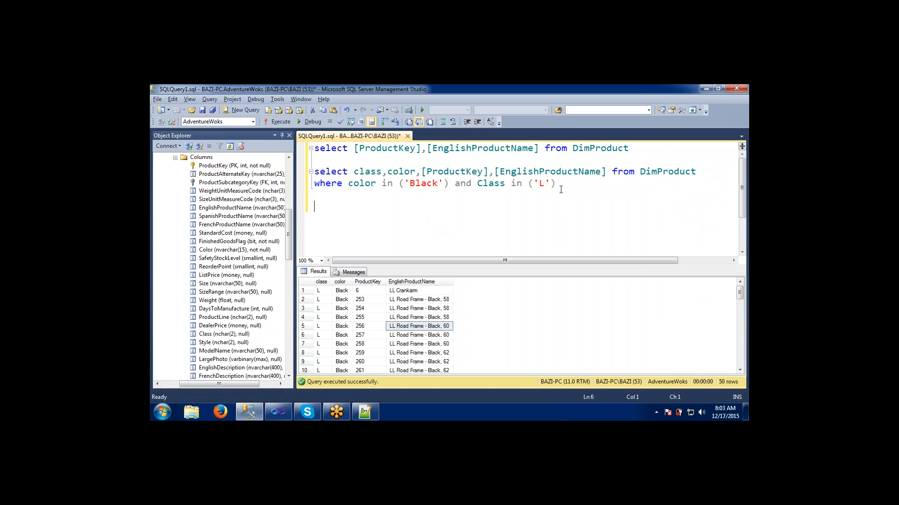
{"action": "type", "text": "select cla"}
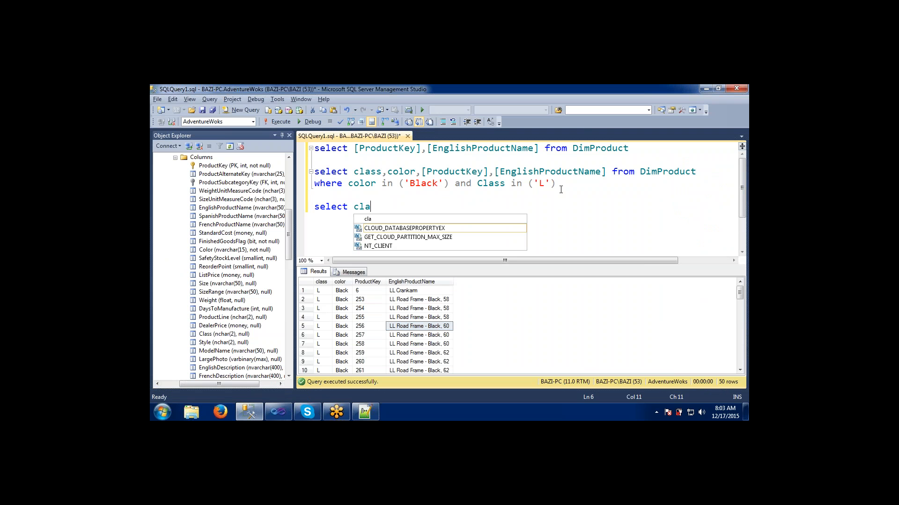
{"action": "type", "text": "ss"}
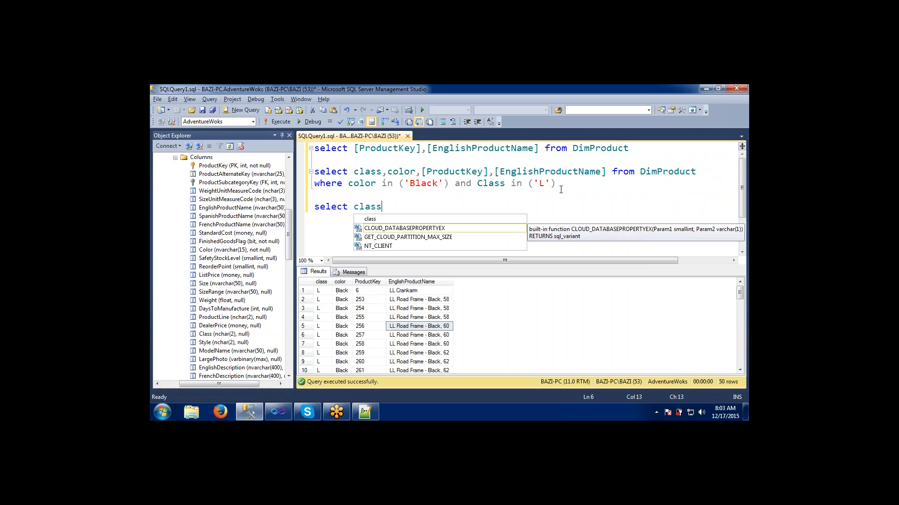
{"action": "type", "text": " from "}
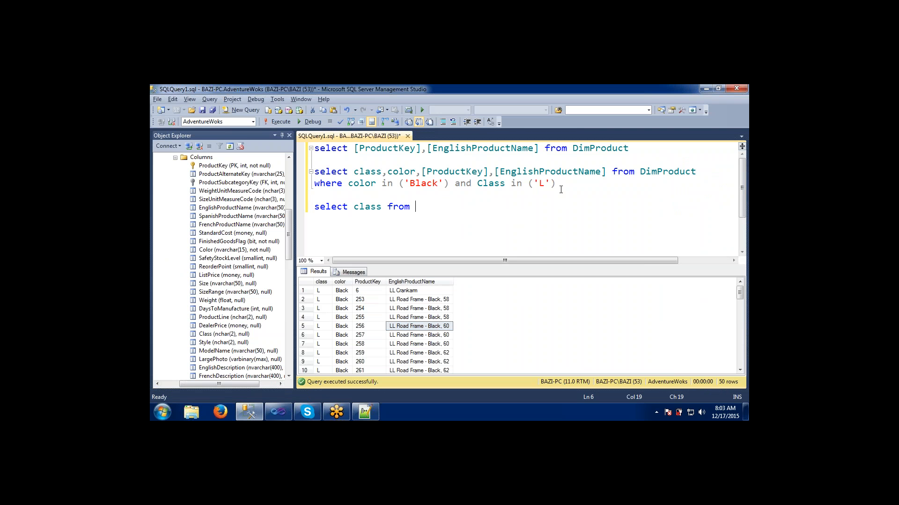
{"action": "type", "text": "dimp"}
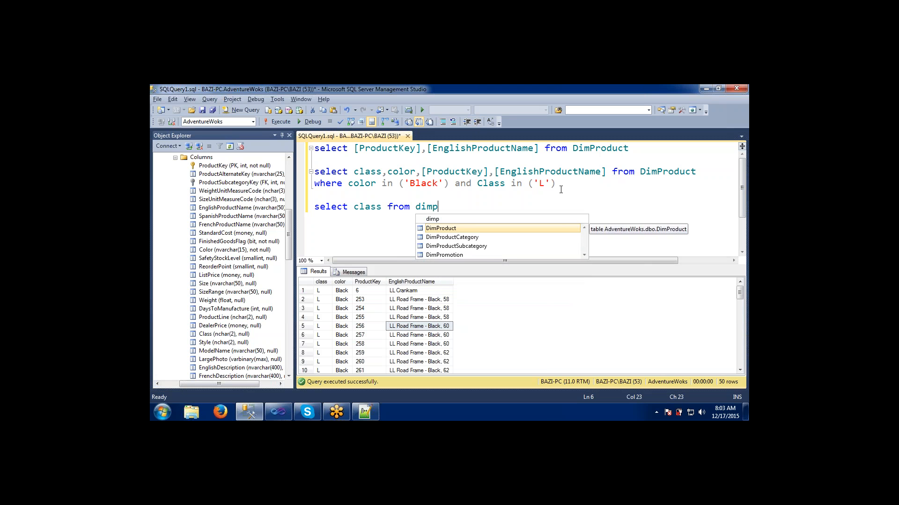
{"action": "key", "text": "Tab"}
{"action": "key", "text": "shift+Home"}
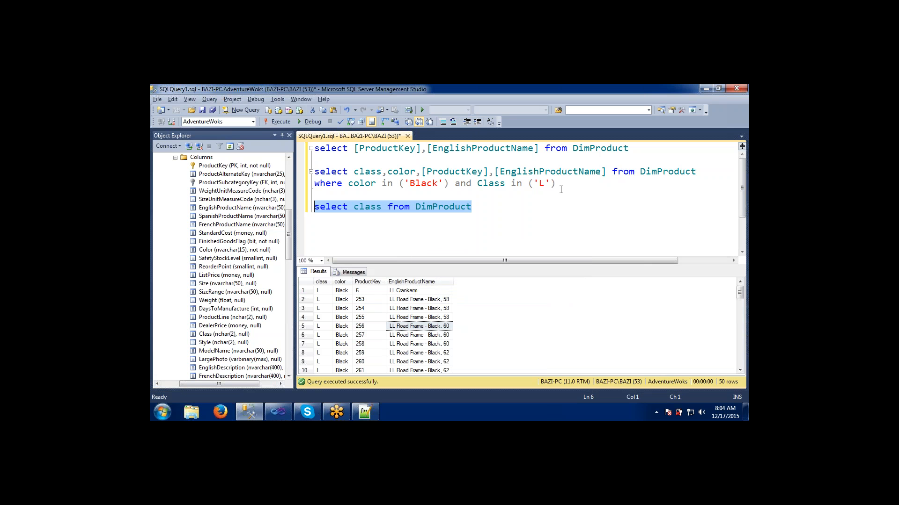
{"action": "key", "text": "F5"}
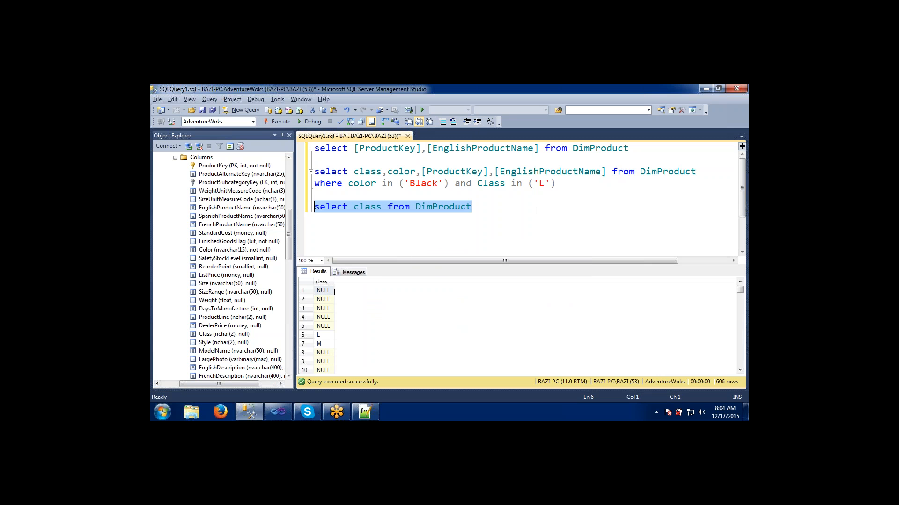
- Add distinct to the class query so it reads select distinct class from DimProduct, and run it
{"action": "left_click", "coordinate": [354, 208]}
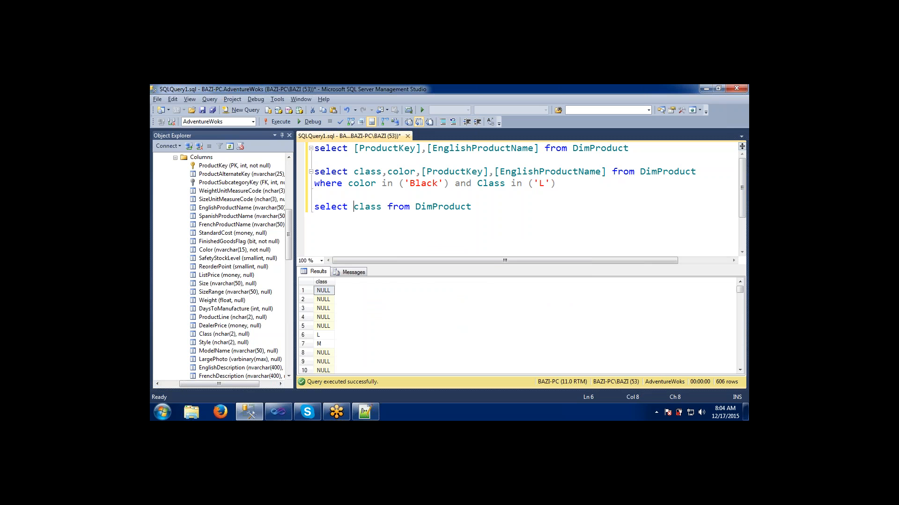
{"action": "type", "text": "di"}
{"action": "type", "text": "sti"}
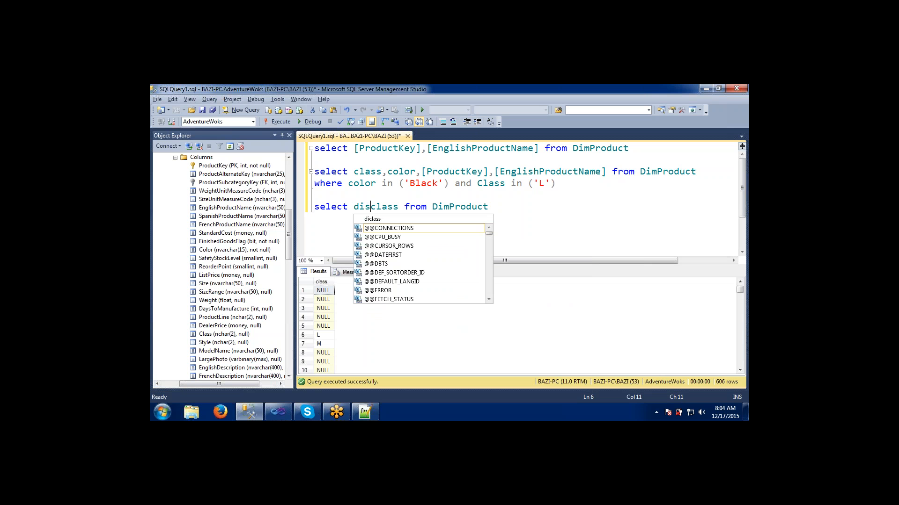
{"action": "type", "text": "nct"}
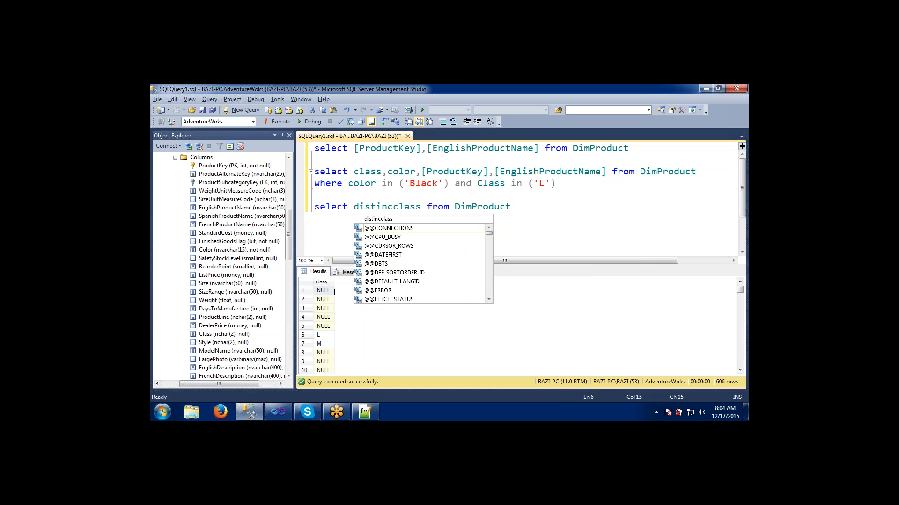
{"action": "left_click_drag", "start_coordinate": [523, 207], "coordinate": [313, 207]}
{"action": "left_click", "coordinate": [278, 122]}
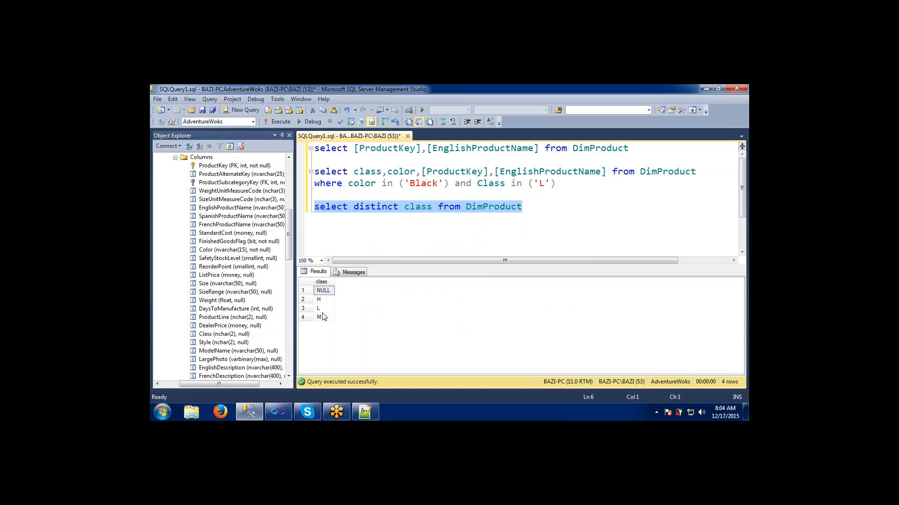
{"action": "key", "text": "alt+Tab"}
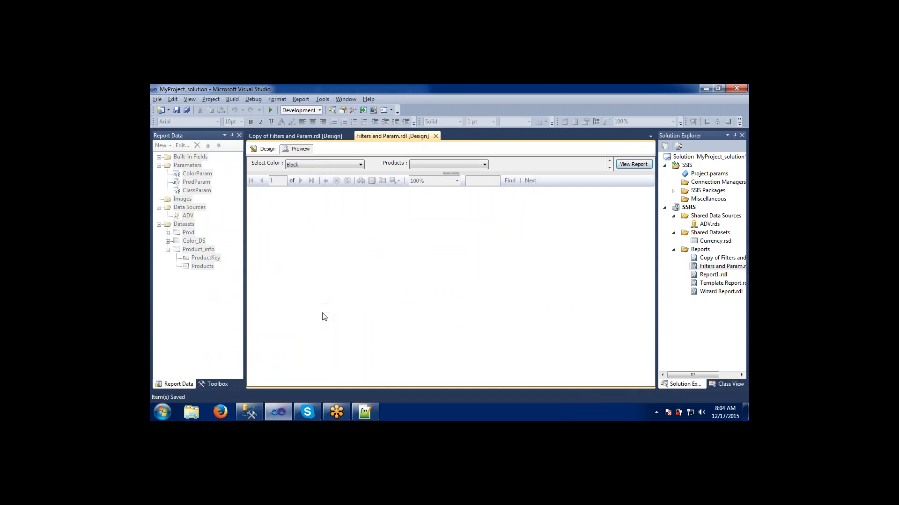
{"action": "key", "text": "alt+Tab"}
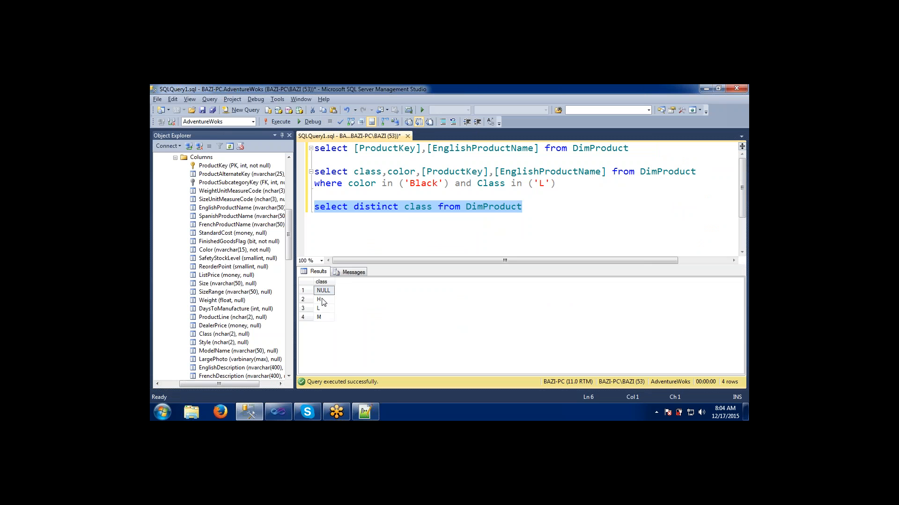
{"action": "key", "text": "alt+Tab"}
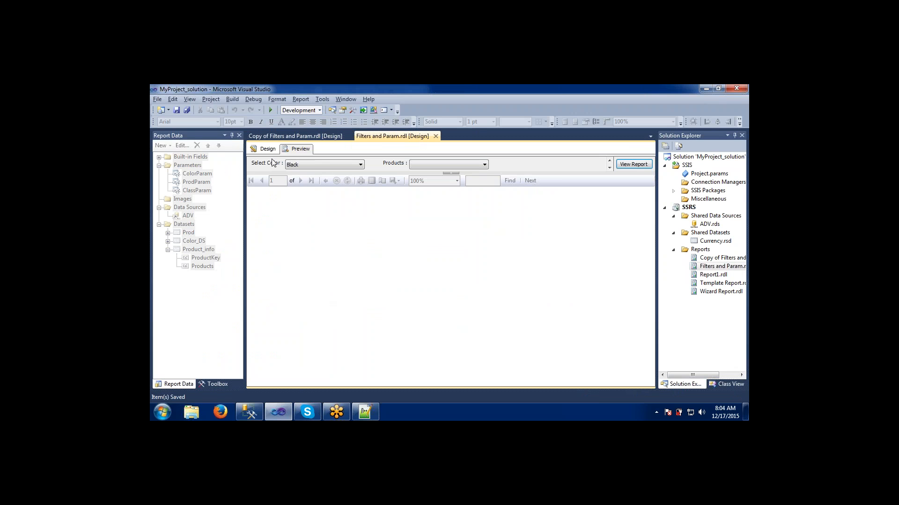
- Try to view the report with Black as the color and all products selected, then open the empty Class parameter list
{"action": "left_click", "coordinate": [326, 161]}
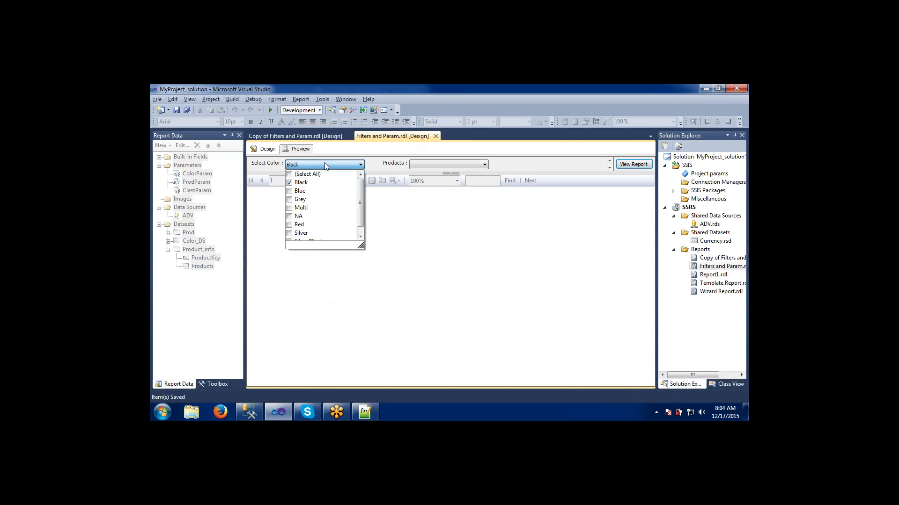
{"action": "left_click", "coordinate": [290, 192]}
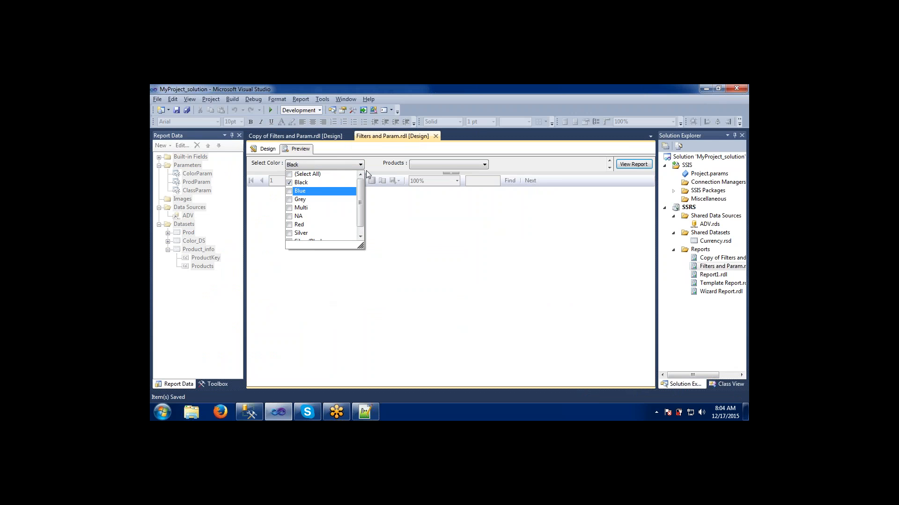
{"action": "left_click", "coordinate": [388, 167]}
{"action": "left_click", "coordinate": [423, 164]}
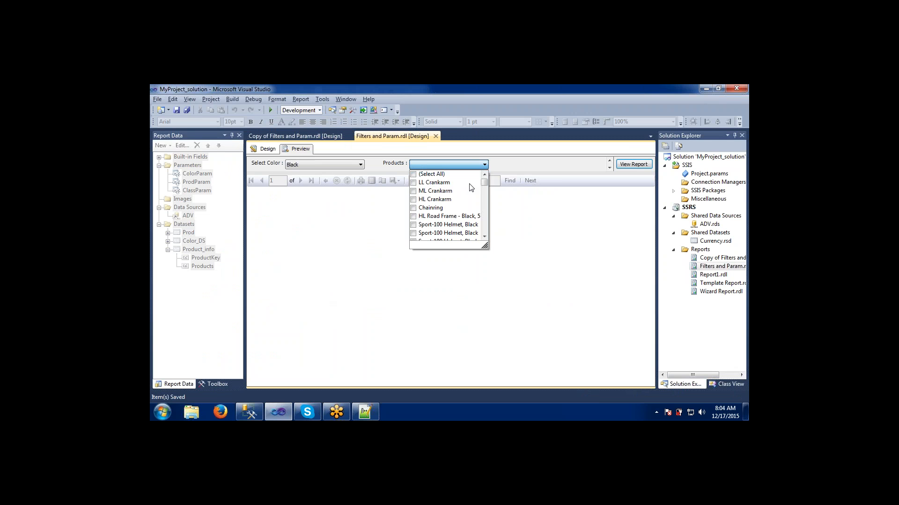
{"action": "left_click", "coordinate": [414, 176]}
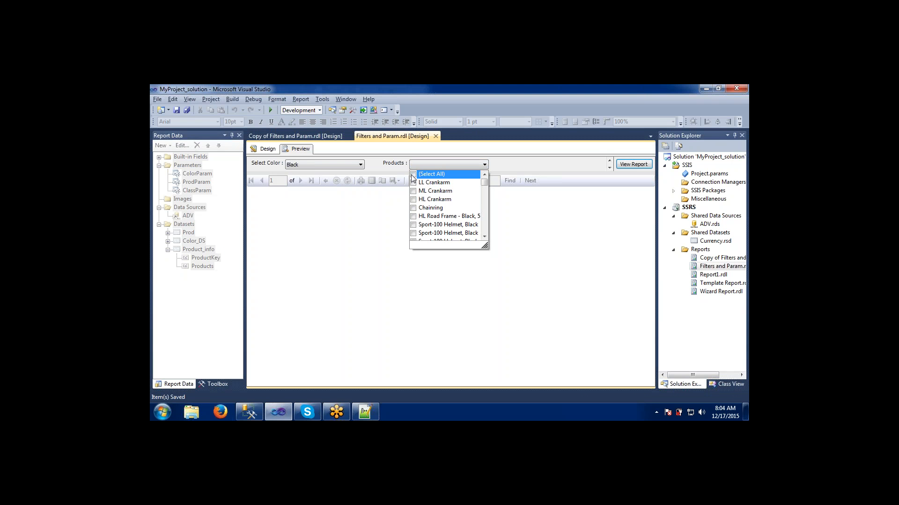
{"action": "left_click", "coordinate": [547, 164]}
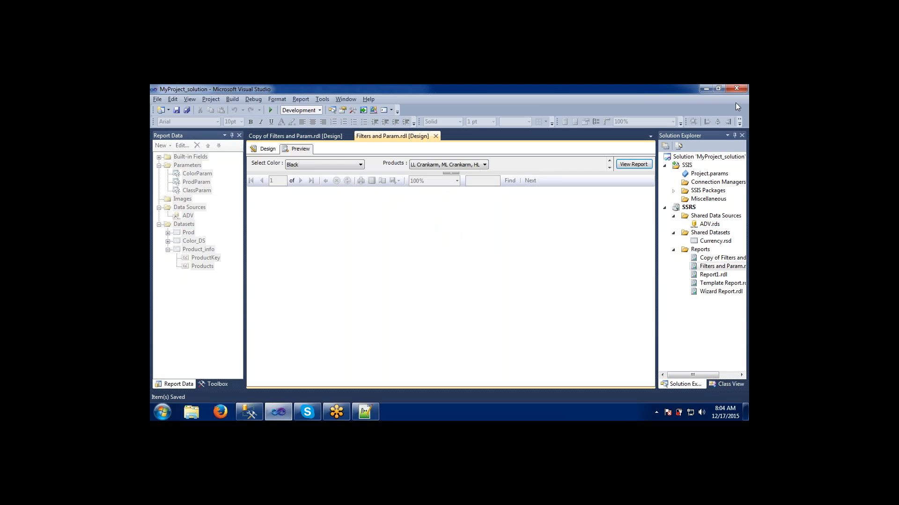
{"action": "left_click", "coordinate": [632, 164]}
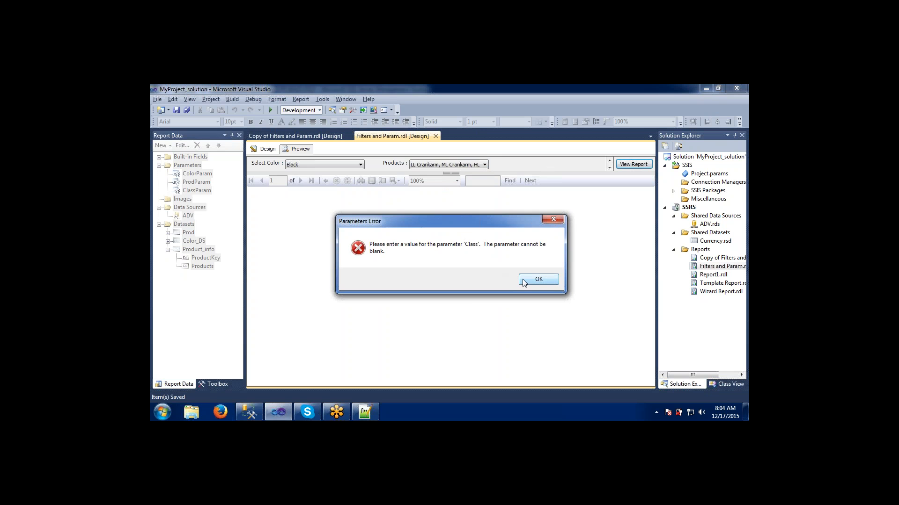
{"action": "left_click", "coordinate": [524, 280]}
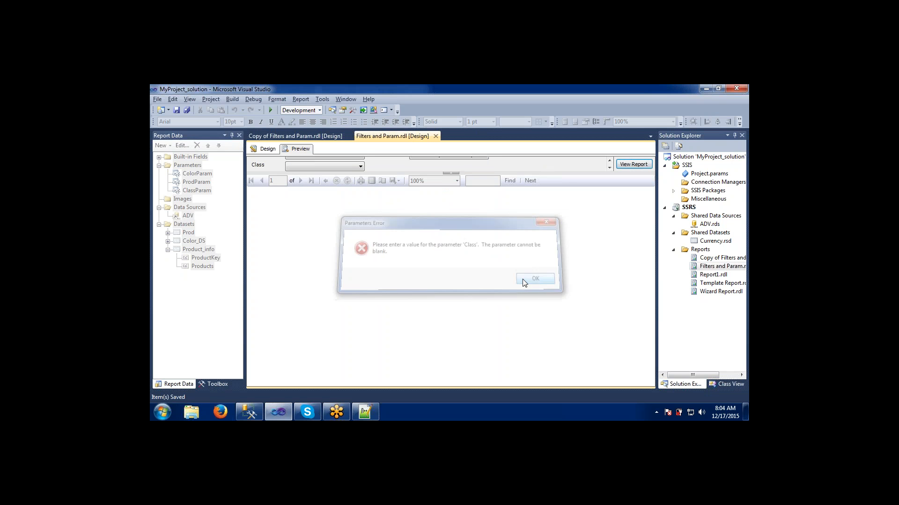
{"action": "left_click", "coordinate": [311, 165]}
{"action": "left_click", "coordinate": [383, 168]}
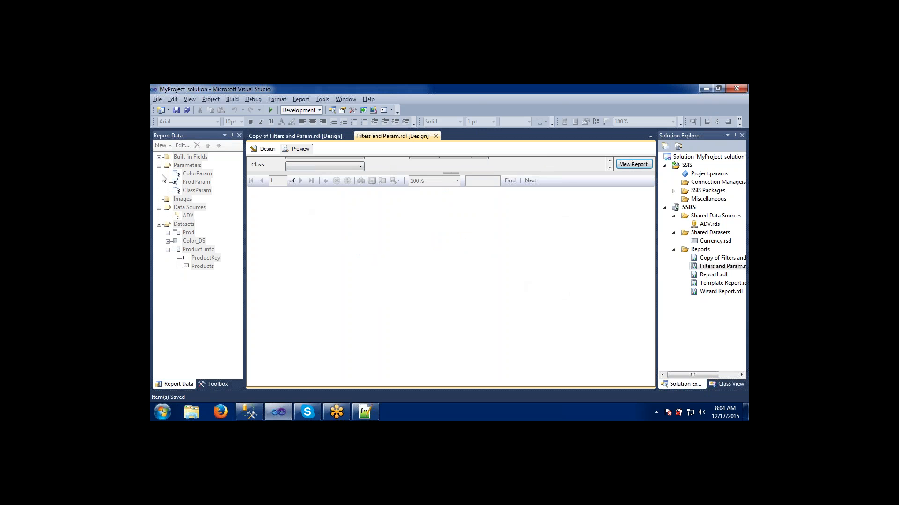
- Delete the ClassParam parameter from the report
{"action": "left_click", "coordinate": [267, 149]}
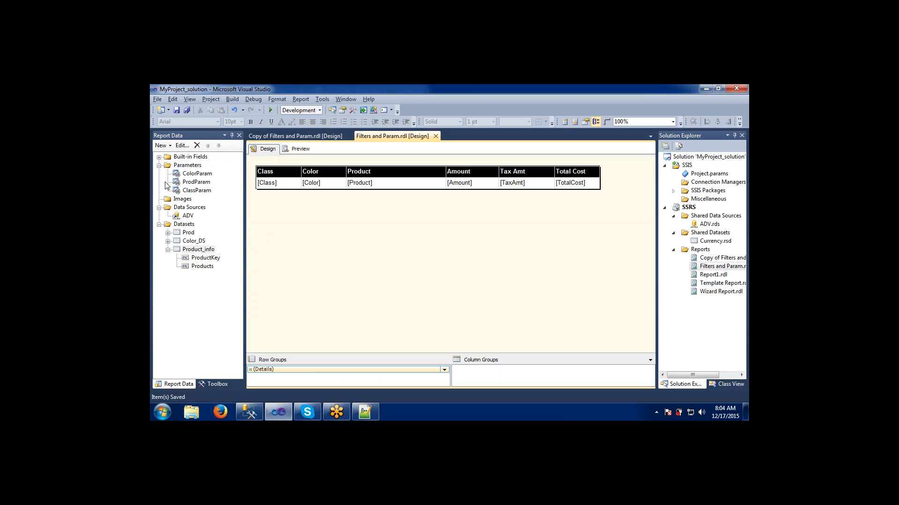
{"action": "left_click", "coordinate": [196, 191]}
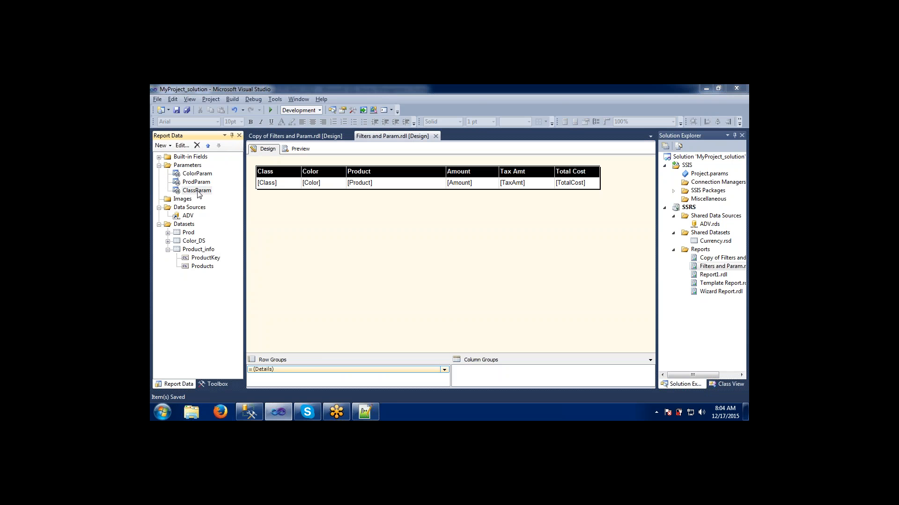
{"action": "key", "text": "Delete"}
{"action": "key", "text": "Return"}
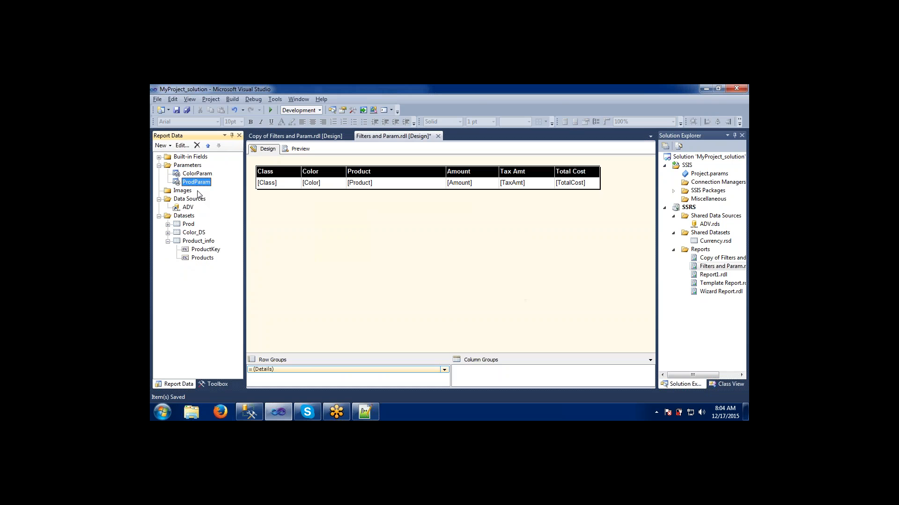
- Preview the report with Blue as the color and all products selected
{"action": "left_click", "coordinate": [303, 149]}
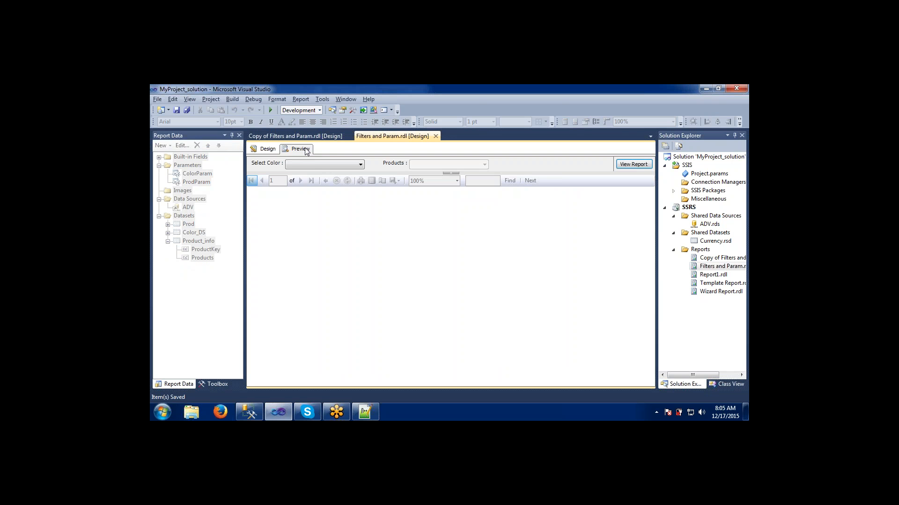
{"action": "left_click", "coordinate": [313, 163]}
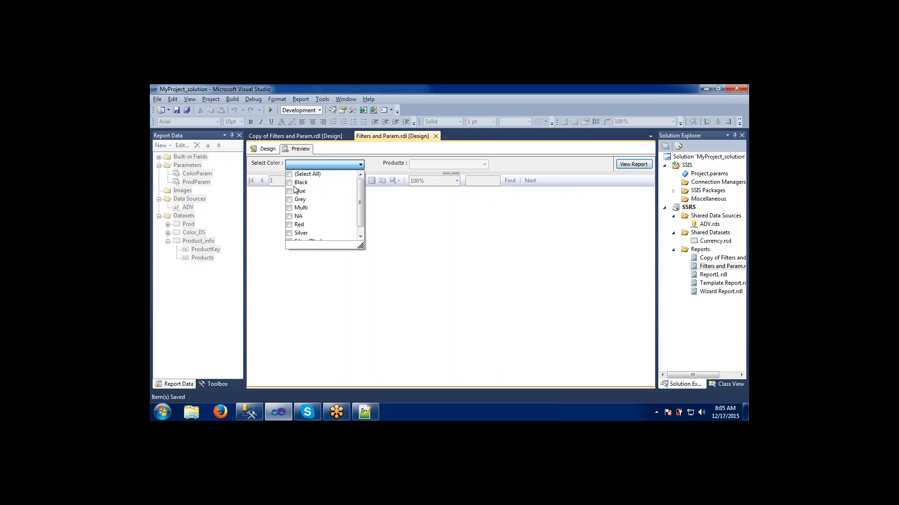
{"action": "left_click", "coordinate": [290, 193]}
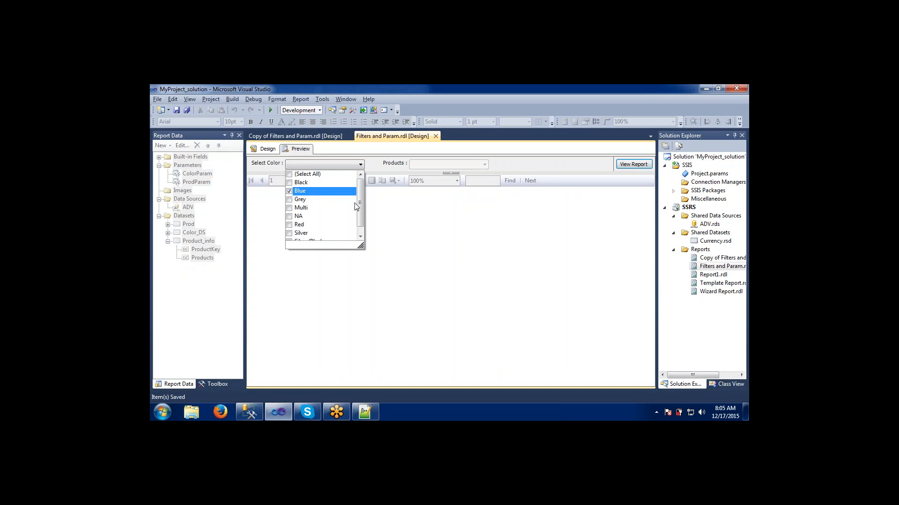
{"action": "left_click", "coordinate": [402, 213]}
{"action": "left_click", "coordinate": [420, 167]}
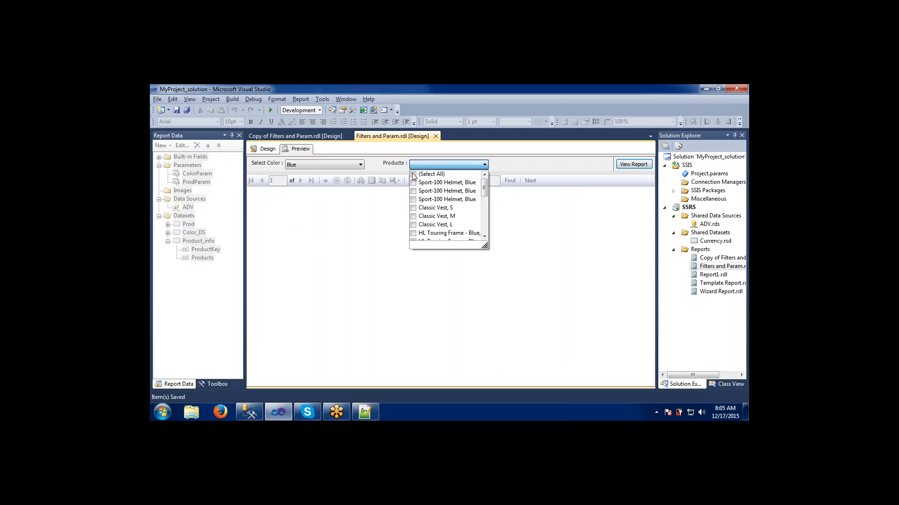
{"action": "left_click", "coordinate": [413, 174]}
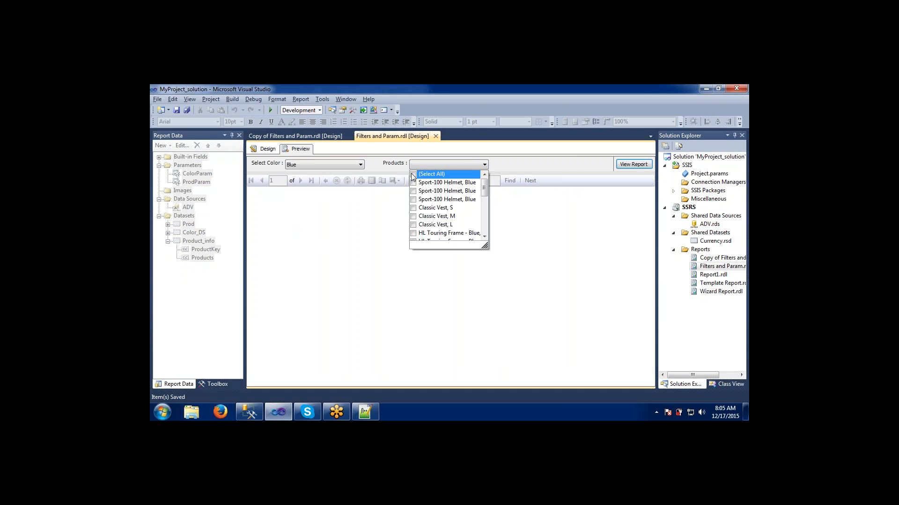
{"action": "left_click", "coordinate": [561, 165]}
{"action": "left_click", "coordinate": [632, 165]}
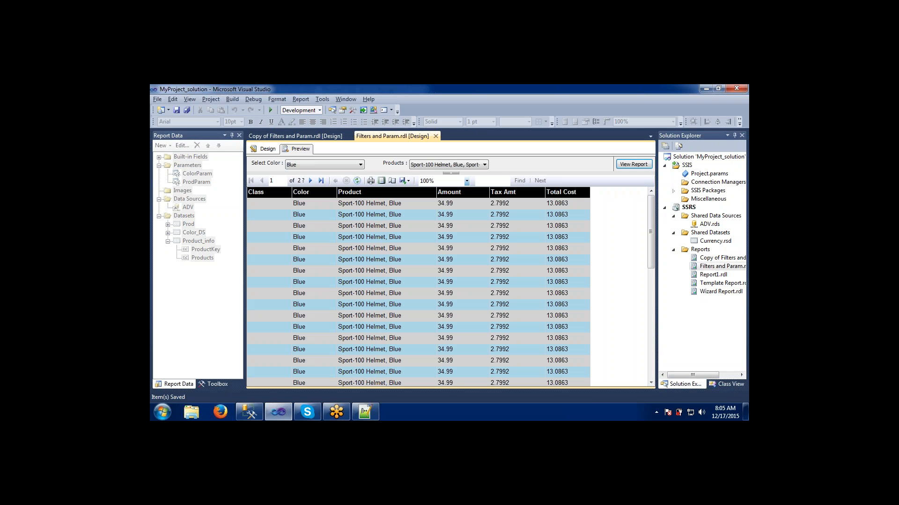
- Switch to Management Studio and rerun the query listing Black products of class L
{"action": "key", "text": "alt+Tab"}
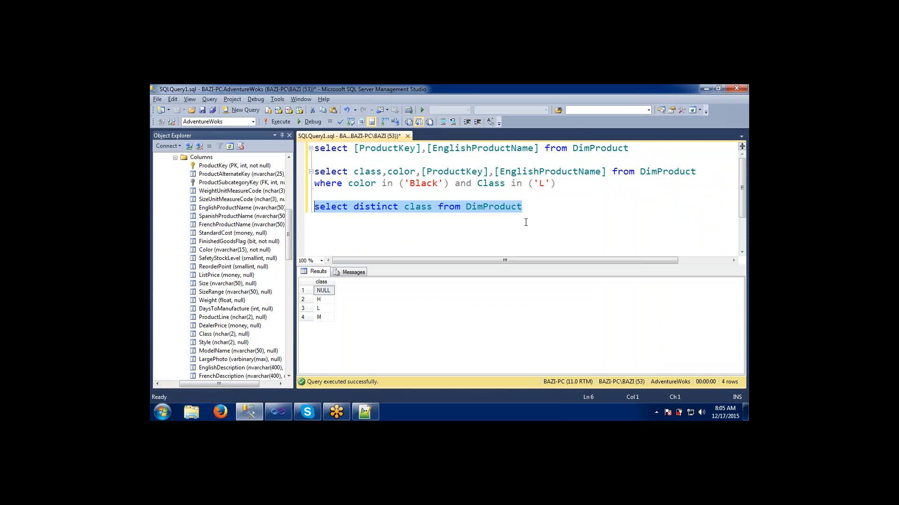
{"action": "left_click_drag", "start_coordinate": [556, 183], "coordinate": [314, 171]}
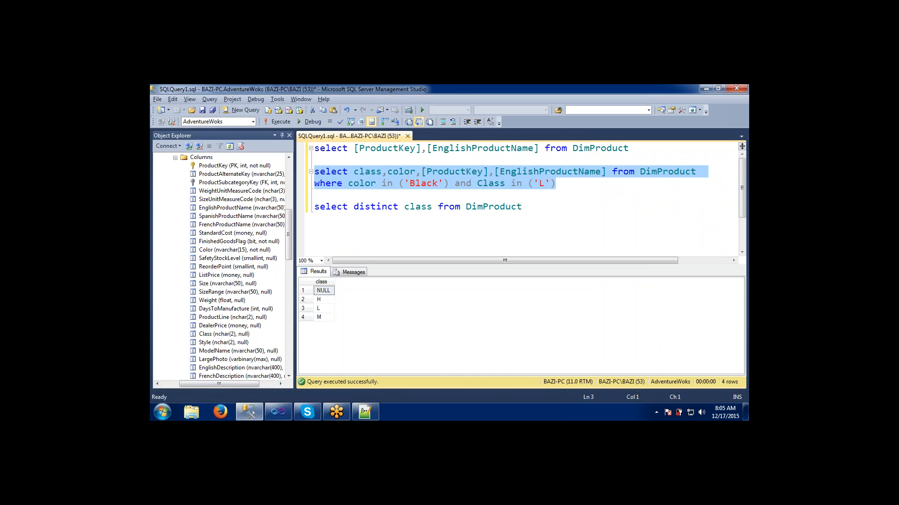
{"action": "left_click", "coordinate": [280, 123]}
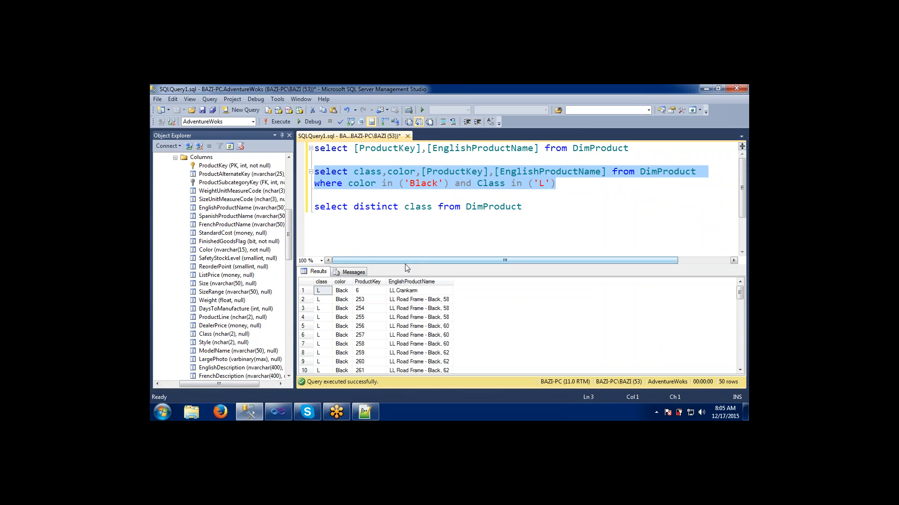
{"action": "left_click_drag", "start_coordinate": [405, 266], "coordinate": [401, 233]}
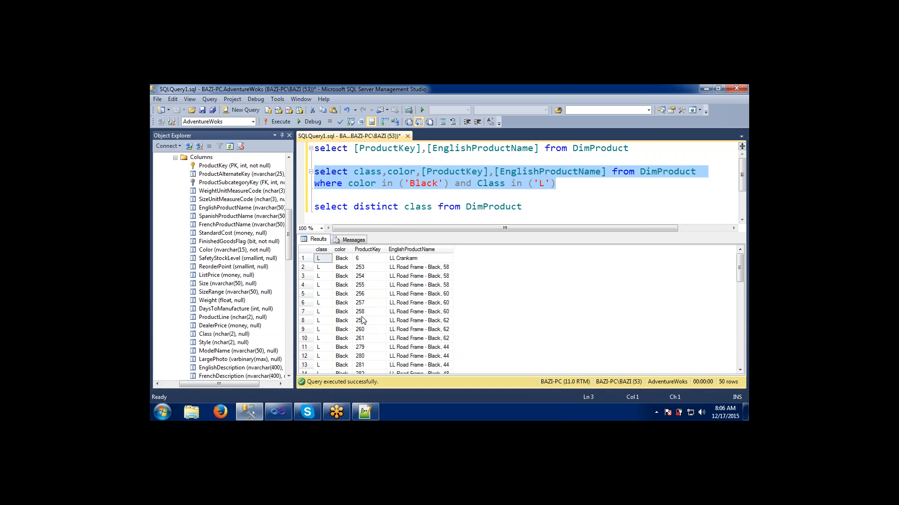
- Page through the report preview for Blue products to its last page
{"action": "key", "text": "alt+Tab"}
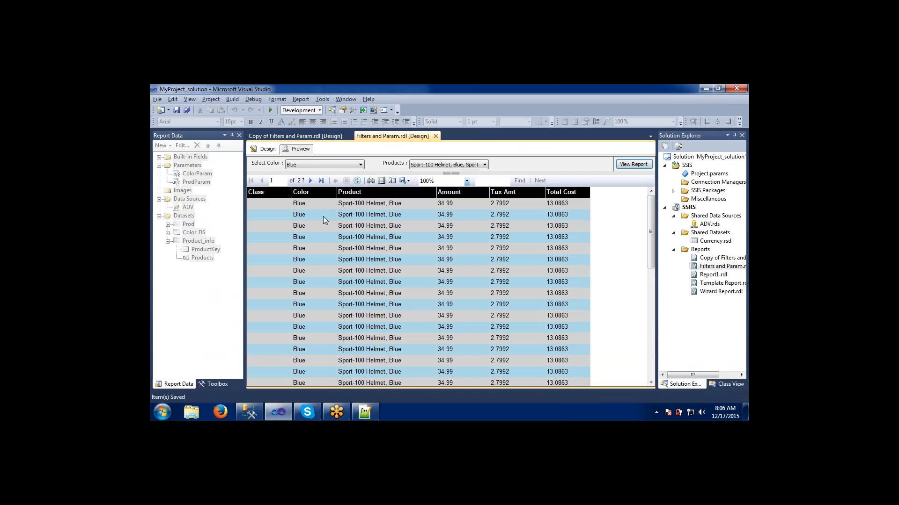
{"action": "left_click", "coordinate": [310, 184]}
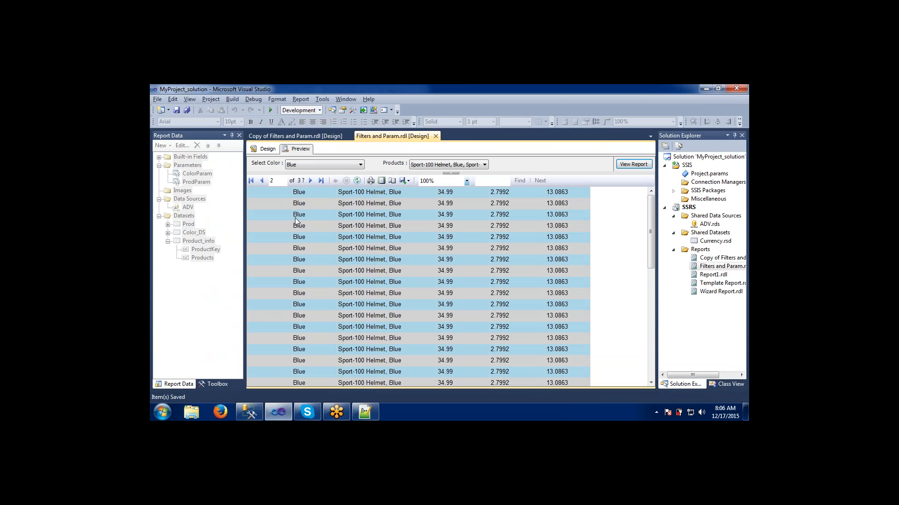
{"action": "left_click", "coordinate": [312, 180]}
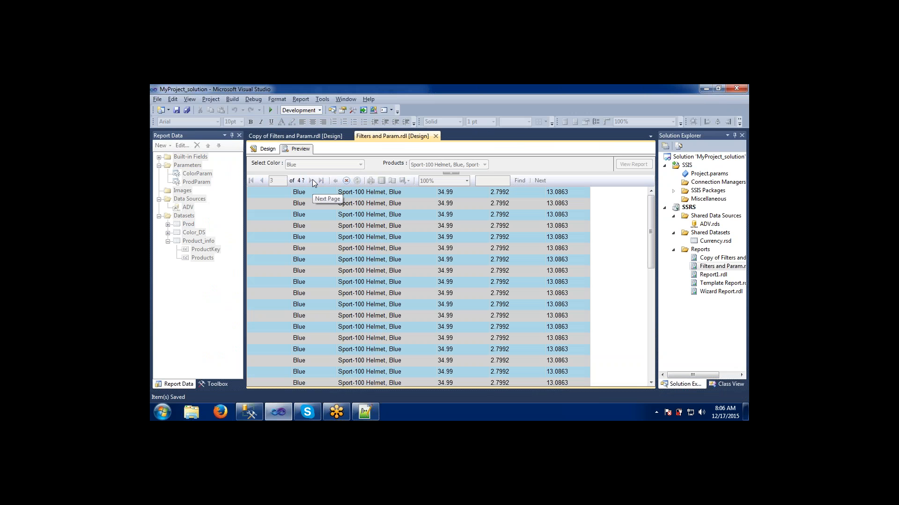
{"action": "left_click", "coordinate": [312, 179]}
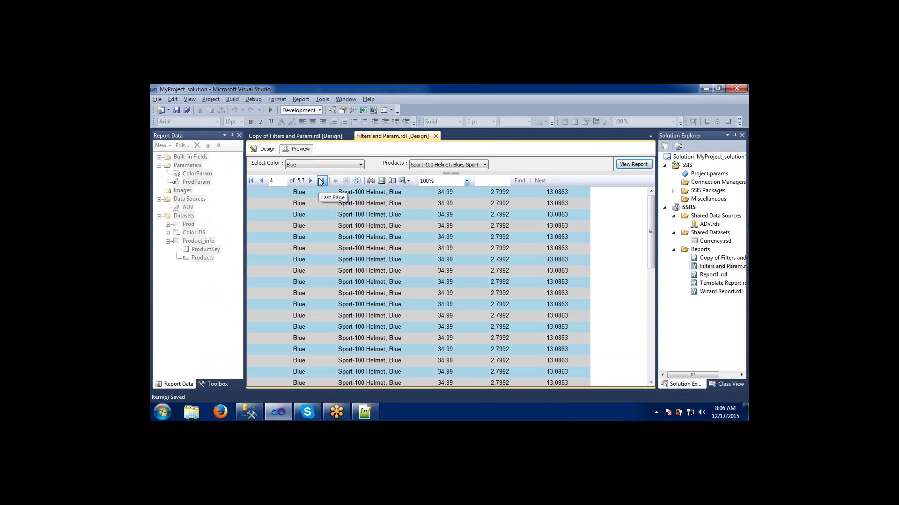
{"action": "left_click", "coordinate": [320, 181]}
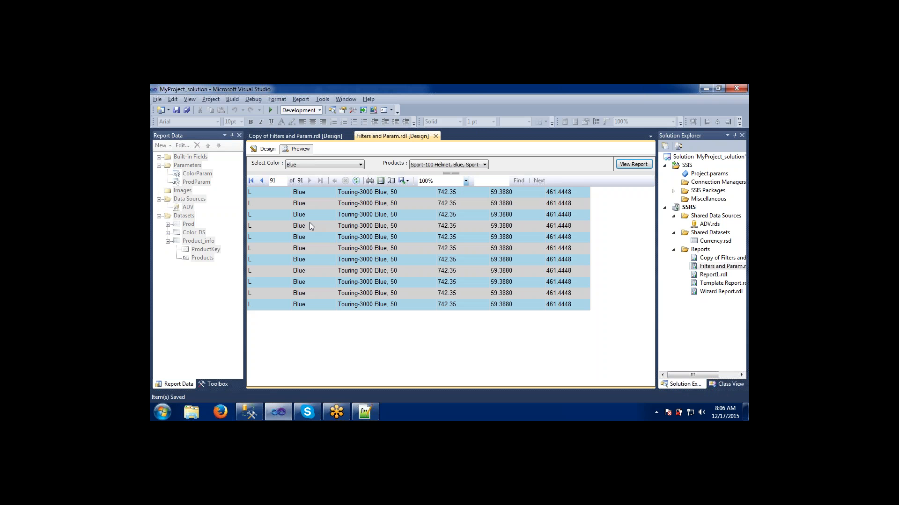
- In Management Studio, change the query's color filter to Blue and run it
{"action": "key", "text": "alt+Tab"}
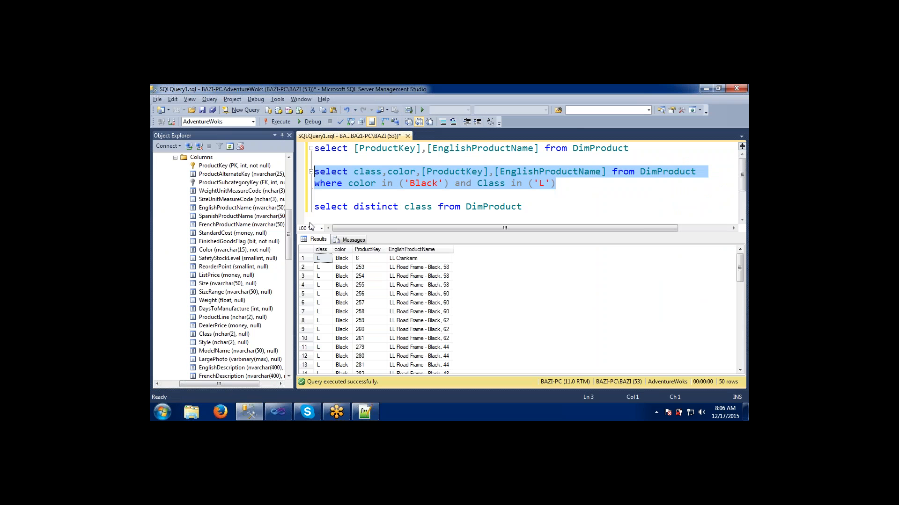
{"action": "left_click", "coordinate": [438, 184]}
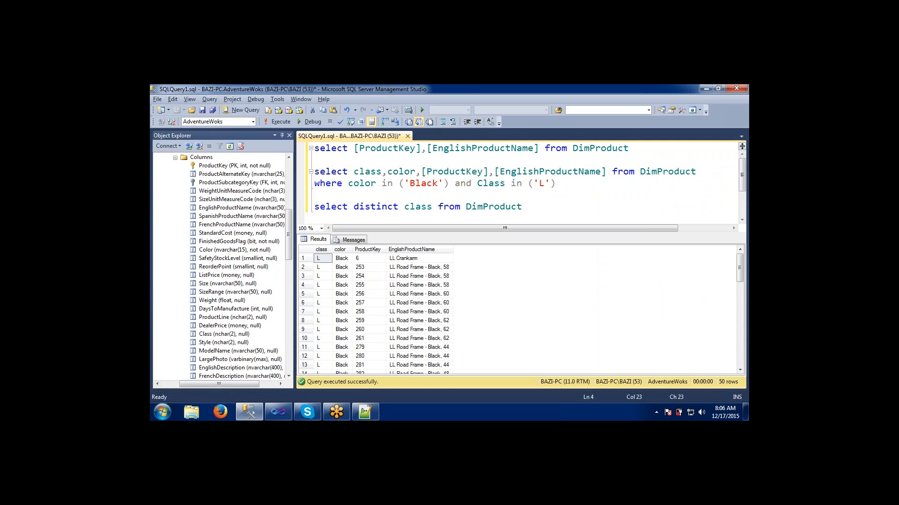
{"action": "key", "text": "BackSpace"}
{"action": "key", "text": "BackSpace"}
{"action": "key", "text": "BackSpace"}
{"action": "type", "text": "ue"}
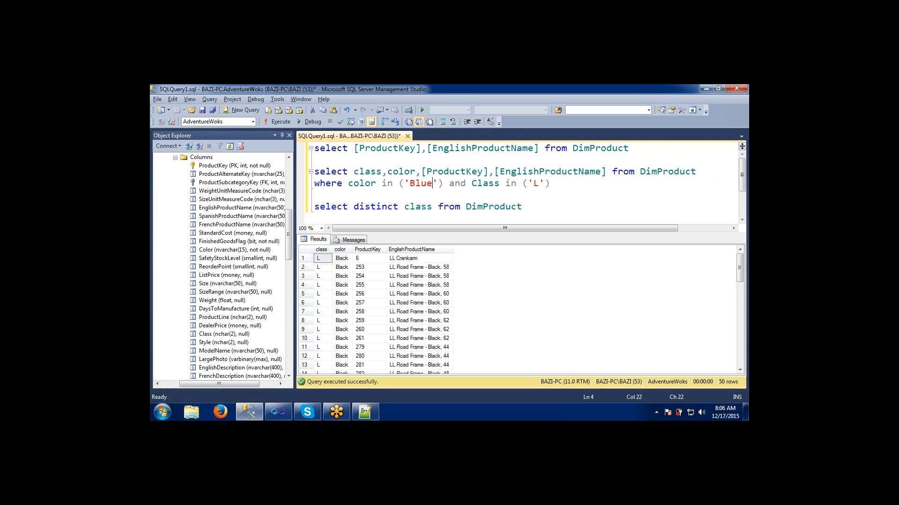
{"action": "left_click_drag", "start_coordinate": [553, 183], "coordinate": [292, 176]}
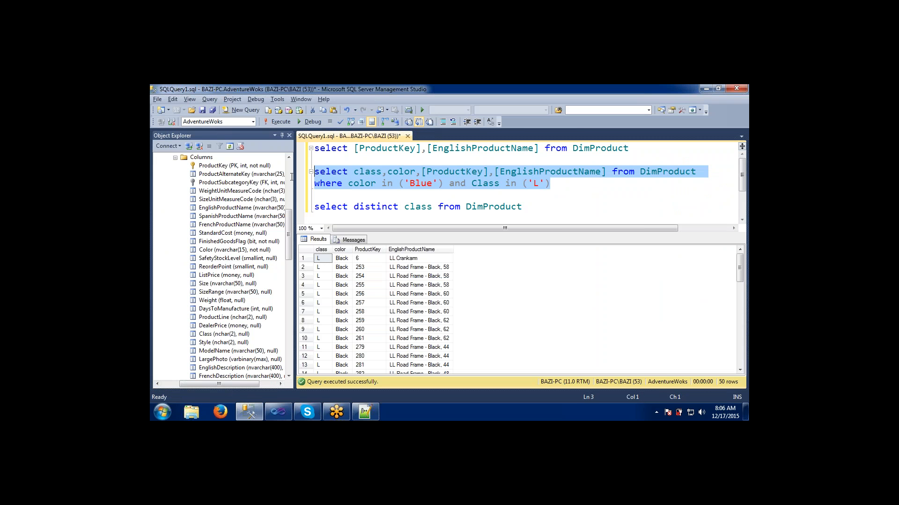
{"action": "left_click", "coordinate": [279, 125]}
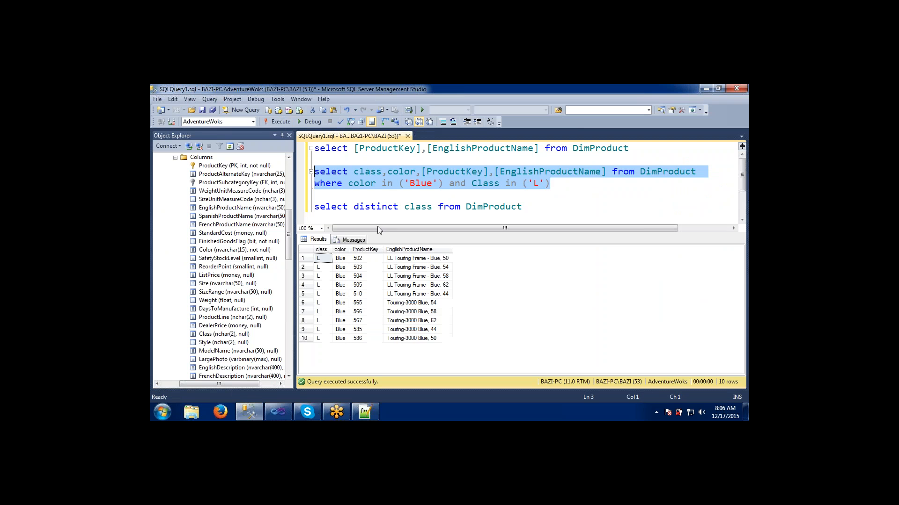
- Run only the select line without the where clause and scroll through its results
{"action": "left_click", "coordinate": [467, 183]}
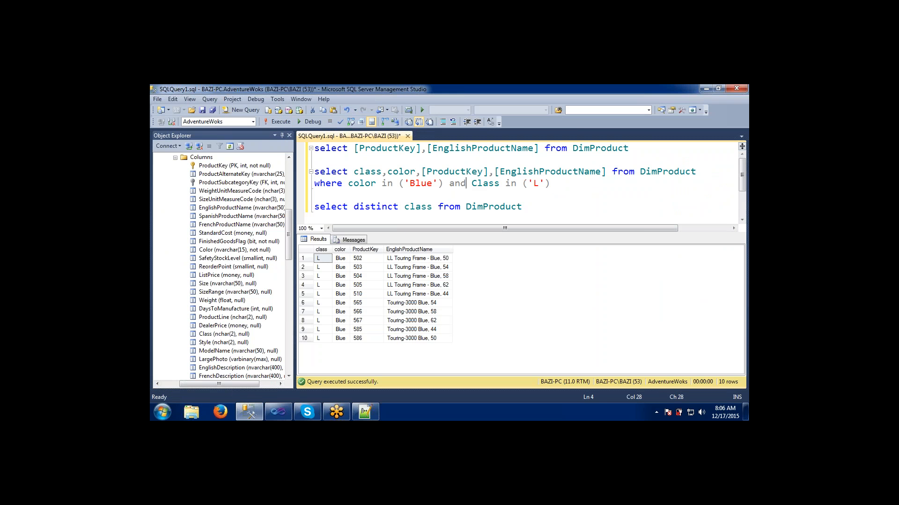
{"action": "left_click_drag", "start_coordinate": [444, 186], "coordinate": [302, 173]}
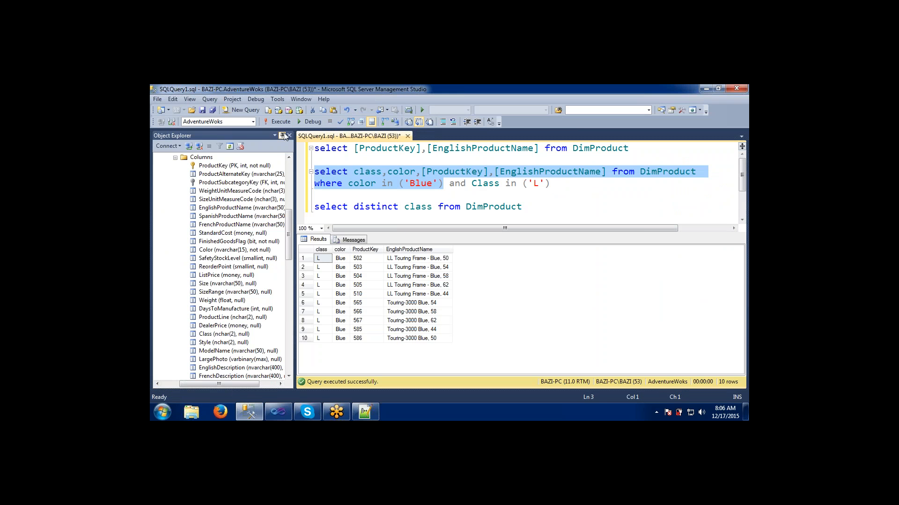
{"action": "left_click", "coordinate": [280, 122]}
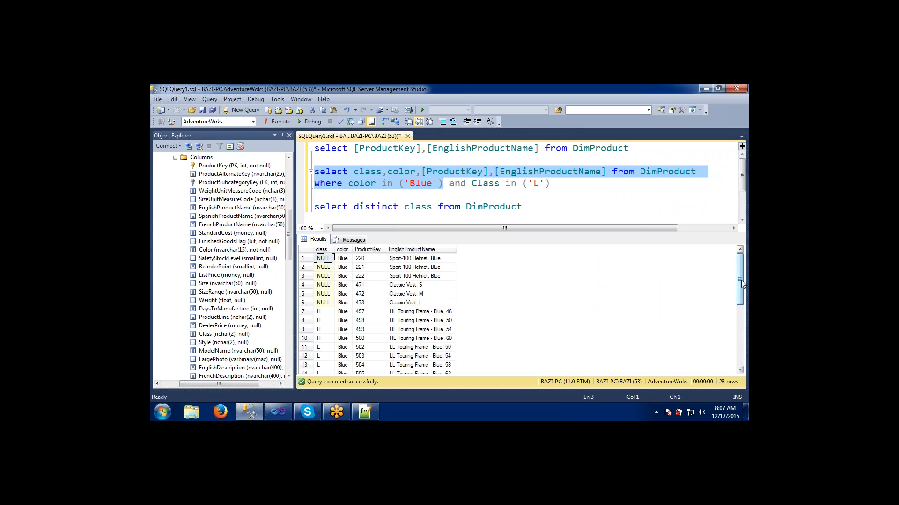
{"action": "mouse_move", "coordinate": [740, 280]}
{"action": "left_mouse_down"}
{"action": "mouse_move", "coordinate": [737, 354]}
{"action": "mouse_move", "coordinate": [737, 281]}
{"action": "left_mouse_up"}
- Add distinct to the class, color, product query and run it
{"action": "key", "text": "alt+Tab"}
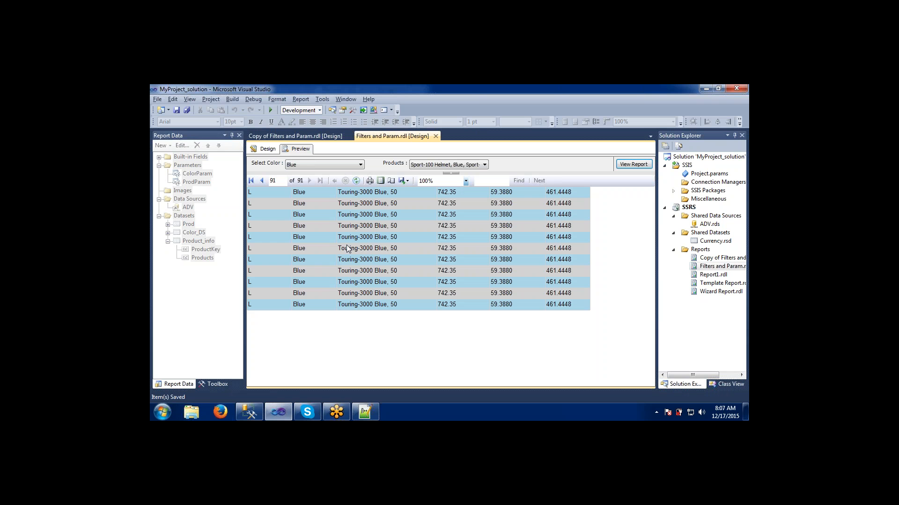
{"action": "key", "text": "alt+Tab"}
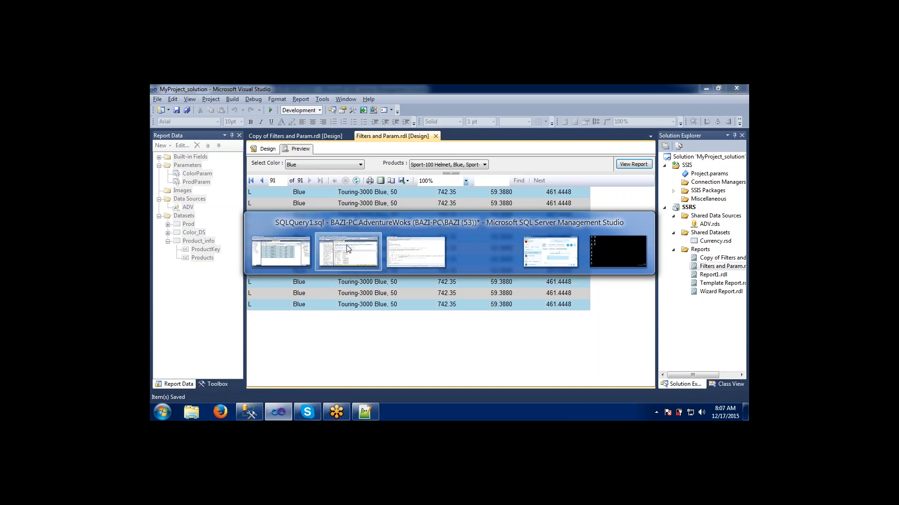
{"action": "left_click", "coordinate": [353, 173]}
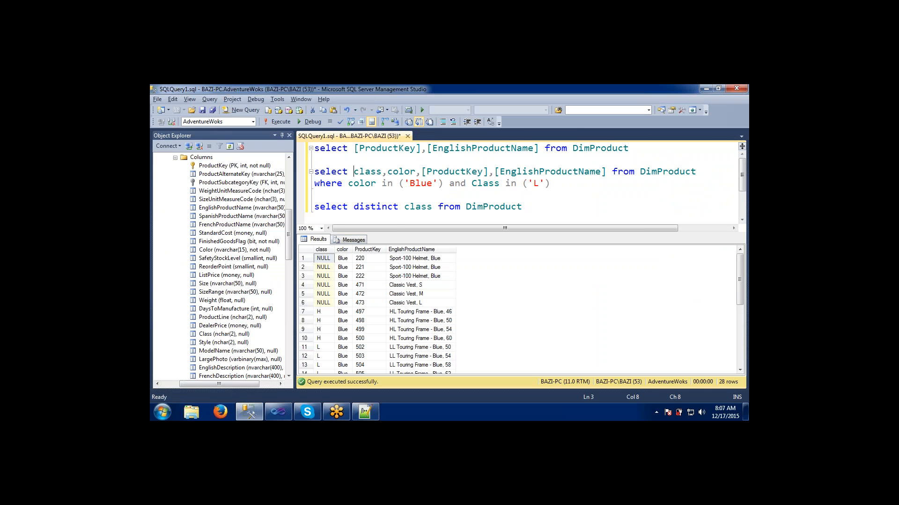
{"action": "type", "text": "ditnct"}
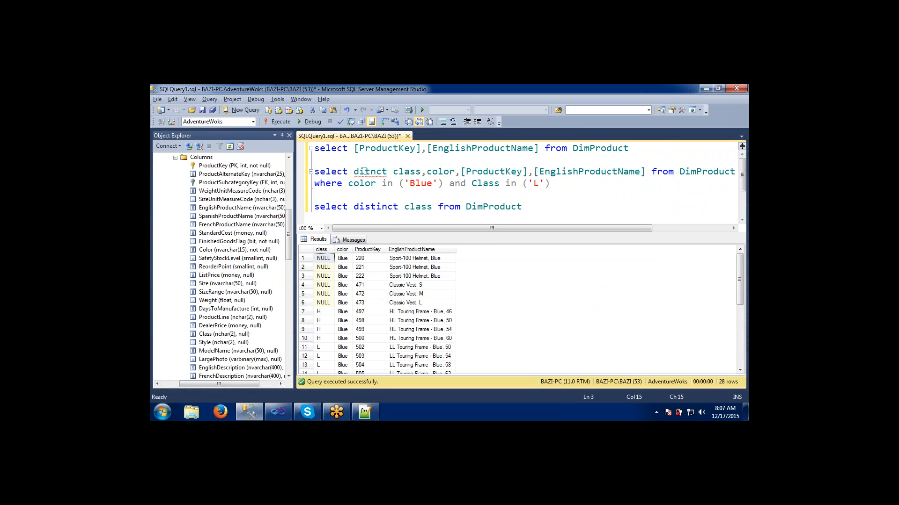
{"action": "left_click", "coordinate": [366, 172]}
{"action": "type", "text": "s"}
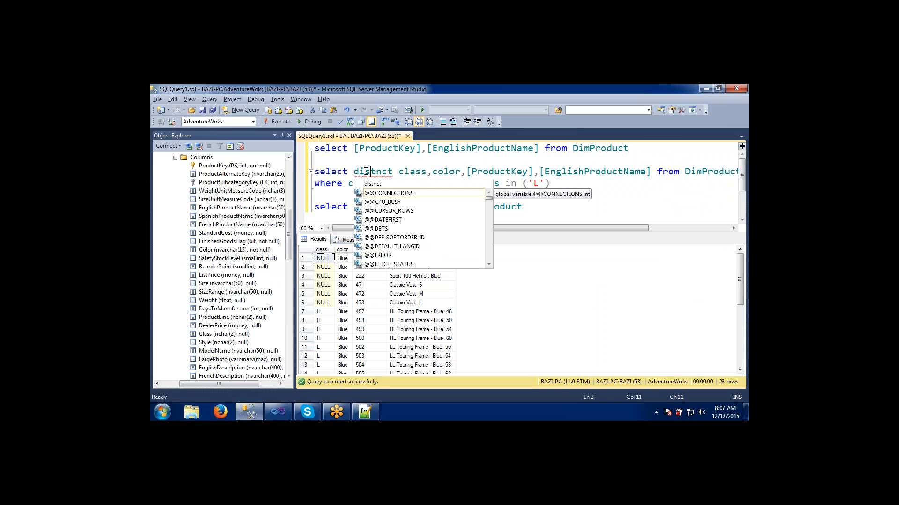
{"action": "left_click", "coordinate": [376, 172]}
{"action": "type", "text": "isti"}
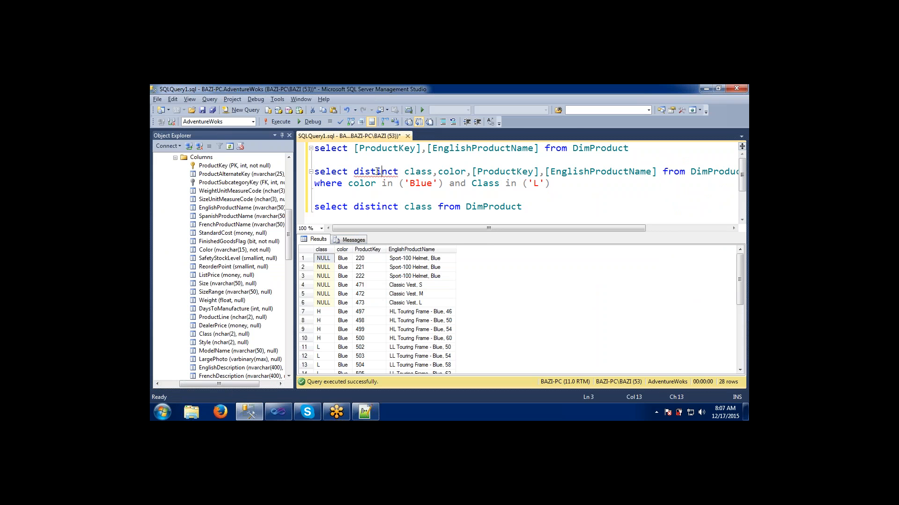
{"action": "left_click_drag", "start_coordinate": [446, 185], "coordinate": [286, 177]}
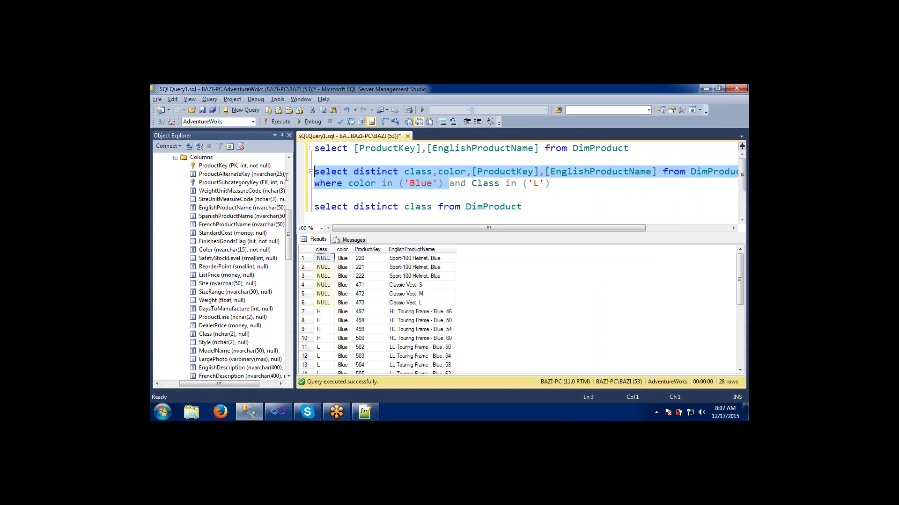
{"action": "left_click", "coordinate": [279, 122]}
- Browse the report preview pages, jumping to page 61, the first page and the last page
{"action": "key", "text": "alt+Tab"}
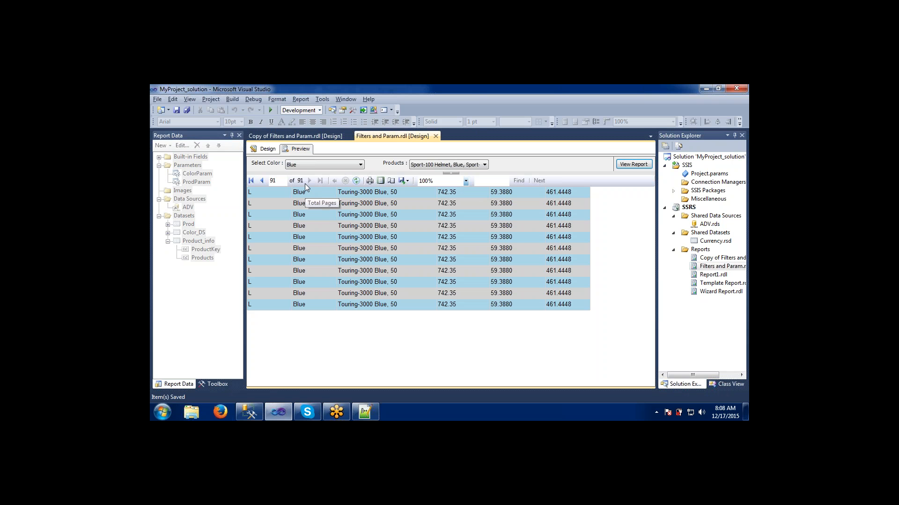
{"action": "left_click", "coordinate": [263, 181]}
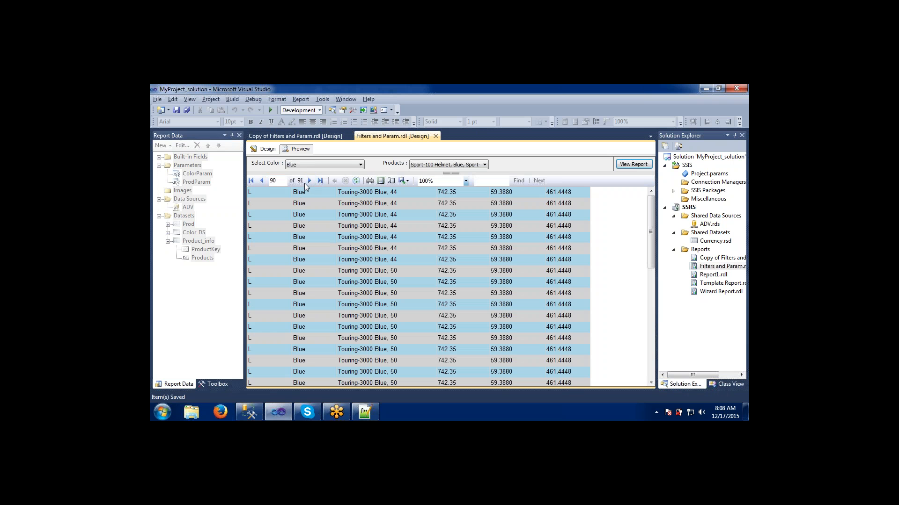
{"action": "double_click", "coordinate": [276, 182]}
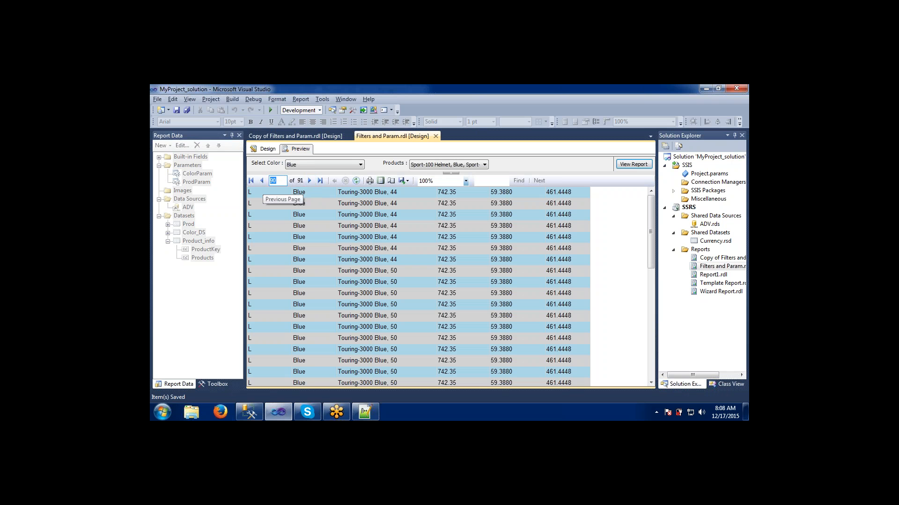
{"action": "type", "text": "61"}
{"action": "key", "text": "Return"}
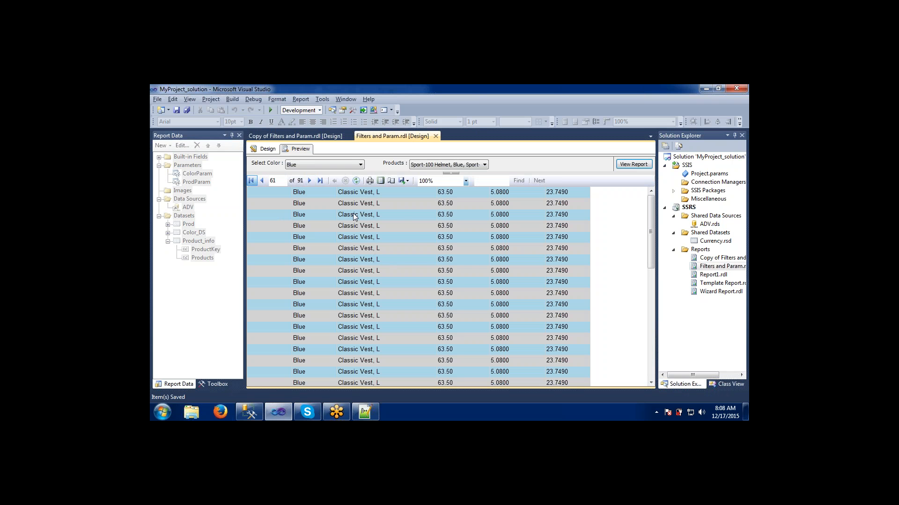
{"action": "left_click", "coordinate": [253, 181]}
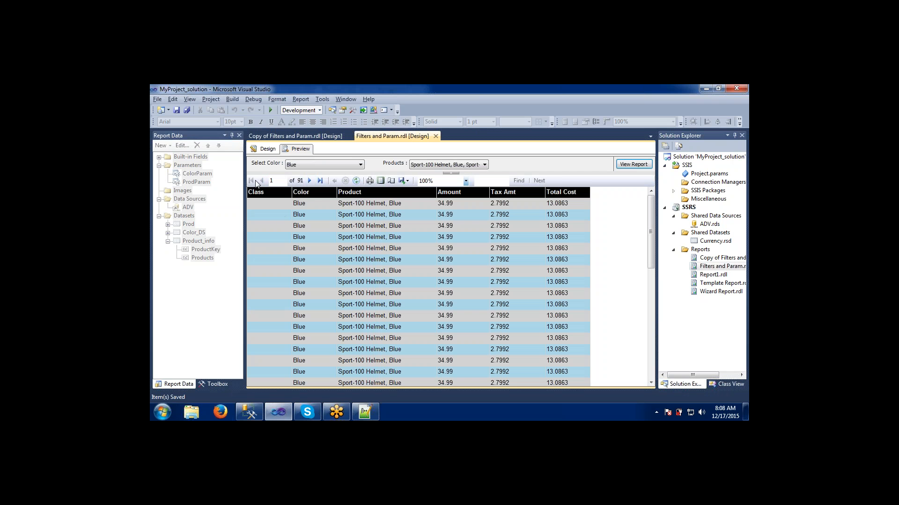
{"action": "left_click", "coordinate": [319, 182]}
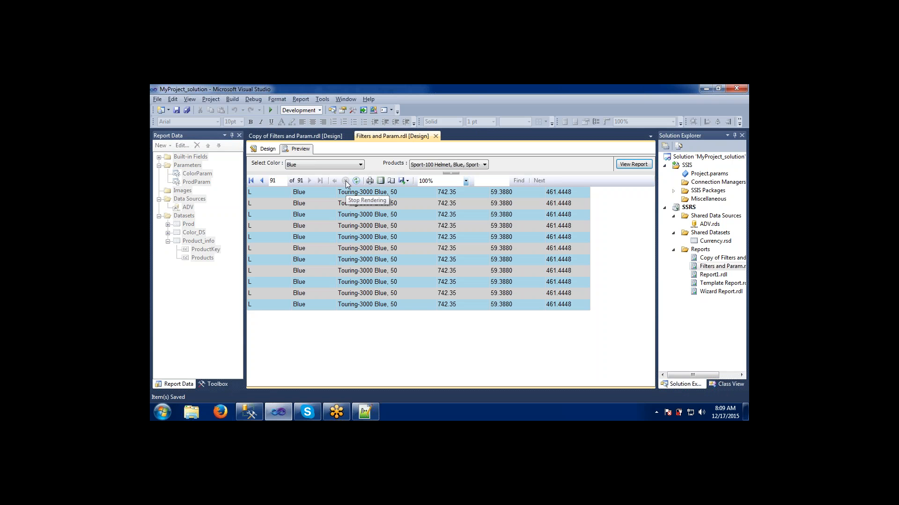
- Preview the report with only the three Sport-100 Helmet, Blue products selected
{"action": "left_click", "coordinate": [415, 165]}
{"action": "left_click", "coordinate": [413, 174]}
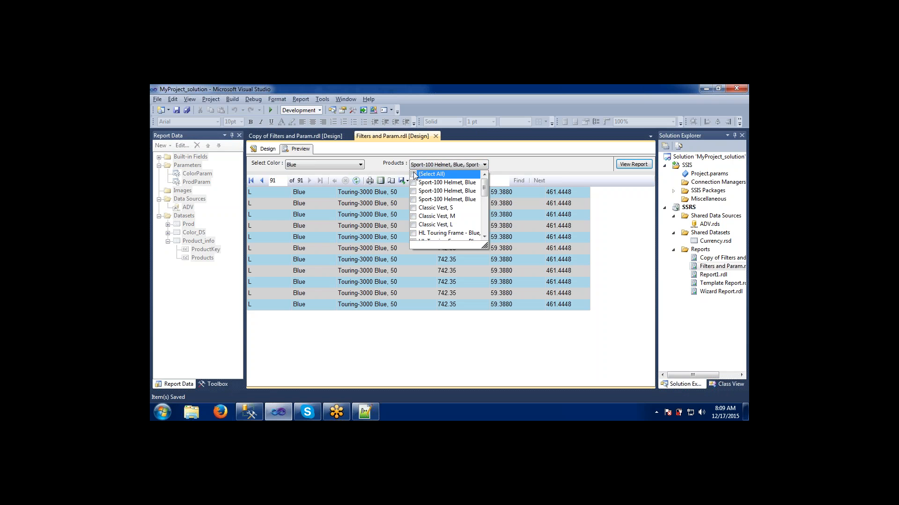
{"action": "left_click", "coordinate": [413, 182]}
{"action": "left_click", "coordinate": [413, 190]}
{"action": "left_click", "coordinate": [414, 199]}
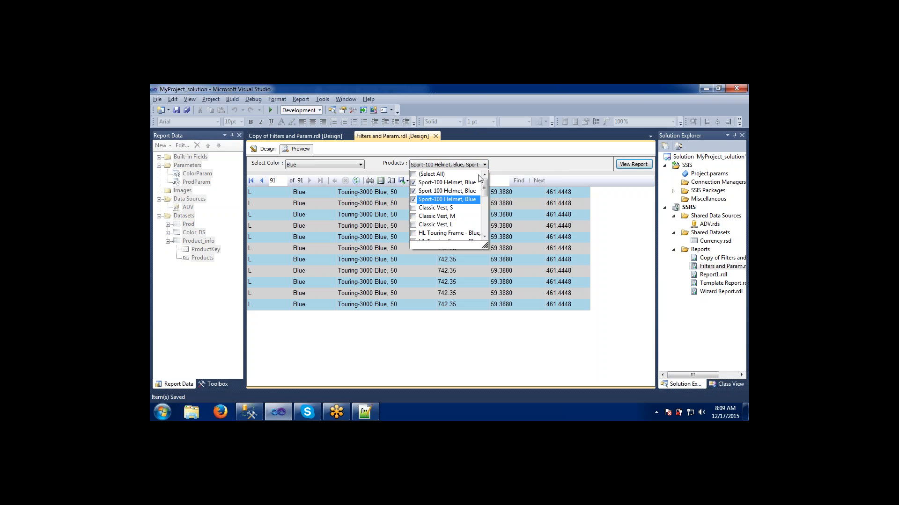
{"action": "left_click", "coordinate": [546, 164]}
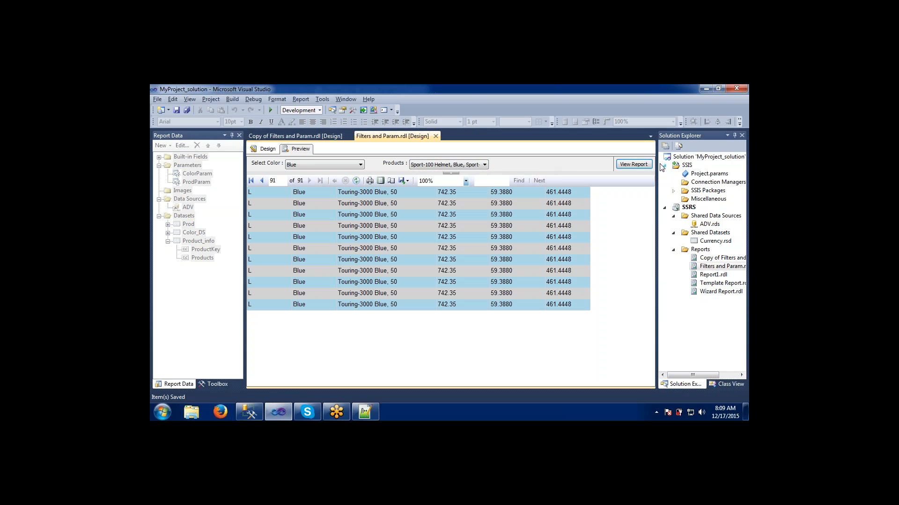
{"action": "left_click", "coordinate": [627, 164]}
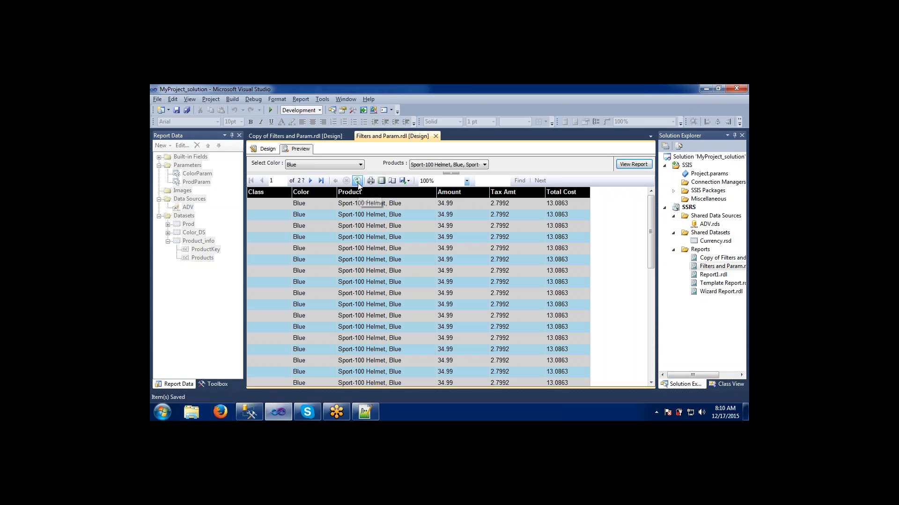
- Run the query listing distinct classes from DimProduct, then refresh the report preview
{"action": "left_click", "coordinate": [249, 412]}
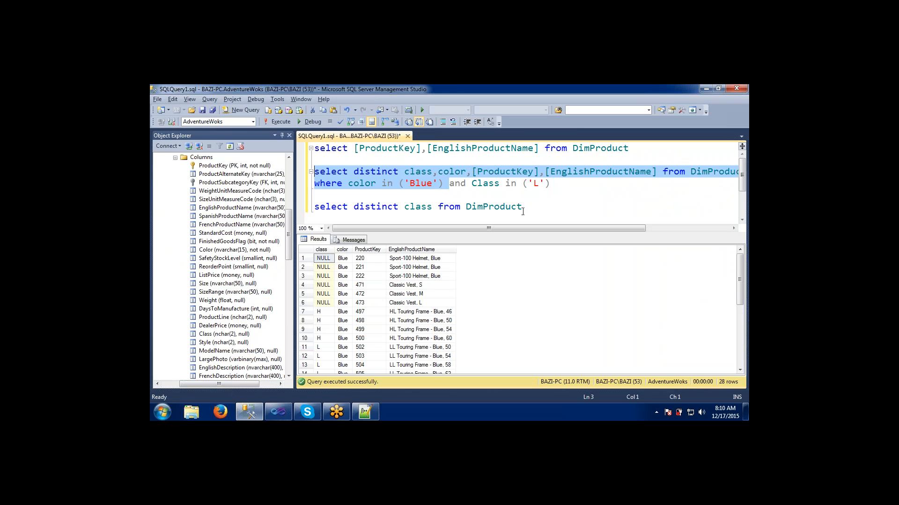
{"action": "left_click_drag", "start_coordinate": [523, 210], "coordinate": [312, 207]}
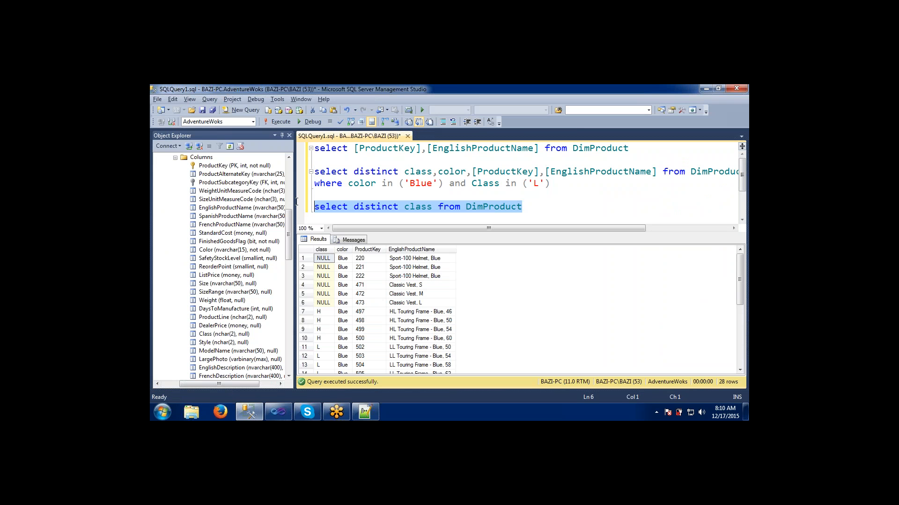
{"action": "left_click", "coordinate": [280, 123]}
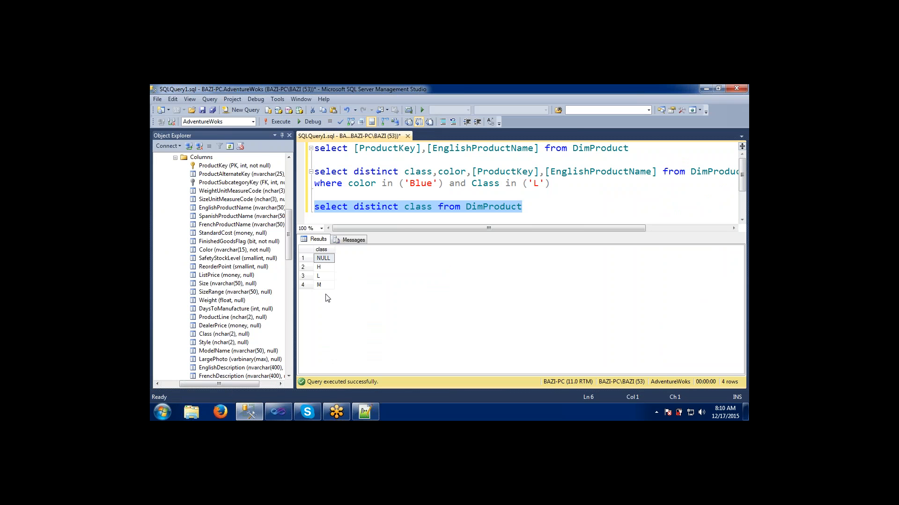
{"action": "key", "text": "alt+Tab"}
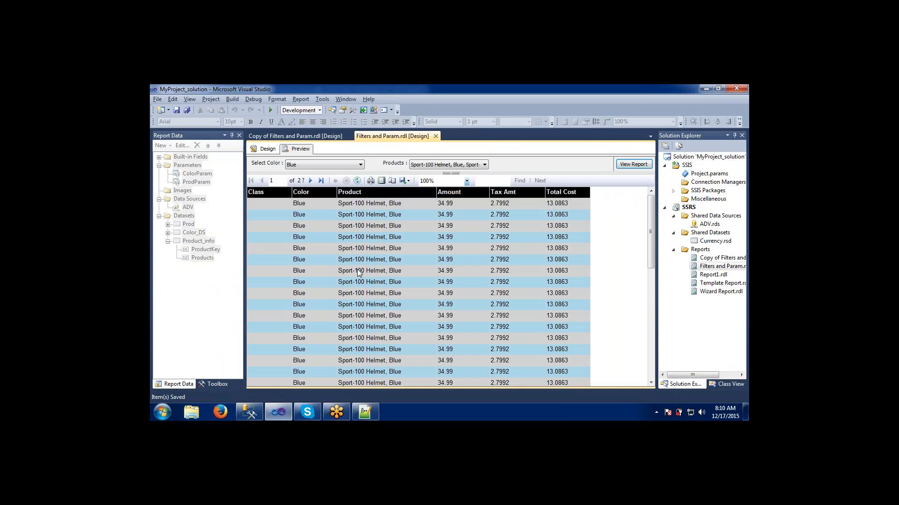
{"action": "left_click", "coordinate": [357, 181]}
- Open the Print dialog and review the available printers without printing
{"action": "left_click", "coordinate": [370, 182]}
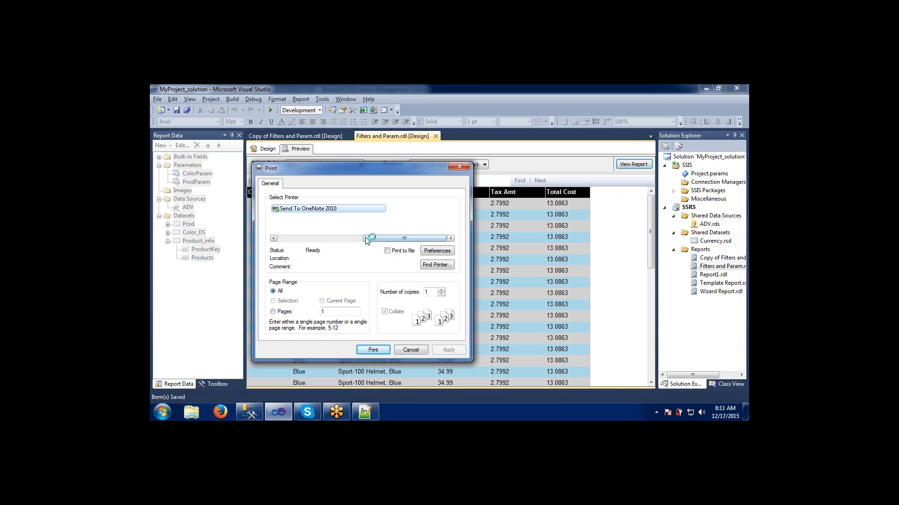
{"action": "left_click_drag", "start_coordinate": [366, 240], "coordinate": [280, 239]}
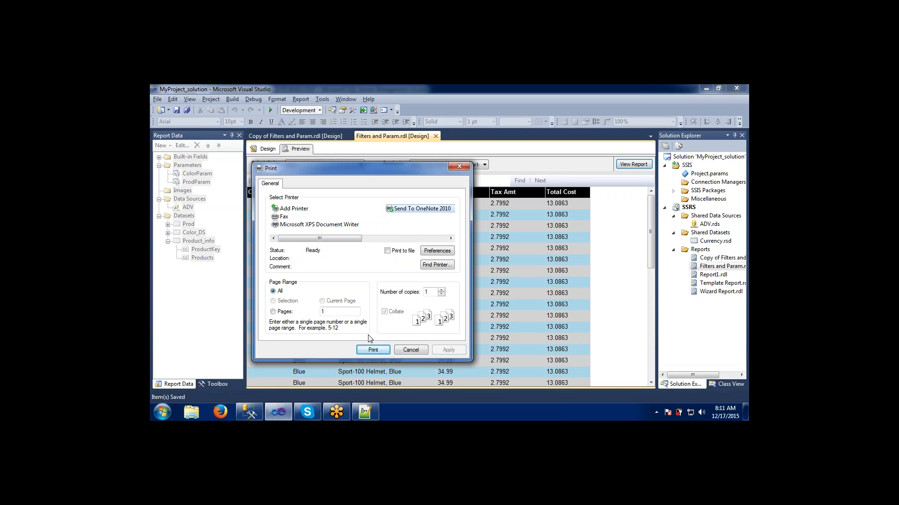
{"action": "left_click", "coordinate": [410, 350]}
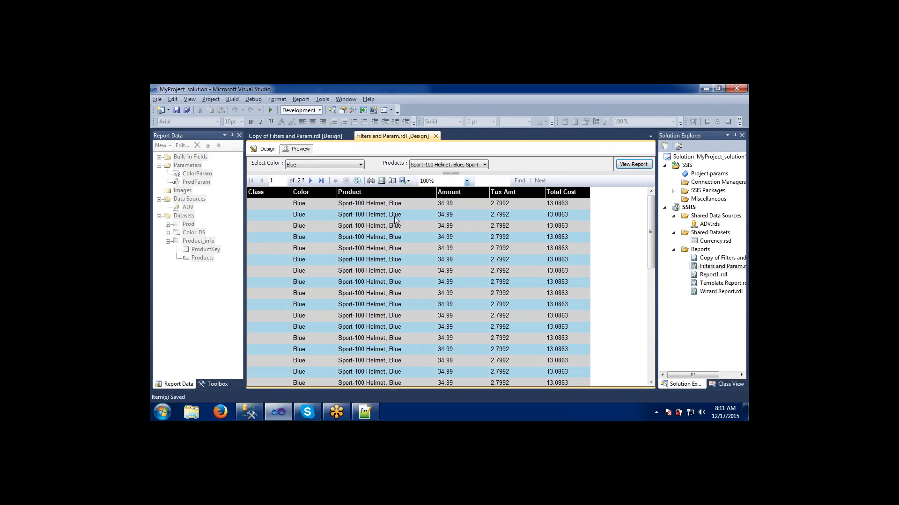
- Toggle the report preview into print layout and back to normal view
{"action": "left_click", "coordinate": [382, 182]}
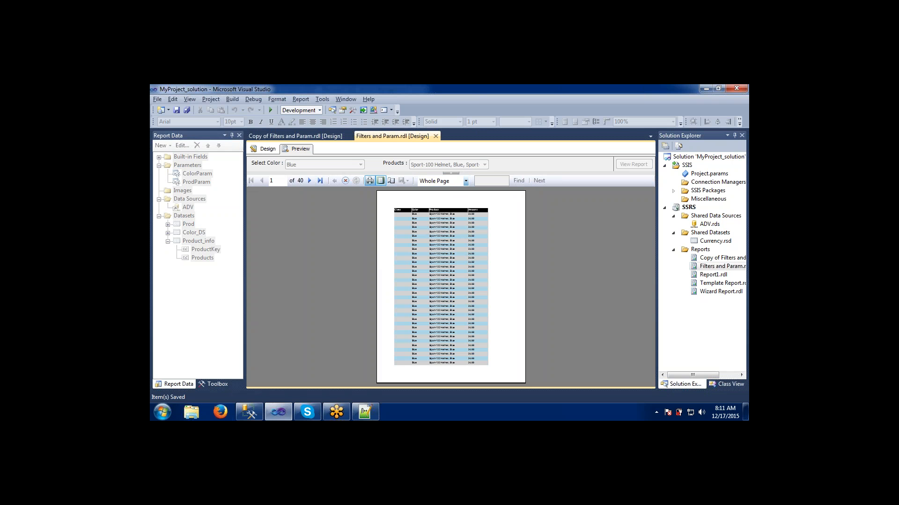
{"action": "left_click", "coordinate": [381, 181]}
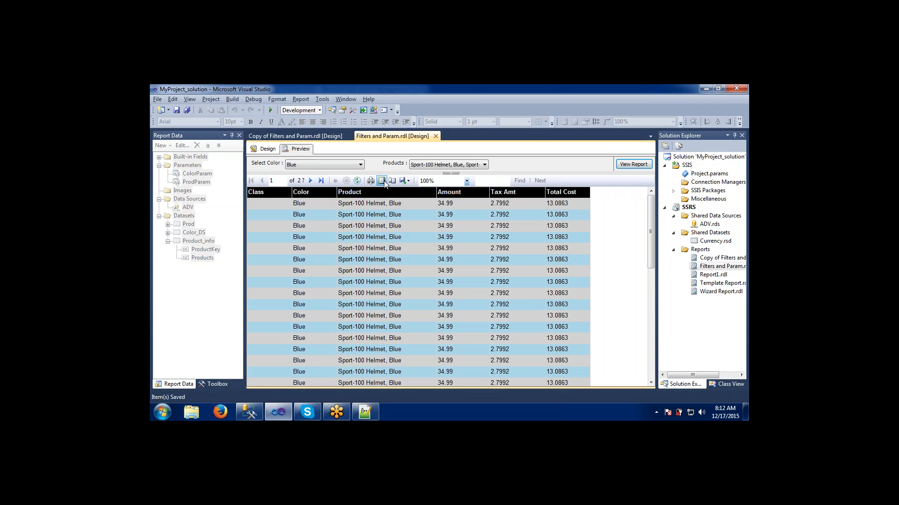
- Try setting the page to A4 paper in landscape orientation in Page Setup, then cancel the dialog
{"action": "left_click", "coordinate": [391, 179]}
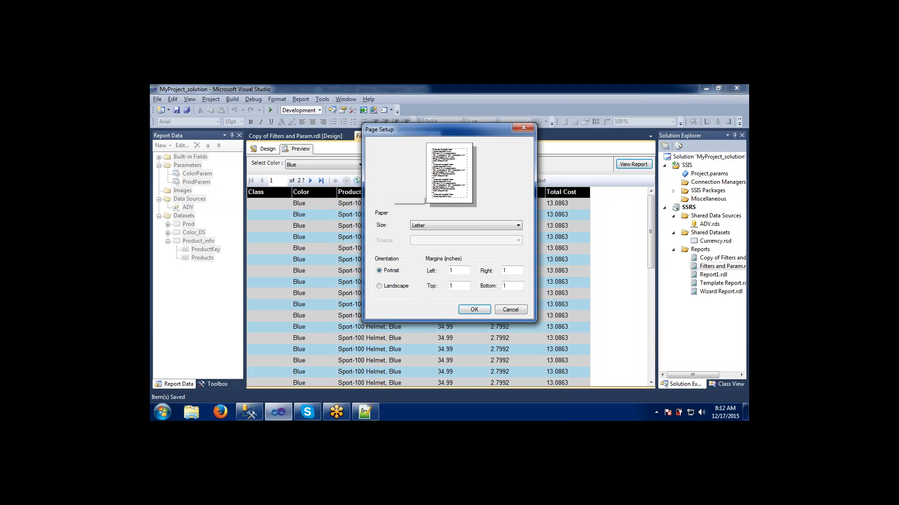
{"action": "left_click", "coordinate": [414, 226]}
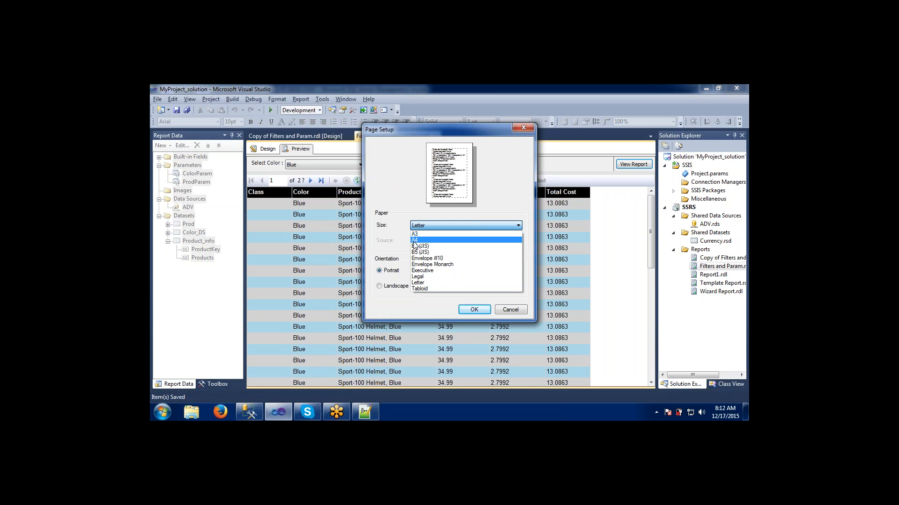
{"action": "left_click", "coordinate": [414, 240]}
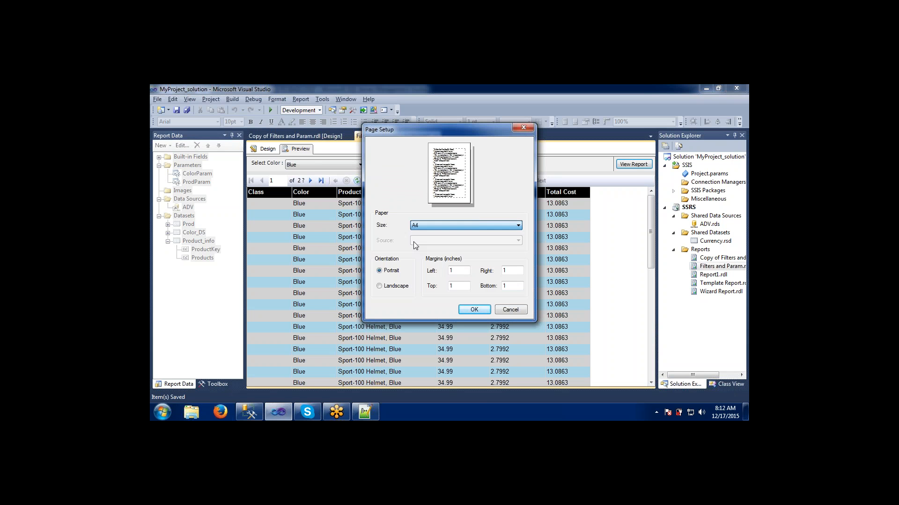
{"action": "left_click", "coordinate": [417, 227]}
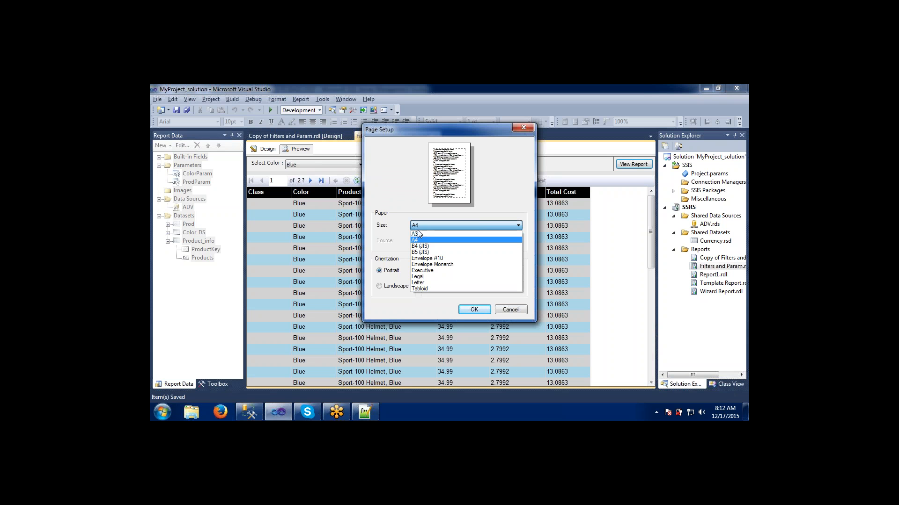
{"action": "left_click", "coordinate": [417, 232]}
{"action": "left_click", "coordinate": [418, 227]}
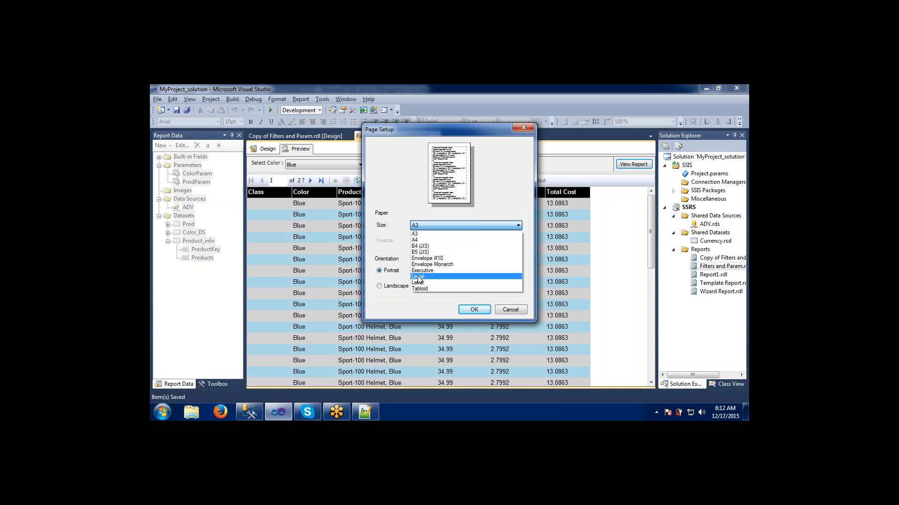
{"action": "left_click", "coordinate": [417, 277]}
{"action": "left_click", "coordinate": [418, 230]}
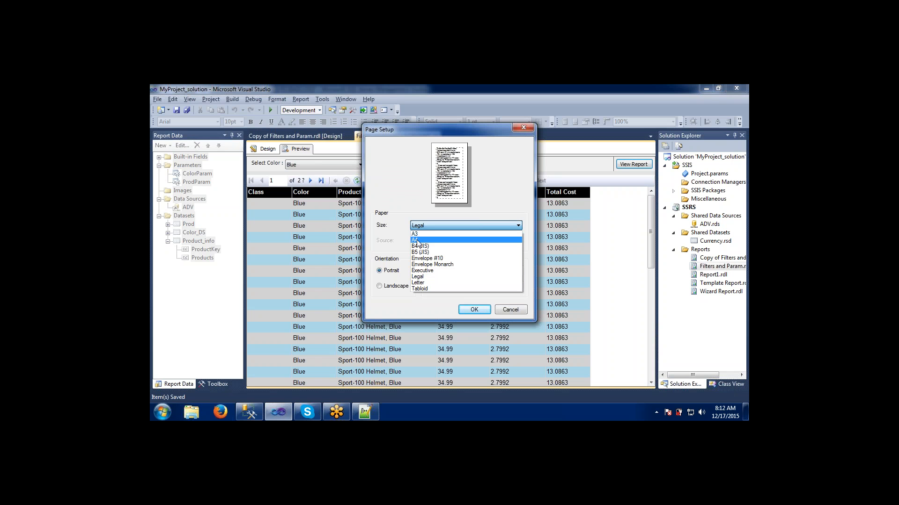
{"action": "left_click", "coordinate": [417, 241]}
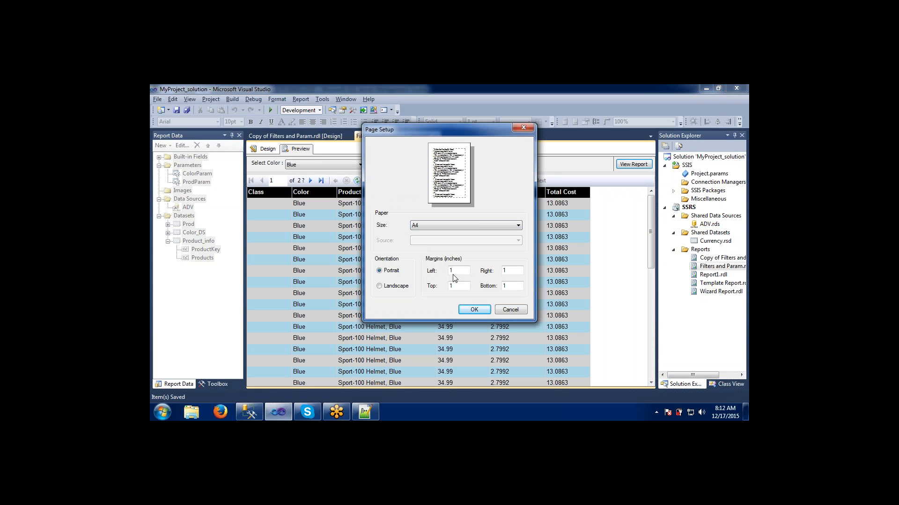
{"action": "left_click", "coordinate": [505, 271]}
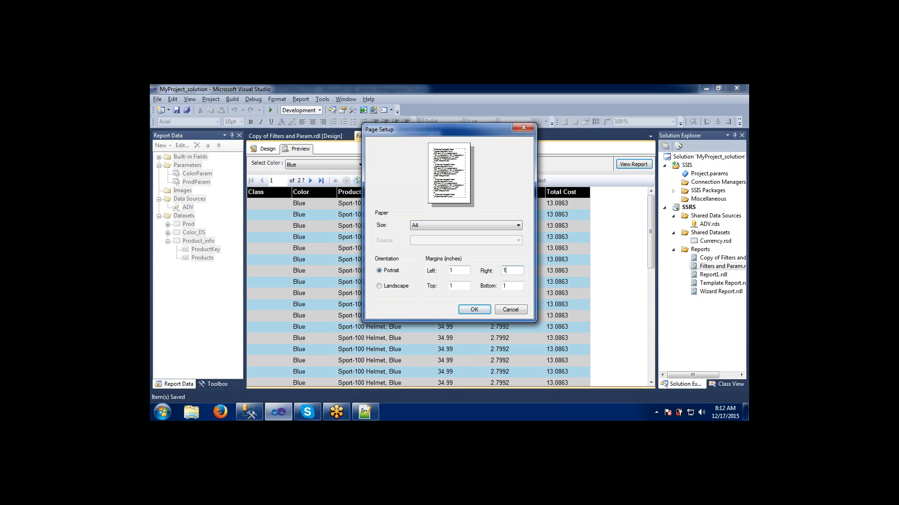
{"action": "left_click", "coordinate": [465, 287]}
{"action": "type", "text": "0"}
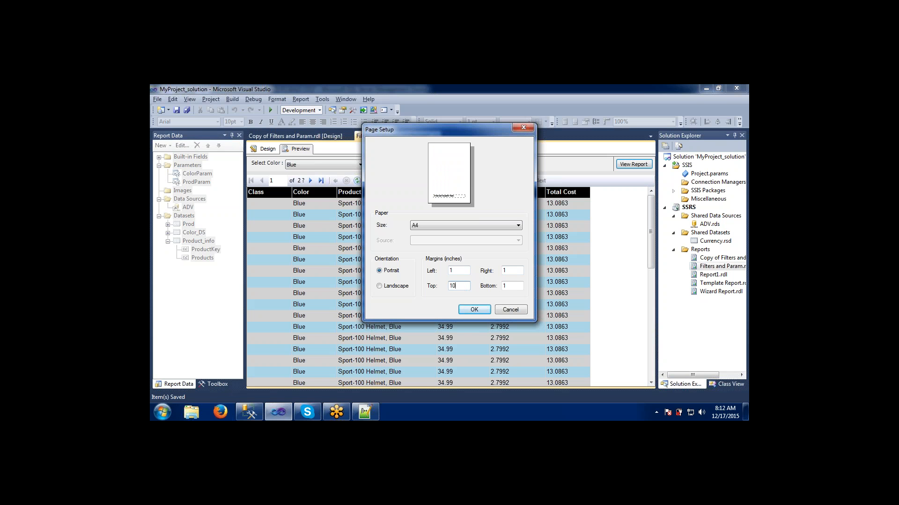
{"action": "key", "text": "BackSpace"}
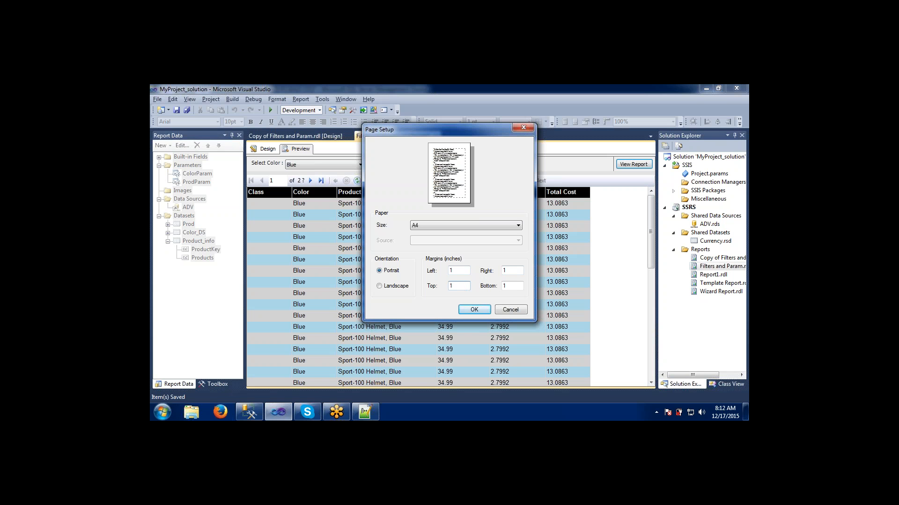
{"action": "left_click", "coordinate": [381, 287]}
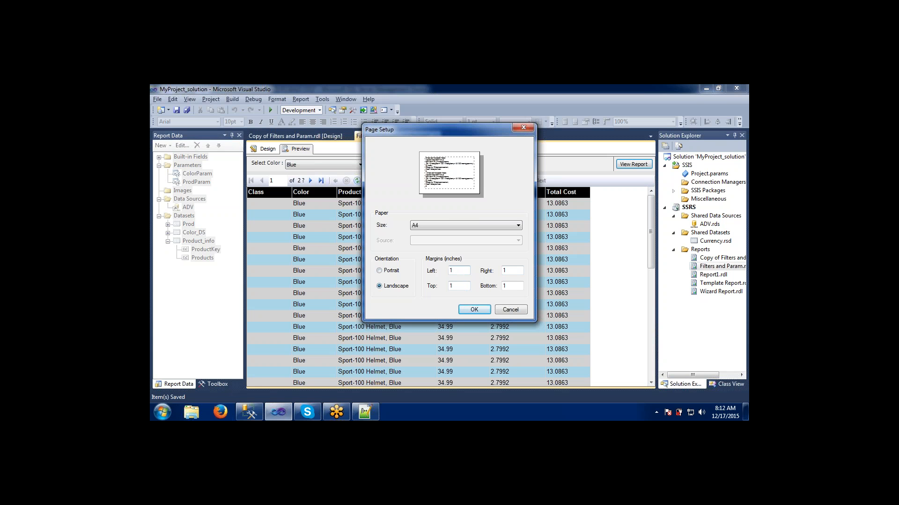
{"action": "left_click", "coordinate": [506, 310]}
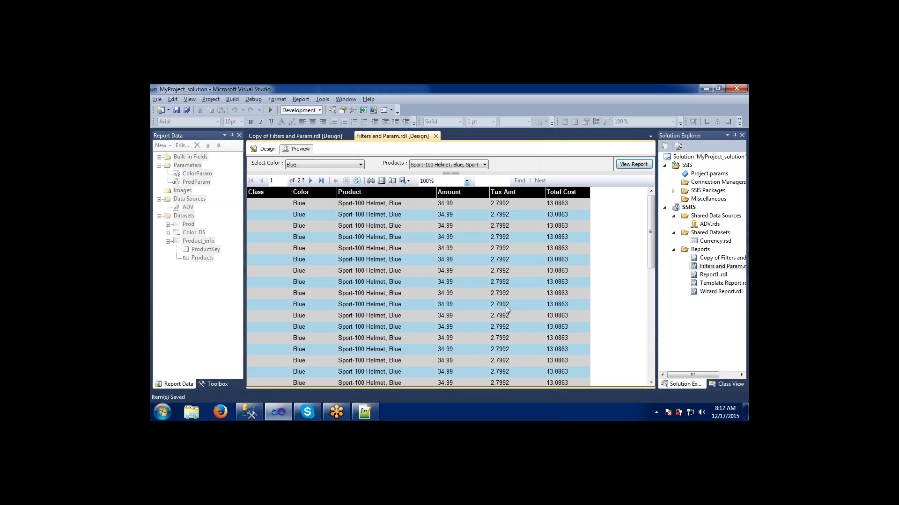
- Start exporting the report to PDF and cancel the export
{"action": "left_click", "coordinate": [409, 182]}
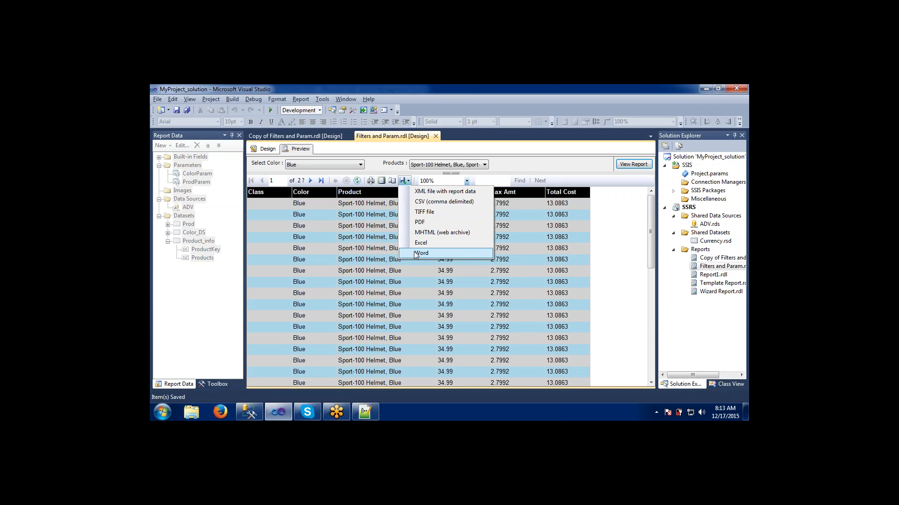
{"action": "left_click", "coordinate": [419, 223]}
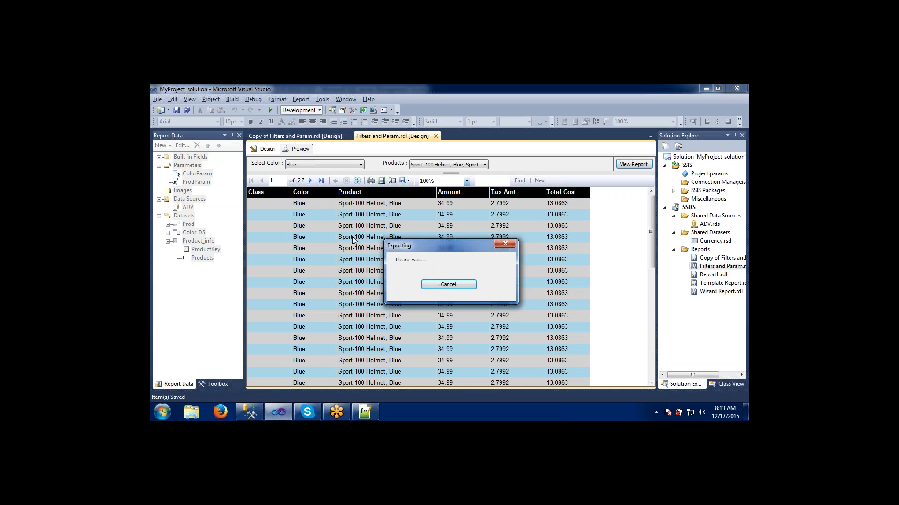
{"action": "left_click", "coordinate": [432, 284]}
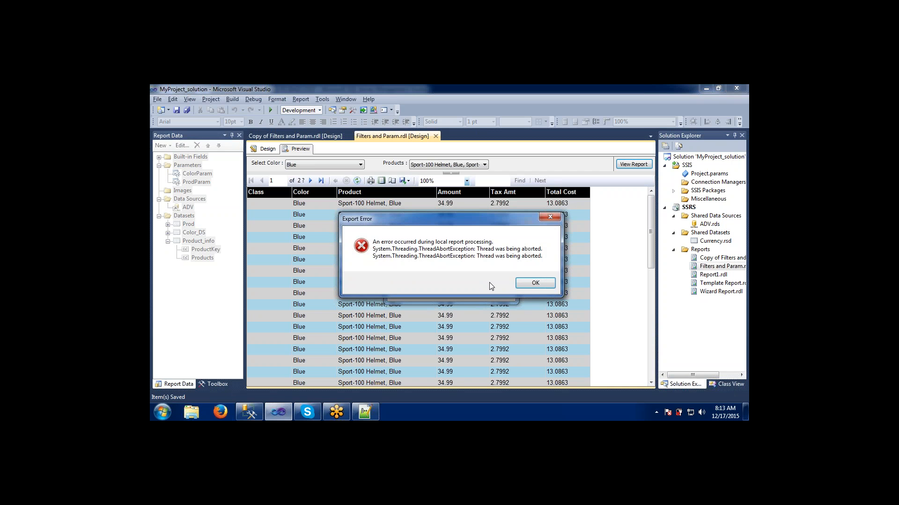
{"action": "left_click", "coordinate": [520, 283]}
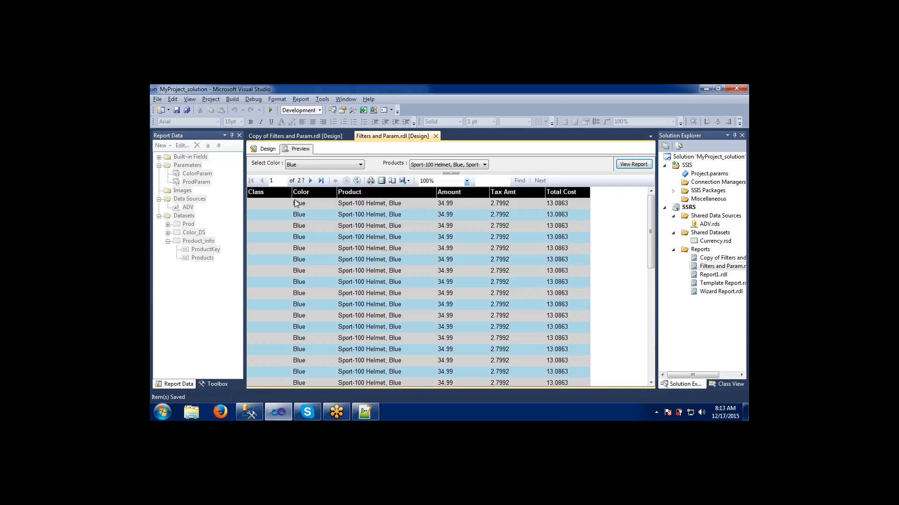
- Reload the report preview by refreshing it and switching to design view and back
{"action": "left_click", "coordinate": [296, 165]}
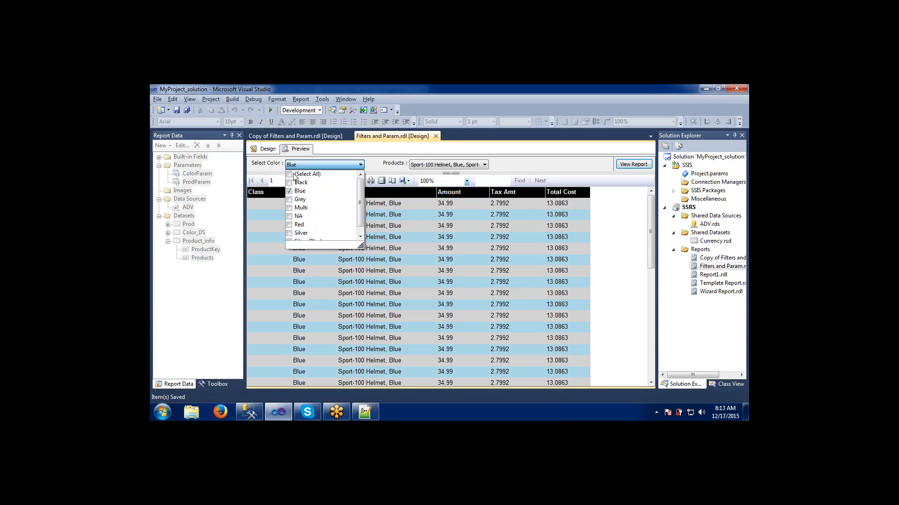
{"action": "left_click", "coordinate": [369, 170]}
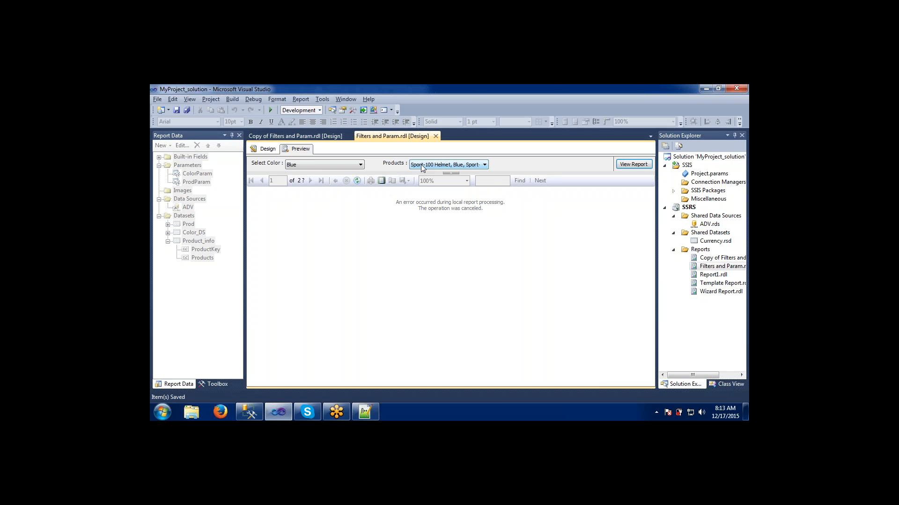
{"action": "left_click", "coordinate": [420, 164]}
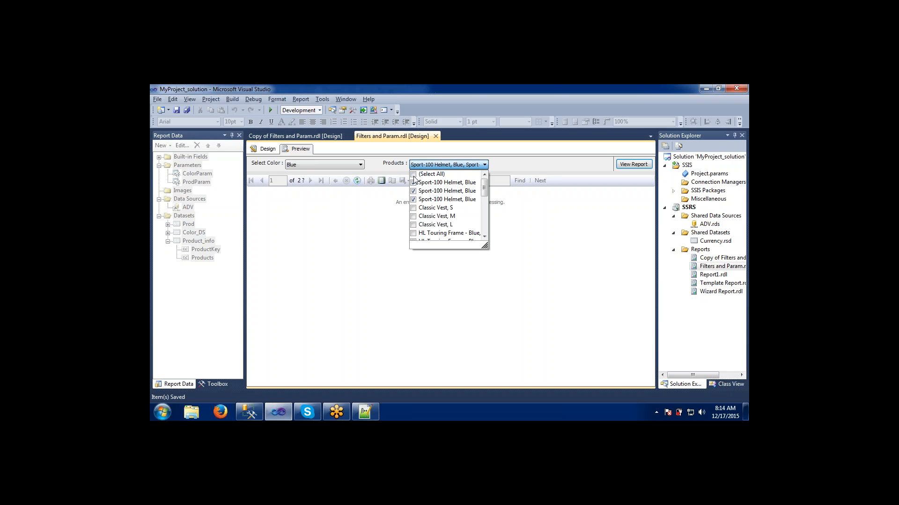
{"action": "left_click", "coordinate": [374, 208]}
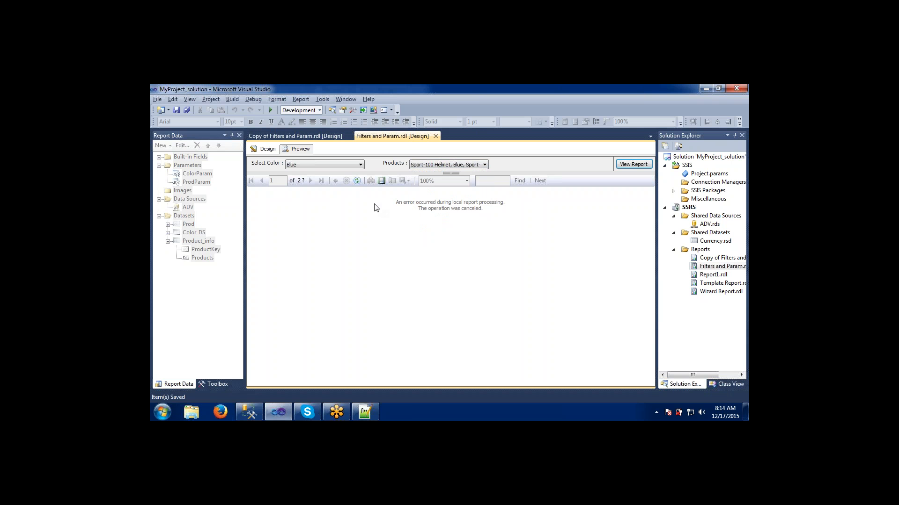
{"action": "left_click", "coordinate": [358, 181]}
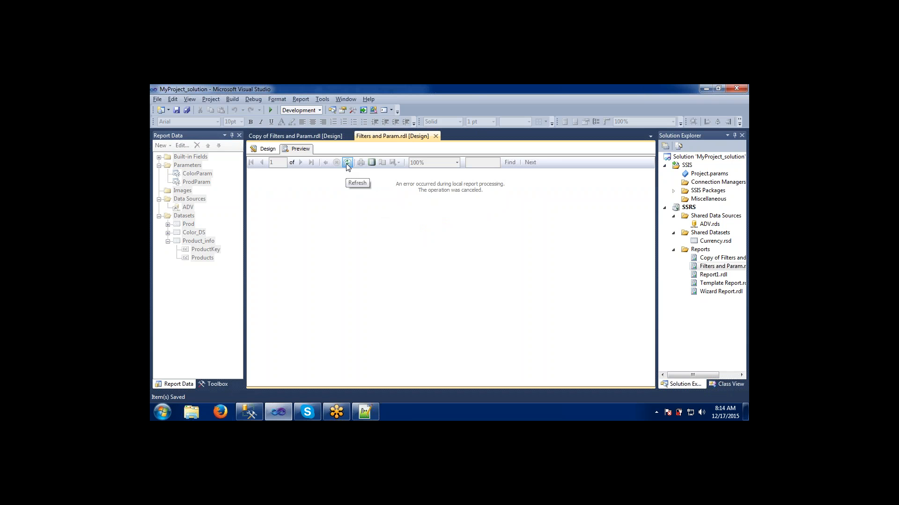
{"action": "left_click", "coordinate": [272, 151]}
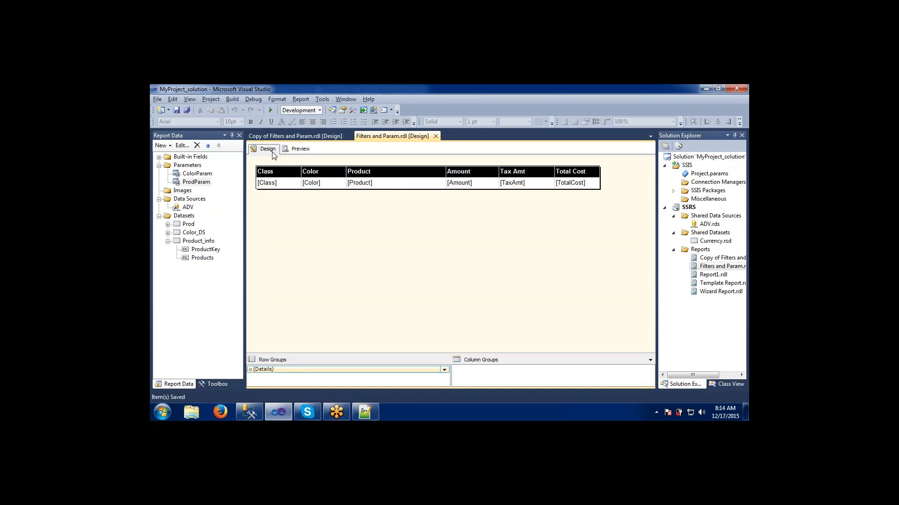
{"action": "left_click", "coordinate": [312, 151]}
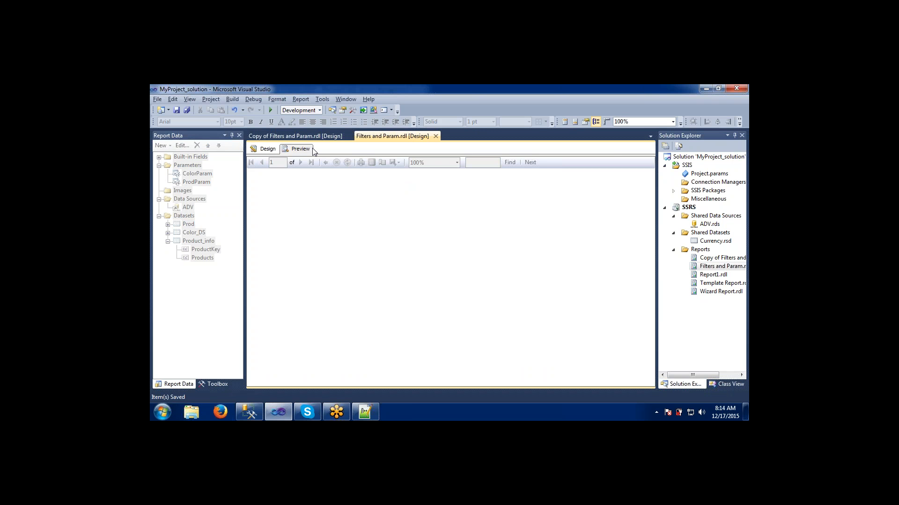
- Preview the report for color Red with Road-150 Red, 52 and Road-150 Red, 56 selected, then jump to the last page
{"action": "left_click", "coordinate": [316, 163]}
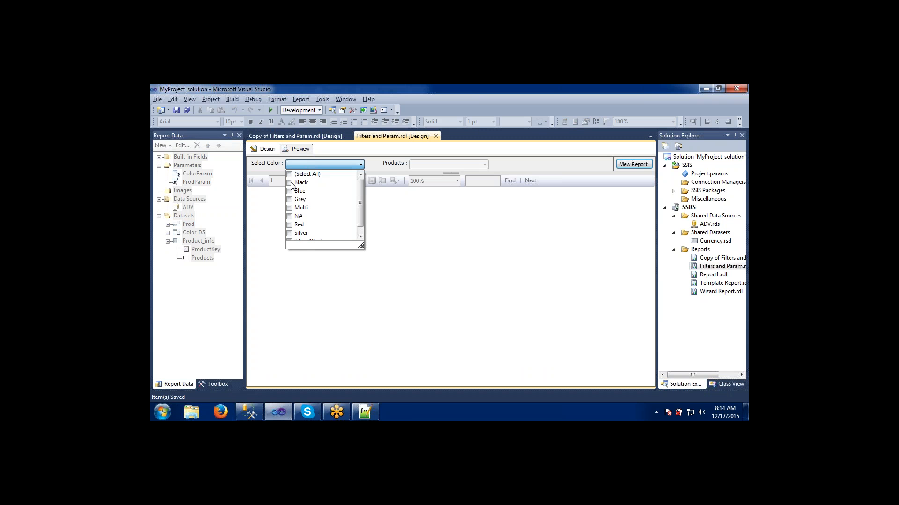
{"action": "left_click", "coordinate": [288, 226]}
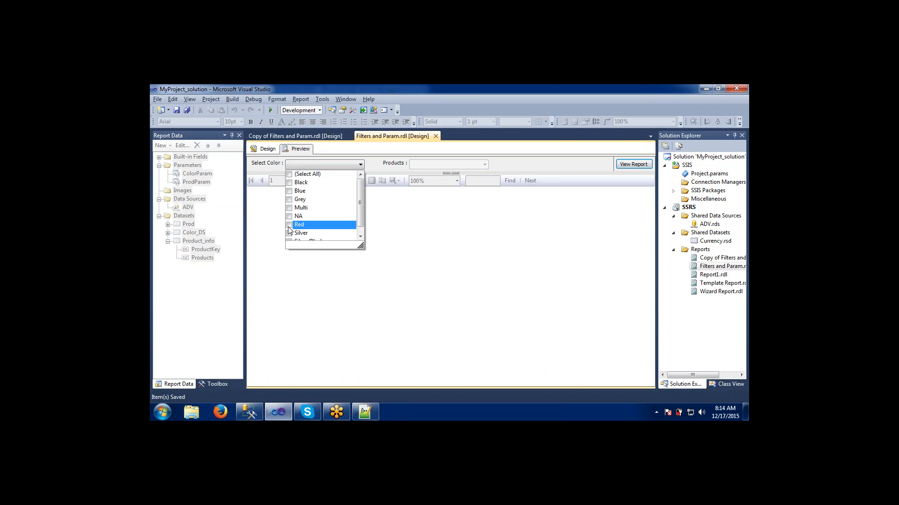
{"action": "left_click", "coordinate": [407, 217]}
{"action": "left_click", "coordinate": [417, 167]}
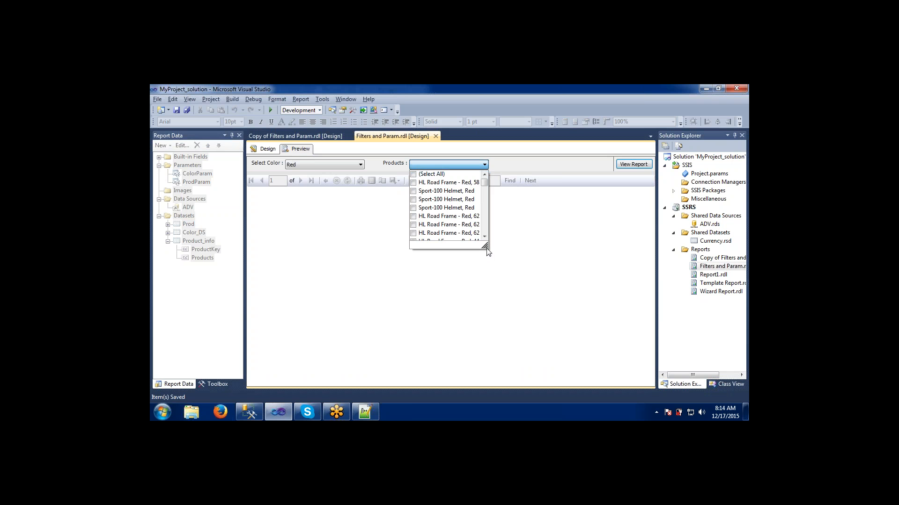
{"action": "left_click_drag", "start_coordinate": [485, 246], "coordinate": [534, 251]}
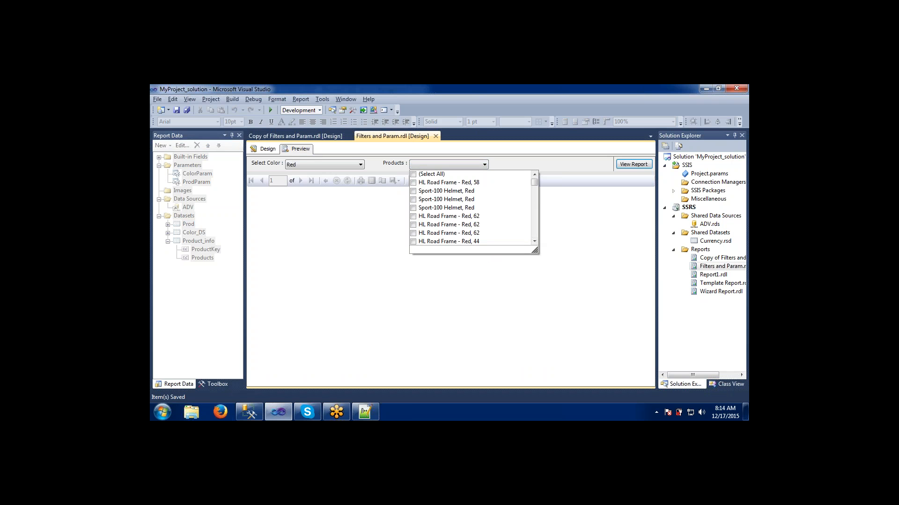
{"action": "left_click_drag", "start_coordinate": [535, 182], "coordinate": [537, 220]}
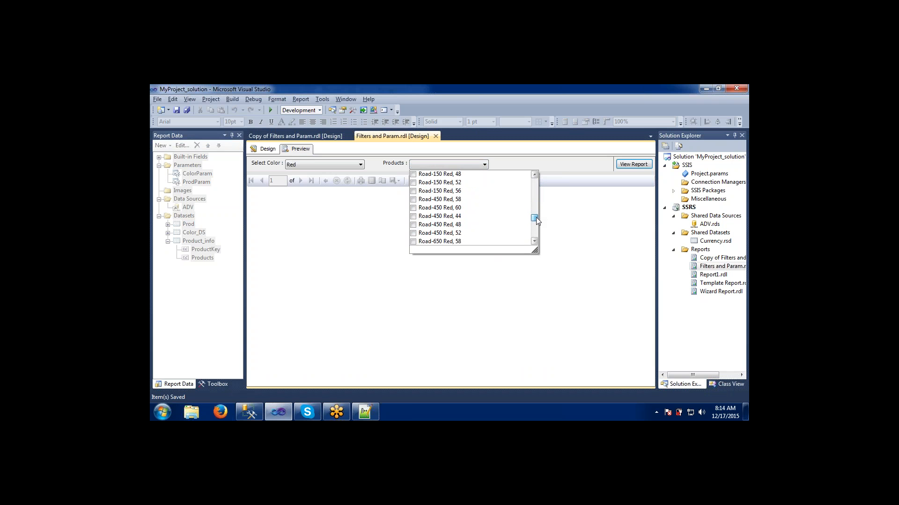
{"action": "left_click", "coordinate": [413, 183]}
{"action": "left_click", "coordinate": [413, 191]}
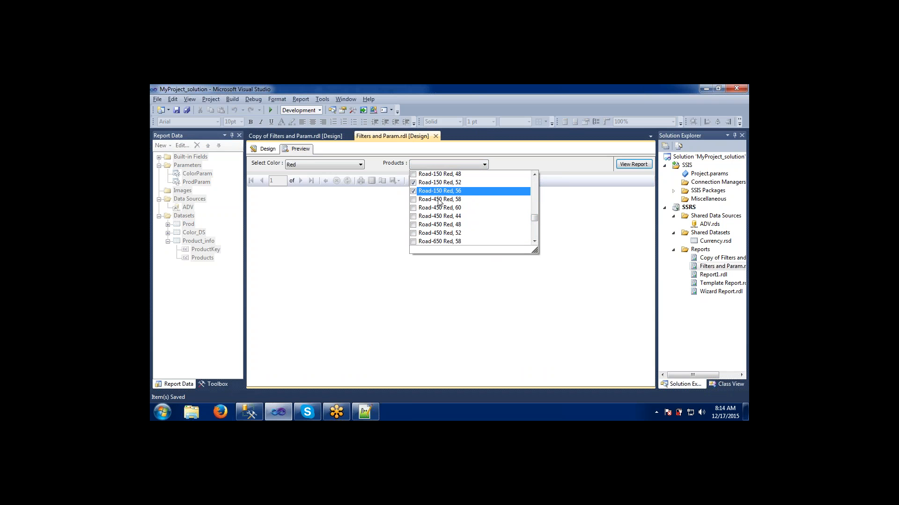
{"action": "left_click", "coordinate": [575, 225]}
{"action": "left_click", "coordinate": [627, 164]}
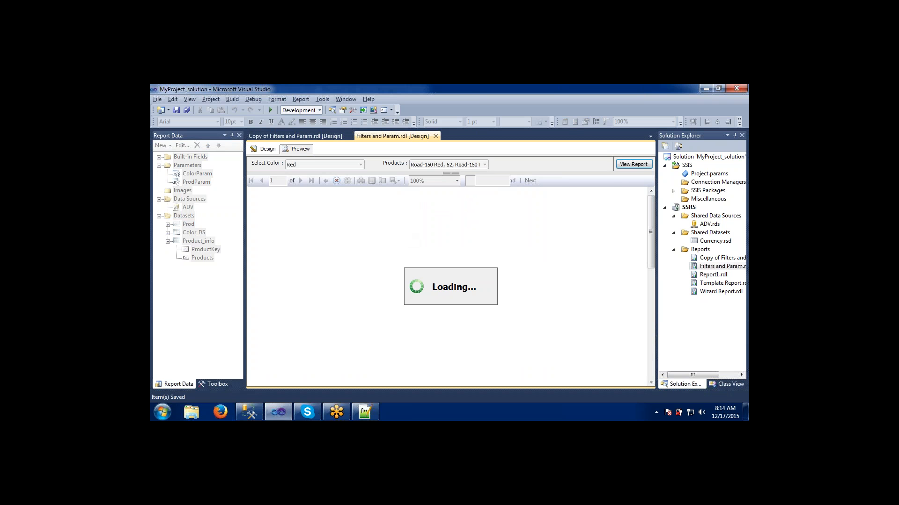
{"action": "left_click", "coordinate": [321, 180]}
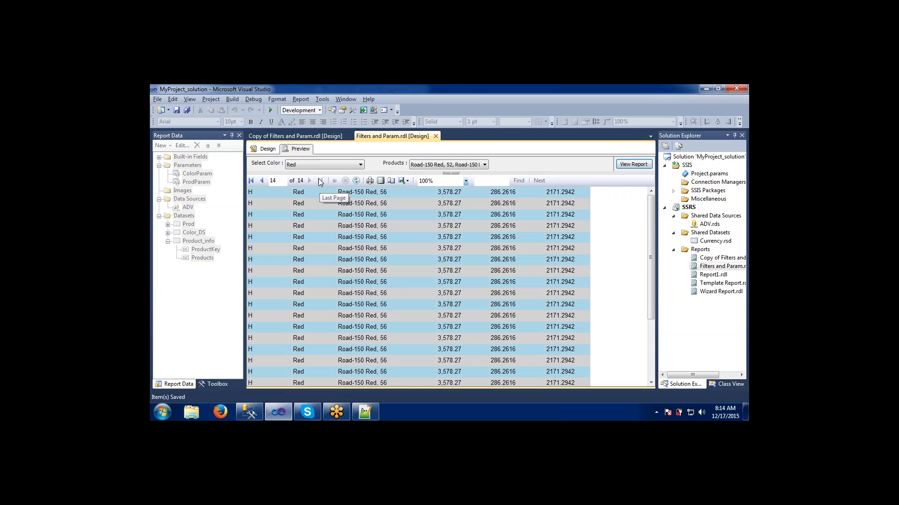
- Export the report to PDF, saving it as Filters and Param on the Desktop
{"action": "left_click", "coordinate": [263, 183]}
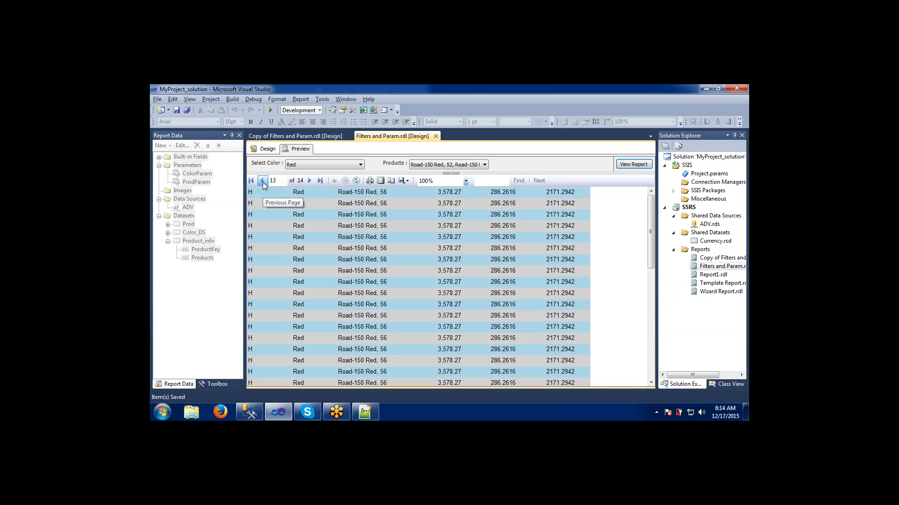
{"action": "left_click", "coordinate": [263, 184]}
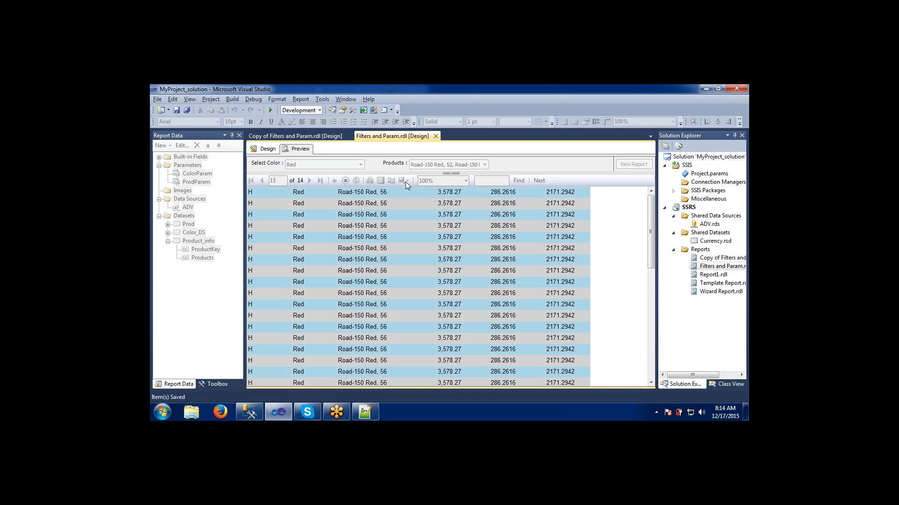
{"action": "left_click", "coordinate": [405, 182]}
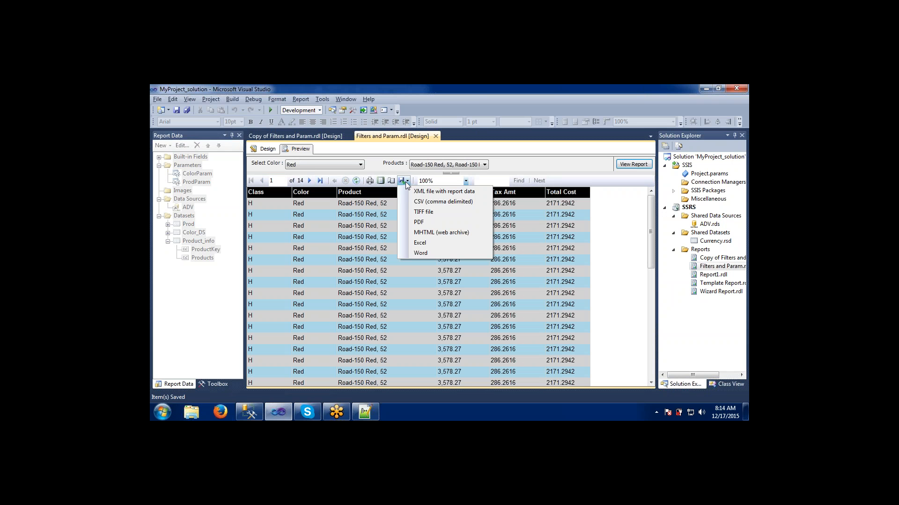
{"action": "left_click", "coordinate": [414, 223]}
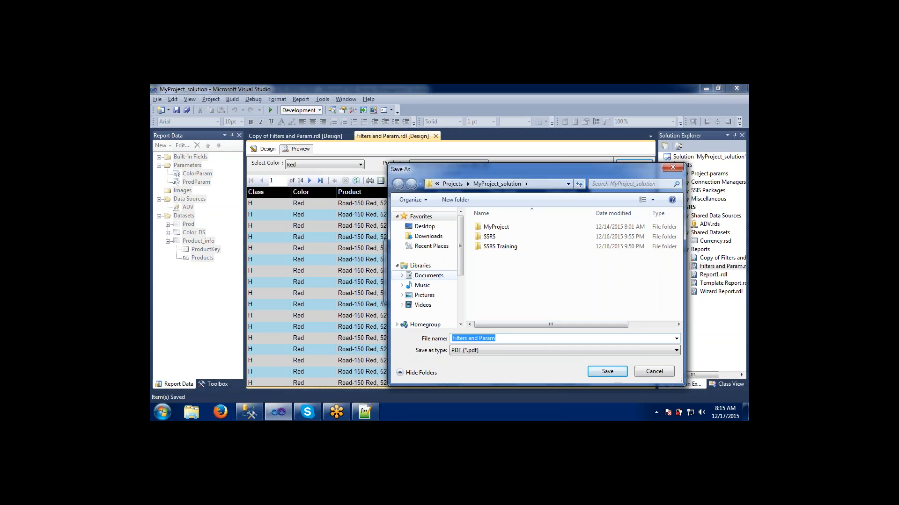
{"action": "left_click", "coordinate": [423, 229]}
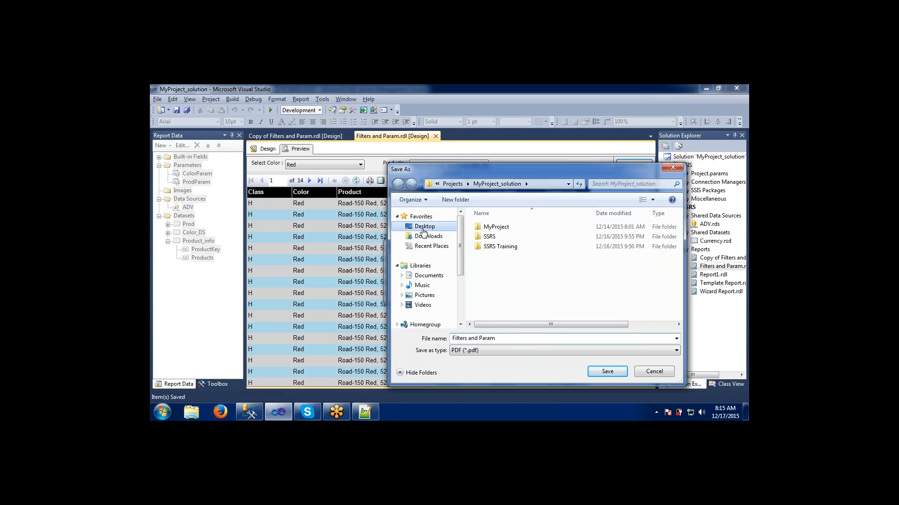
{"action": "left_click", "coordinate": [605, 370]}
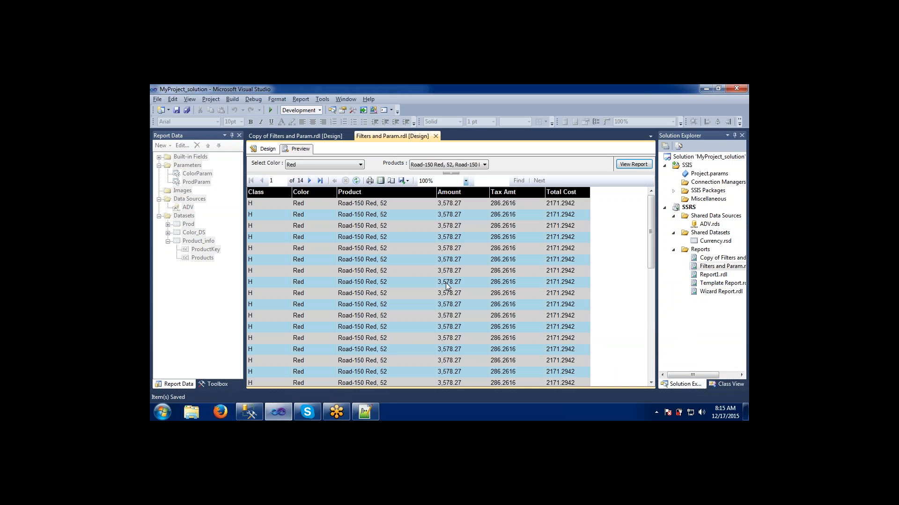
- Open the exported Filters and Param PDF from the Desktop and scroll through its pages, then close it
{"action": "key", "text": "super+d"}
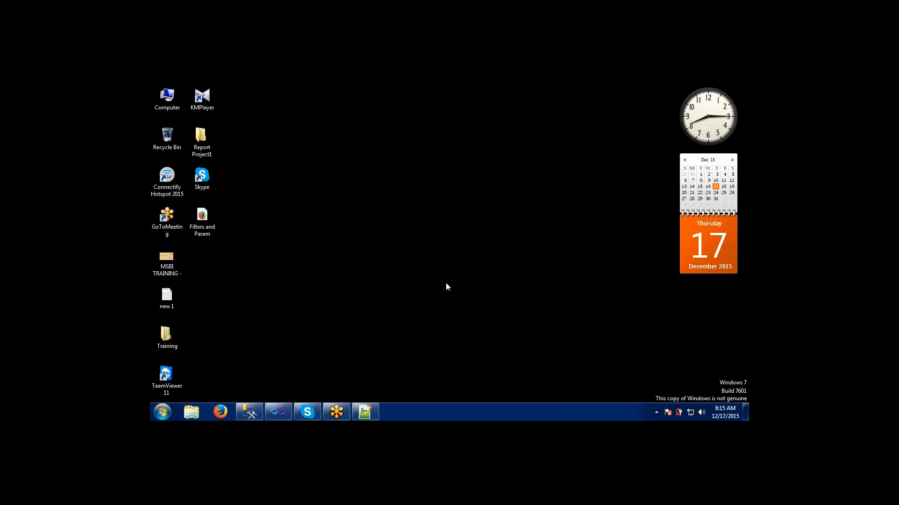
{"action": "left_click", "coordinate": [209, 218]}
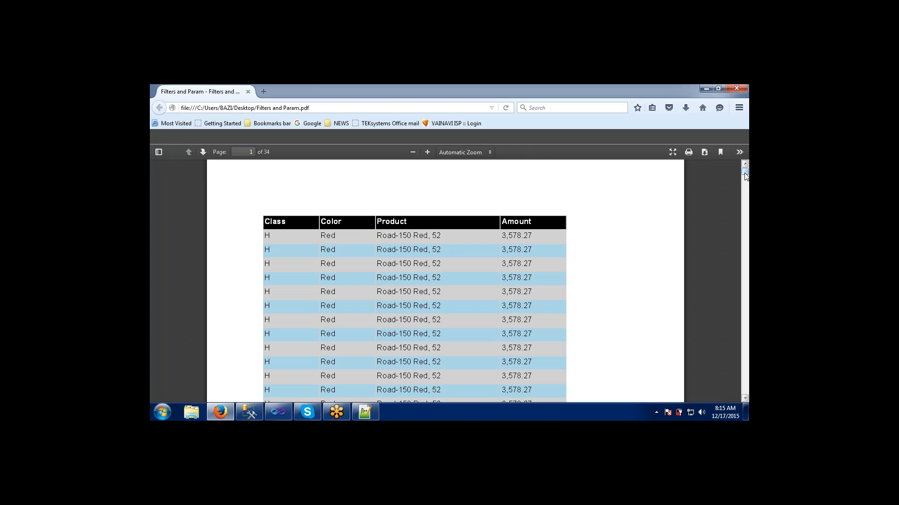
{"action": "left_click_drag", "start_coordinate": [745, 175], "coordinate": [746, 180]}
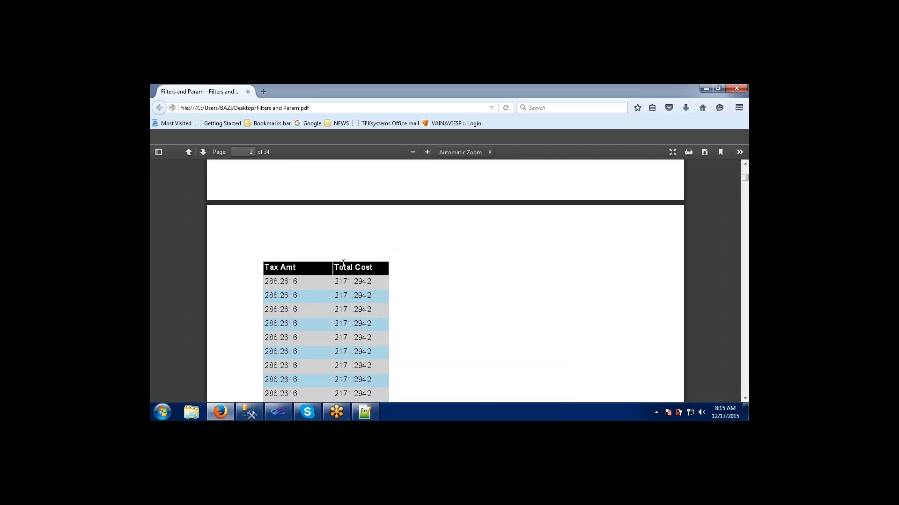
{"action": "left_click_drag", "start_coordinate": [746, 180], "coordinate": [745, 161]}
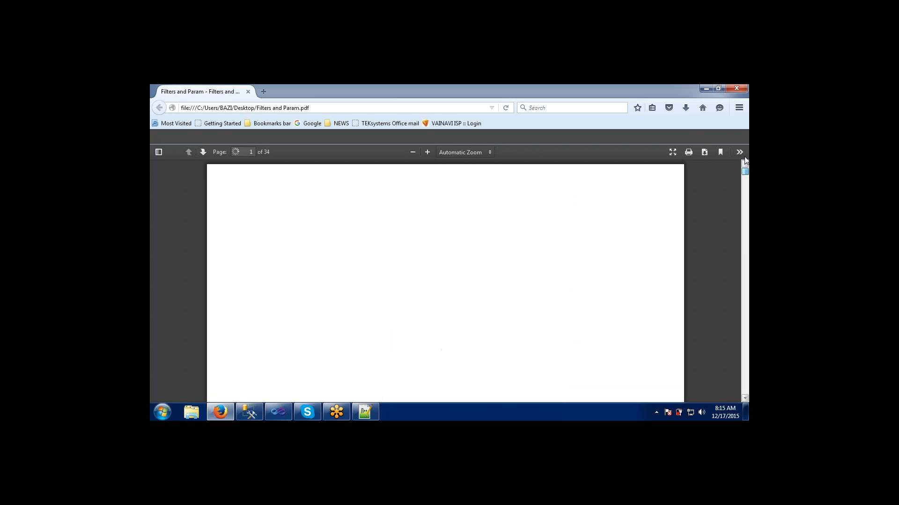
{"action": "left_click", "coordinate": [729, 86]}
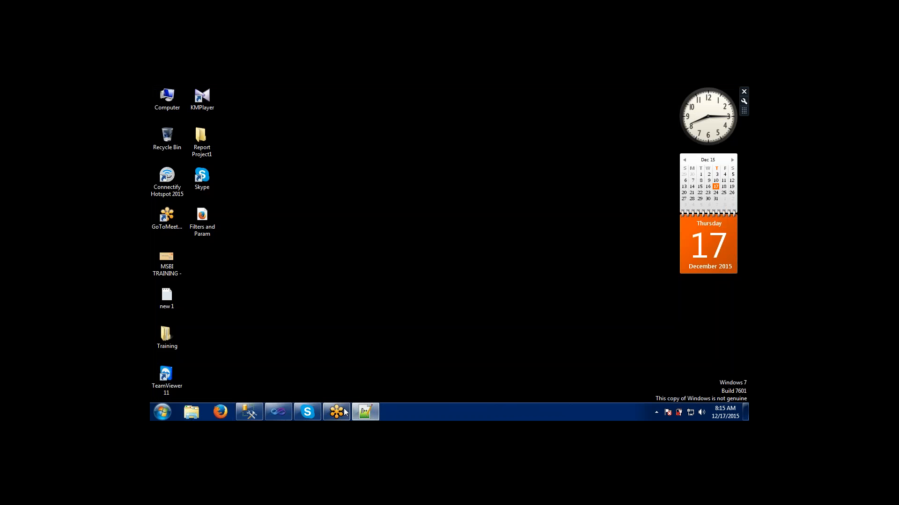
- Set the report's page setup to A3 paper in landscape orientation
{"action": "left_click", "coordinate": [272, 410]}
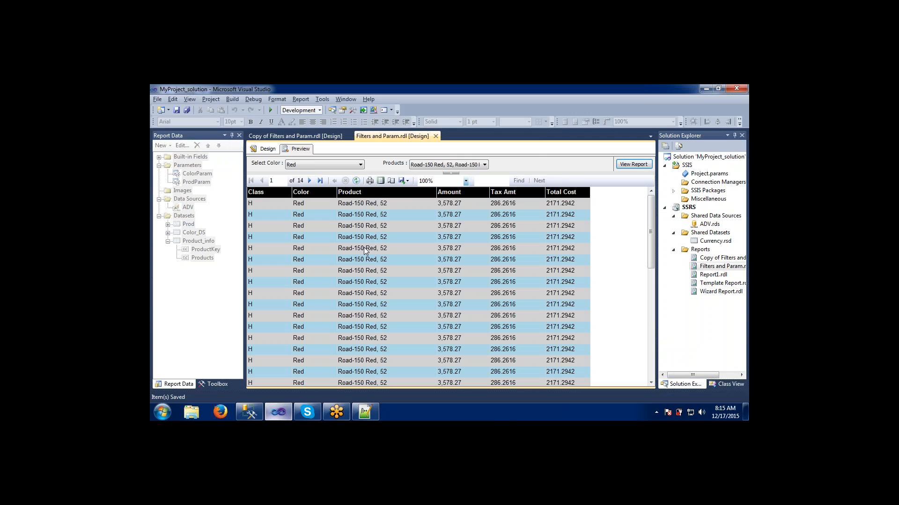
{"action": "left_click", "coordinate": [389, 181]}
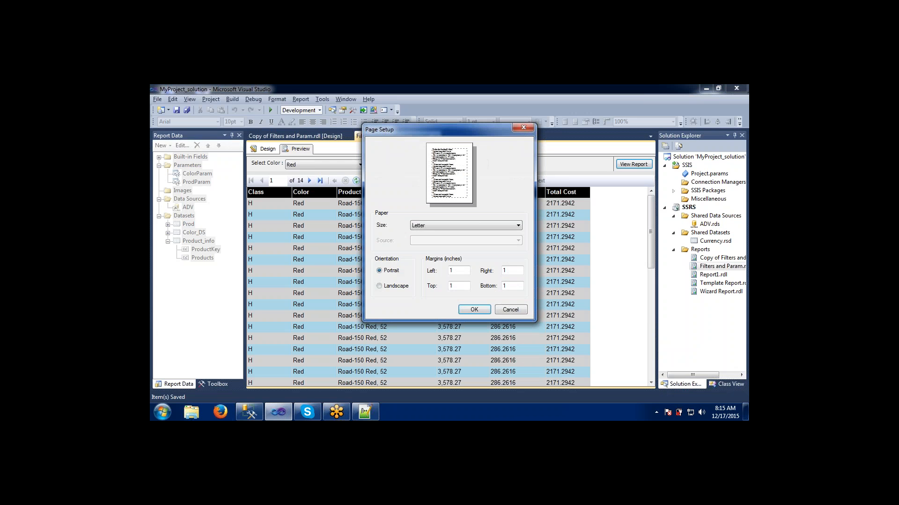
{"action": "left_click", "coordinate": [435, 226]}
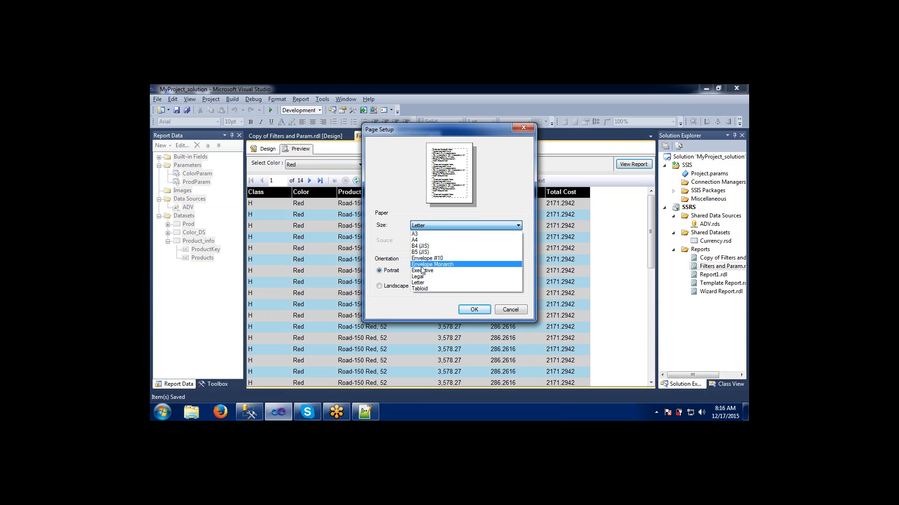
{"action": "left_click", "coordinate": [421, 264]}
{"action": "left_click", "coordinate": [421, 225]}
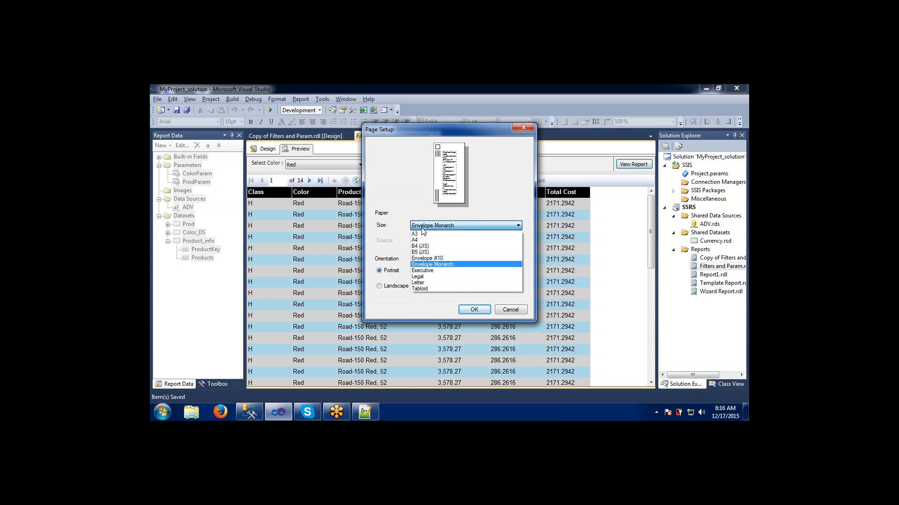
{"action": "left_click", "coordinate": [421, 234]}
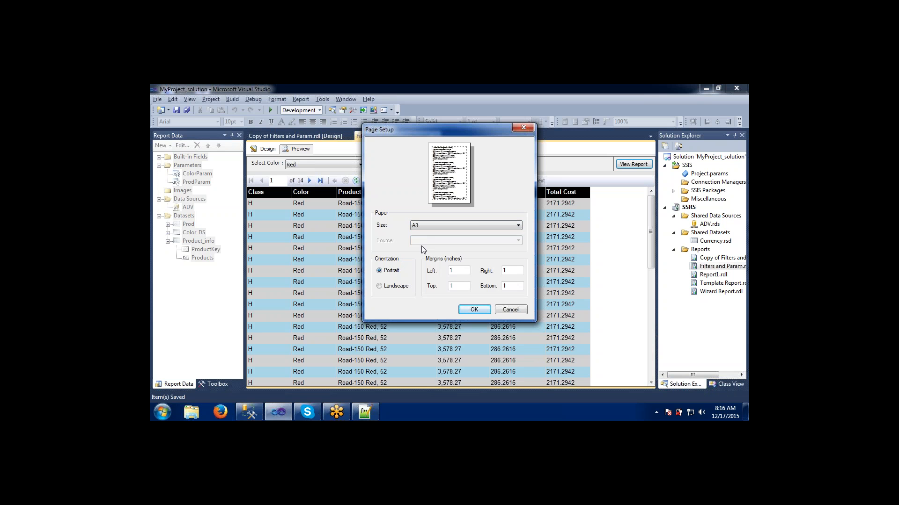
{"action": "left_click", "coordinate": [380, 287]}
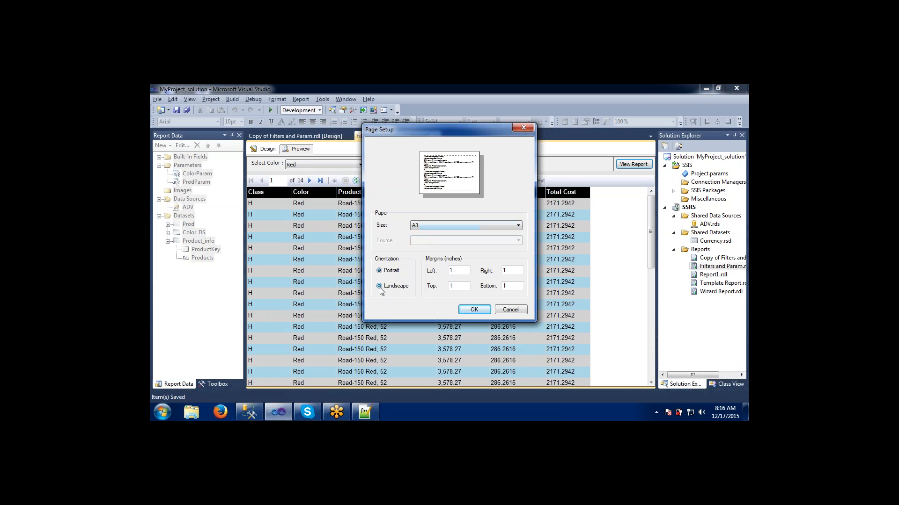
{"action": "left_click", "coordinate": [487, 309]}
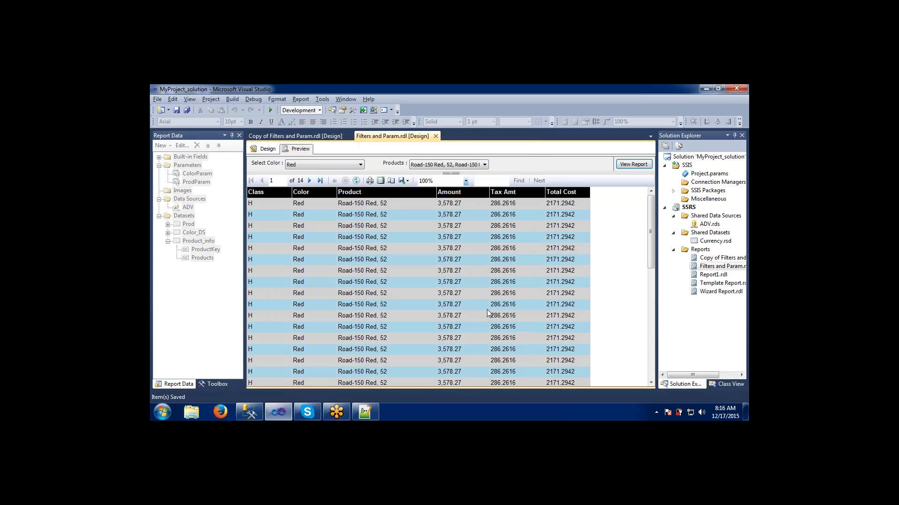
- Switch the preview to print layout and back to normal view
{"action": "left_click", "coordinate": [380, 181]}
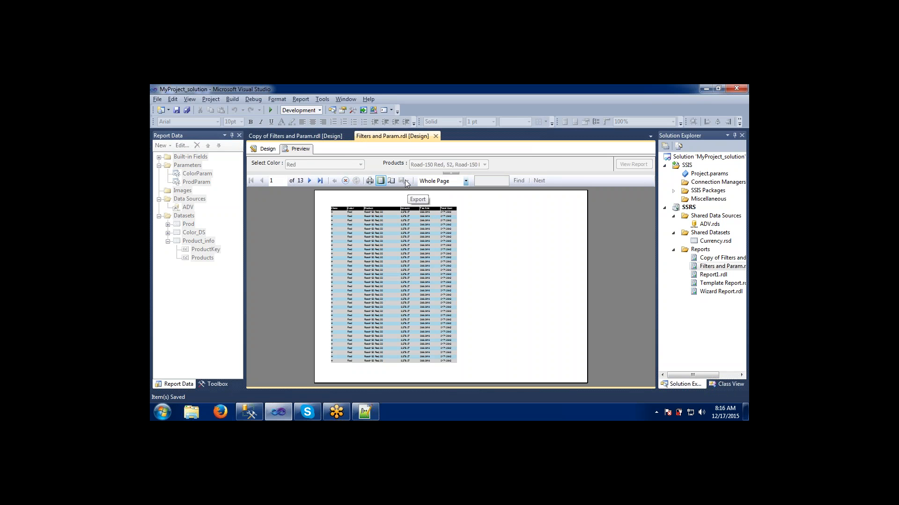
{"action": "left_click", "coordinate": [381, 181]}
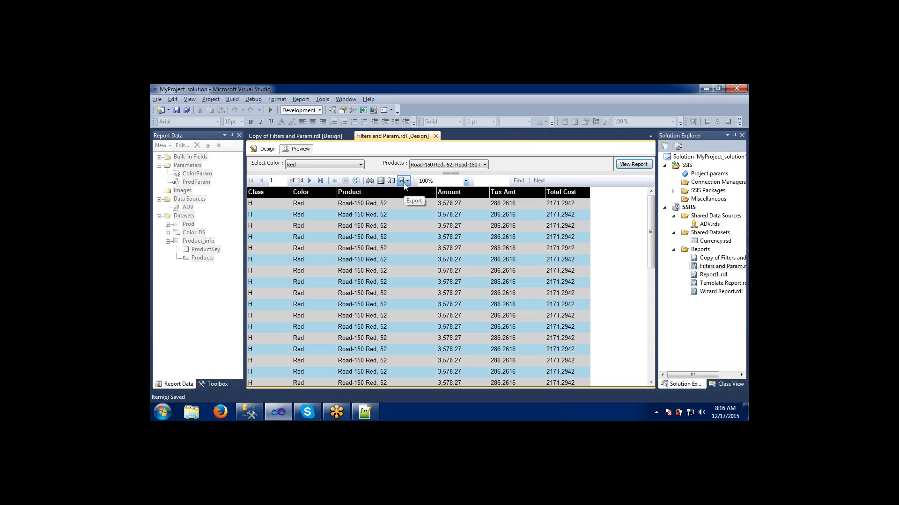
- Export the report to Excel, saving it as Filters and Param on the Desktop
{"action": "left_click", "coordinate": [405, 182]}
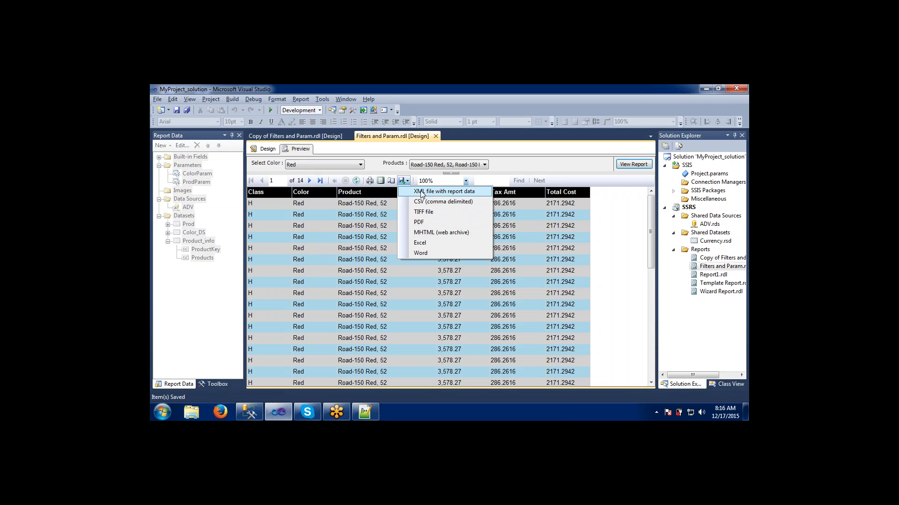
{"action": "left_click", "coordinate": [420, 243]}
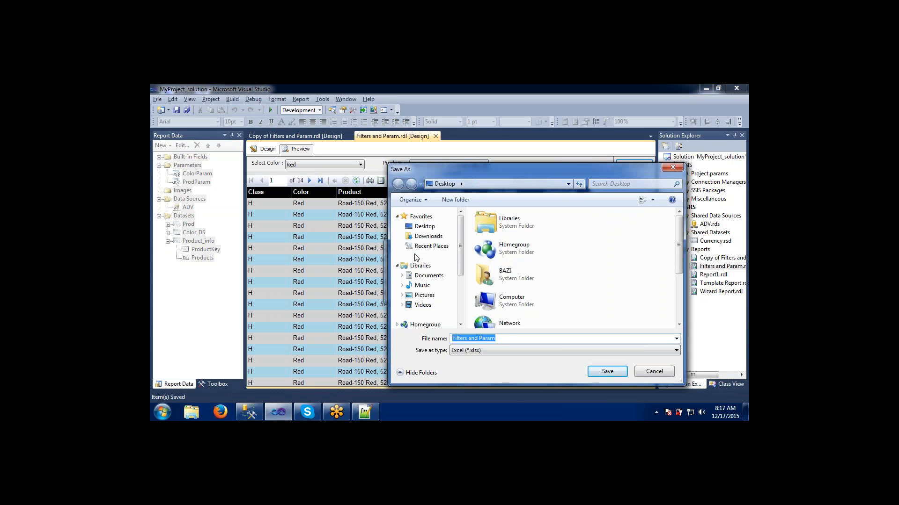
{"action": "key", "text": "Return"}
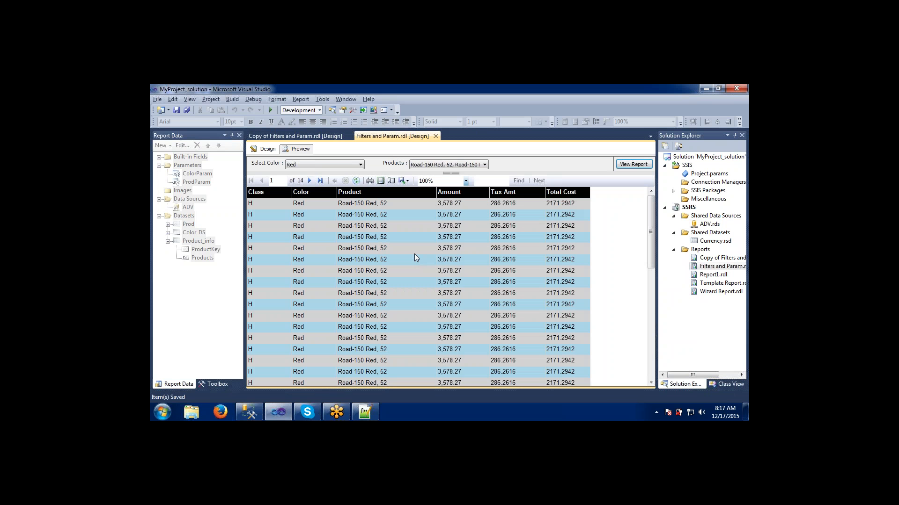
{"action": "left_click", "coordinate": [409, 182]}
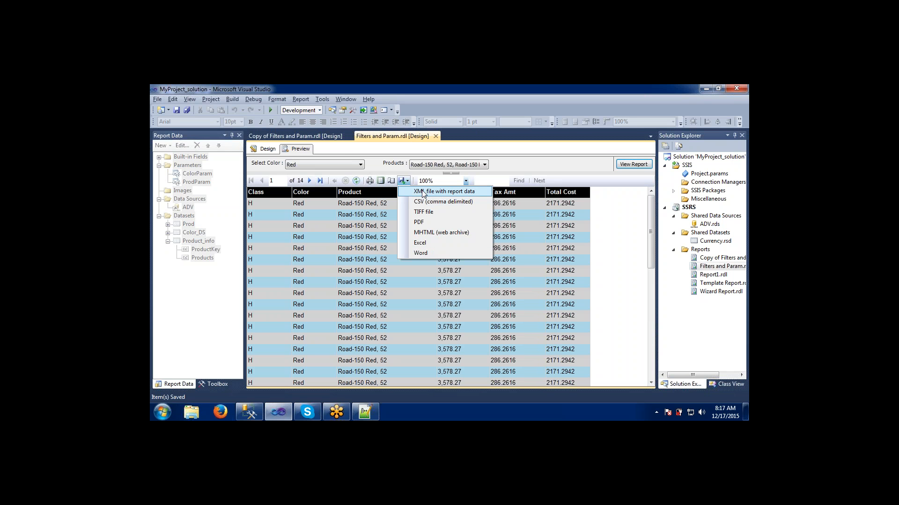
{"action": "left_click", "coordinate": [497, 164]}
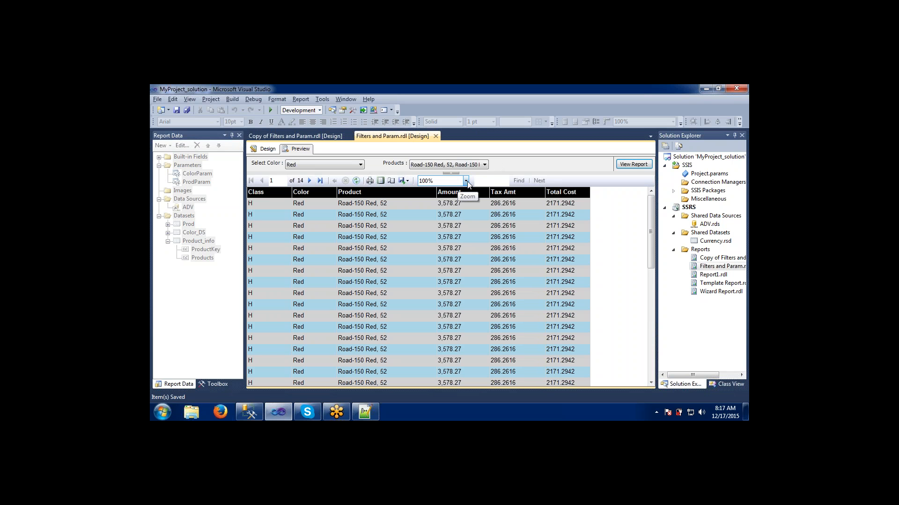
- Zoom the report preview to 150% and scroll across to the remaining columns
{"action": "left_click", "coordinate": [465, 182]}
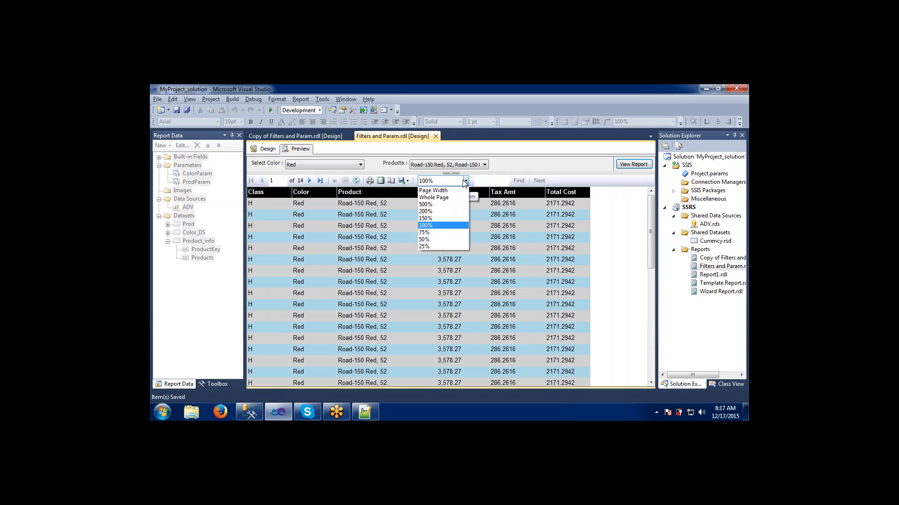
{"action": "left_click", "coordinate": [431, 217]}
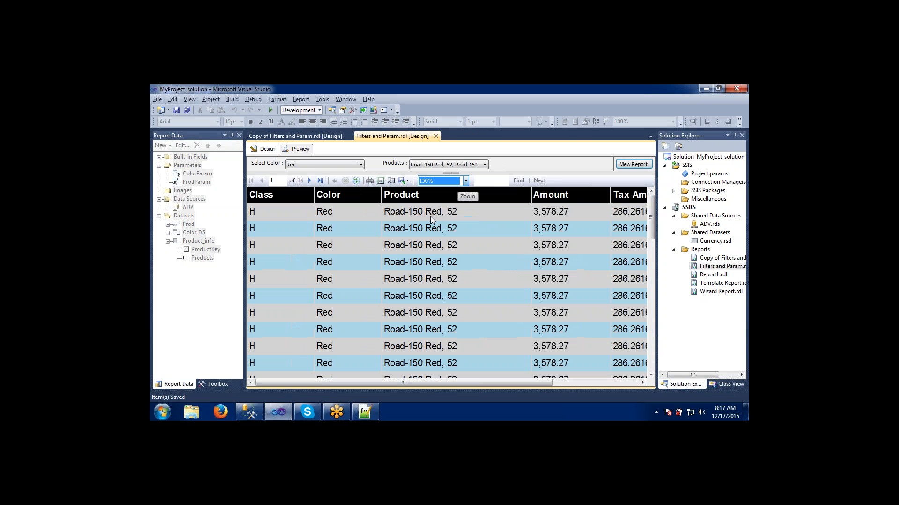
{"action": "left_click_drag", "start_coordinate": [372, 382], "coordinate": [505, 380]}
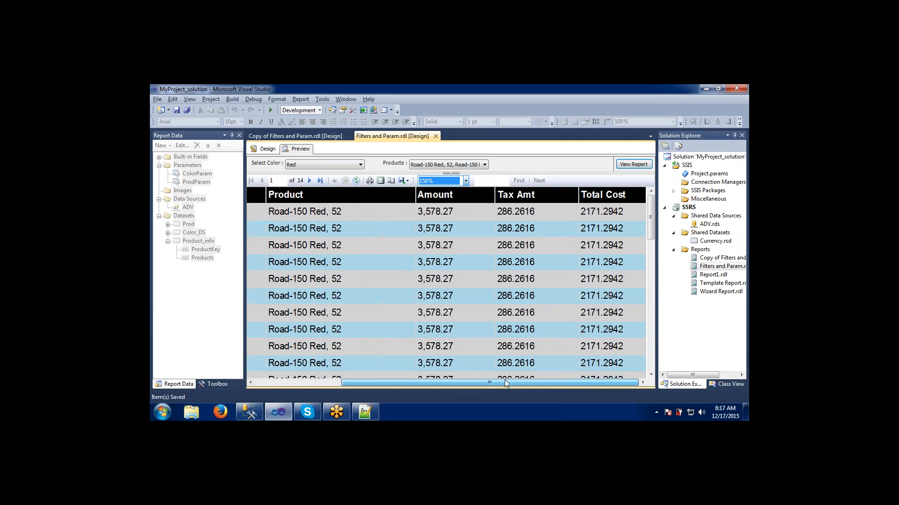
- Zoom the report preview to 75%, then return it to 100%
{"action": "left_click", "coordinate": [465, 181]}
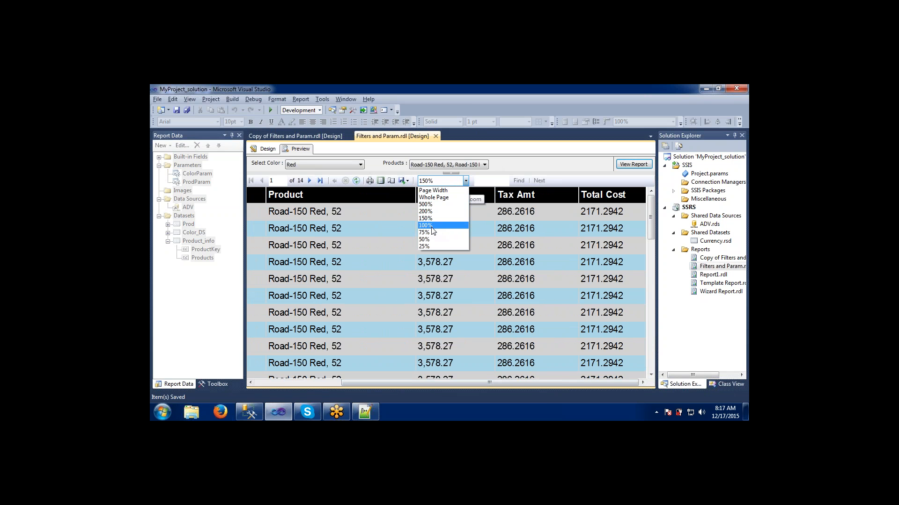
{"action": "left_click", "coordinate": [431, 232]}
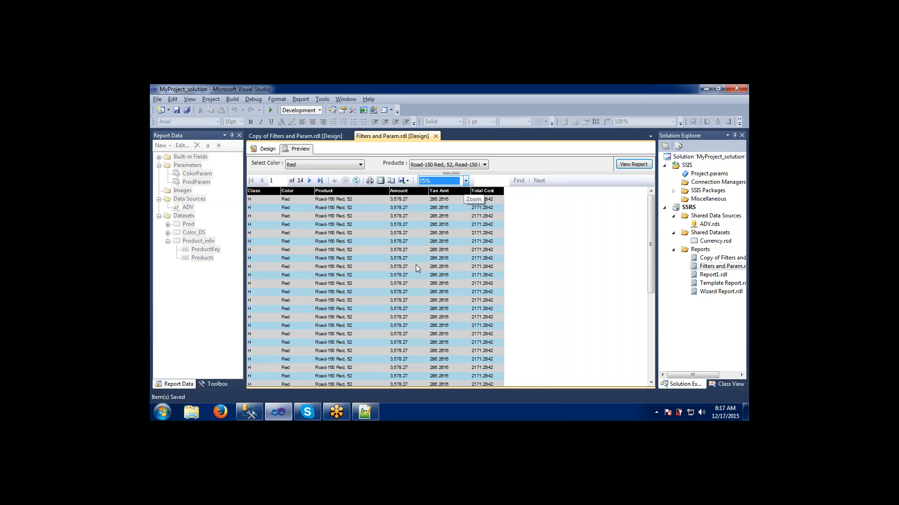
{"action": "left_click", "coordinate": [466, 182]}
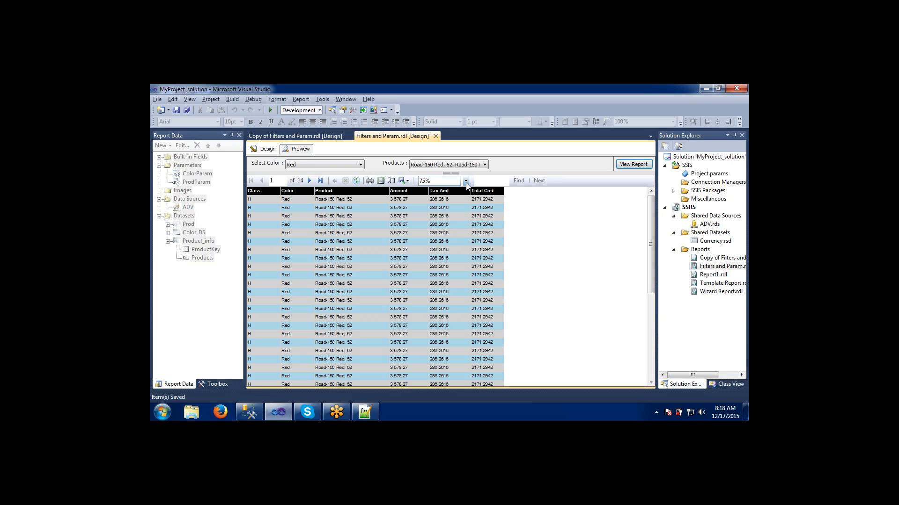
{"action": "left_click", "coordinate": [466, 182]}
{"action": "left_click", "coordinate": [430, 223]}
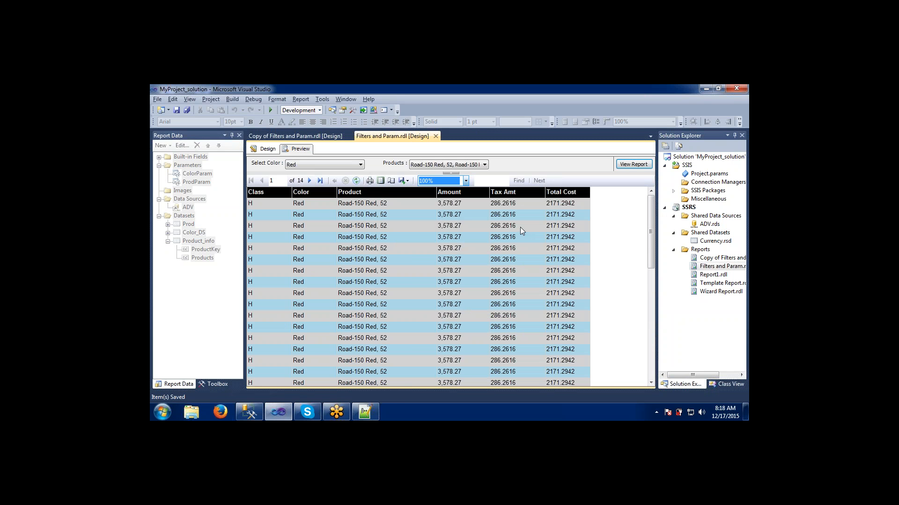
- Set the report preview zoom to Page Width
{"action": "left_click", "coordinate": [466, 181]}
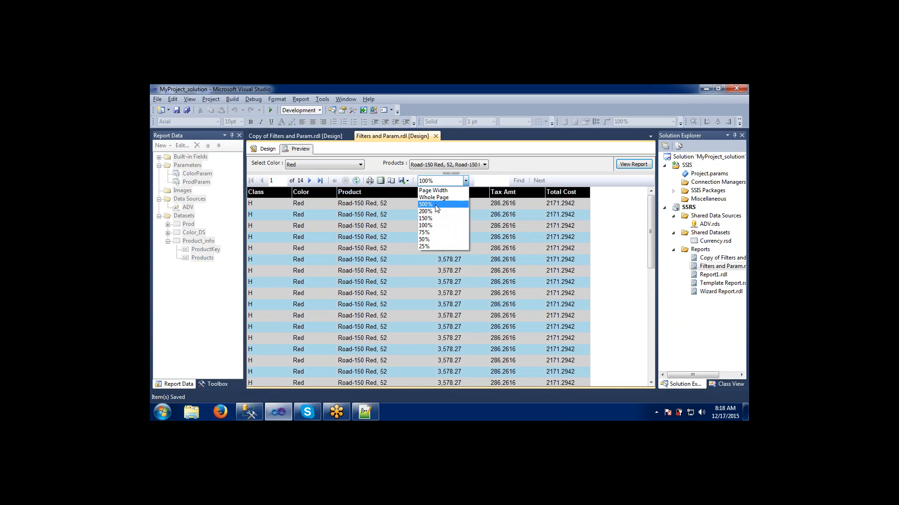
{"action": "left_click", "coordinate": [437, 191]}
{"action": "left_click", "coordinate": [437, 191]}
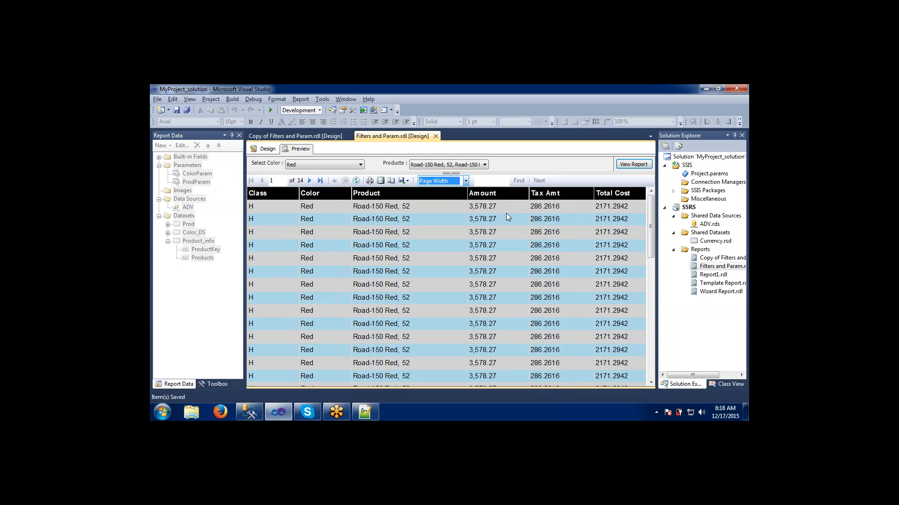
- Set the report preview zoom to 100% and find the text Red in the report
{"action": "left_click", "coordinate": [466, 181]}
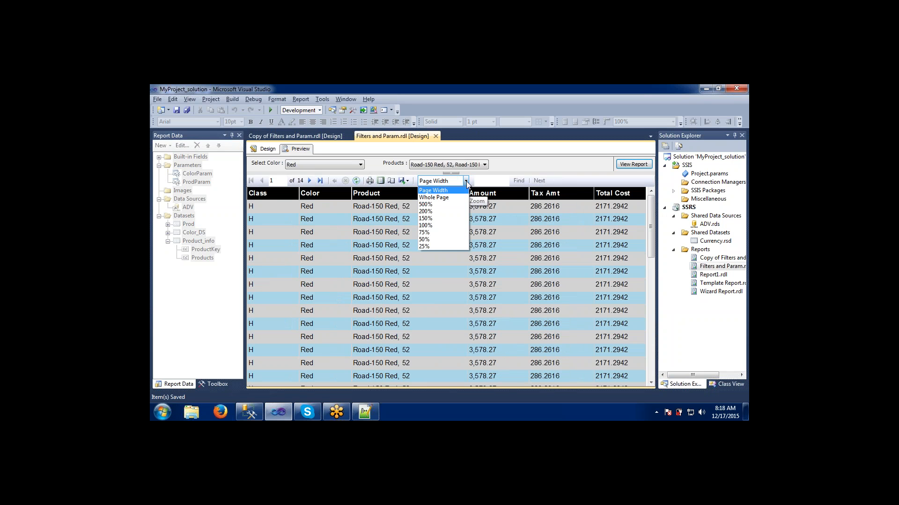
{"action": "left_click", "coordinate": [440, 228]}
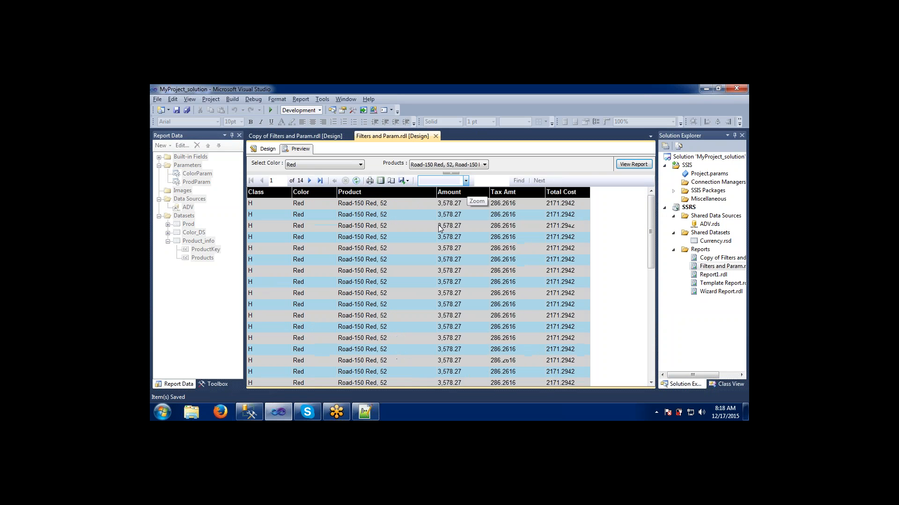
{"action": "left_click", "coordinate": [483, 181]}
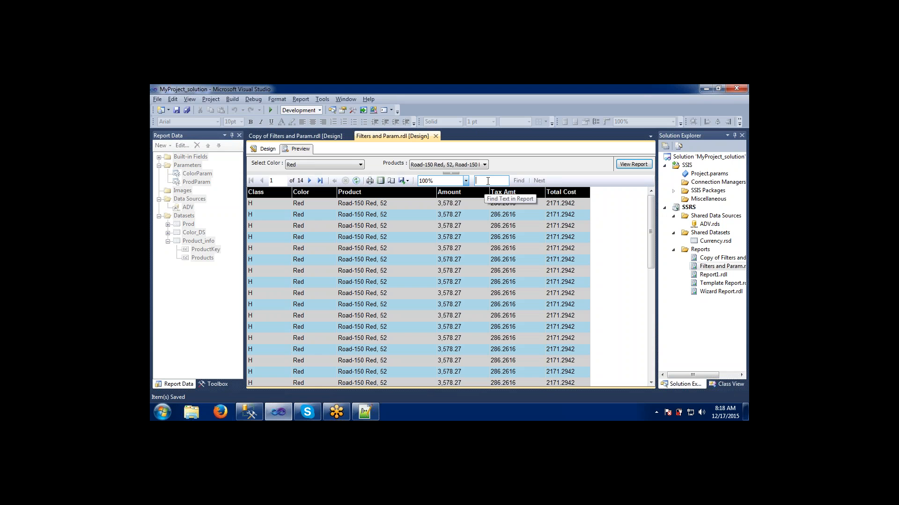
{"action": "type", "text": "Red"}
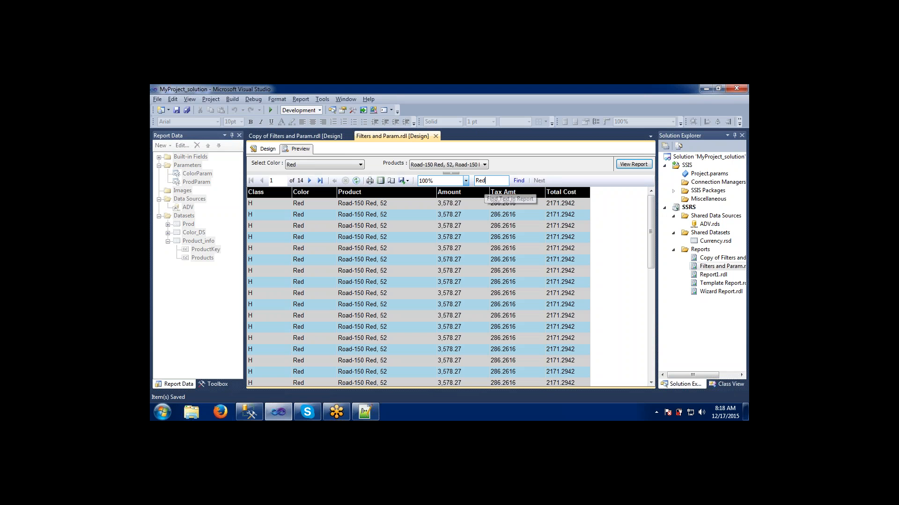
{"action": "key", "text": "Return"}
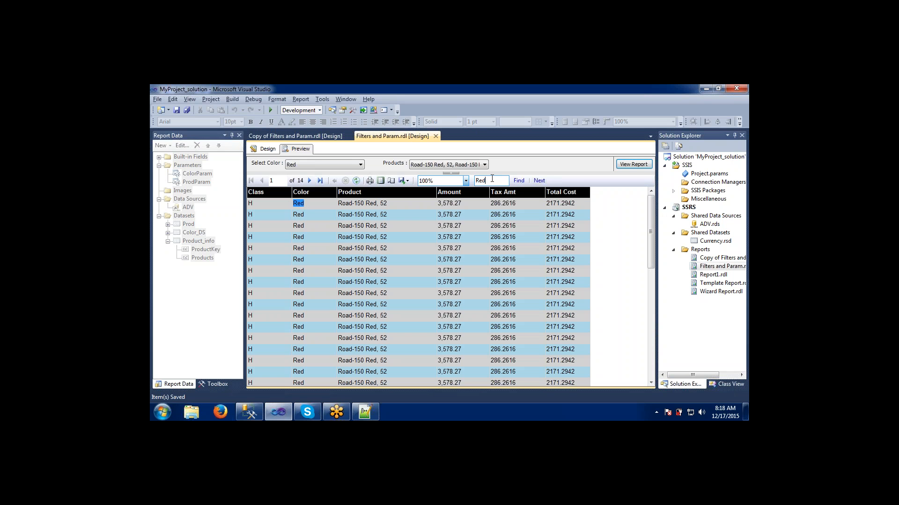
- Replace the search text and search the report for black
{"action": "key", "text": "BackSpace"}
{"action": "key", "text": "BackSpace"}
{"action": "left_click_drag", "start_coordinate": [652, 238], "coordinate": [630, 228]}
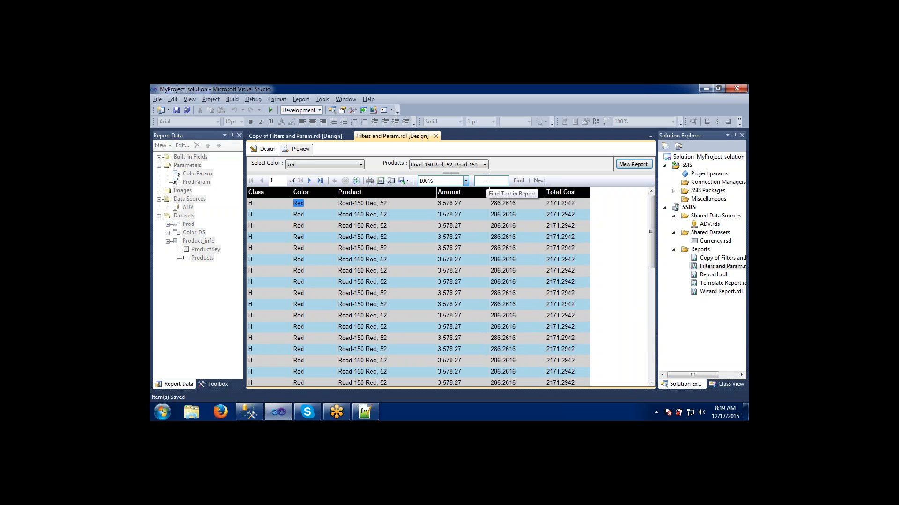
{"action": "type", "text": "black"}
{"action": "key", "text": "Return"}
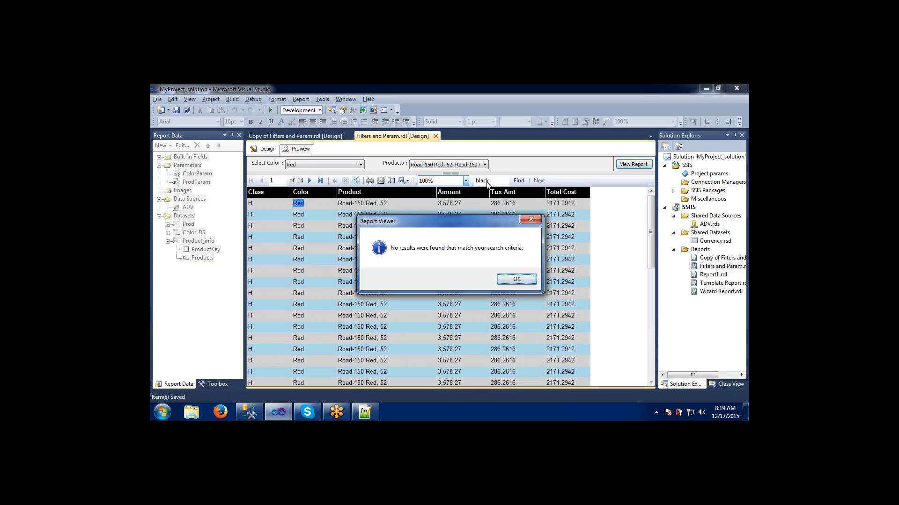
{"action": "left_click", "coordinate": [517, 280]}
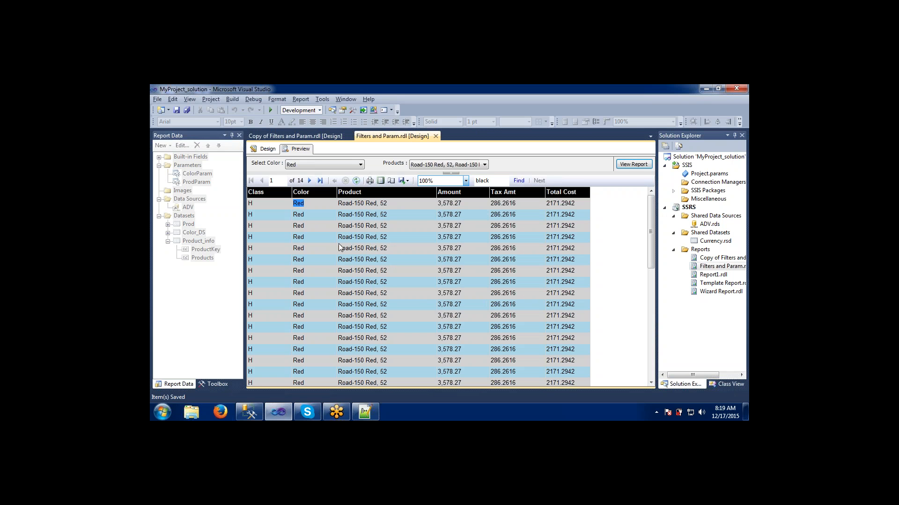
- Clear the find box and switch back to the report's Design view
{"action": "left_click", "coordinate": [487, 181]}
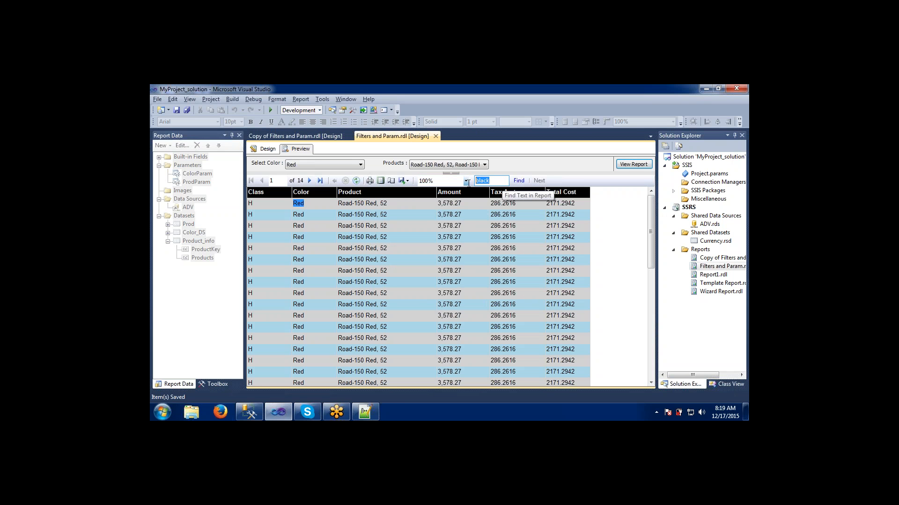
{"action": "key", "text": "BackSpace"}
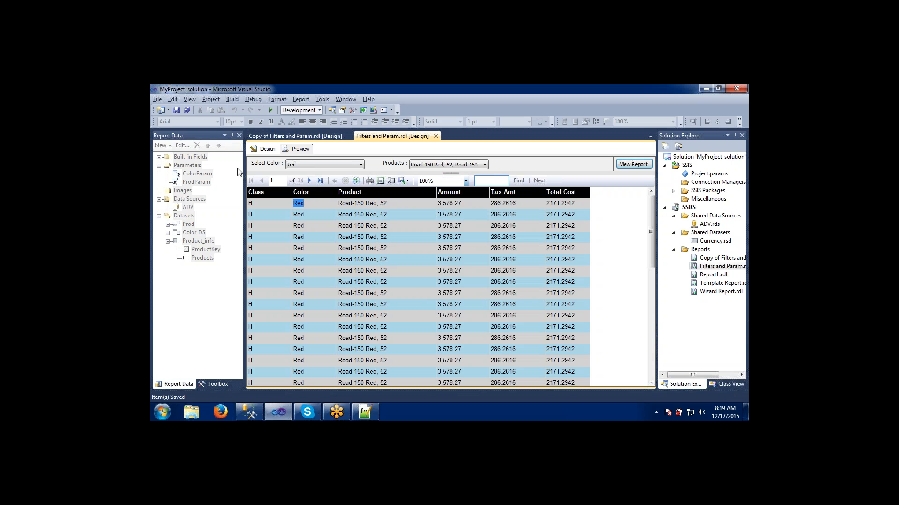
{"action": "left_click", "coordinate": [267, 151]}
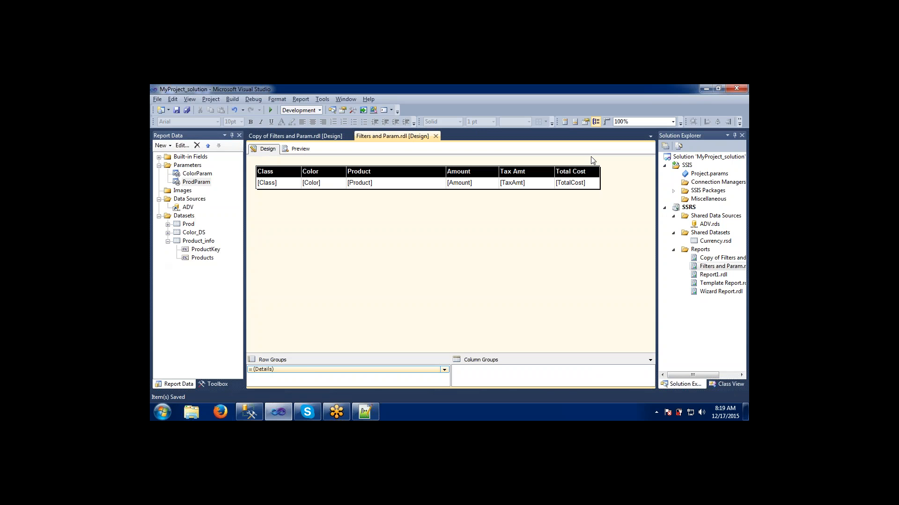